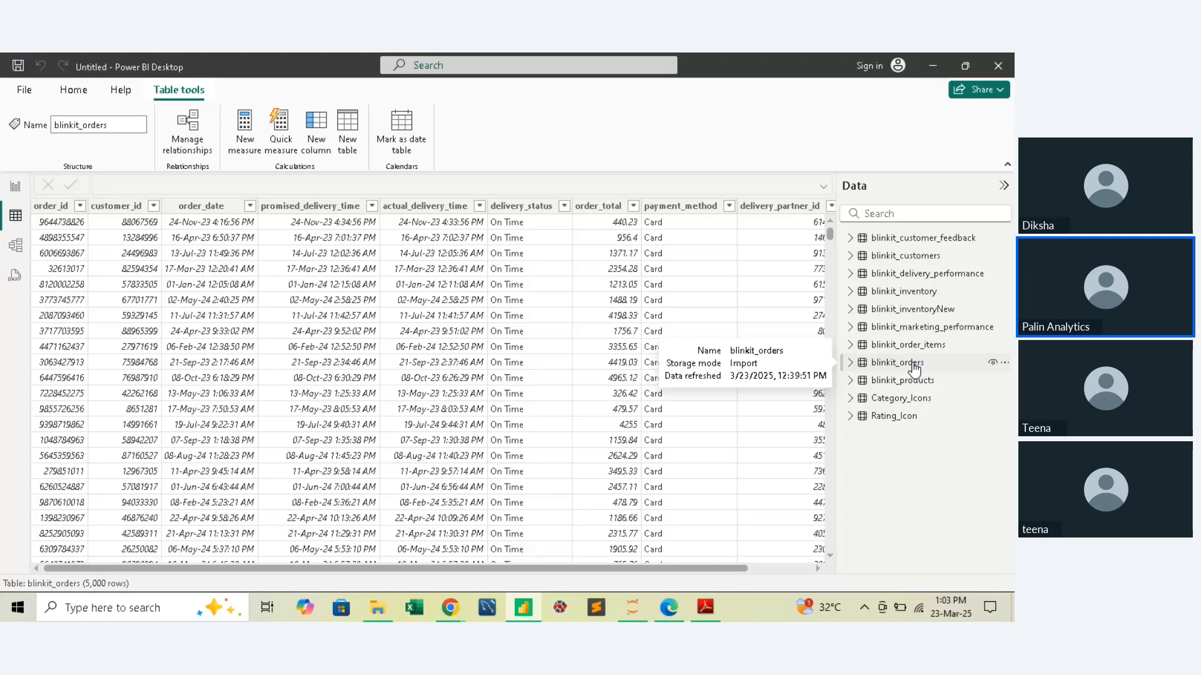
# Show the data of the blinkit_orders table
pyautogui.click(913, 368)
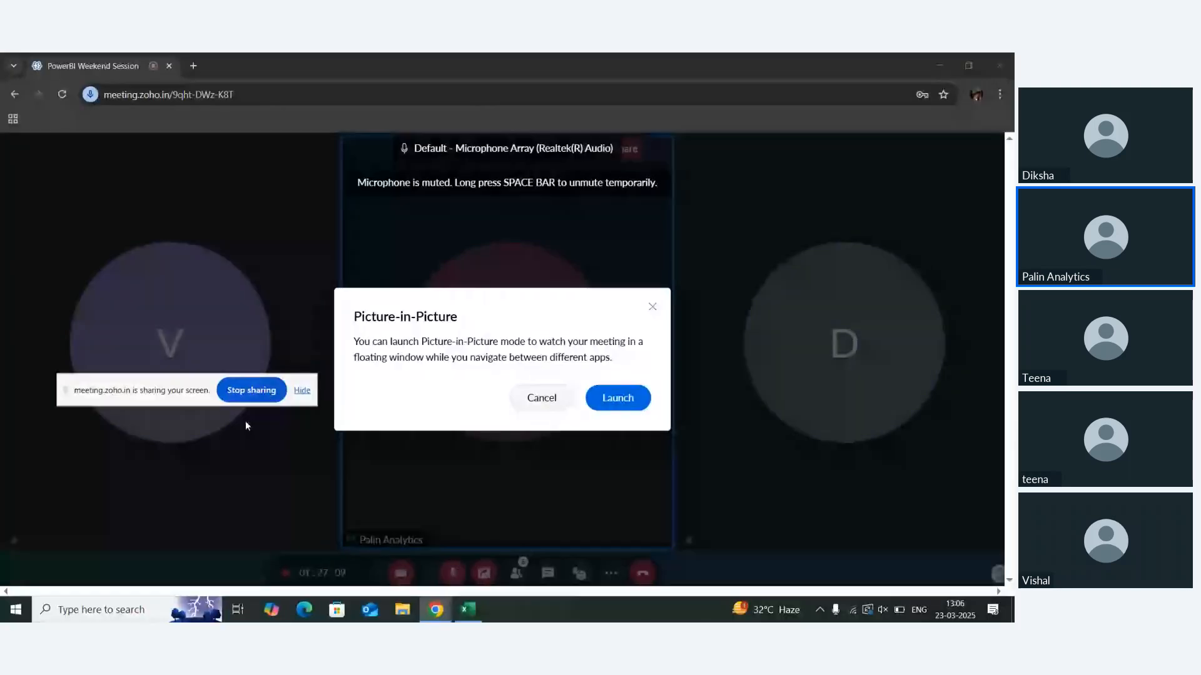
# Launch Picture-in-Picture mode for the meeting and switch to the merge workbook in Excel
pyautogui.click(619, 397)
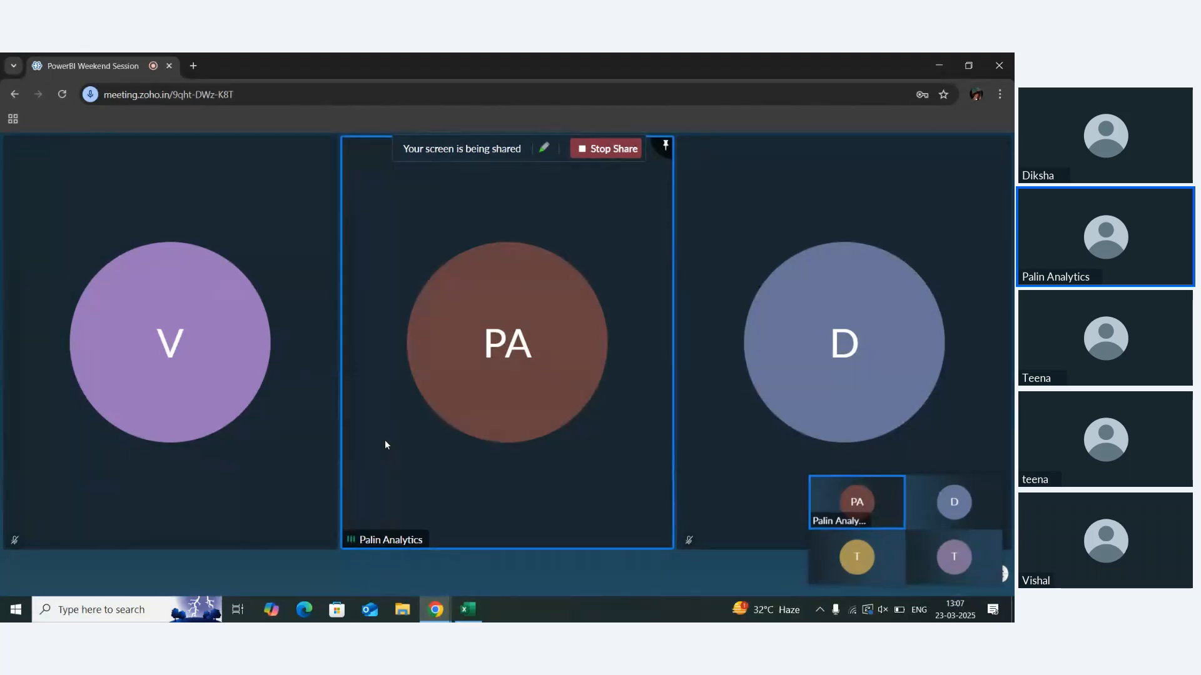
pyautogui.hotkey('alt', 'Tab')
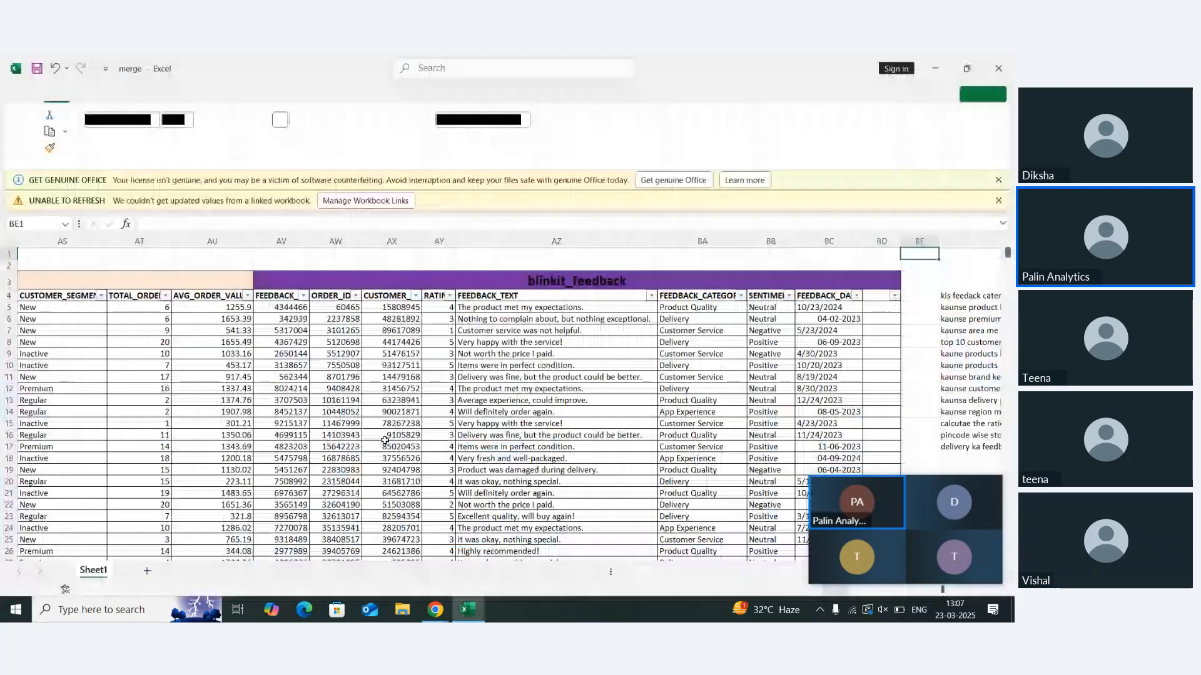
# Look over the blinkit_feedback table and the list of analysis questions in column BF
pyautogui.scroll(-3, 385, 439)
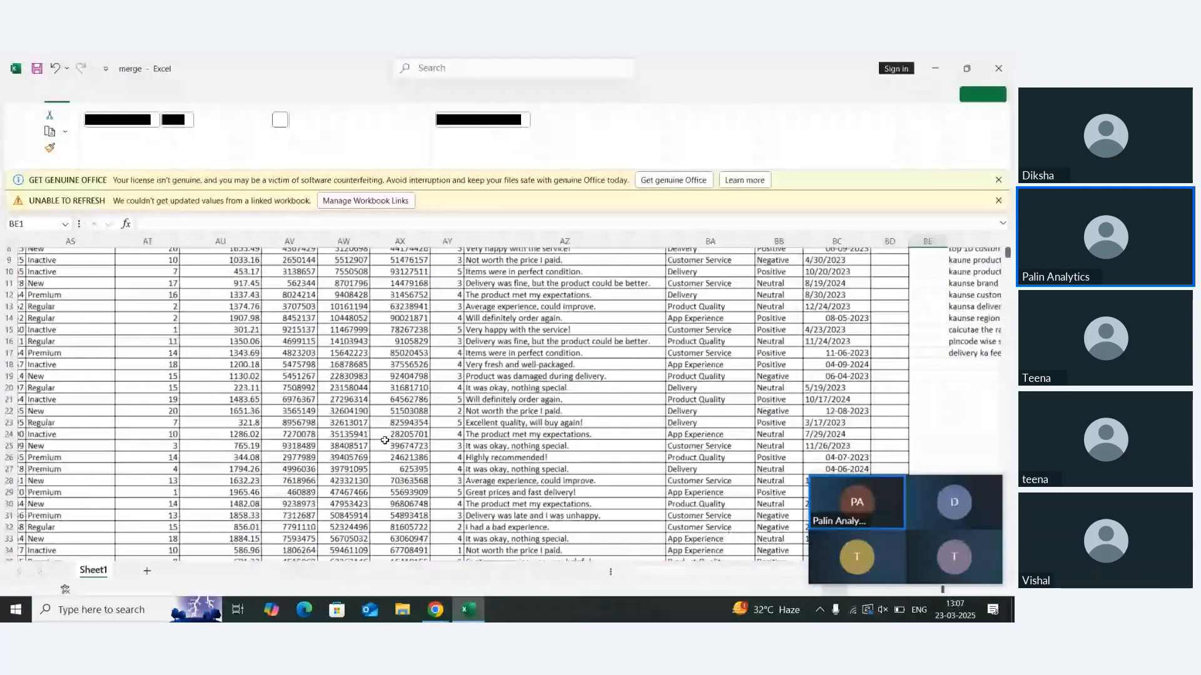
pyautogui.scroll(2, 386, 439)
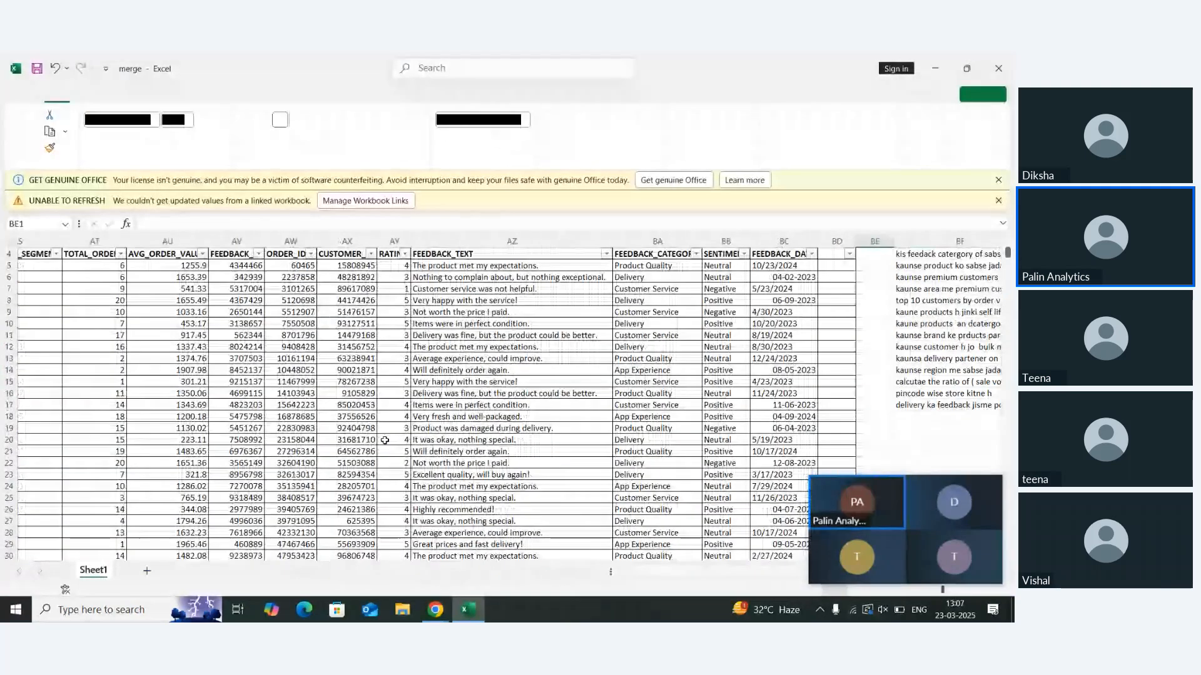
pyautogui.hscroll(1, 385, 440)
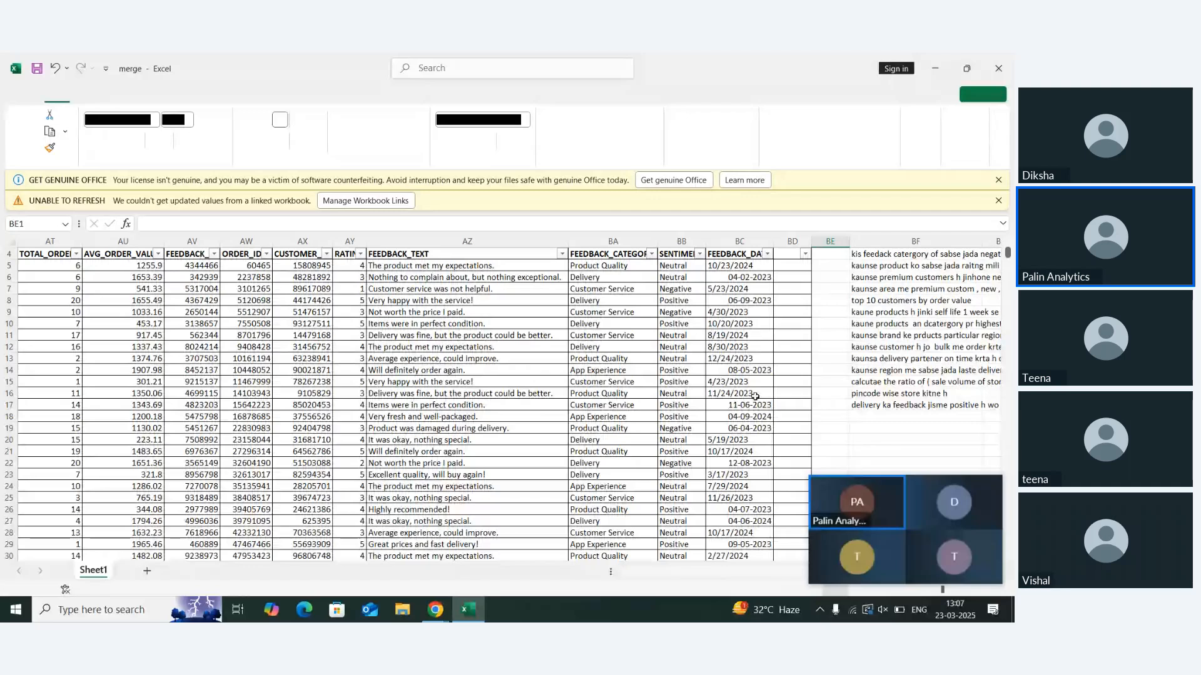
pyautogui.hscroll(2, 884, 365)
pyautogui.scroll(1, 884, 365)
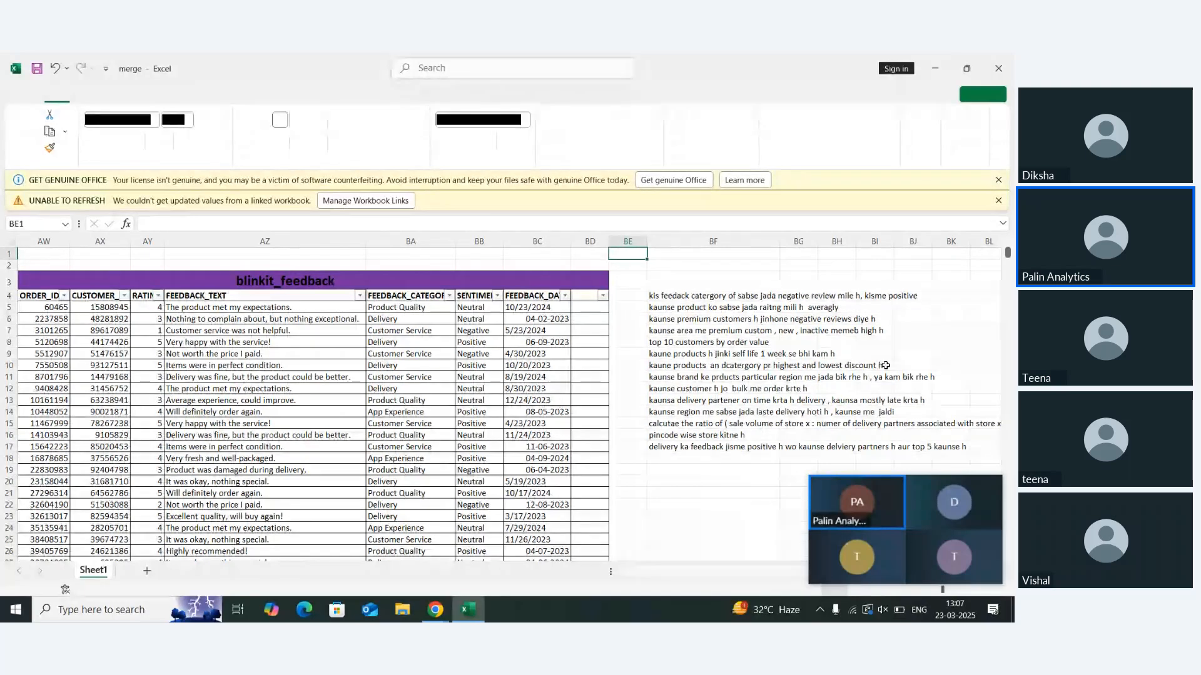
pyautogui.hscroll(1, 886, 365)
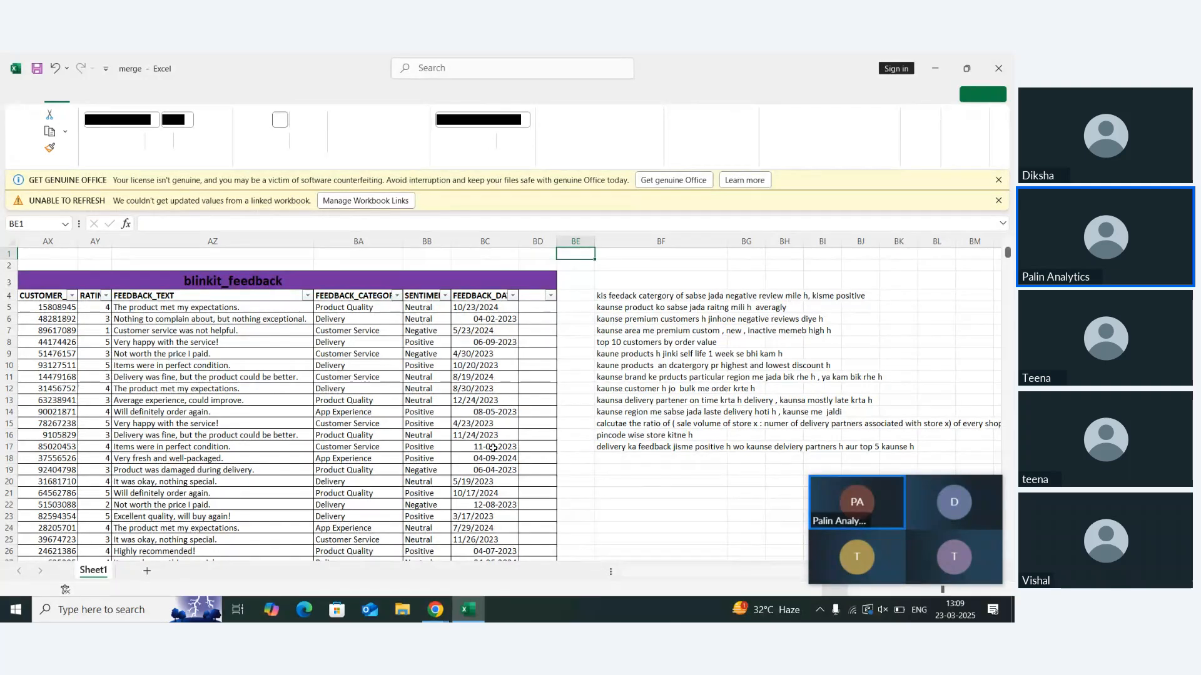
# Look back across the merged tables to the blinkit_order_items columns at the start of the data
pyautogui.hscroll(-7, 493, 448)
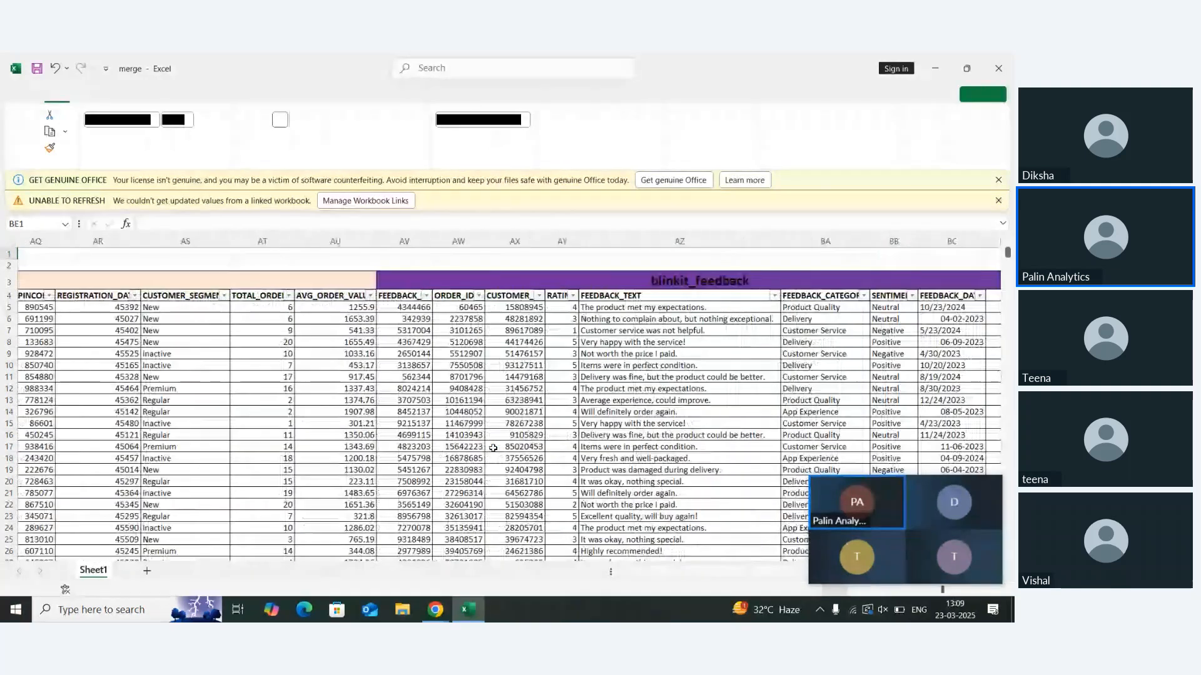
pyautogui.hscroll(-10, 494, 448)
pyautogui.hscroll(-8, 494, 449)
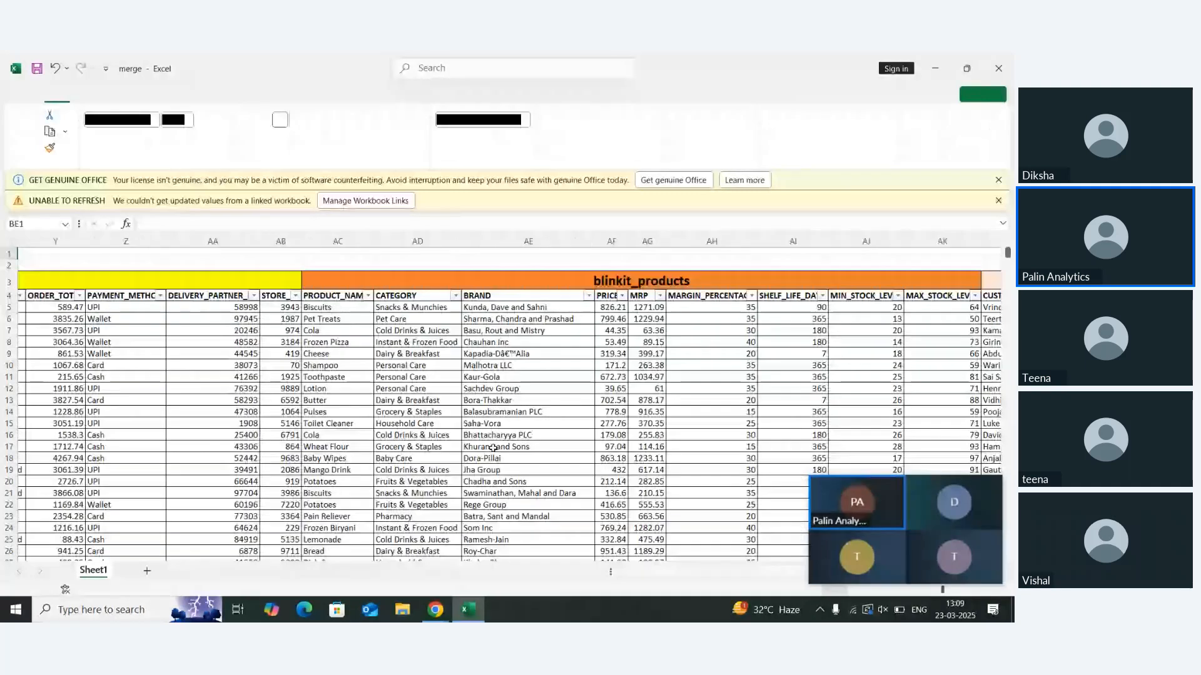
pyautogui.hscroll(-6, 494, 449)
pyautogui.hscroll(10, 494, 449)
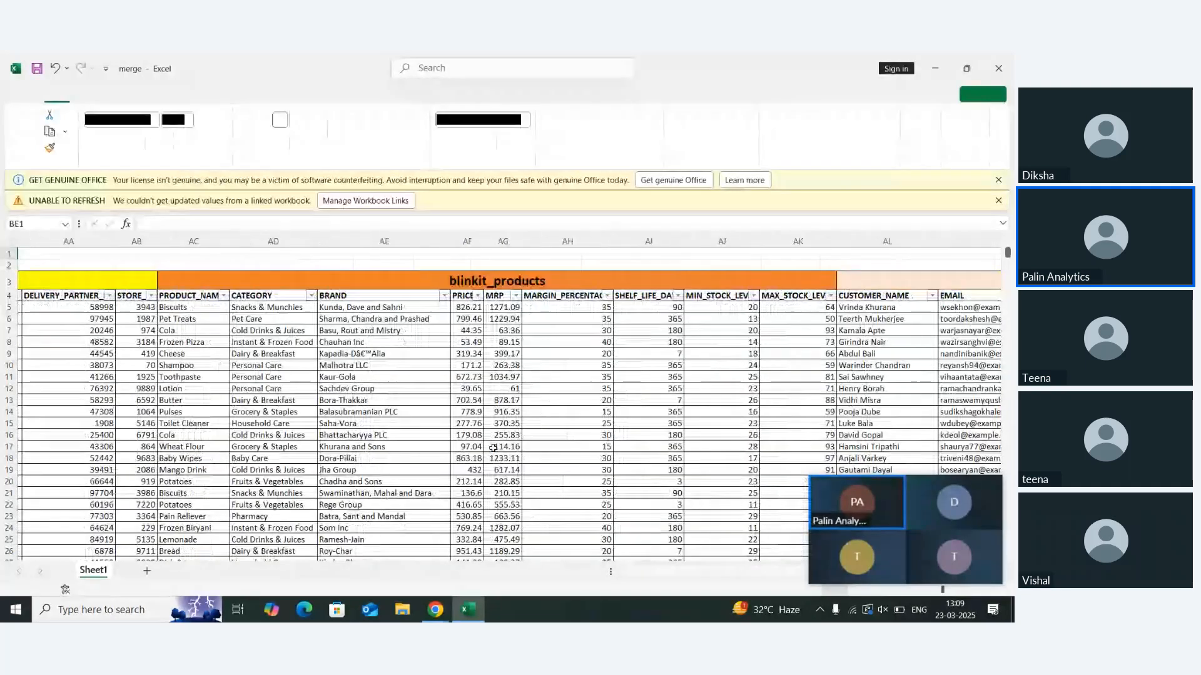
pyautogui.hscroll(-12, 493, 448)
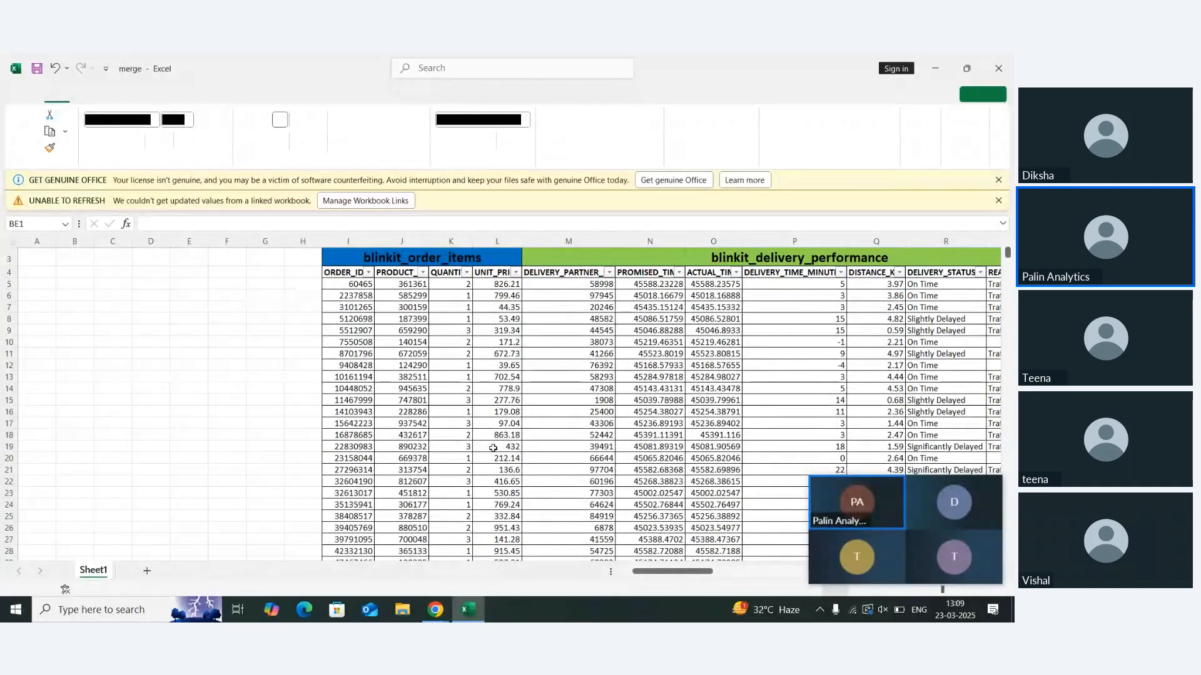
# Examine the merged tables in order, from order items, delivery performance, orders, products and customers to feedback and the question list
pyautogui.hscroll(3, 493, 449)
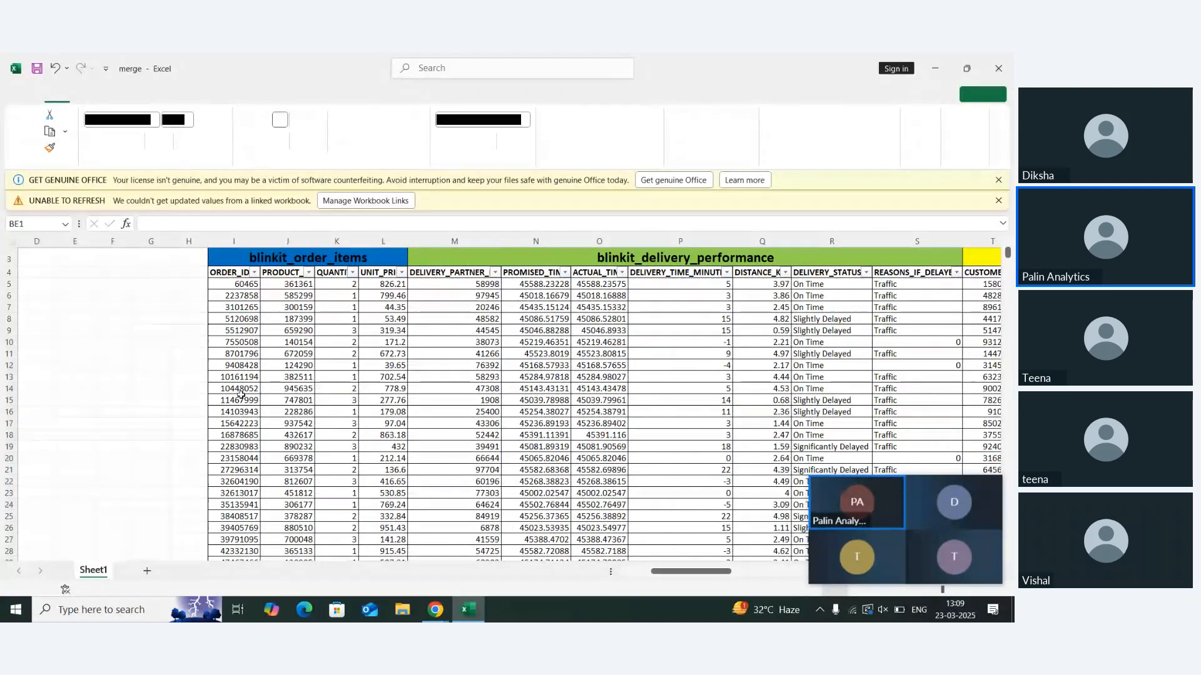
pyautogui.hscroll(4, 421, 403)
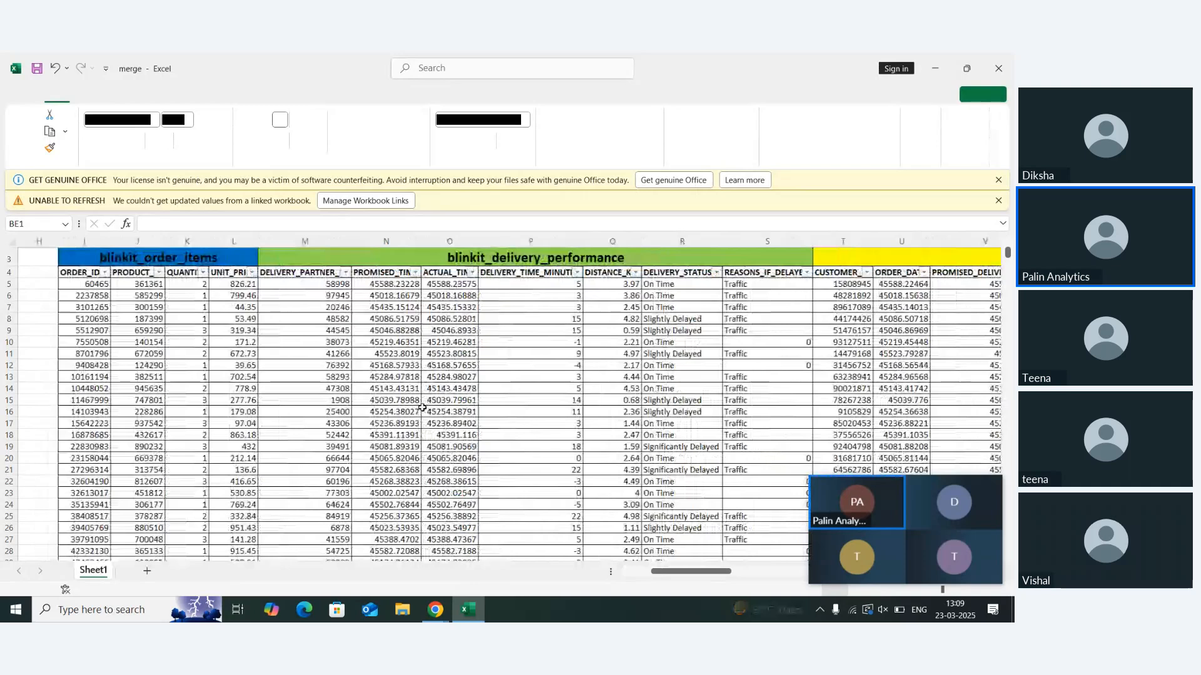
pyautogui.hscroll(4, 422, 407)
pyautogui.hscroll(4, 423, 407)
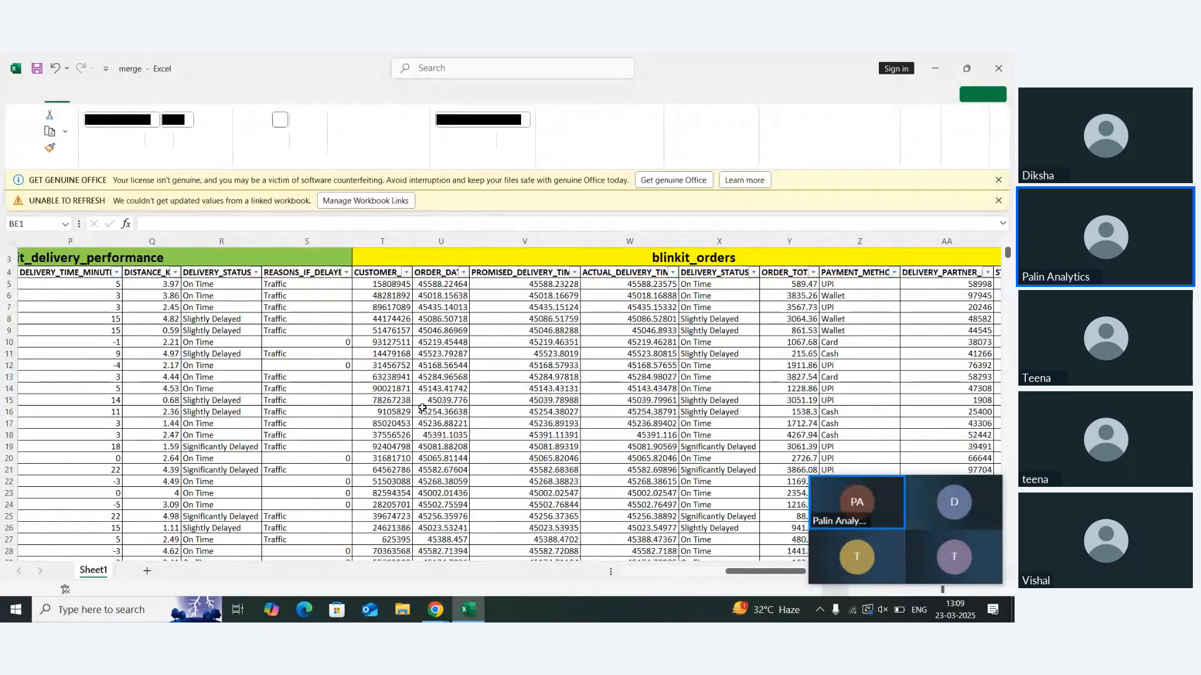
pyautogui.hscroll(2, 422, 407)
pyautogui.hscroll(6, 422, 407)
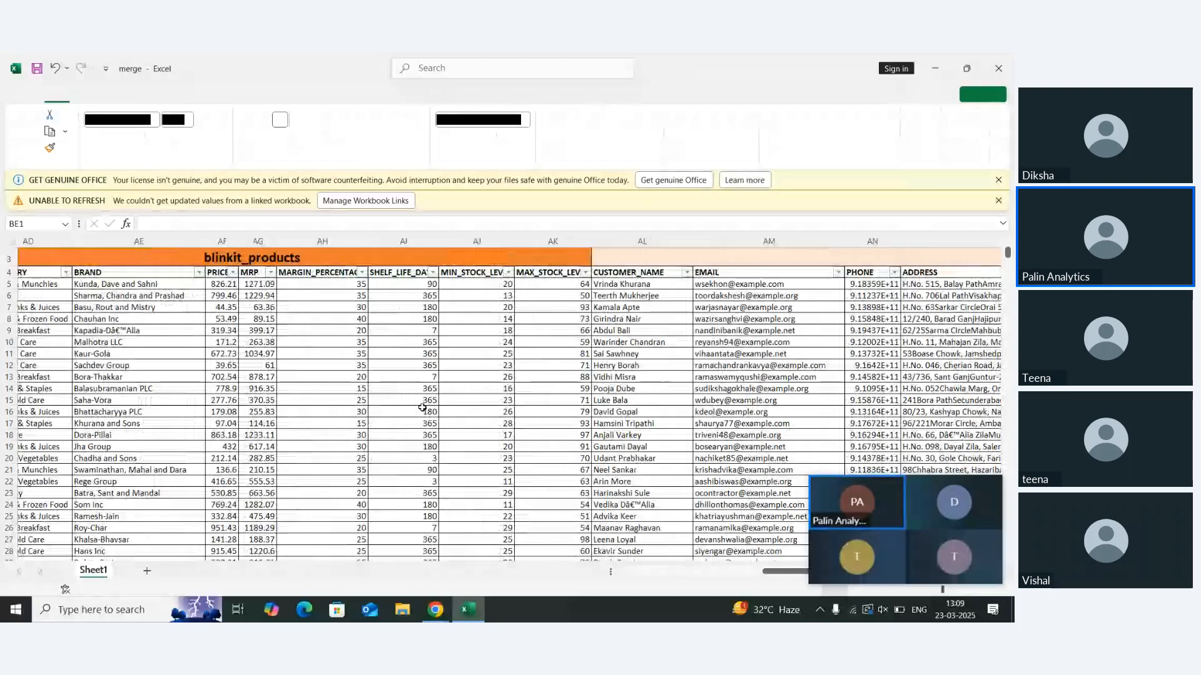
pyautogui.hscroll(6, 422, 407)
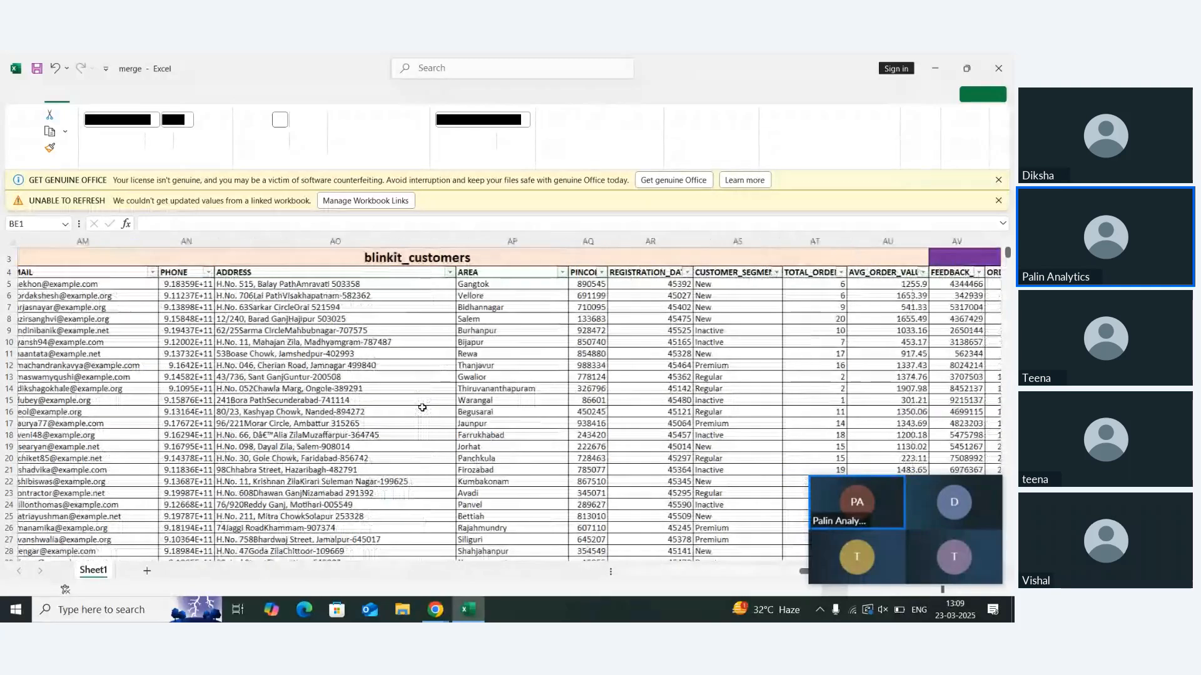
pyautogui.hscroll(2, 422, 407)
pyautogui.hscroll(2, 422, 408)
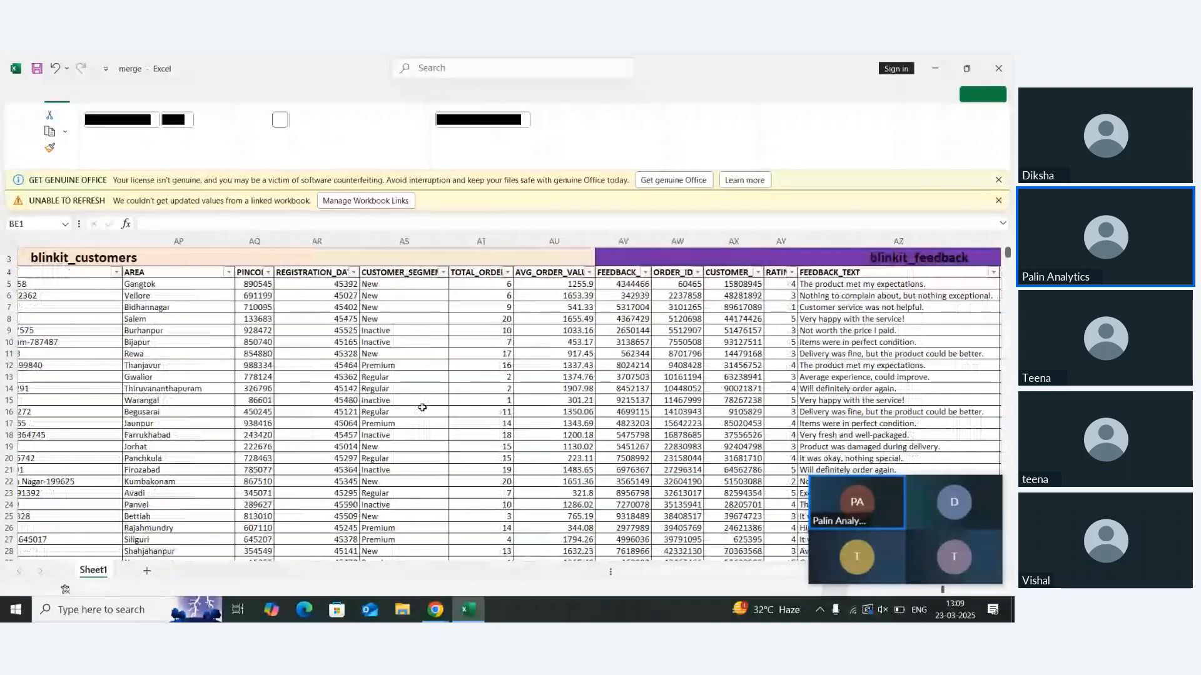
pyautogui.hscroll(2, 422, 407)
pyautogui.hscroll(2, 423, 407)
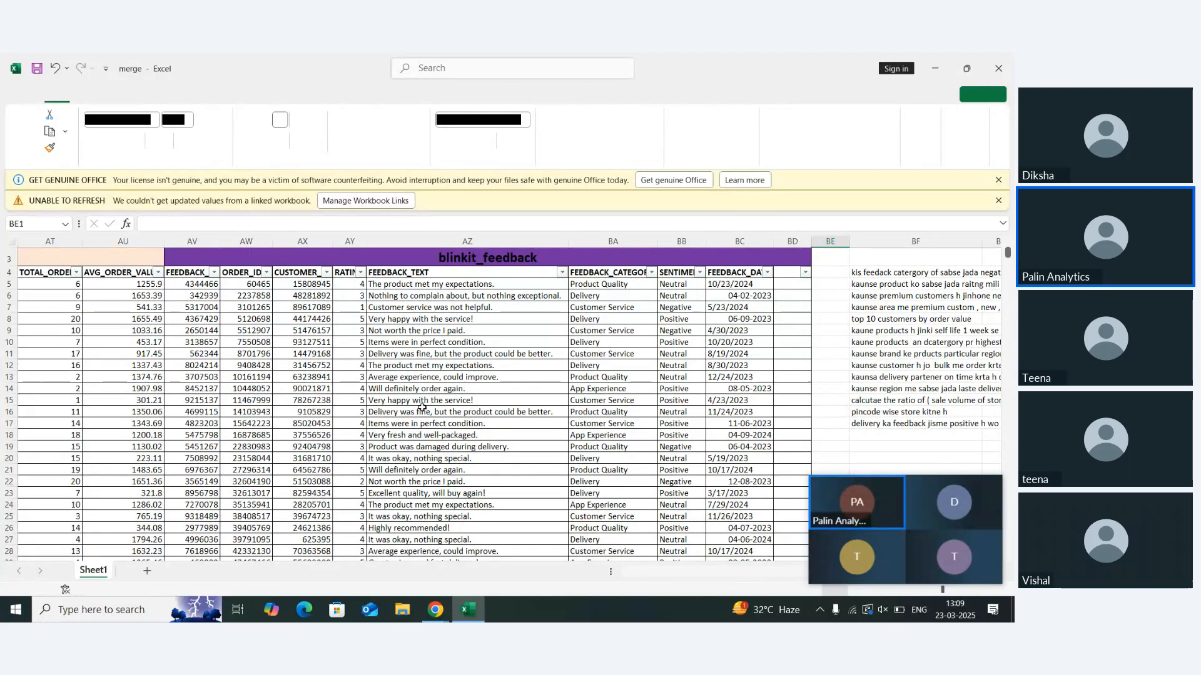
pyautogui.hscroll(1, 422, 408)
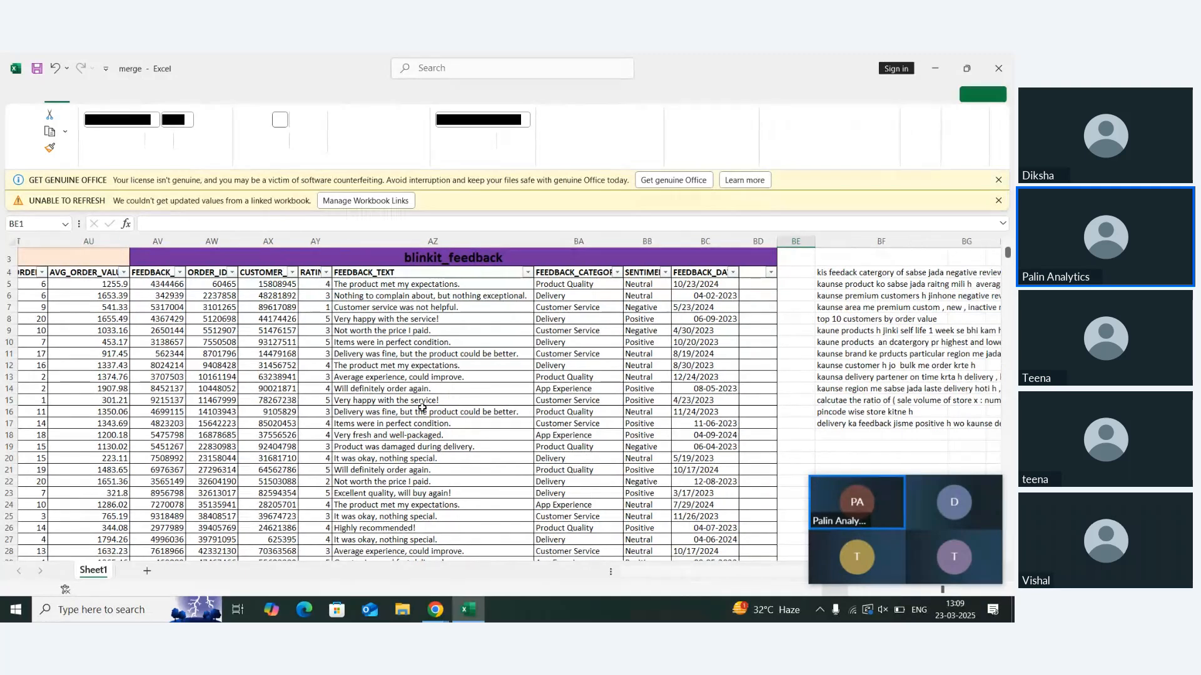
pyautogui.hscroll(5, 422, 408)
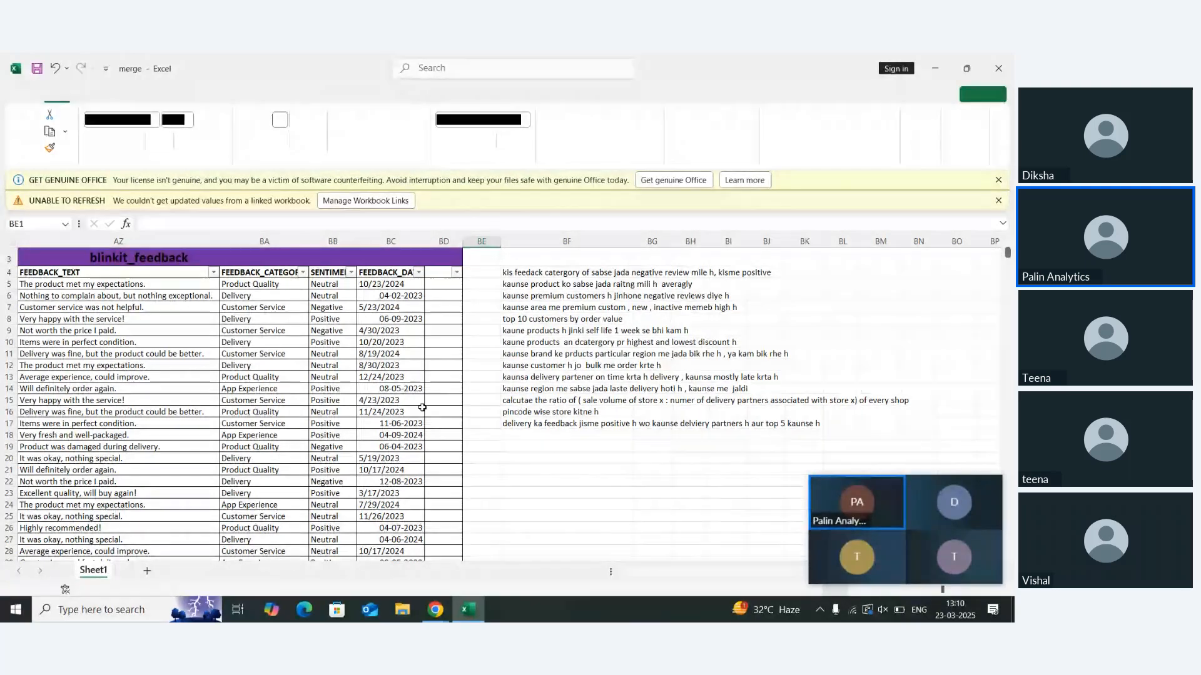
# Inspect the sentiment and feedback text of the record in row 7 of the blinkit_feedback table
pyautogui.hscroll(-1, 422, 408)
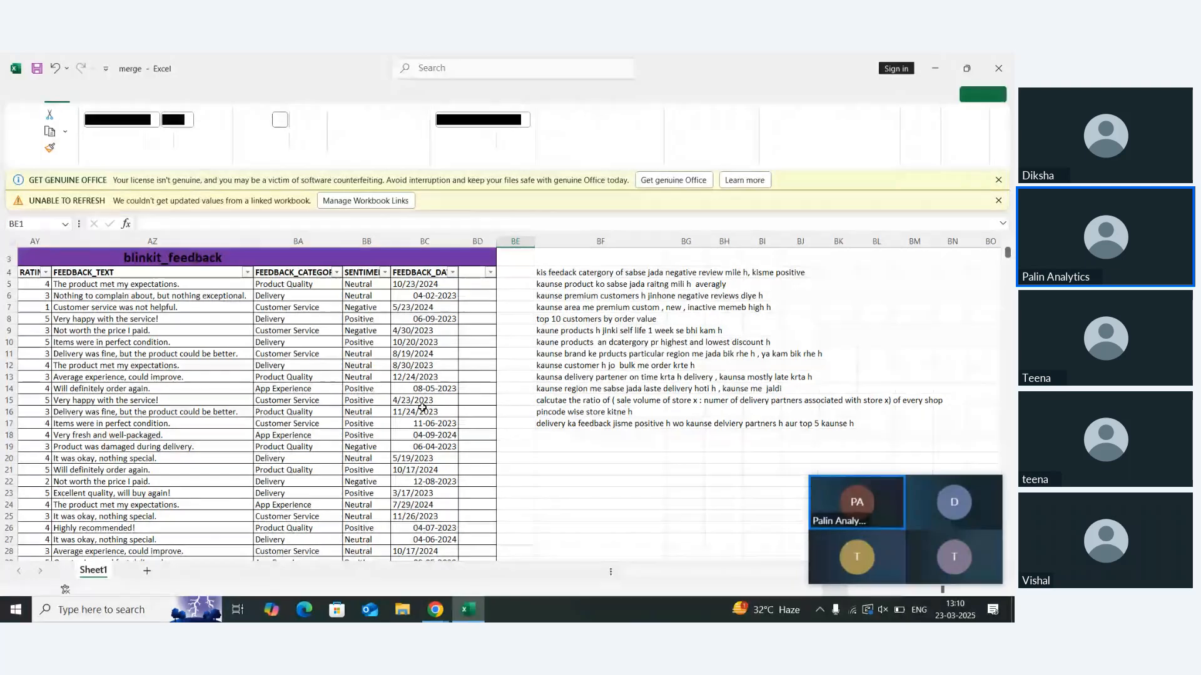
pyautogui.hscroll(-3, 422, 408)
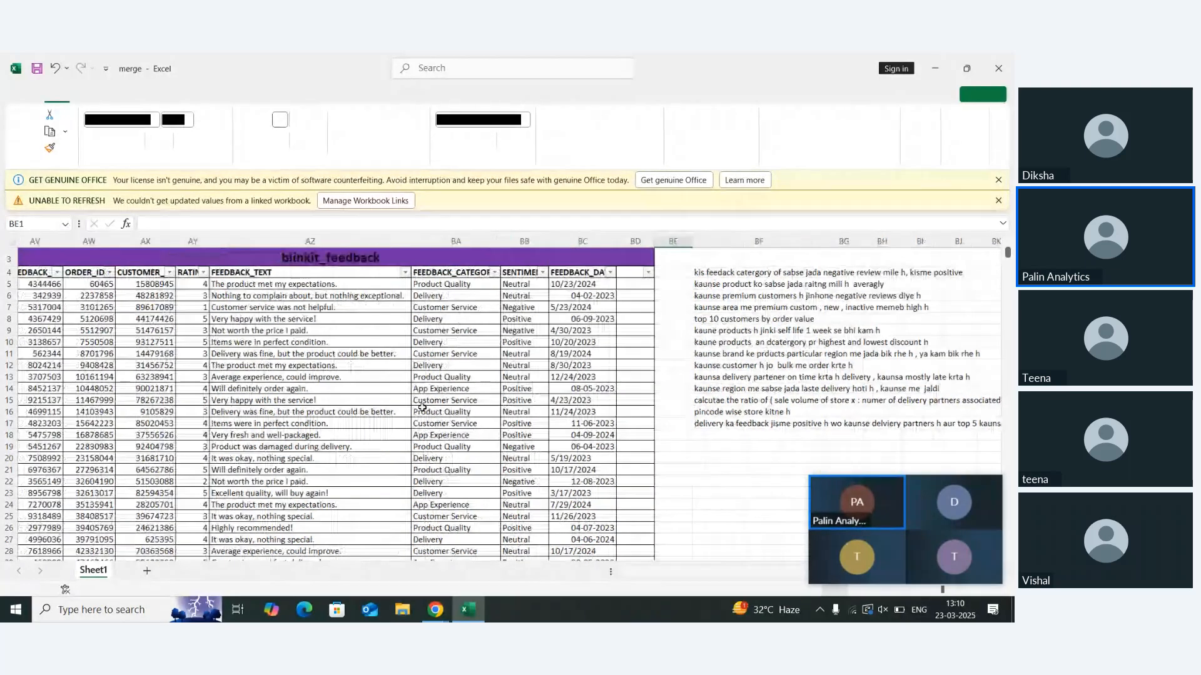
pyautogui.click(277, 296)
pyautogui.press('BackSpace')
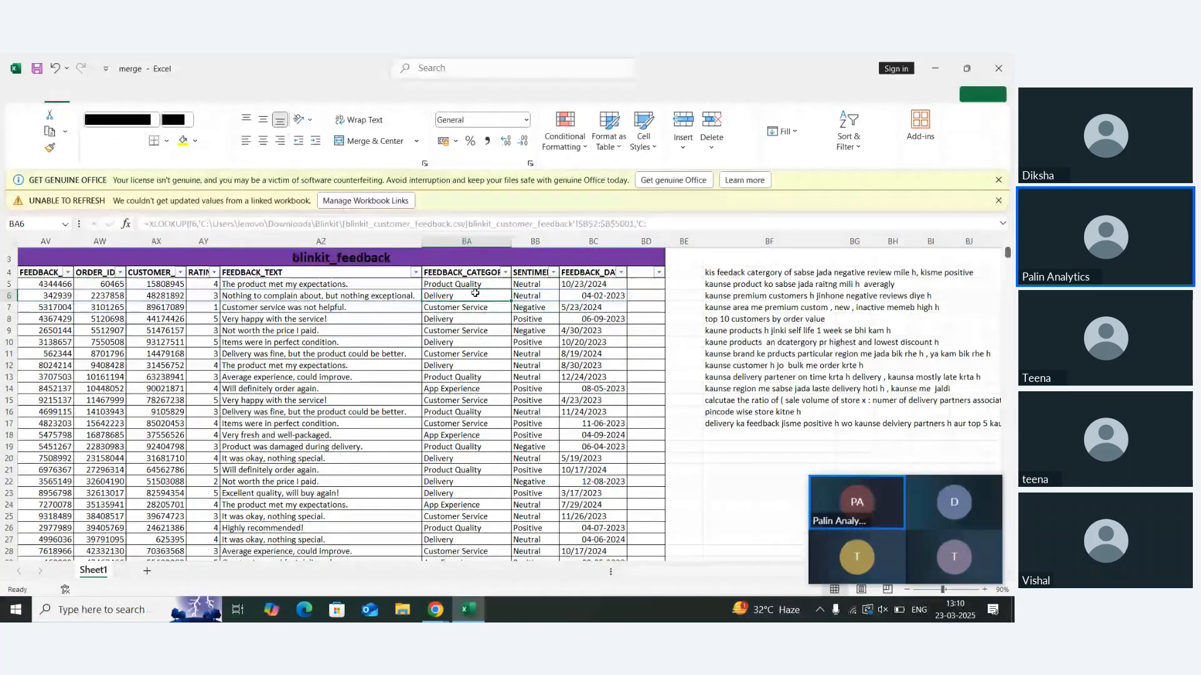
pyautogui.click(556, 309)
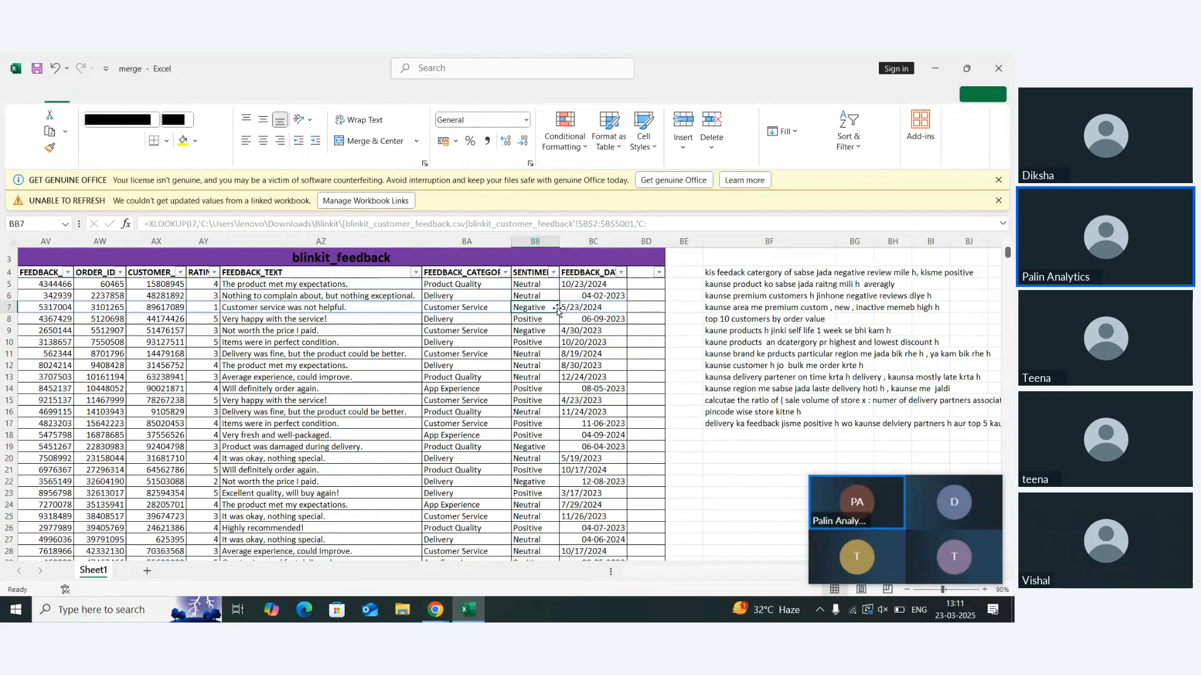
pyautogui.click(331, 307)
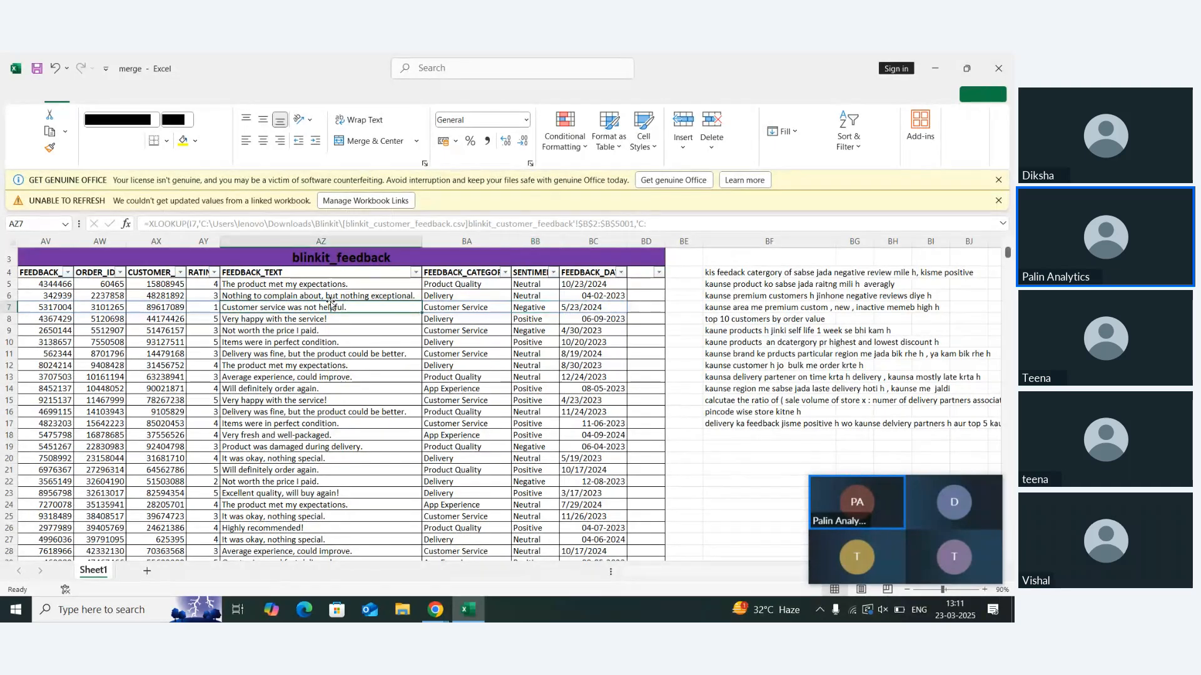
# Review the feedback category column from its header down to row 15
pyautogui.press('Up')
pyautogui.press('Up')
pyautogui.press('Up')
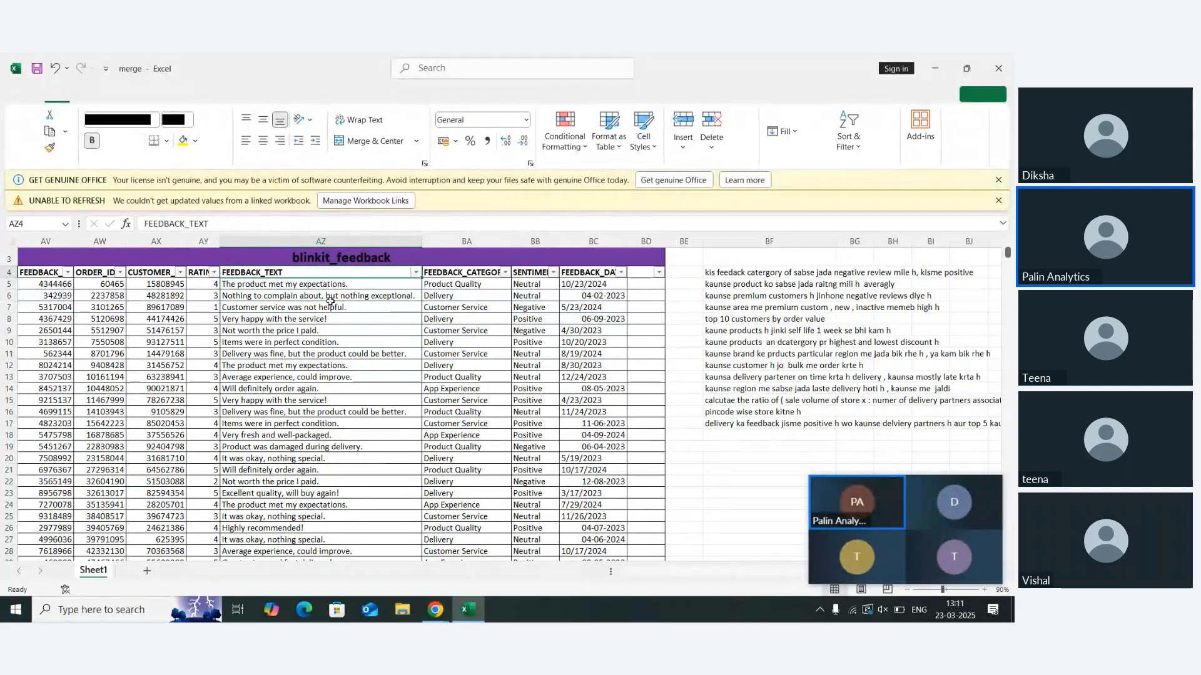
pyautogui.press('Right')
pyautogui.press('Down')
pyautogui.press('Down')
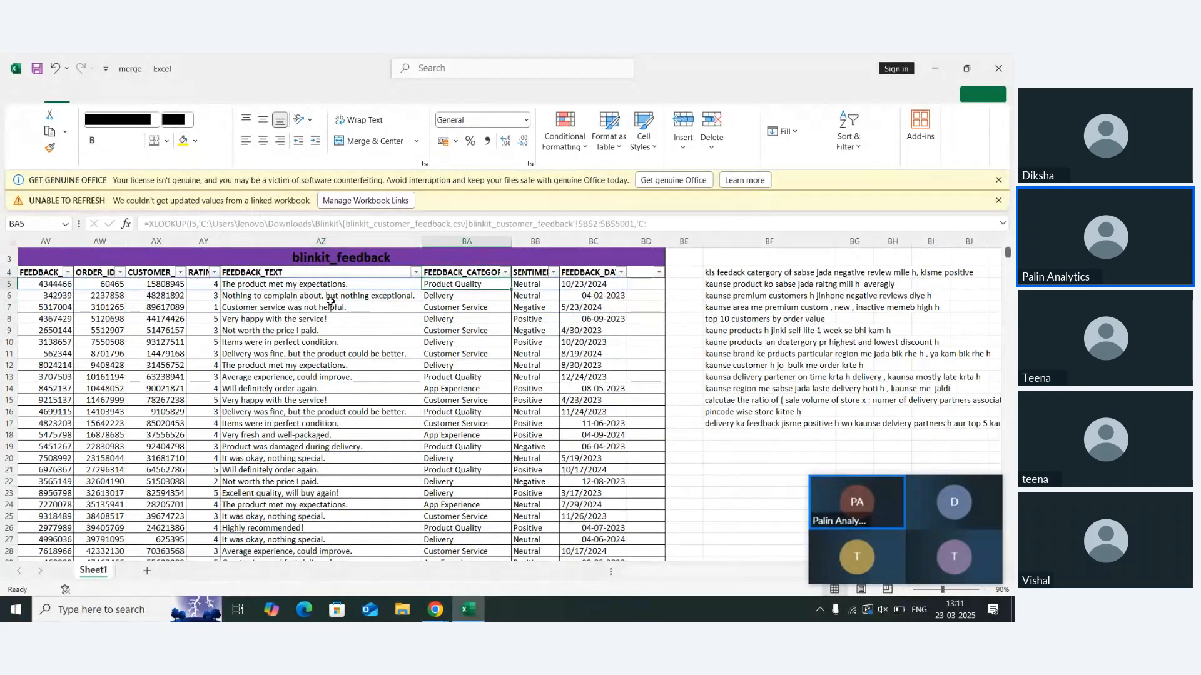
pyautogui.press('Down')
pyautogui.press('Down')
pyautogui.press('Down')
pyautogui.press('Down')
pyautogui.press('Down')
pyautogui.press('Down')
pyautogui.press('Down')
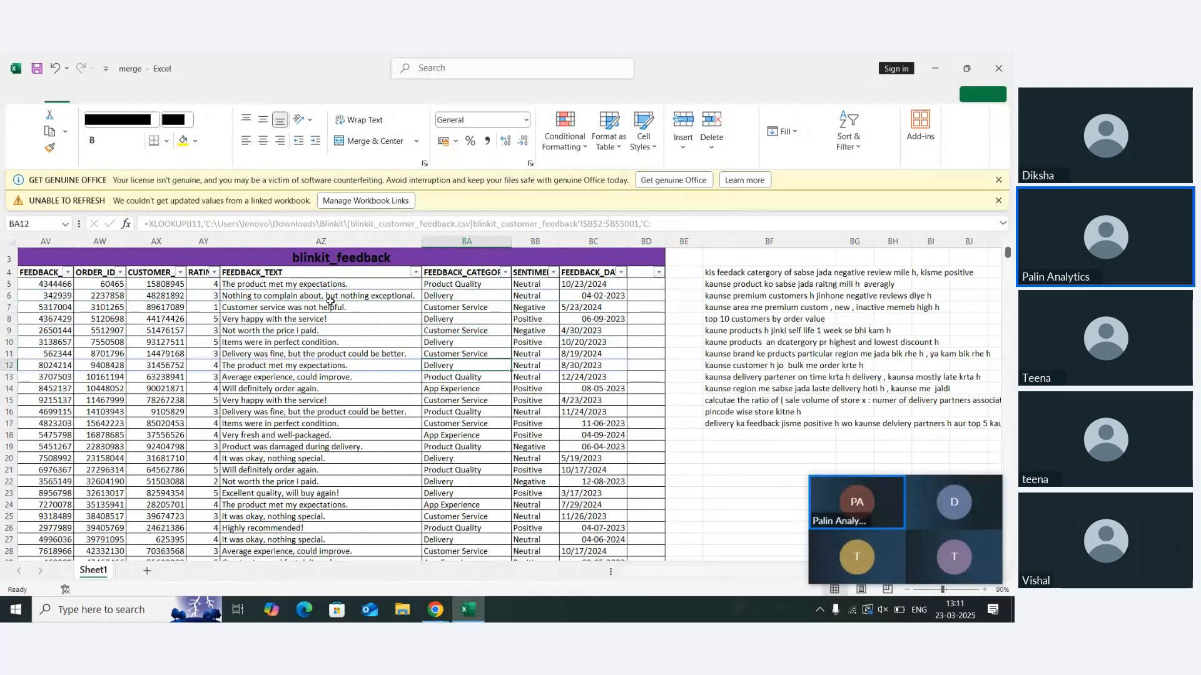
pyautogui.press('Down')
pyautogui.press('Down')
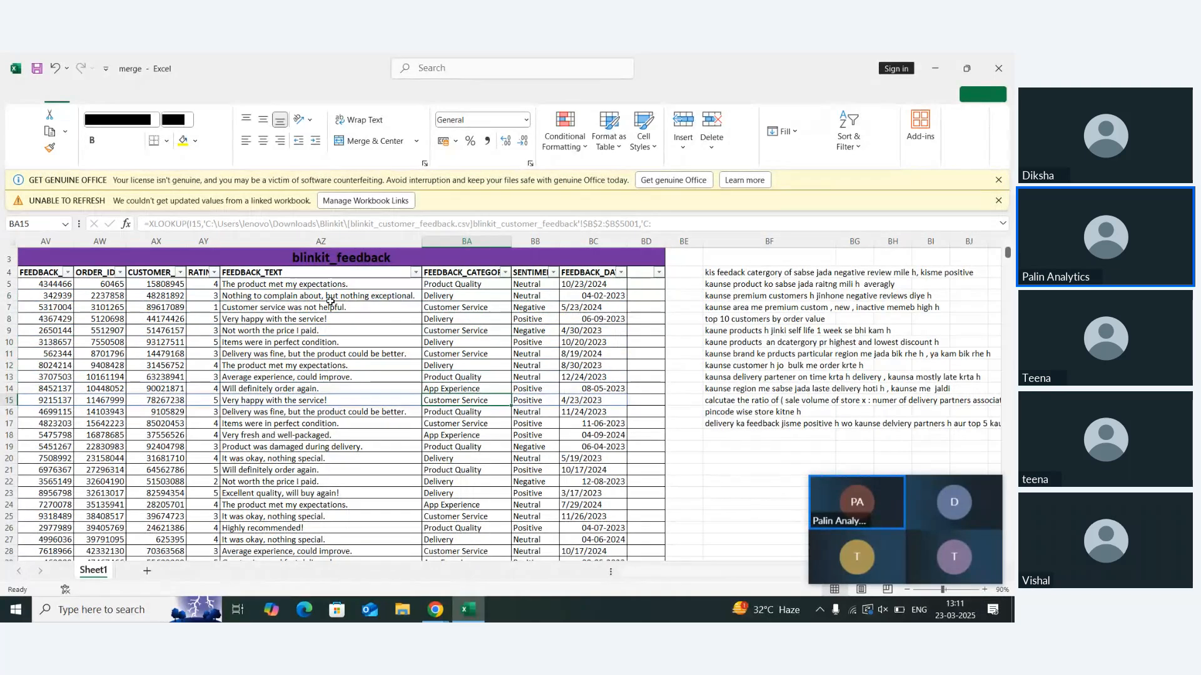
# Review the feedback text entries from row 15 back up to row 8
pyautogui.press('Left')
pyautogui.press('Up')
pyautogui.press('Up')
pyautogui.press('Up')
pyautogui.press('Up')
pyautogui.press('Up')
pyautogui.press('Up')
pyautogui.press('Up')
pyautogui.press('Up')
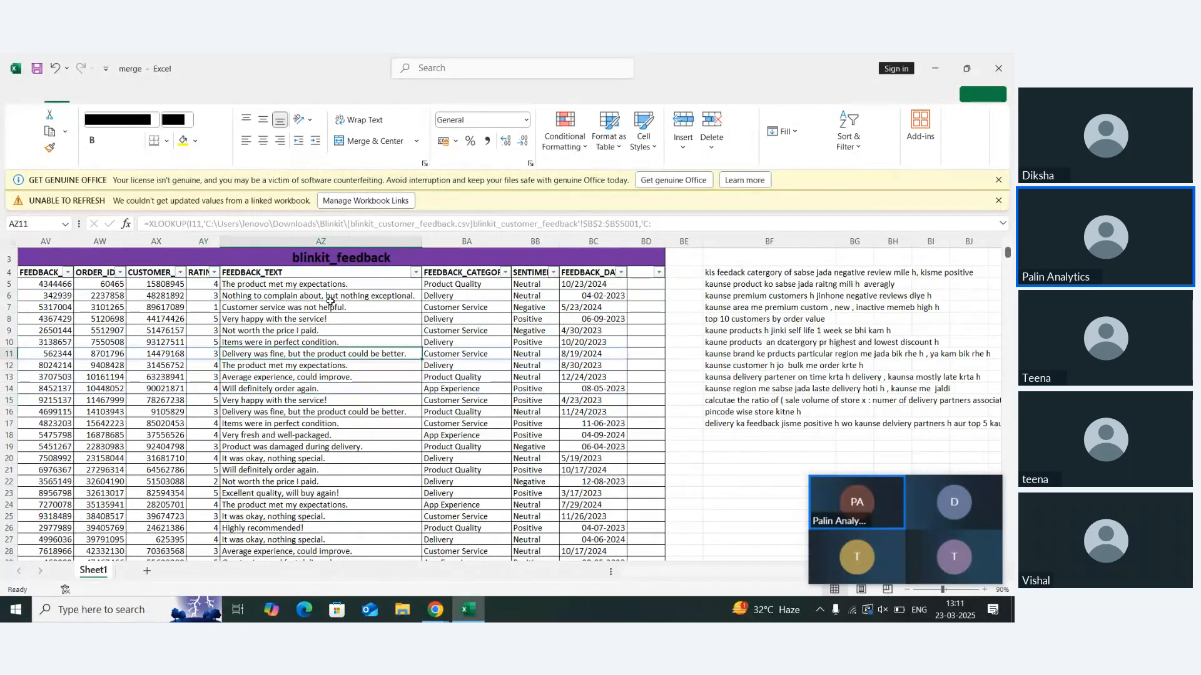
pyautogui.press('Down')
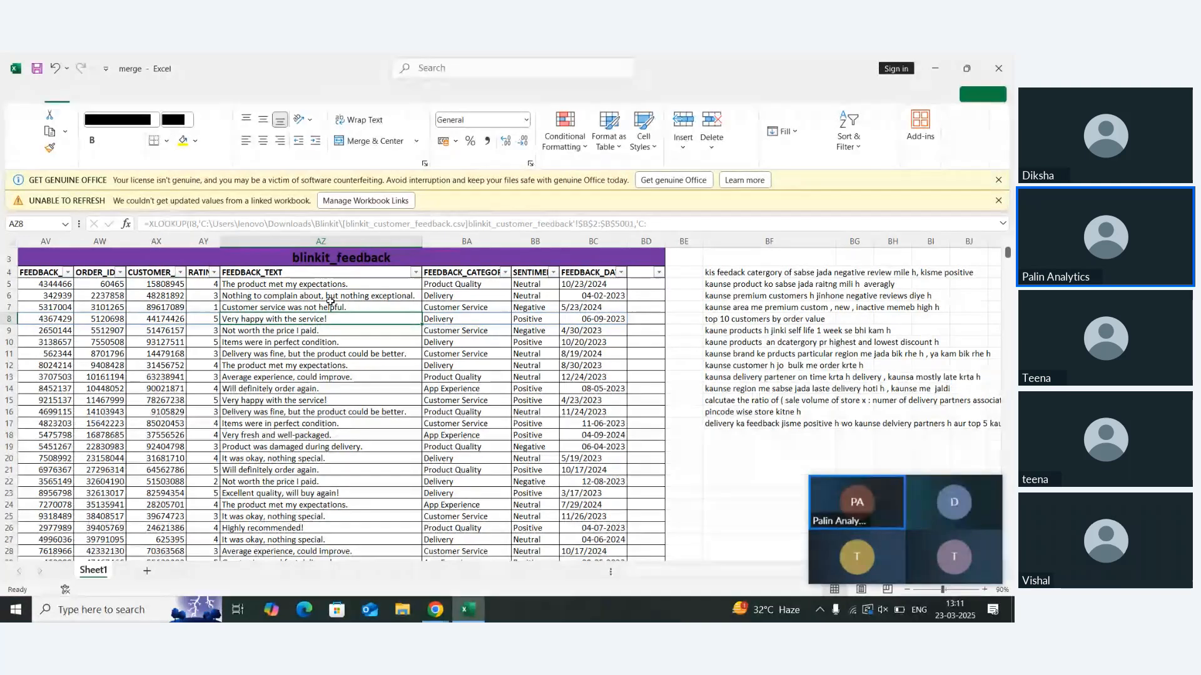
# Read the first two analysis questions in cells BF4 and BF5
pyautogui.press('Right')
pyautogui.press('Right')
pyautogui.press('Right')
pyautogui.press('Right')
pyautogui.press('Right')
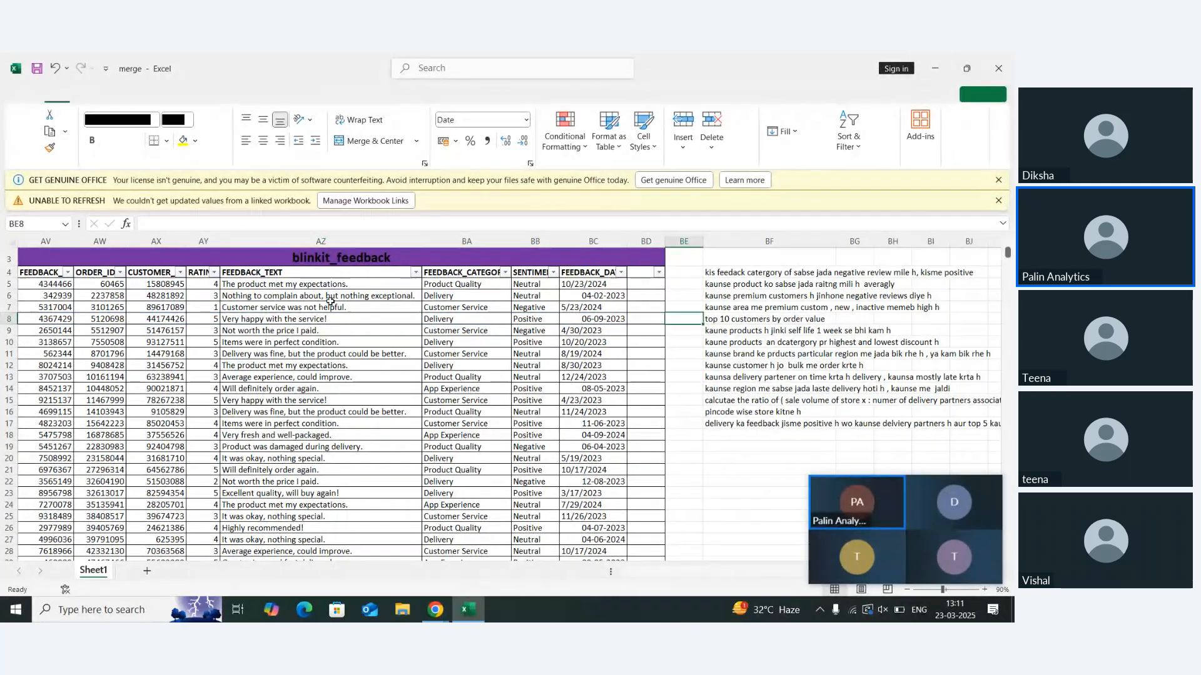
pyautogui.press('Up')
pyautogui.press('Up')
pyautogui.press('Up')
pyautogui.press('Up')
pyautogui.press('Right')
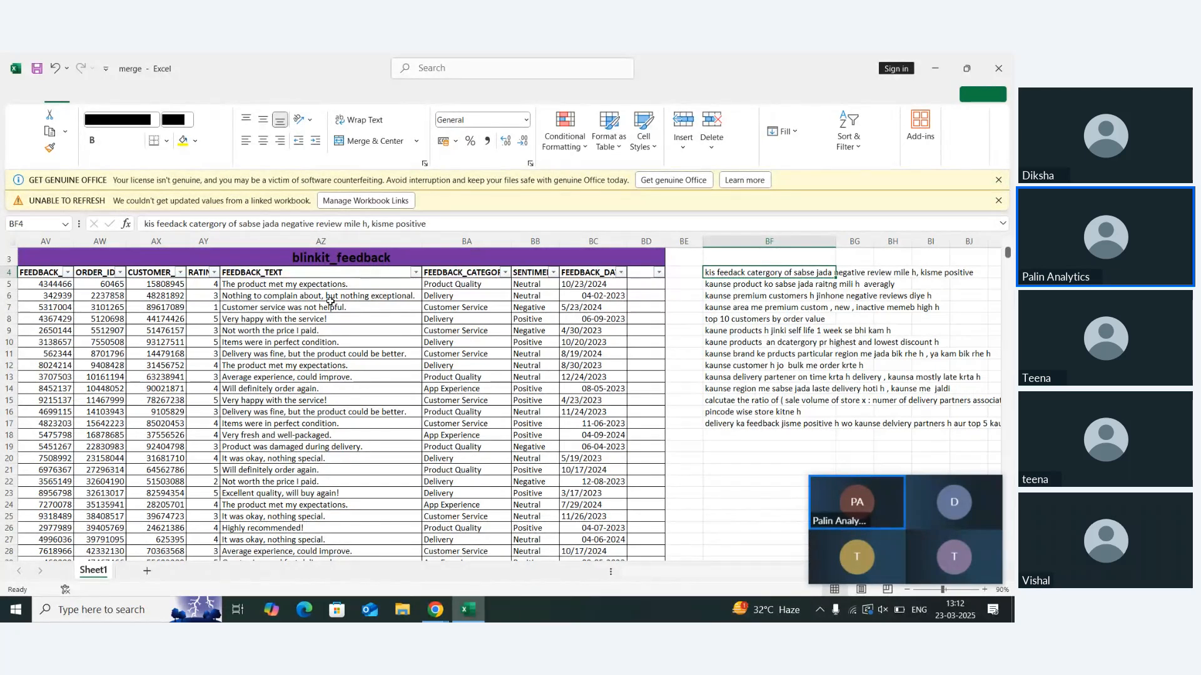
pyautogui.press('Down')
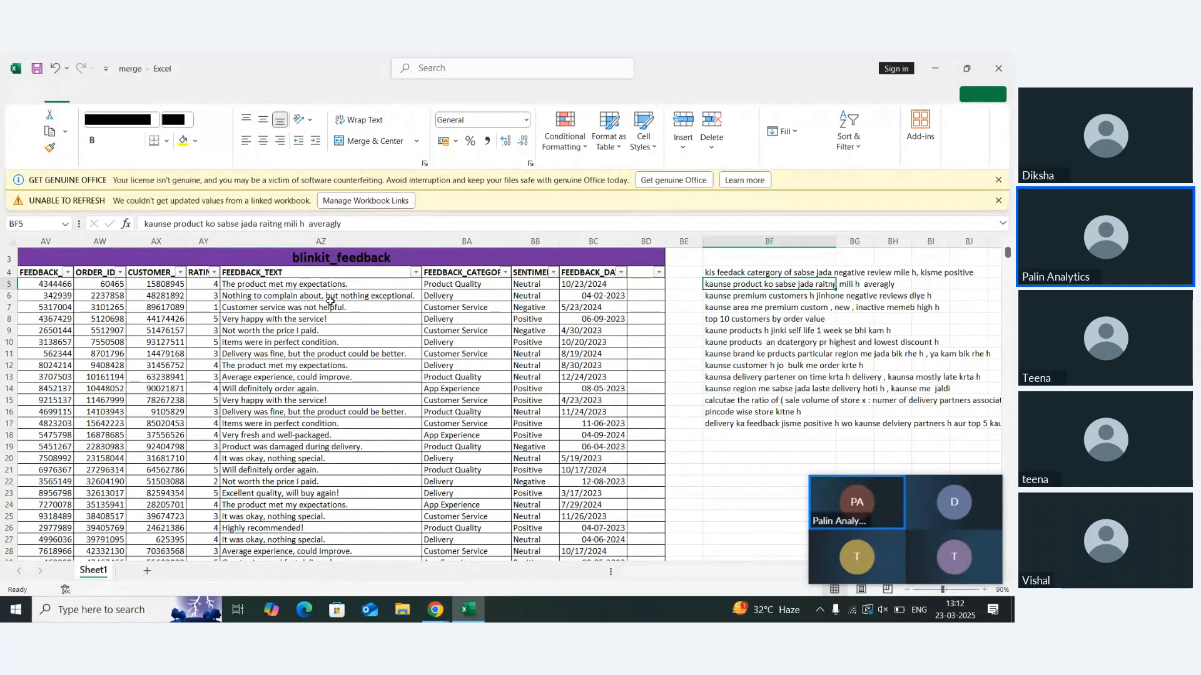
# Read the questions in BF6 and BF7 on premium customers' negative reviews and on areas with most premium, new and inactive members
pyautogui.press('Down')
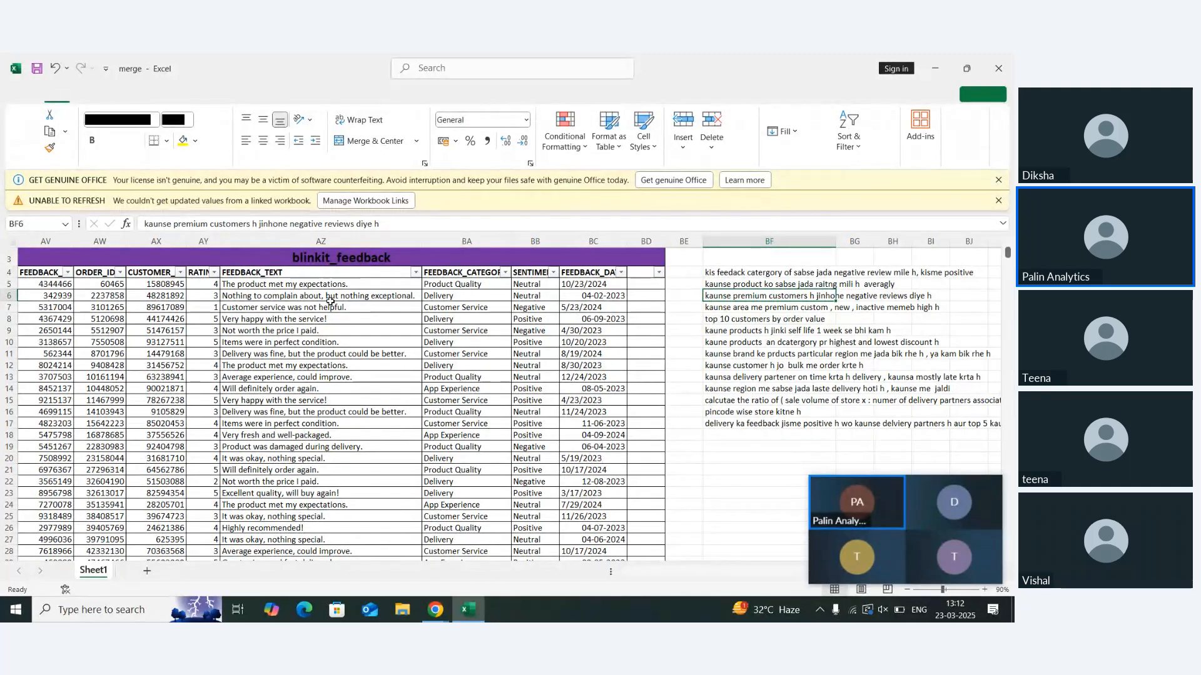
pyautogui.press('Down')
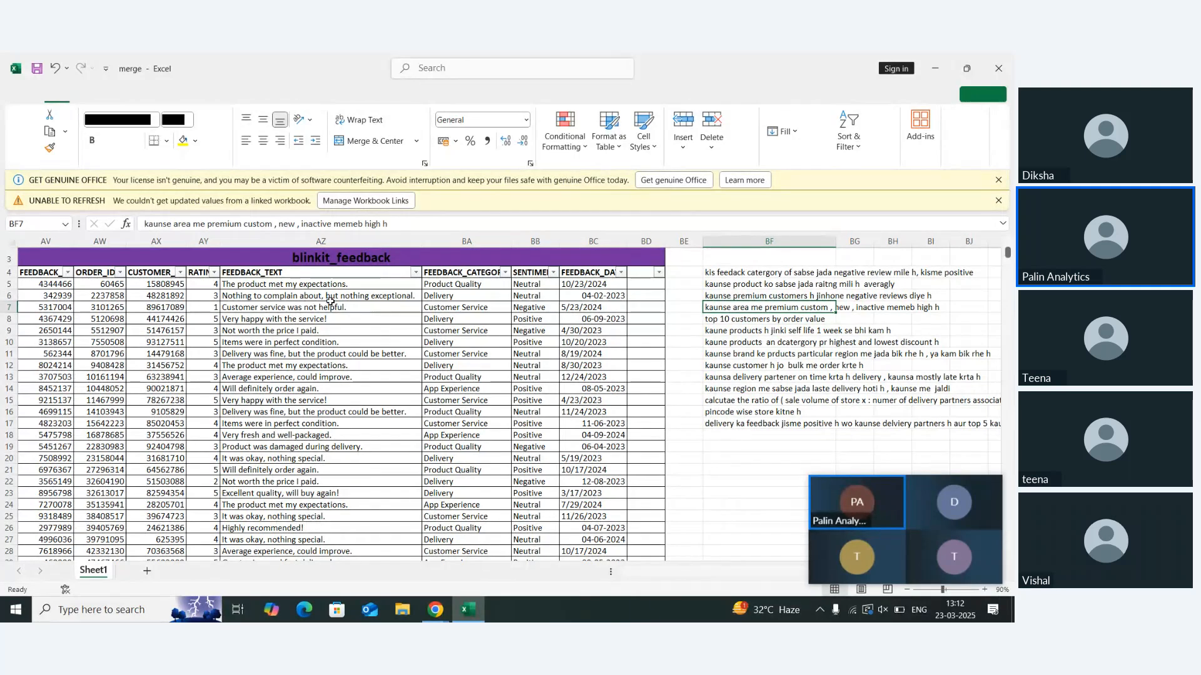
pyautogui.press('Right')
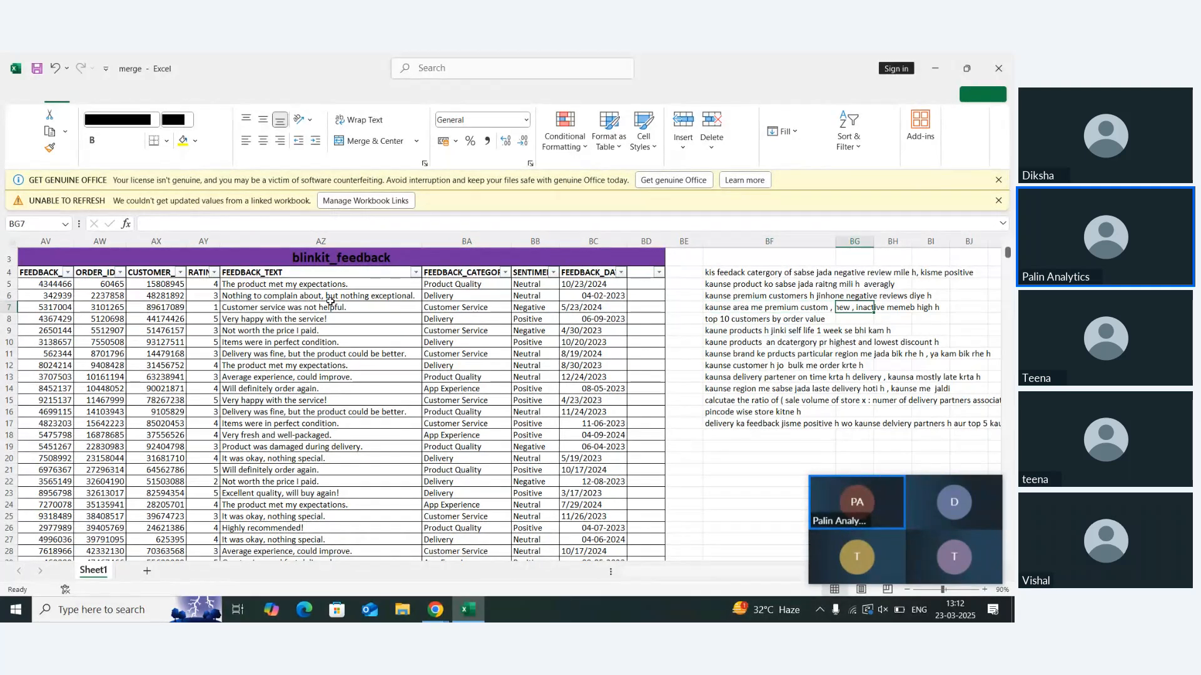
pyautogui.press('Right')
pyautogui.press('Right')
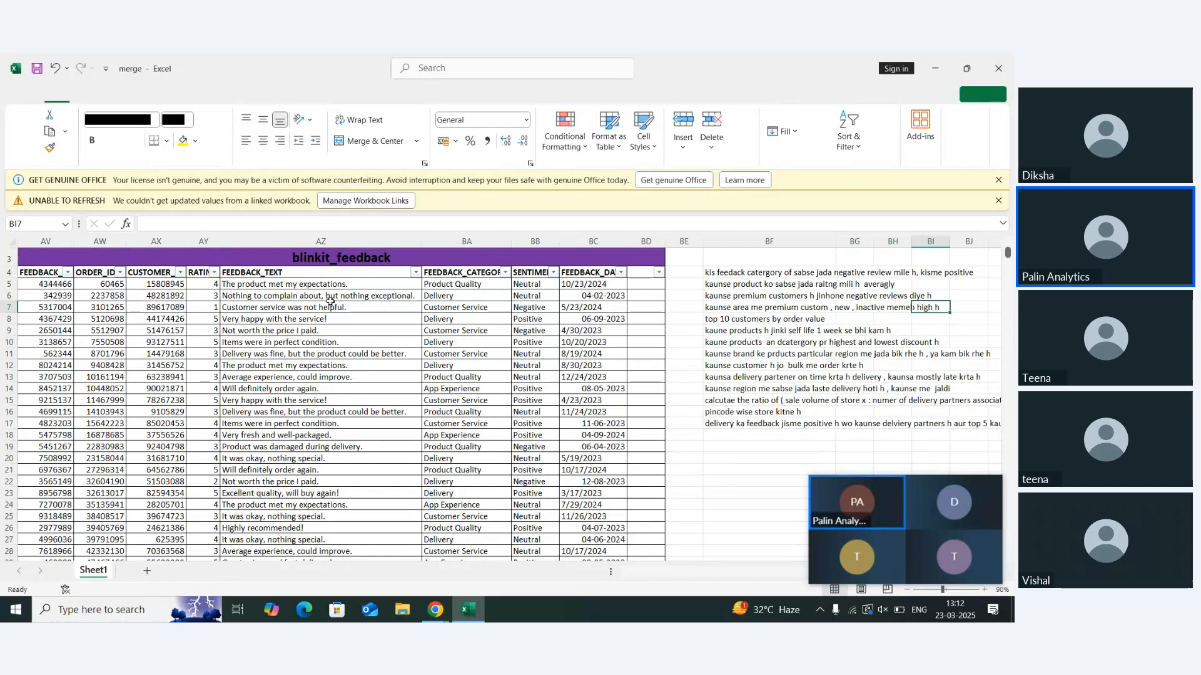
pyautogui.press('Left')
pyautogui.press('Left')
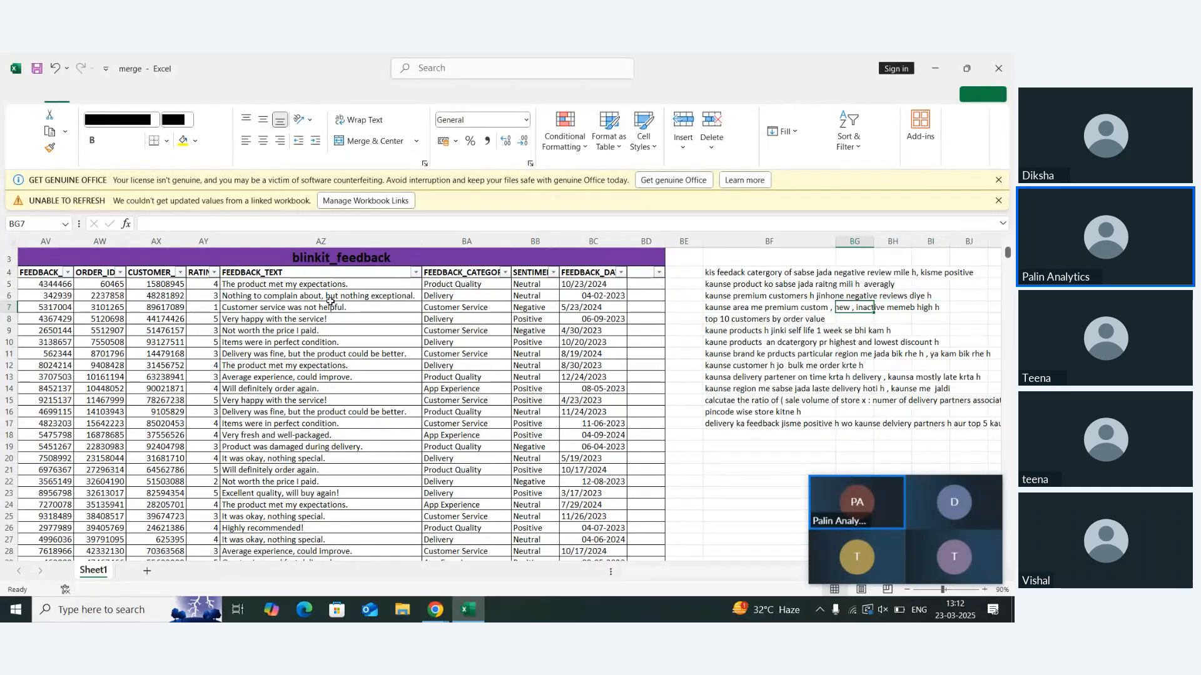
pyautogui.press('Left')
pyautogui.press('Left')
pyautogui.press('Right')
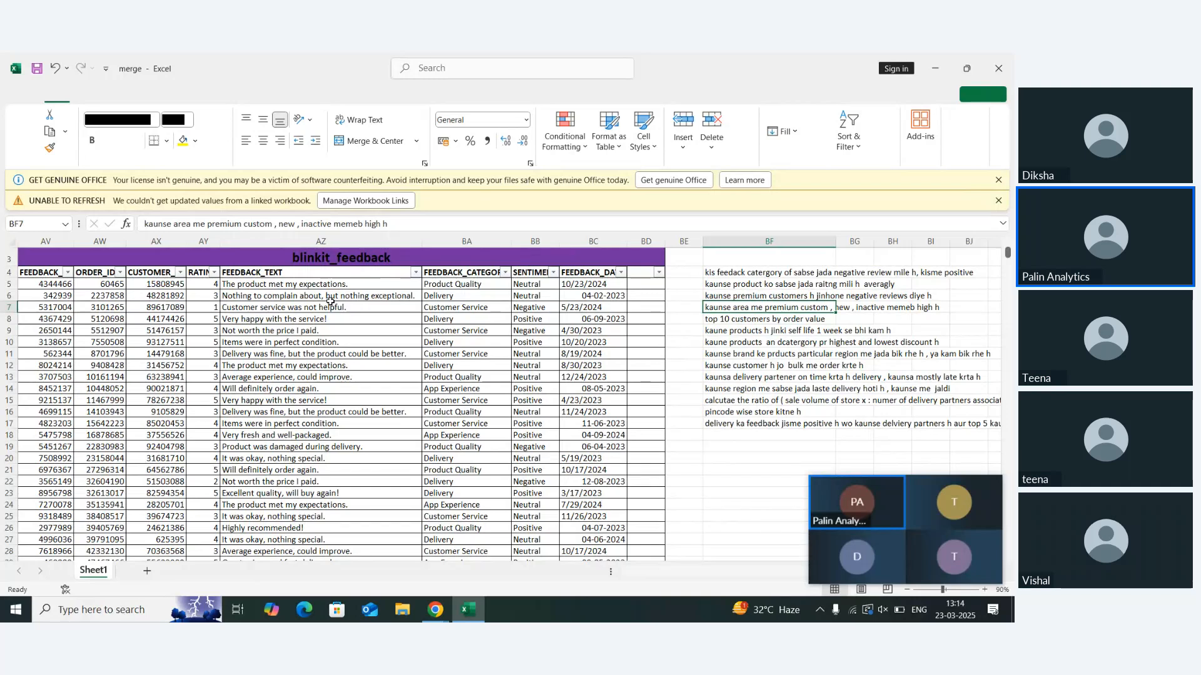
# Go back over the BF7 question about customer segments by area
pyautogui.press('Down')
pyautogui.press('Up')
pyautogui.press('Right')
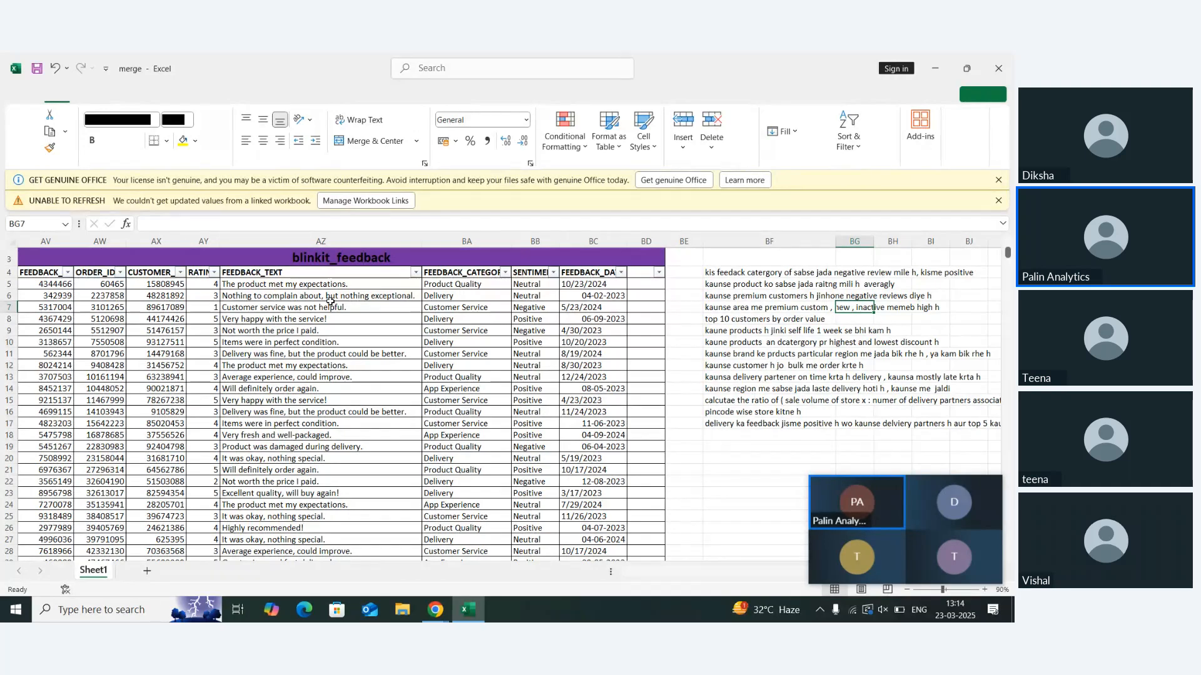
pyautogui.press('Left')
pyautogui.press('Down')
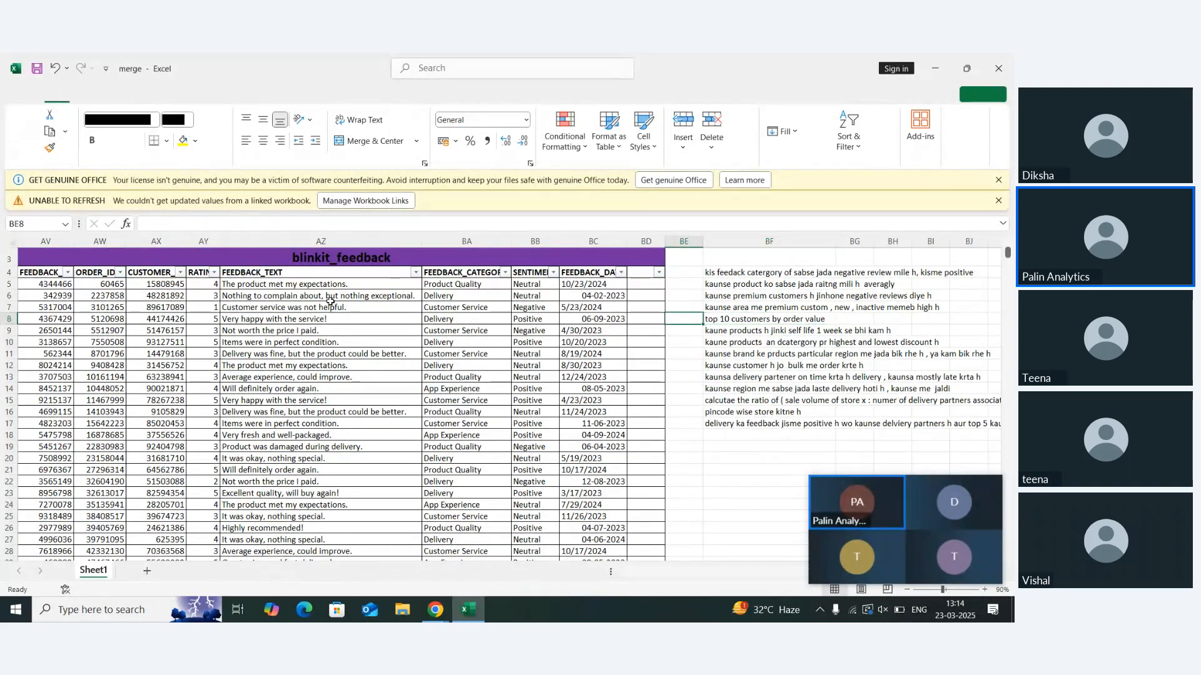
pyautogui.press('Up')
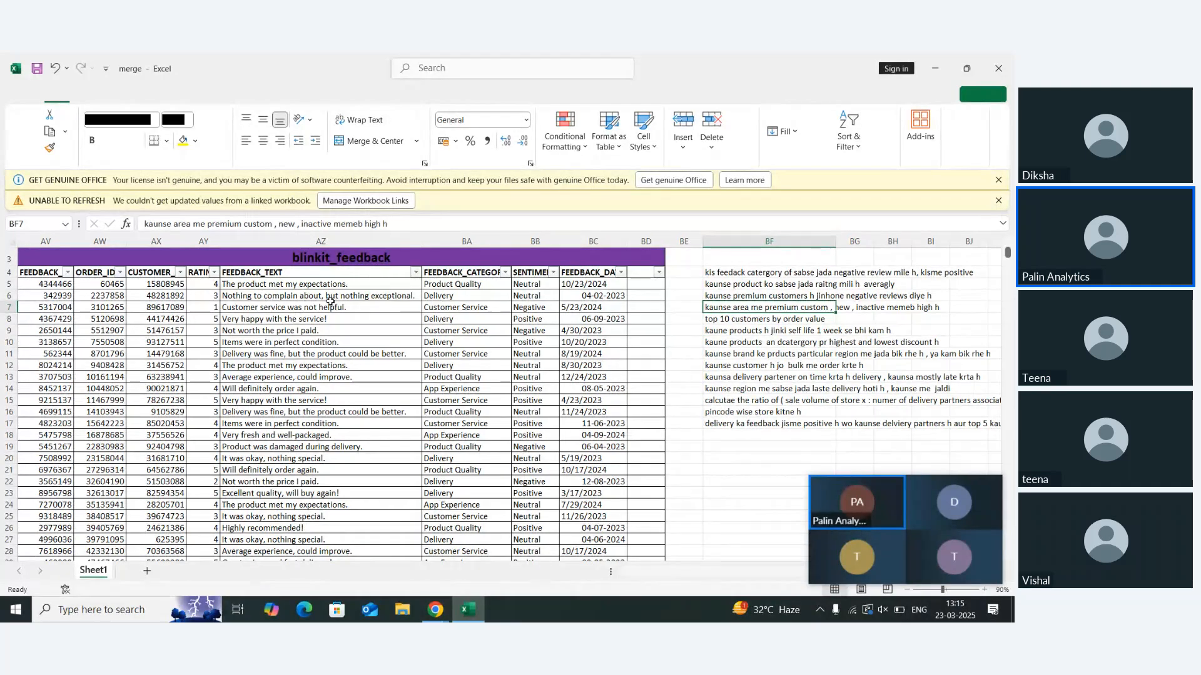
# Read the questions in BF8 to BF10 on top 10 customers by order value, product shelf life, and highest and lowest discounts
pyautogui.press('Down')
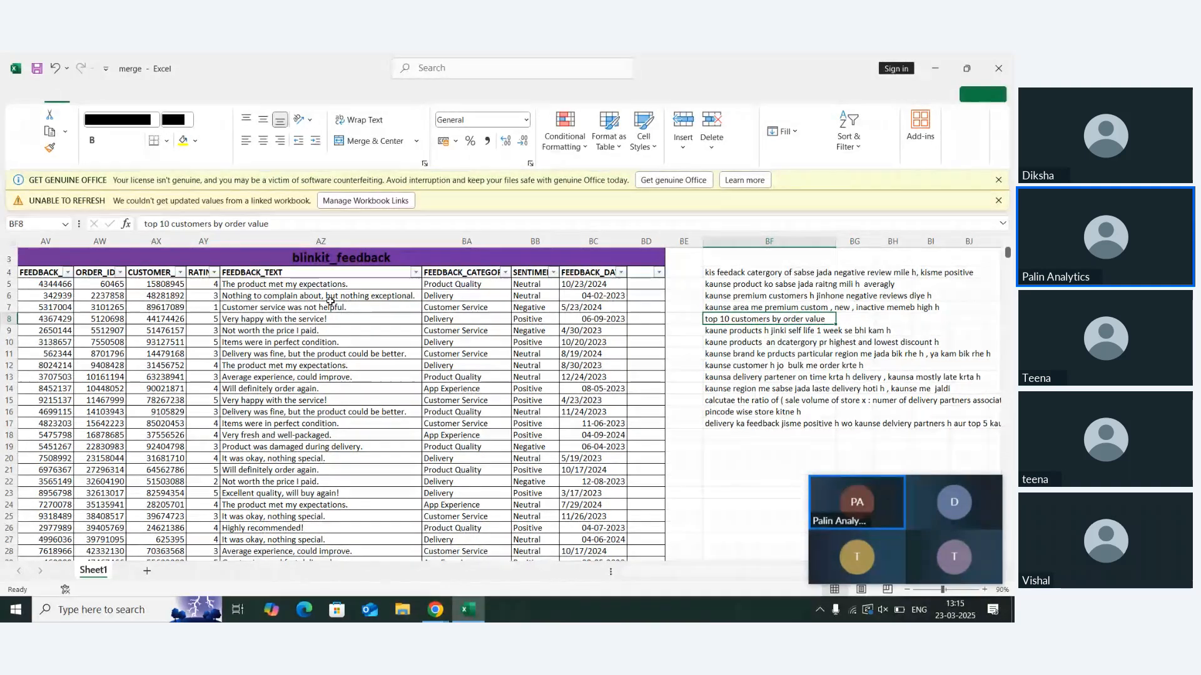
pyautogui.press('Down')
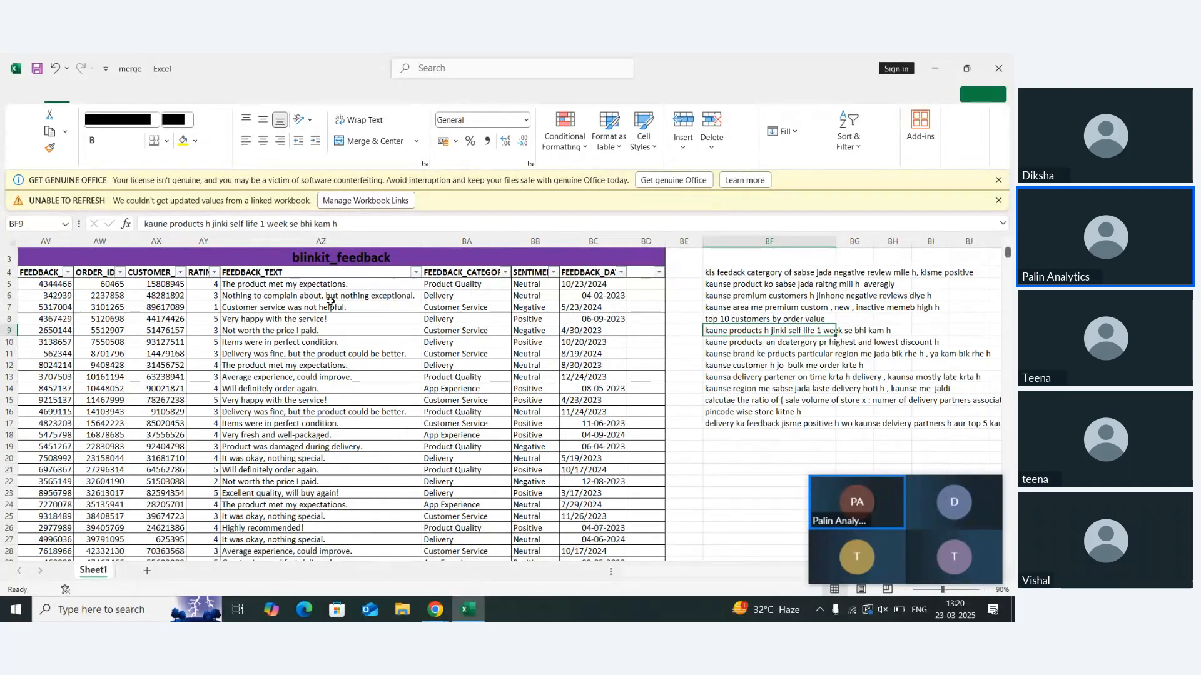
pyautogui.press('Down')
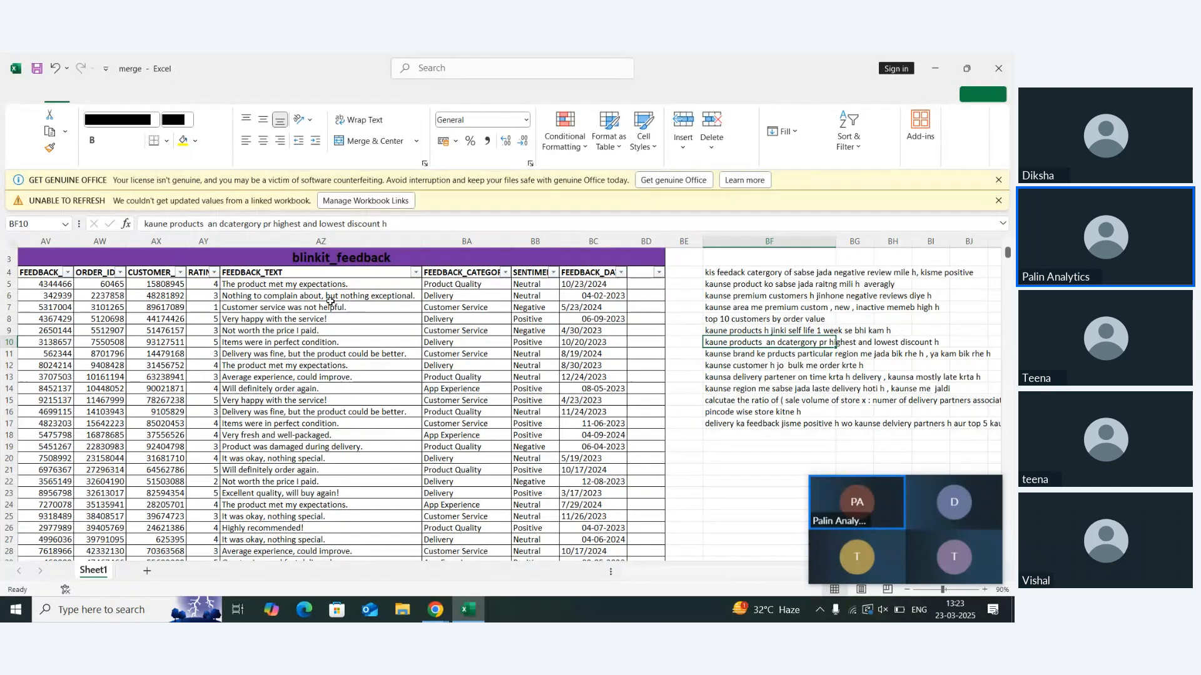
pyautogui.press('Right')
pyautogui.press('Left')
# Read and compare the questions in BF11 and BF12 on brand sales by region and customers who order in bulk
pyautogui.press('Down')
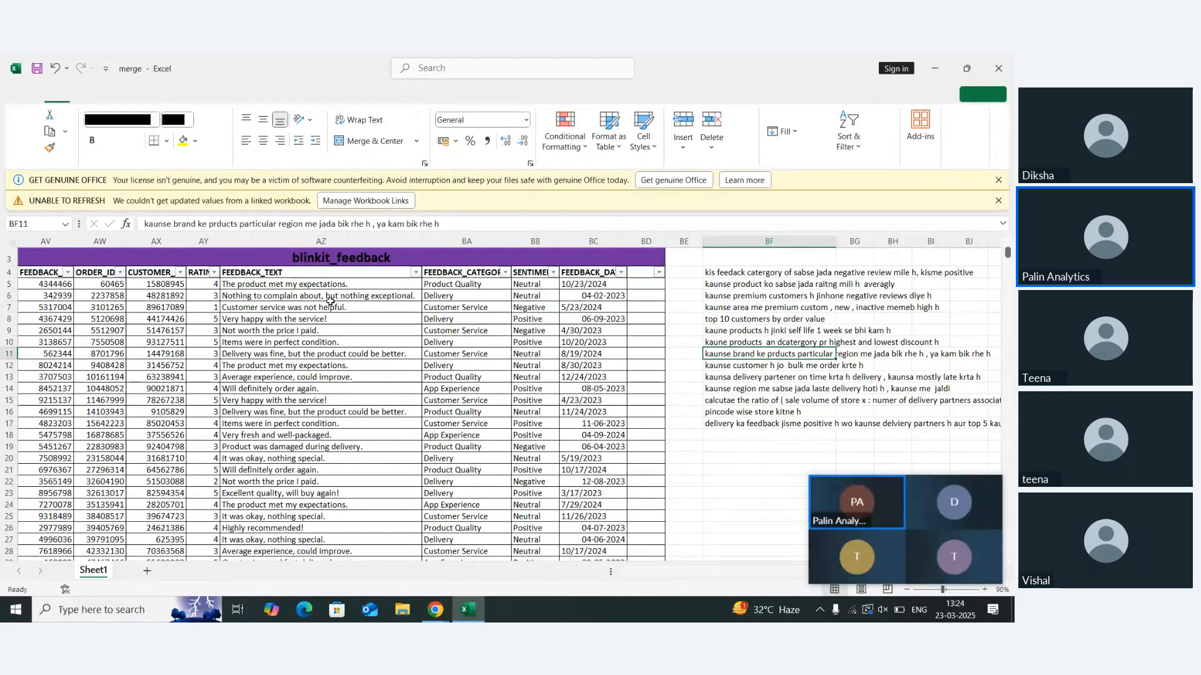
pyautogui.press('Down')
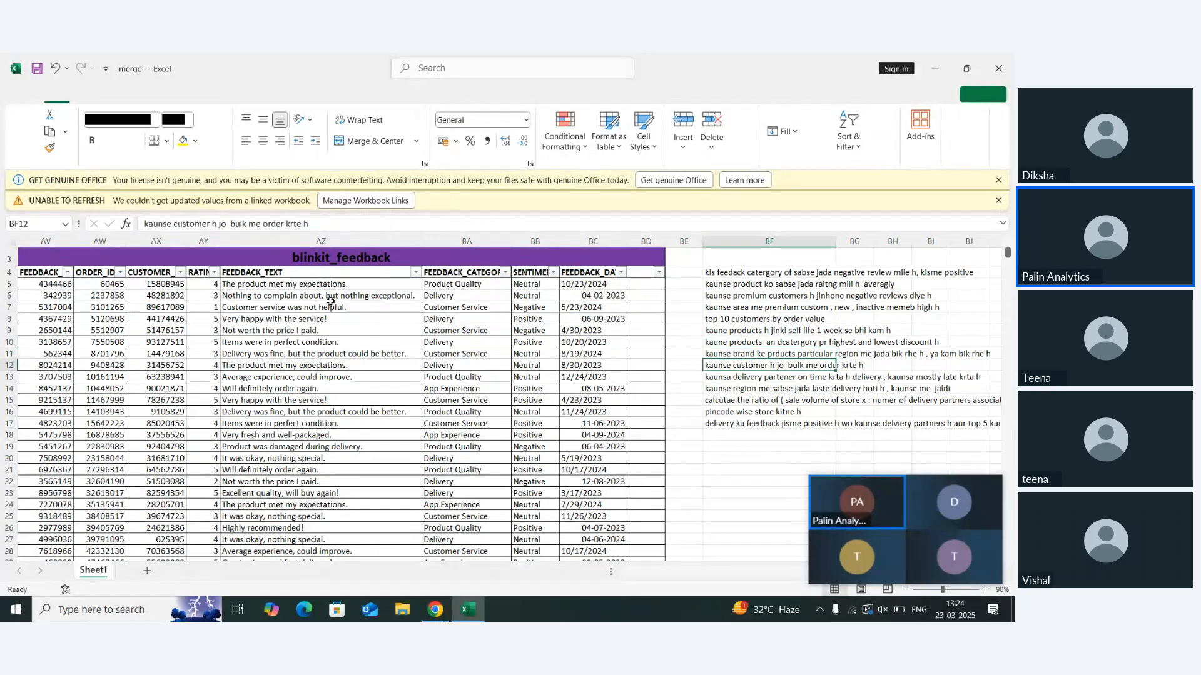
pyautogui.press('Up')
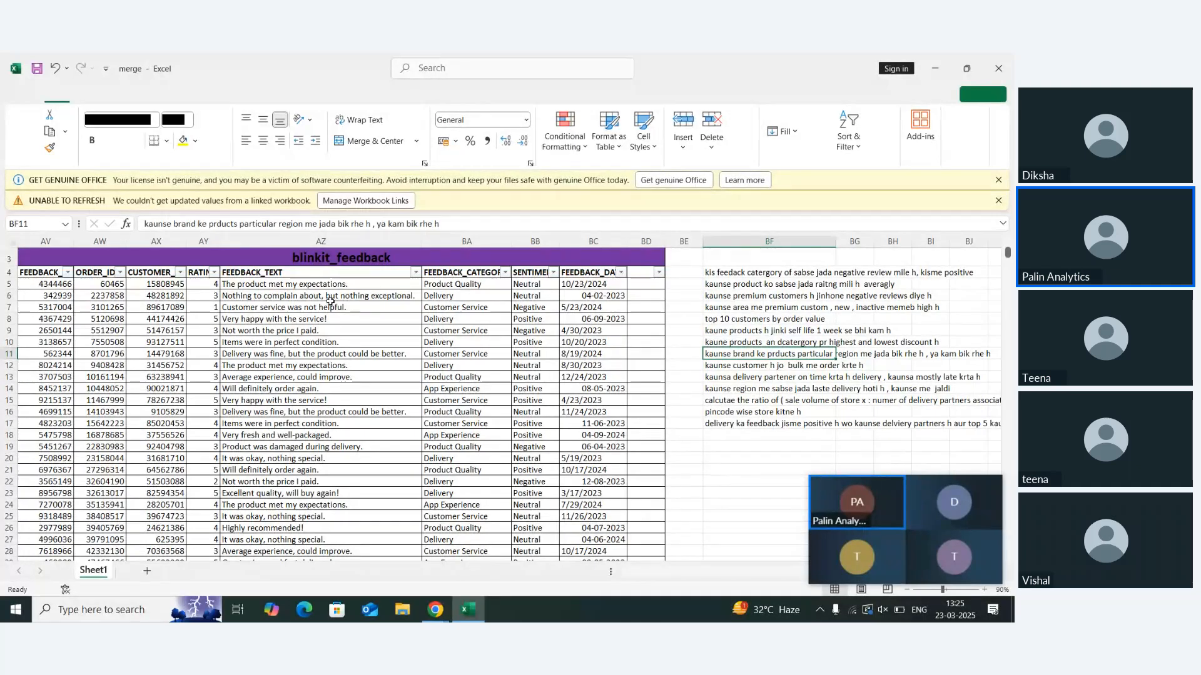
pyautogui.press('Down')
pyautogui.press('Up')
pyautogui.press('Down')
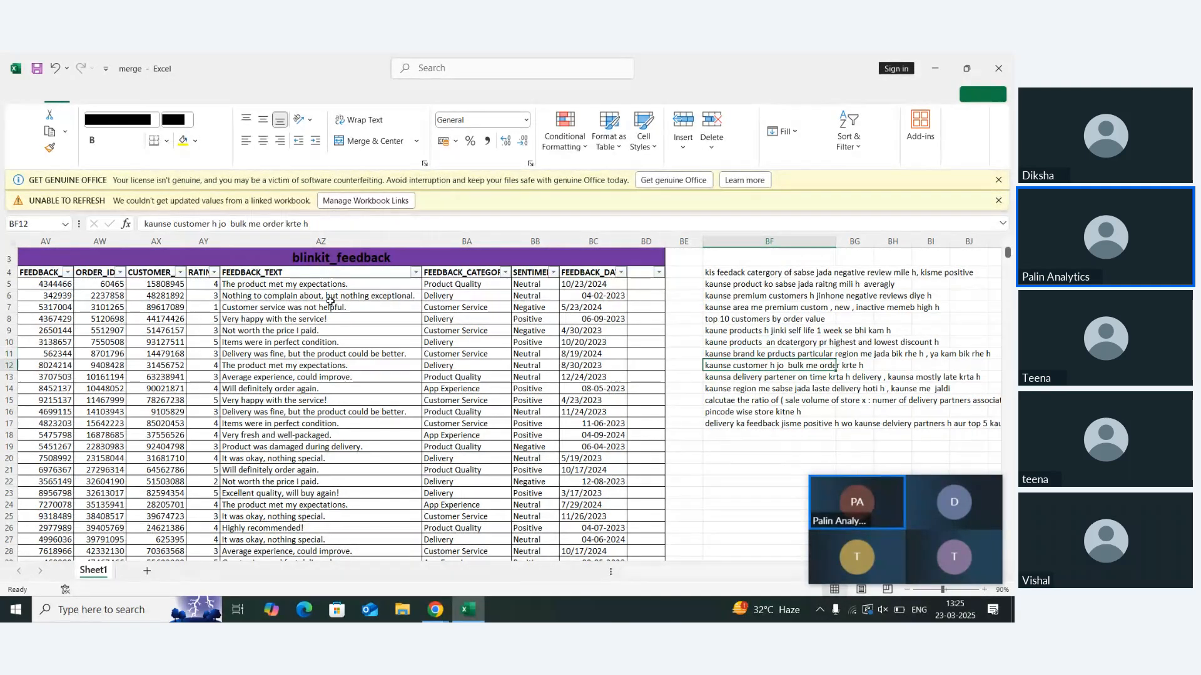
pyautogui.press('Up')
pyautogui.press('Down')
# Read the BF13 question on which delivery partner delivers on time and which is mostly late, alongside BF12
pyautogui.press('Down')
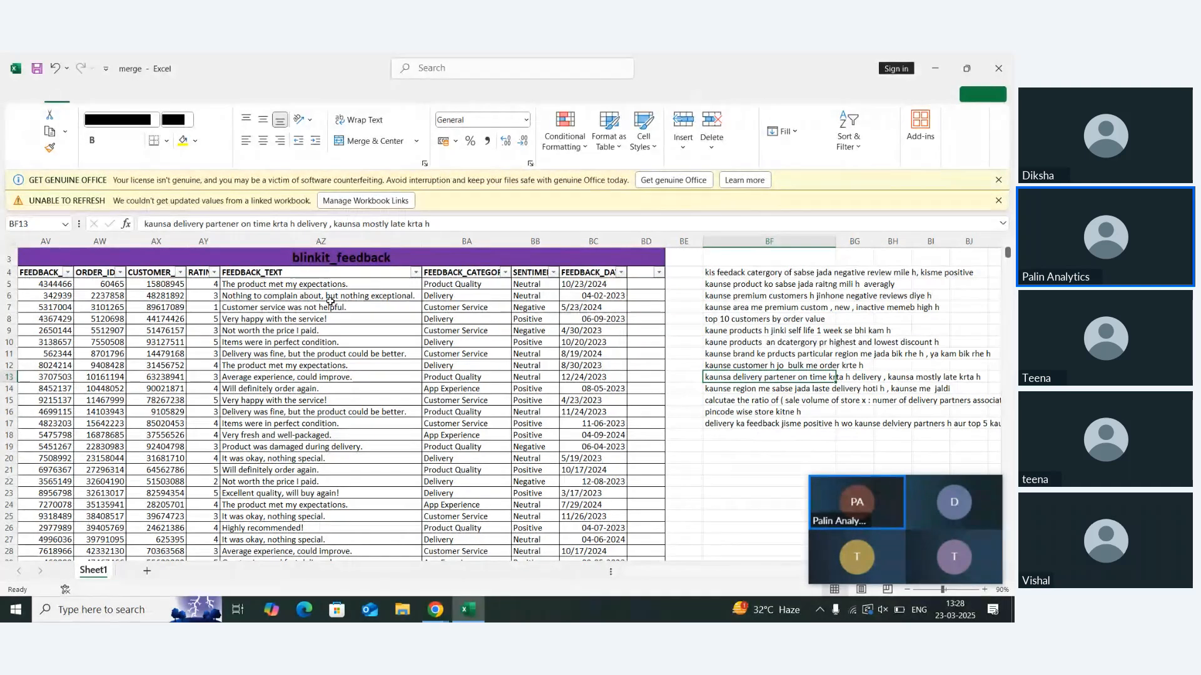
pyautogui.press('Up')
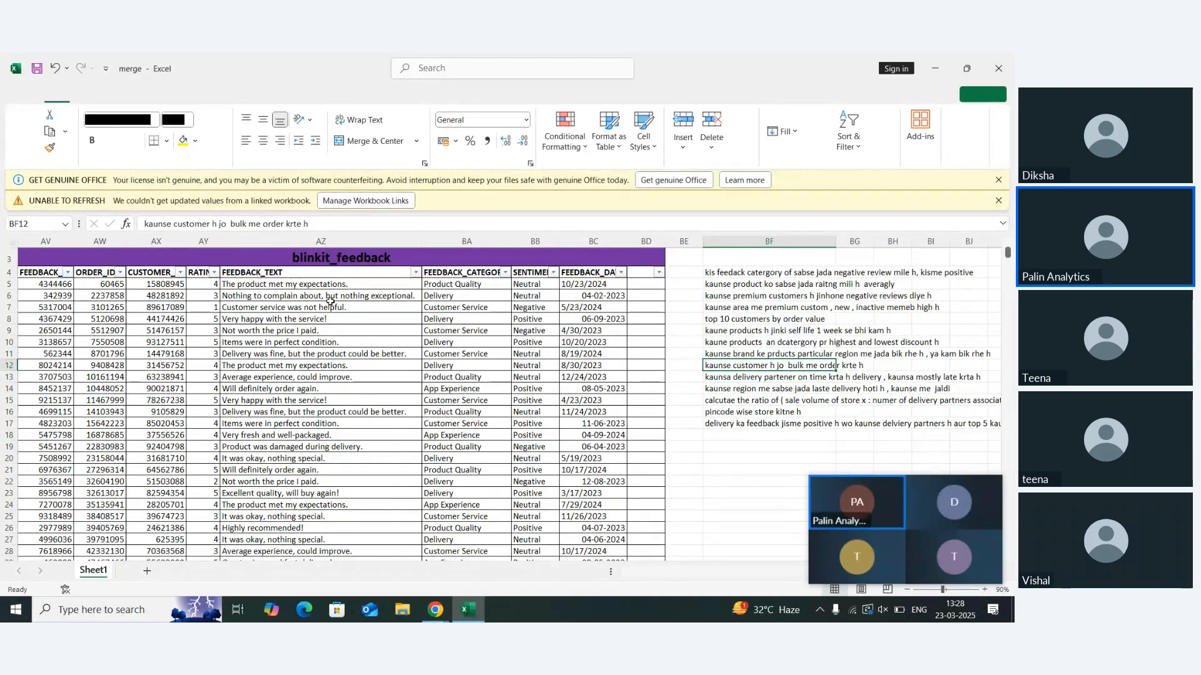
pyautogui.press('Down')
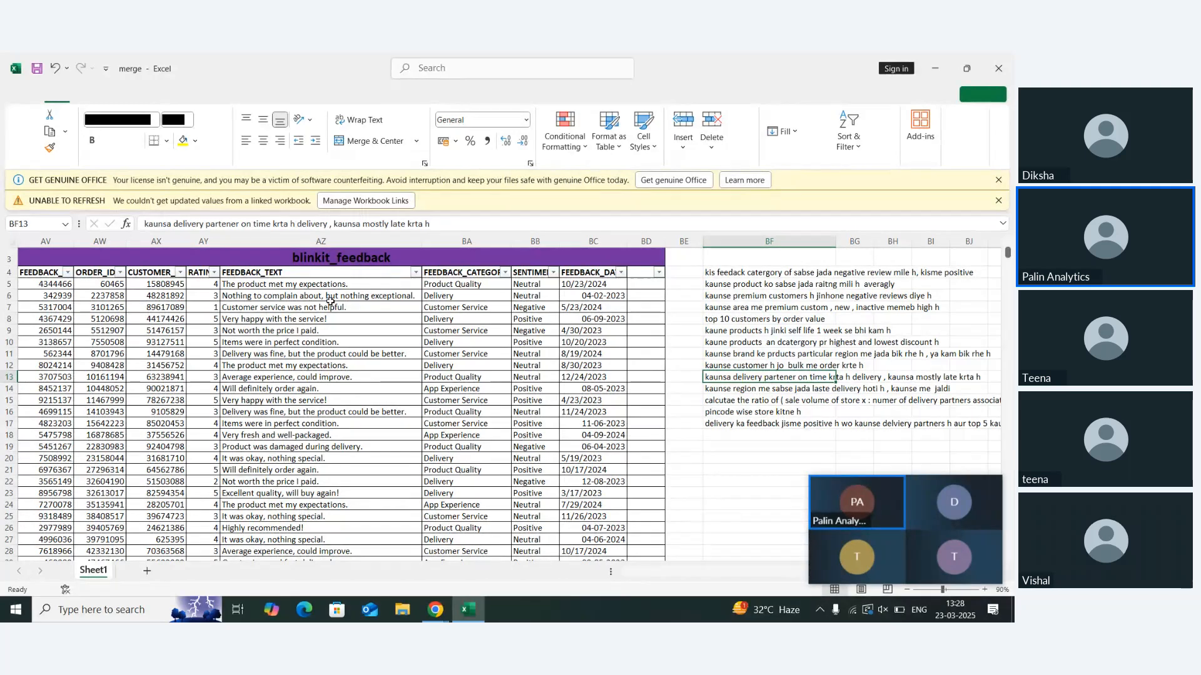
pyautogui.press('Up')
pyautogui.press('Down')
# Glance at the BF14 question on late deliveries by region, and return to the delivery partner question in BF13
pyautogui.press('Down')
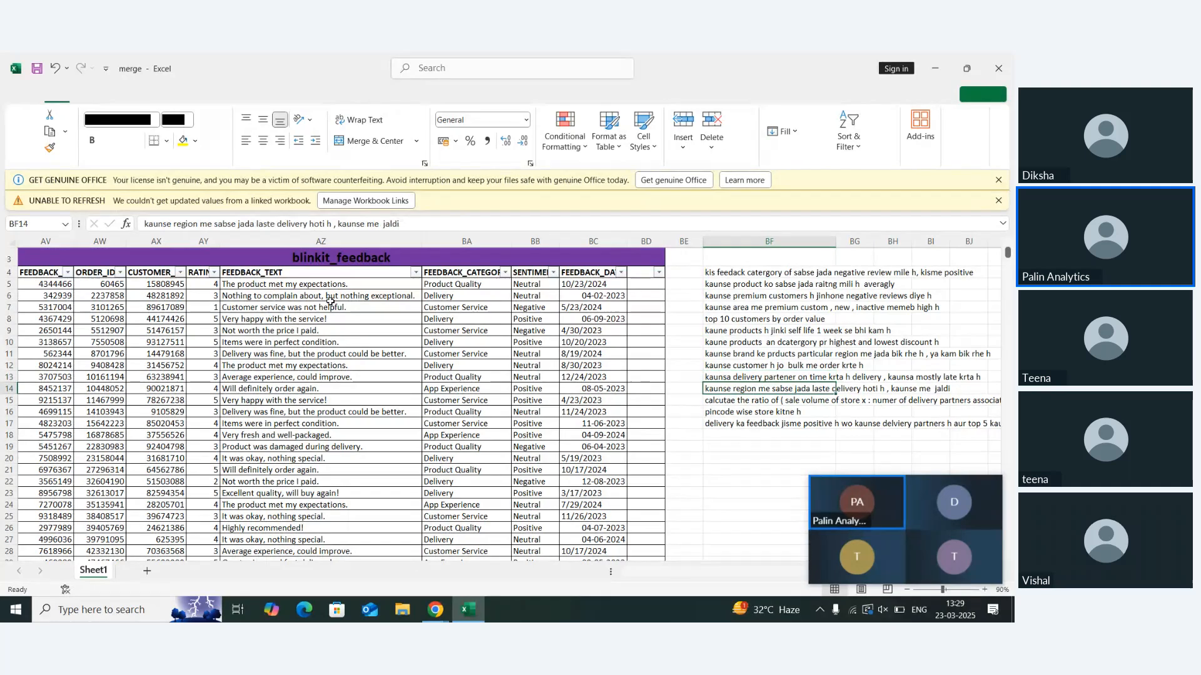
pyautogui.press('Up')
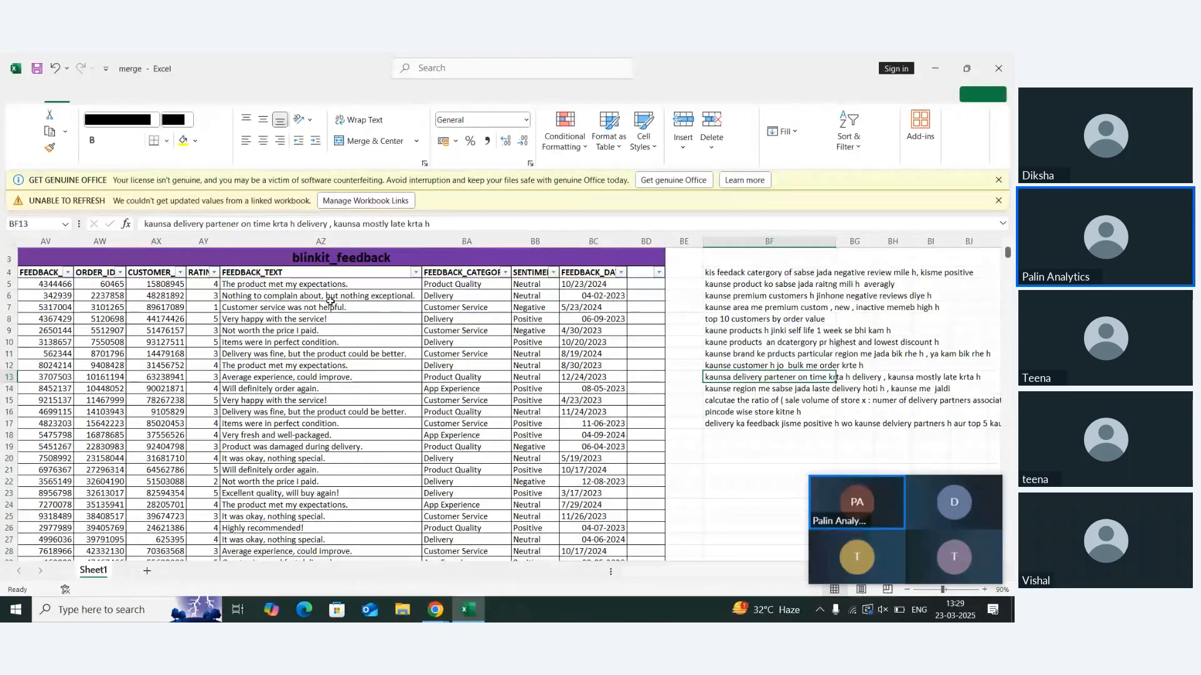
pyautogui.press('Left')
pyautogui.press('Left')
pyautogui.press('Left')
pyautogui.press('Right')
pyautogui.press('Right')
pyautogui.press('Right')
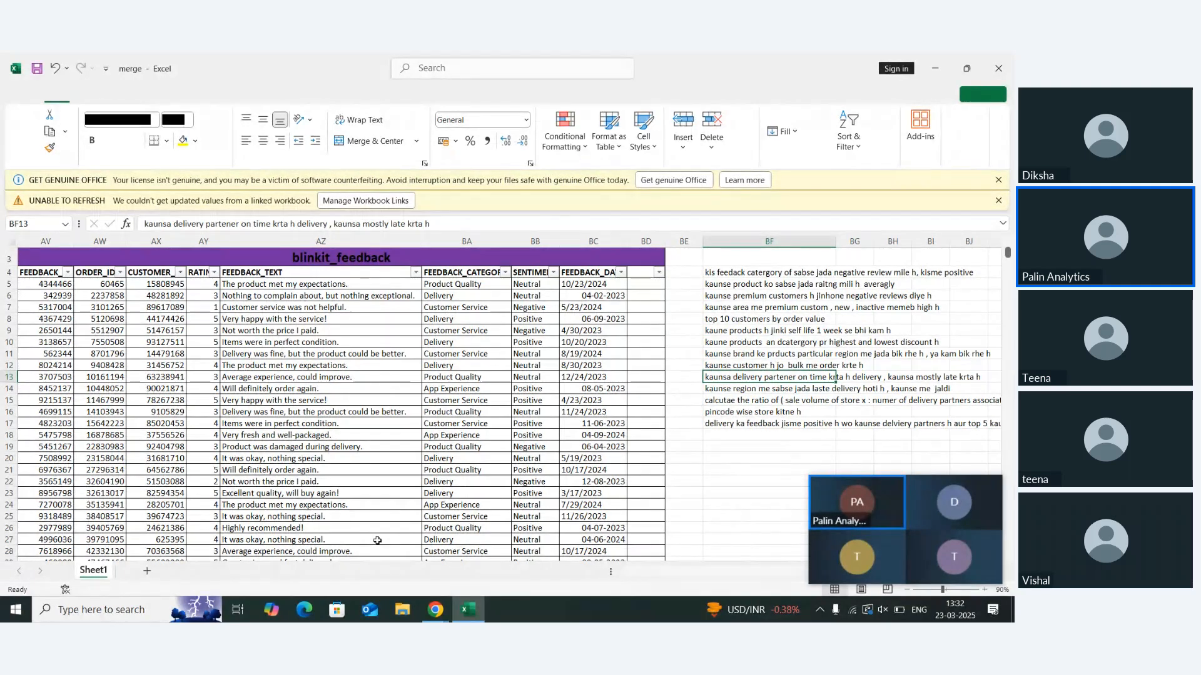
# Compare the delivery partner question in BF13 with the regional delivery question in BF14
pyautogui.press('Down')
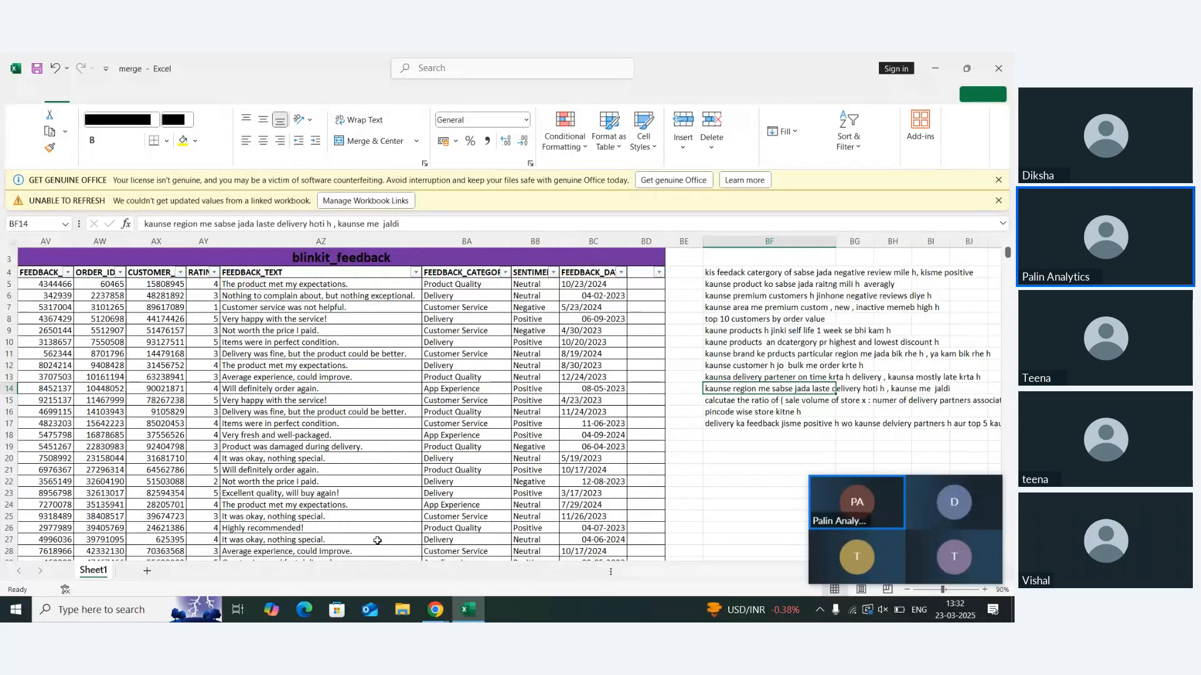
pyautogui.press('Up')
pyautogui.press('Down')
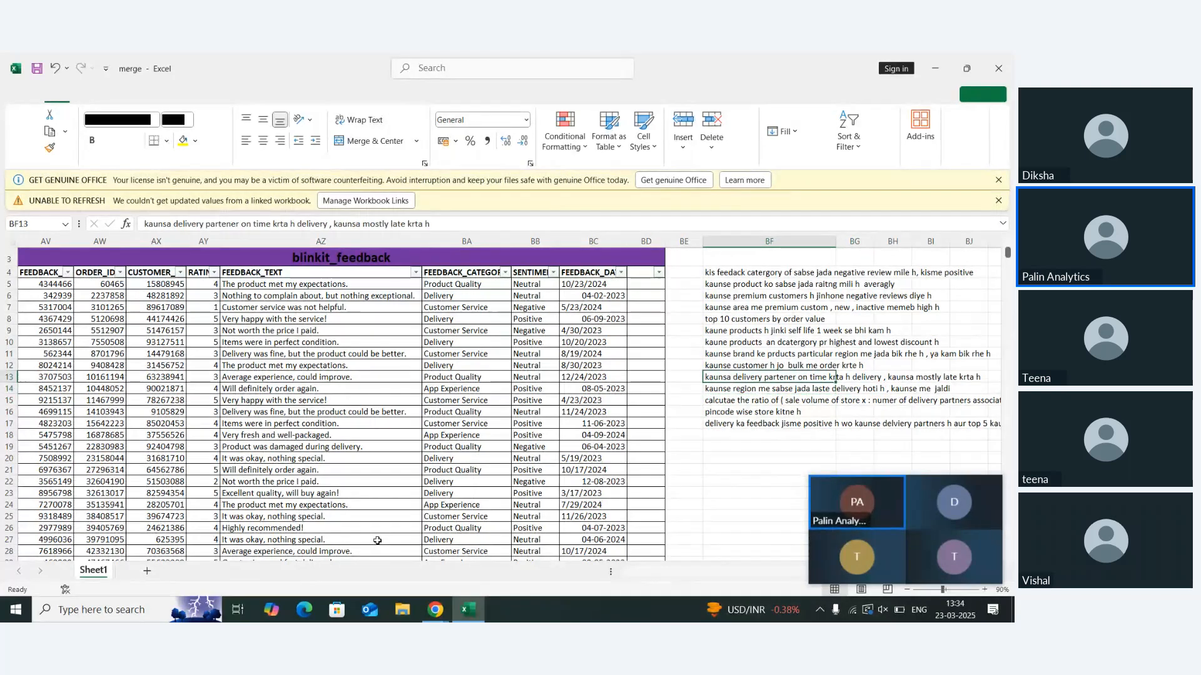
pyautogui.press('Up')
pyautogui.press('Down')
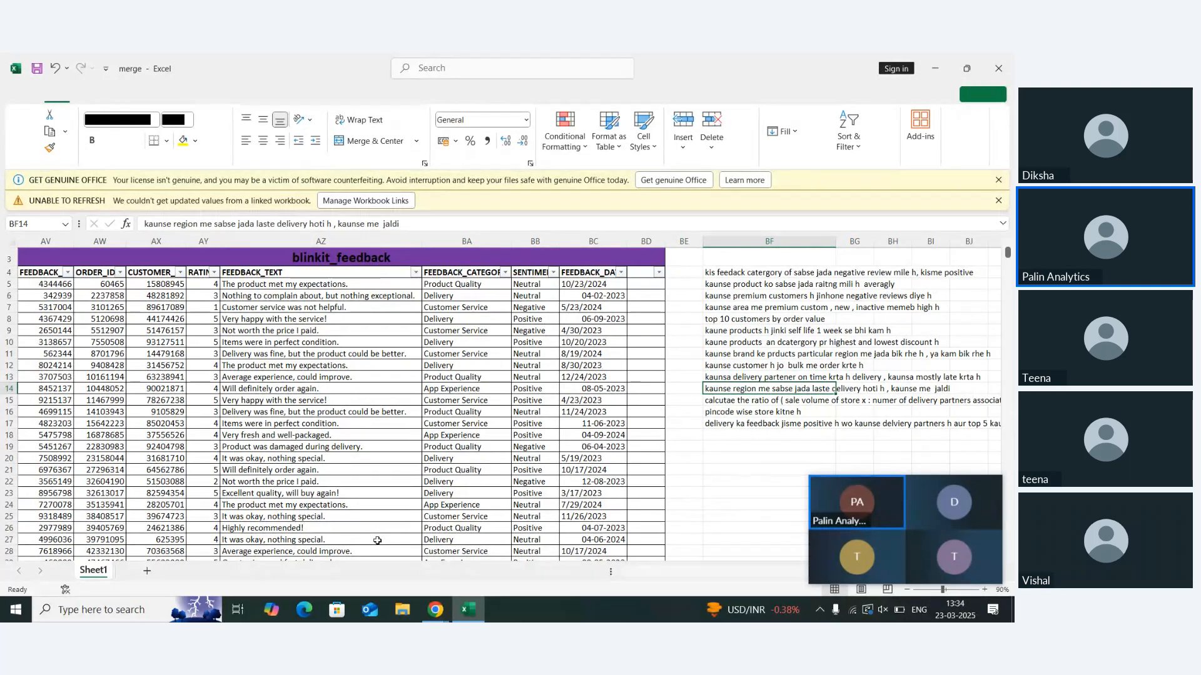
pyautogui.press('Left')
pyautogui.press('Left')
pyautogui.press('Left')
pyautogui.press('Left')
pyautogui.press('Left')
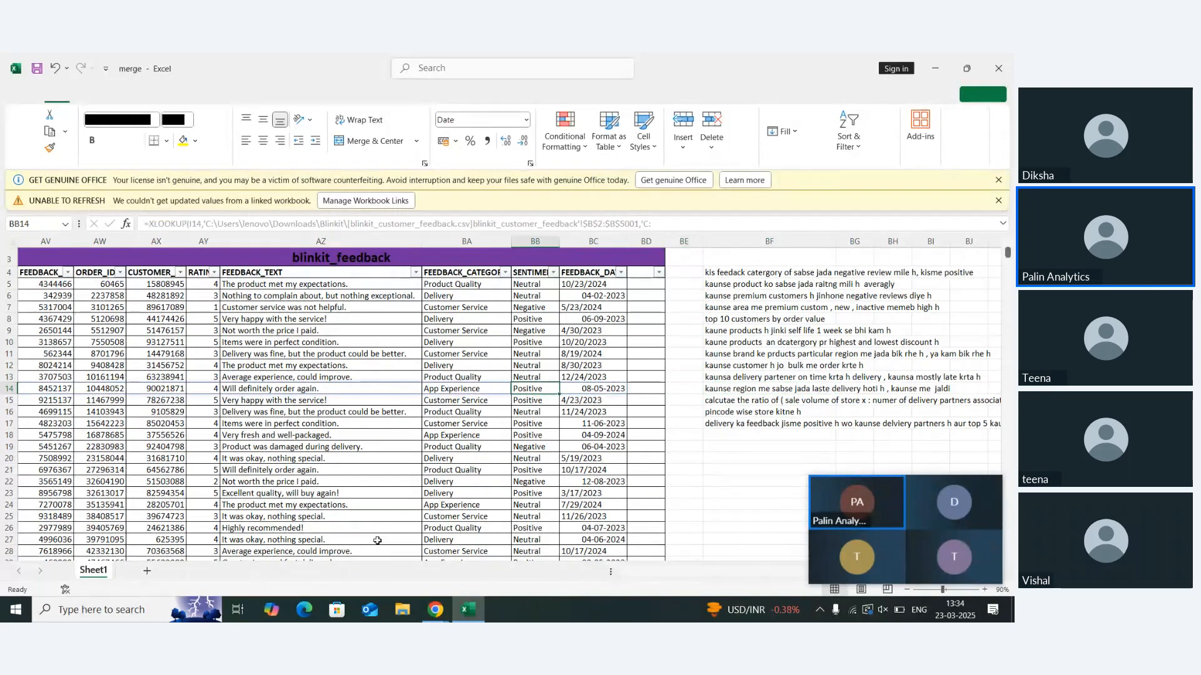
pyautogui.press('Right')
pyautogui.press('Right')
pyautogui.press('Right')
pyautogui.press('Right')
pyautogui.press('Right')
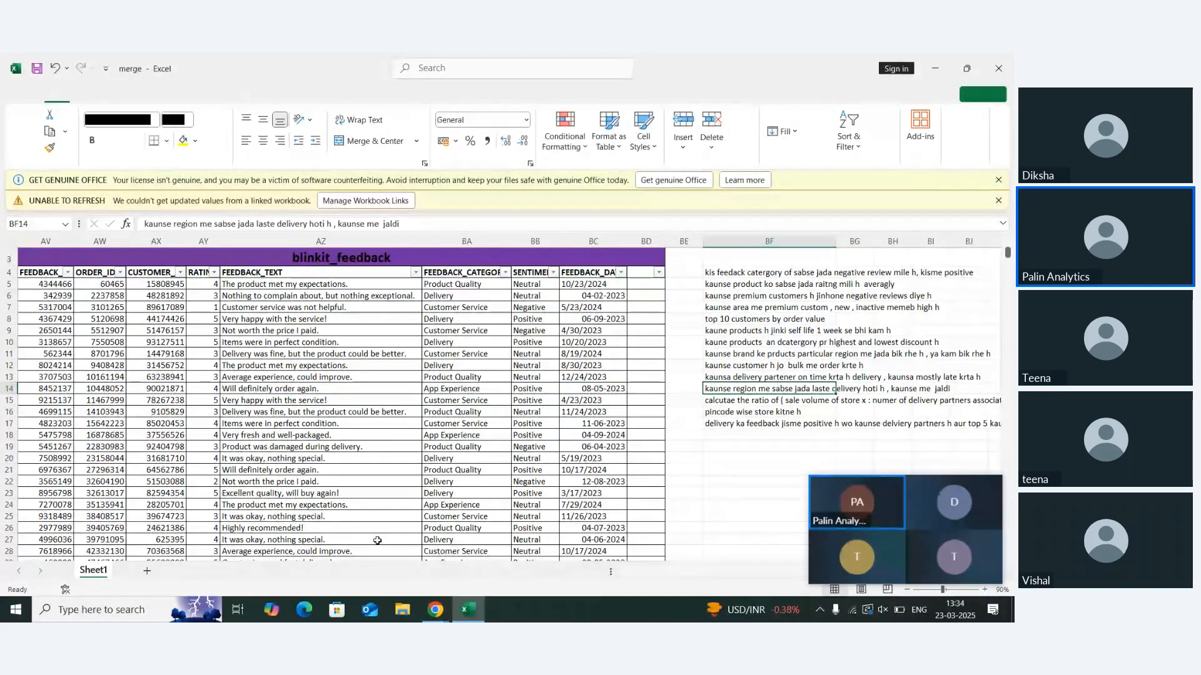
# Correct the misspelled word "laste" to "late" in the regional delivery question in BF14
pyautogui.press('F2')
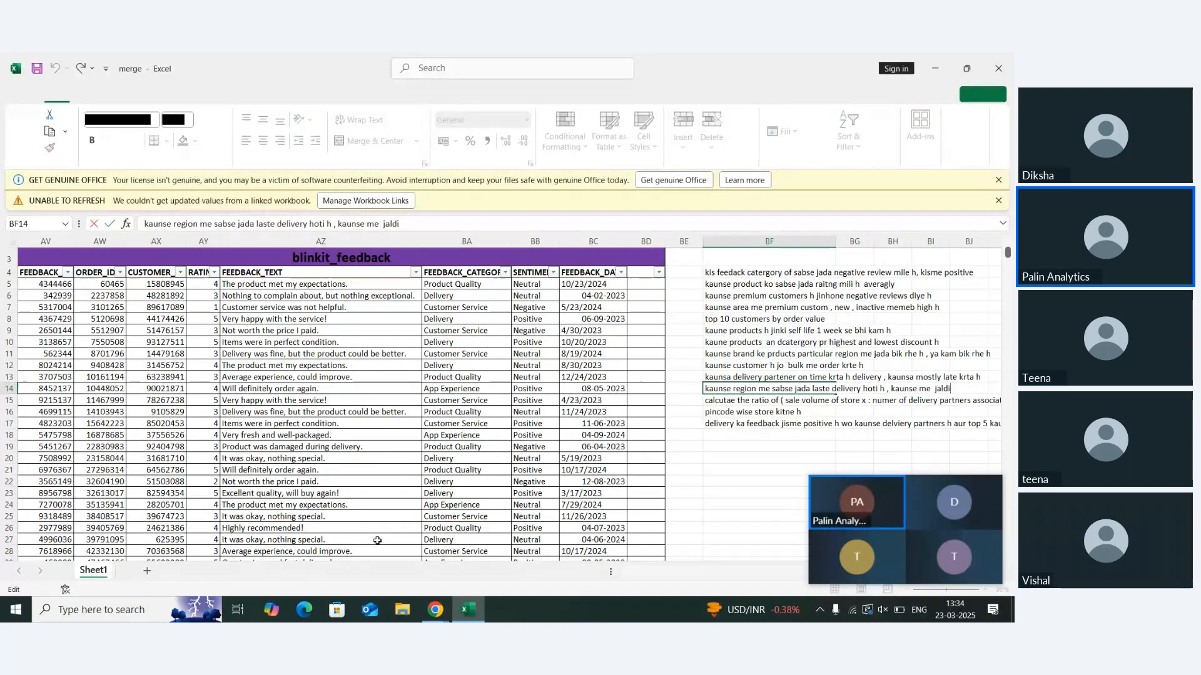
pyautogui.press('Left')
pyautogui.press('Left')
pyautogui.press('Left')
pyautogui.press('Left')
pyautogui.press('Left')
pyautogui.press('Left')
pyautogui.press('Left')
pyautogui.press('Left')
pyautogui.press('Left')
pyautogui.press('Left')
pyautogui.press('Left')
pyautogui.press('BackSpace')
pyautogui.hotkey('ctrl', 'Return')
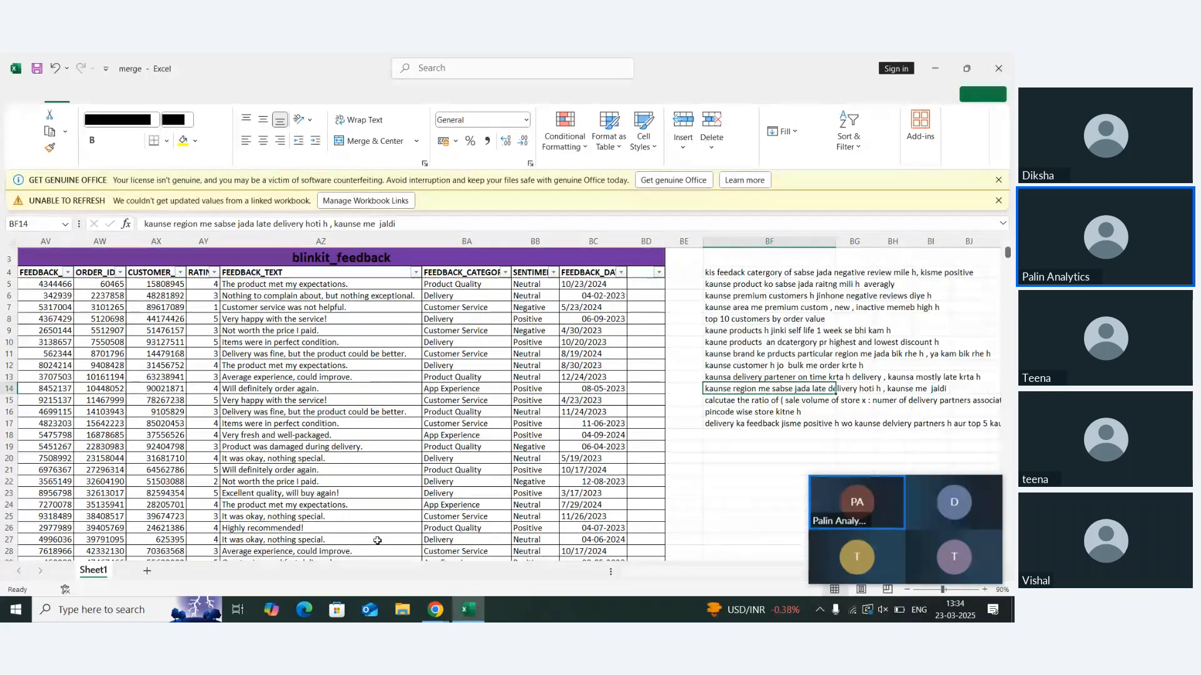
# Go across row 14 from the question list through the blinkit_feedback table to the address and area columns of blinkit_customers
pyautogui.press('Left')
pyautogui.press('Left')
pyautogui.press('Left')
pyautogui.press('Left')
pyautogui.press('Left')
pyautogui.press('Left')
pyautogui.press('Left')
pyautogui.press('Left')
pyautogui.press('Left')
pyautogui.press('Left')
pyautogui.press('Left')
pyautogui.press('Left')
pyautogui.press('Left')
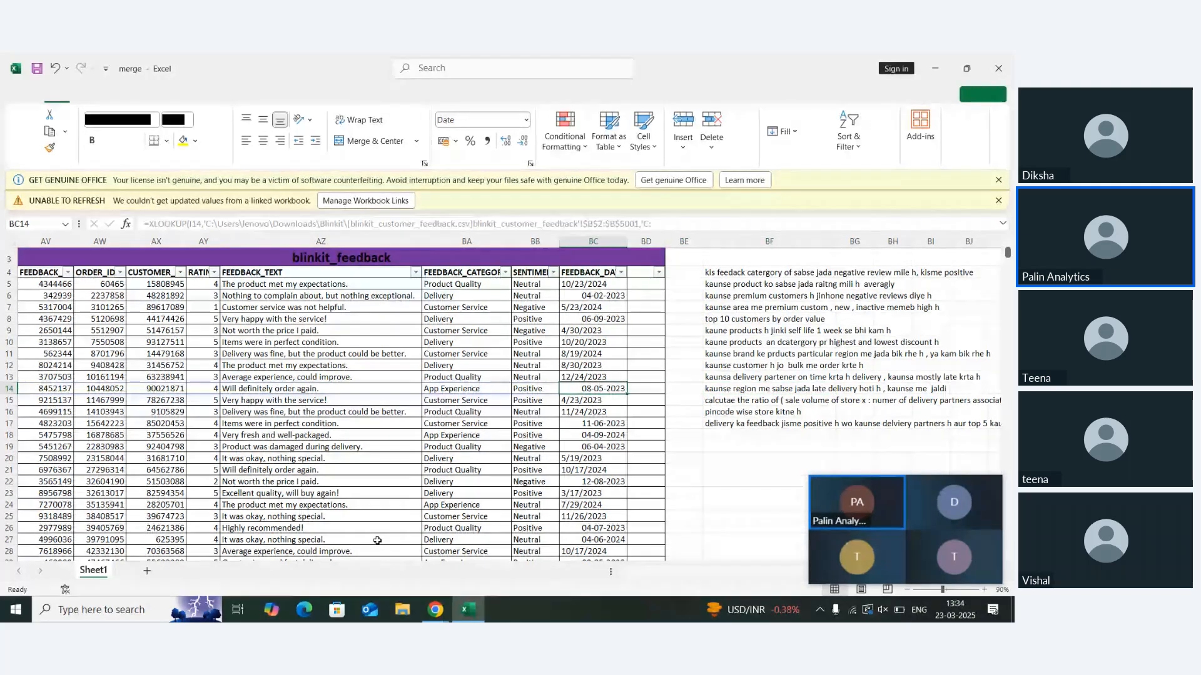
pyautogui.press('Left')
pyautogui.press('Left')
pyautogui.press('Left')
pyautogui.press('Left')
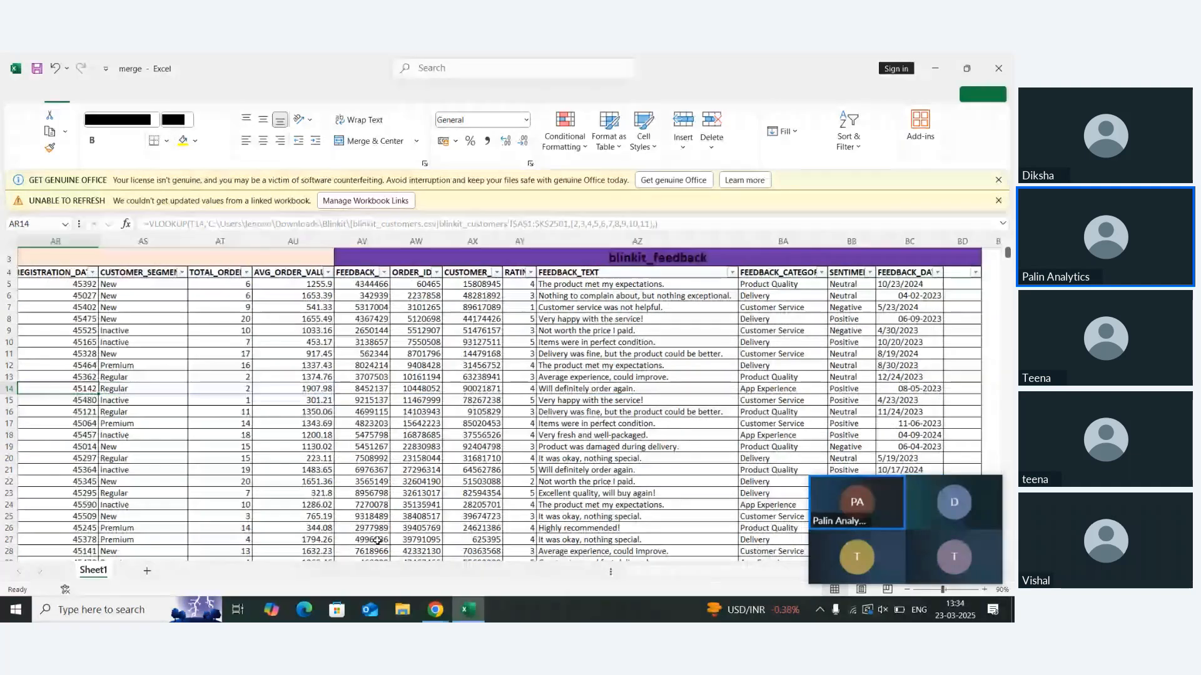
pyautogui.press('Left')
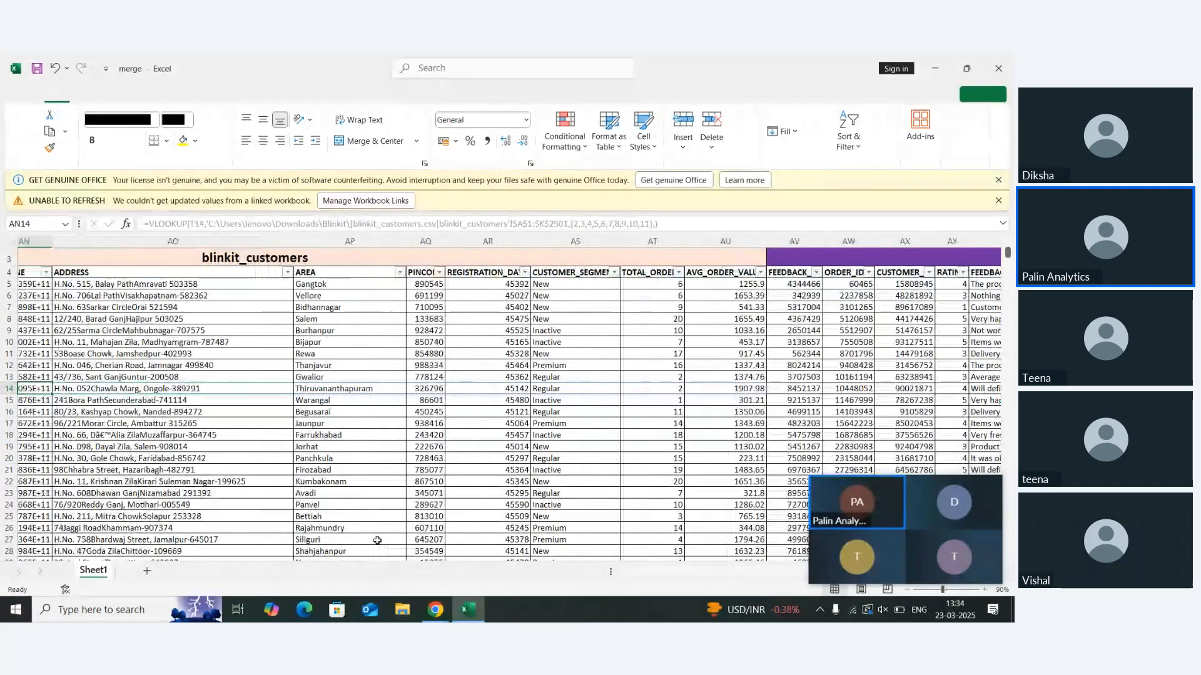
# Examine the AREA column entries of blinkit_customers from row 14 up to row 9
pyautogui.press('Right')
pyautogui.press('Right')
pyautogui.press('Up')
pyautogui.press('Up')
pyautogui.press('Up')
pyautogui.press('Up')
pyautogui.press('Up')
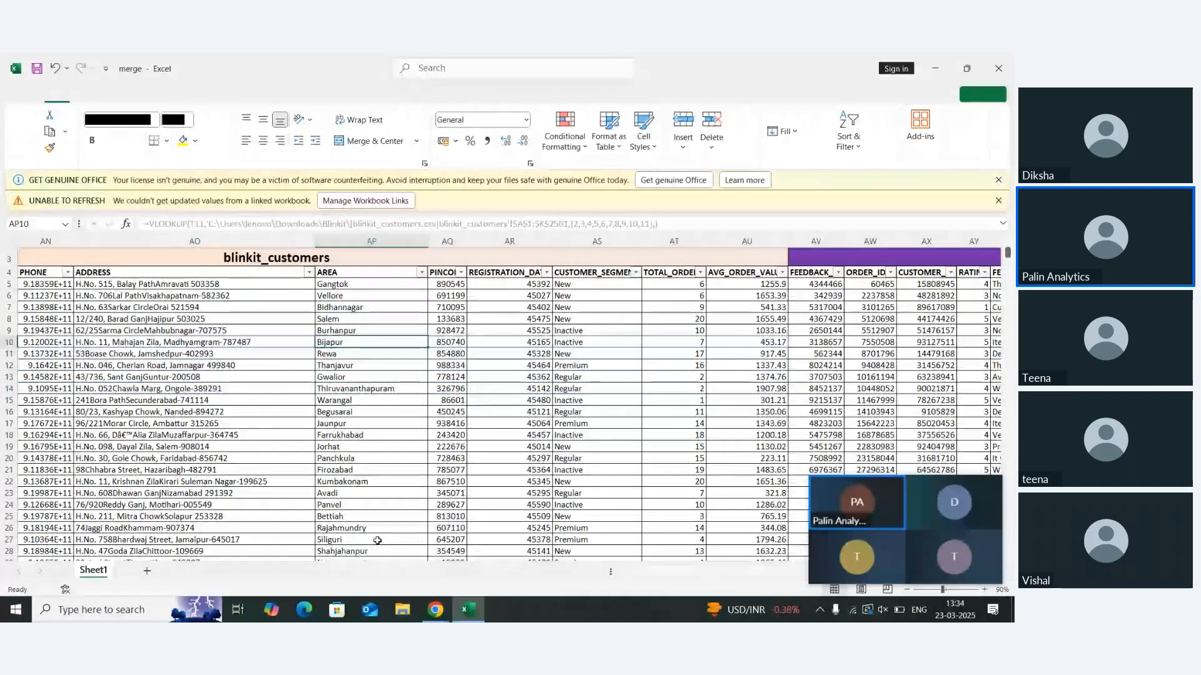
# Look across row 9 of the blinkit_customers table, between the stock level columns and the pincode column
pyautogui.press('Left')
pyautogui.press('Left')
pyautogui.press('Left')
pyautogui.press('Left')
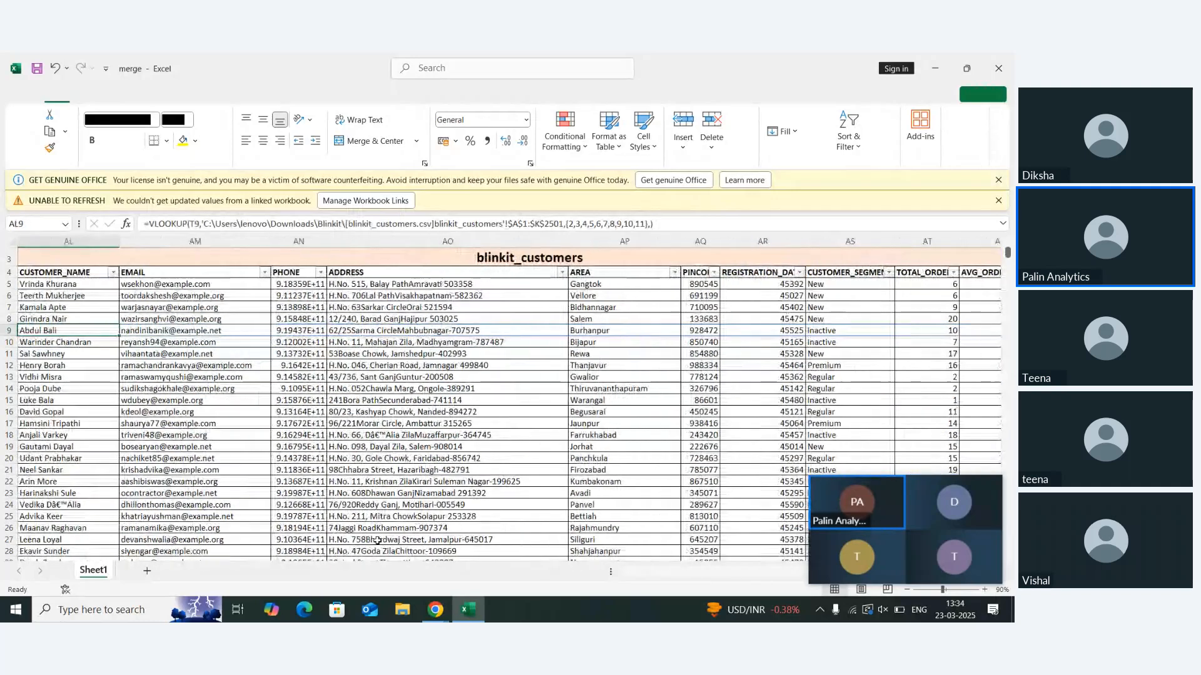
pyautogui.press('Right')
pyautogui.press('Right')
pyautogui.press('Right')
pyautogui.press('Right')
pyautogui.press('Left')
pyautogui.press('Left')
pyautogui.press('Left')
pyautogui.press('Left')
pyautogui.press('Left')
pyautogui.press('Left')
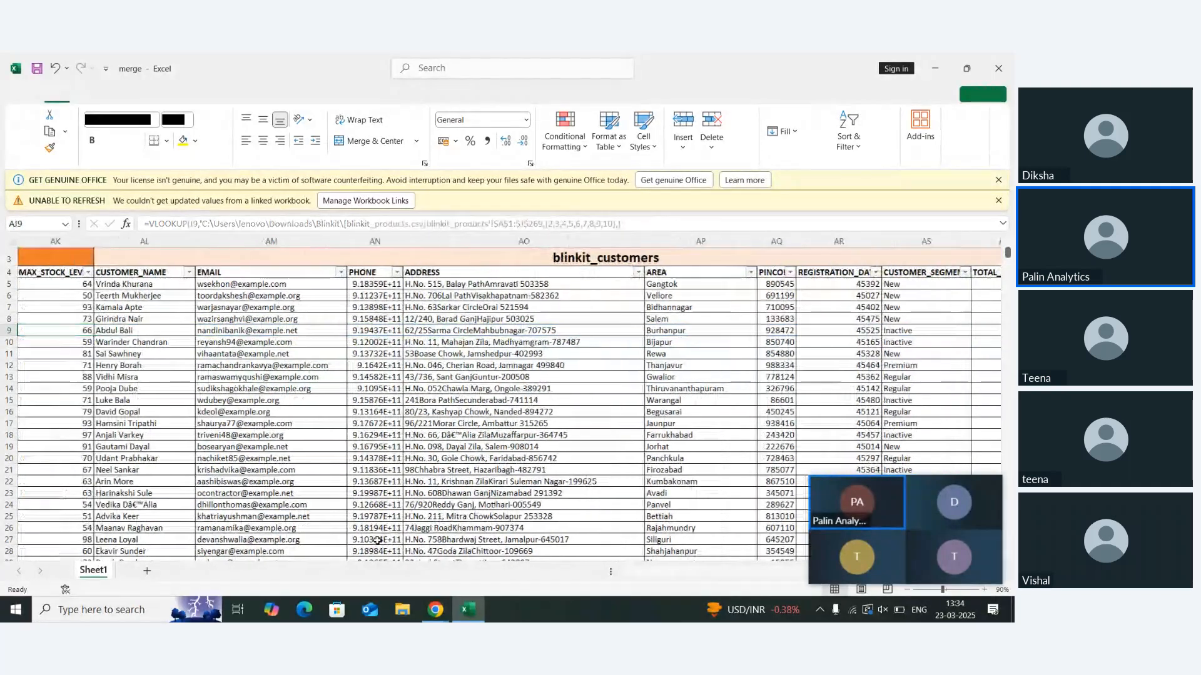
pyautogui.press('Right')
pyautogui.press('Right')
pyautogui.press('Right')
pyautogui.press('Right')
pyautogui.press('Right')
pyautogui.press('Right')
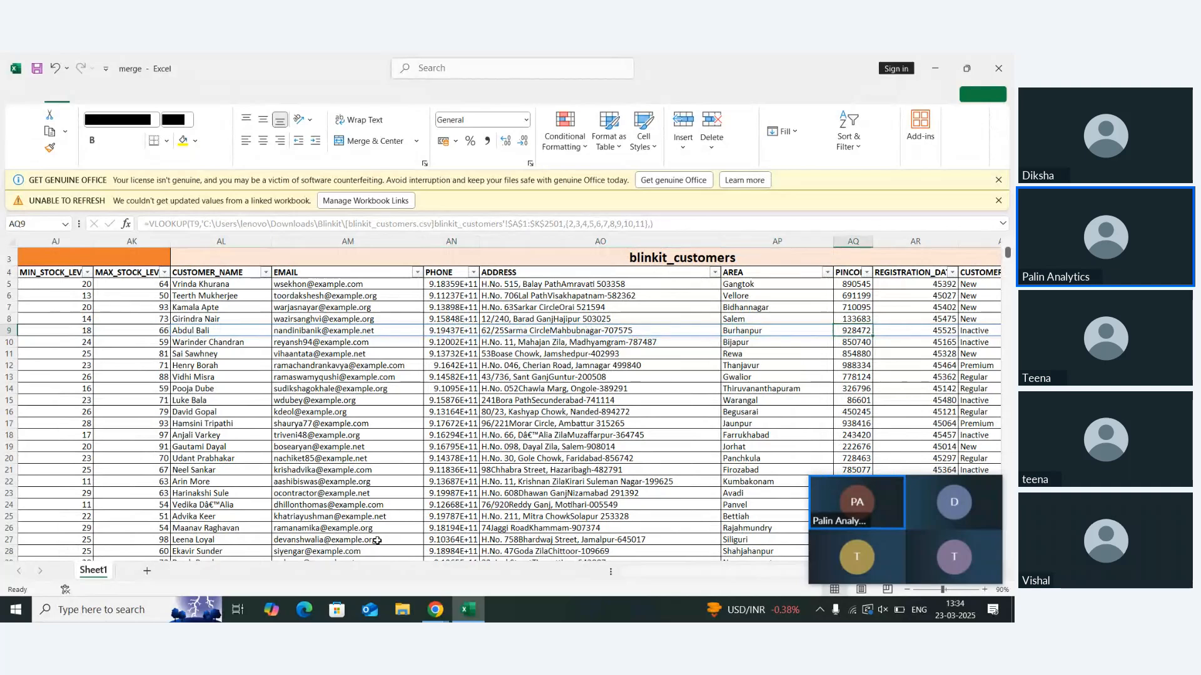
# Check the topmost AREA entries of blinkit_customers and the pincode beside the row 6 entry
pyautogui.press('Up')
pyautogui.press('Up')
pyautogui.press('Up')
pyautogui.press('Up')
pyautogui.press('Down')
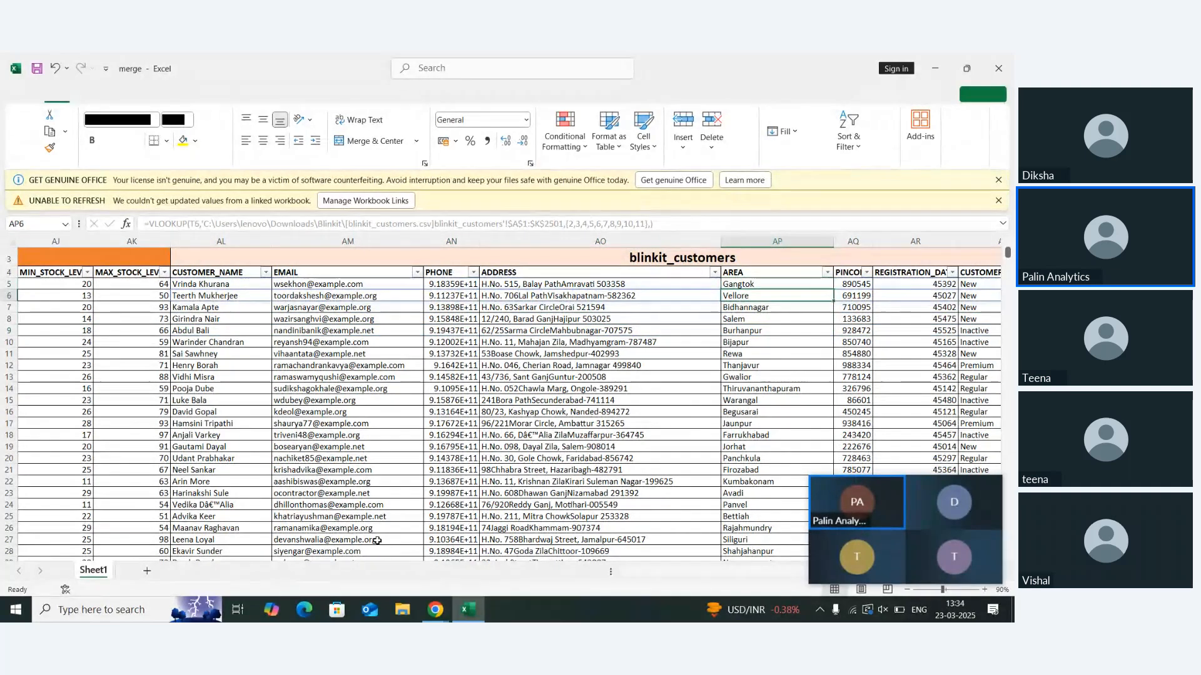
pyautogui.press('Right')
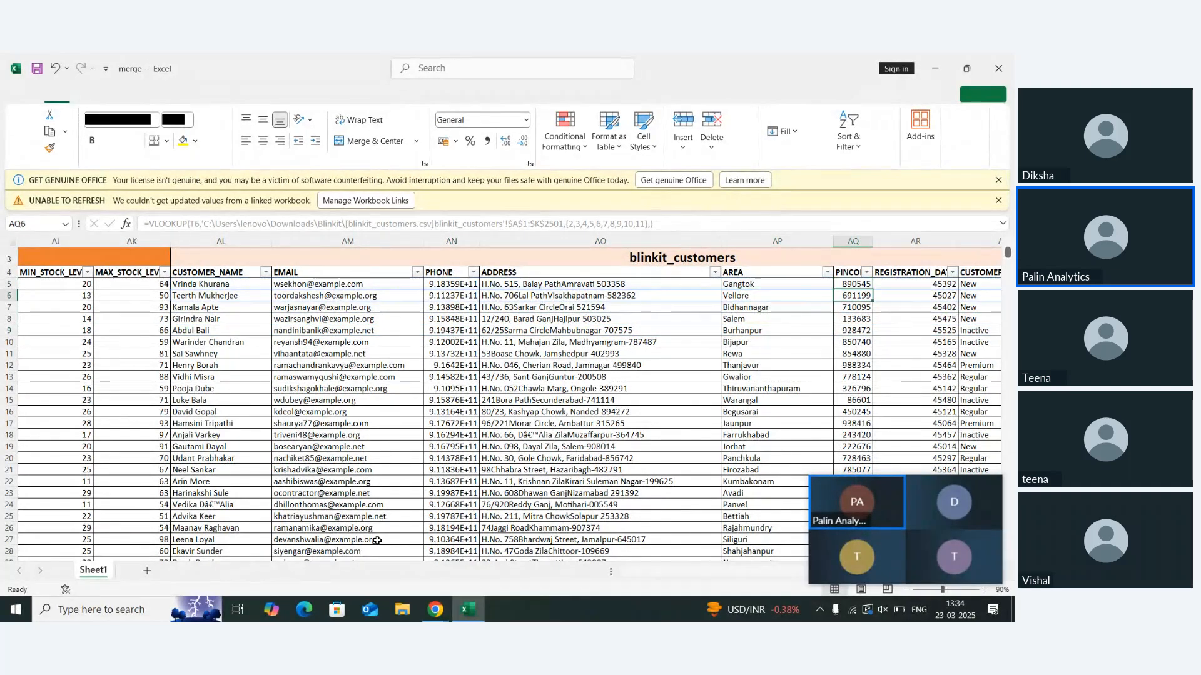
# Jump to the last record in row 5004 of blinkit_customers and return to the AREA header in AP4
pyautogui.hotkey('ctrl', 'Down')
pyautogui.press('Left')
pyautogui.press('Left')
pyautogui.press('Left')
pyautogui.press('Left')
pyautogui.press('Left')
pyautogui.press('Left')
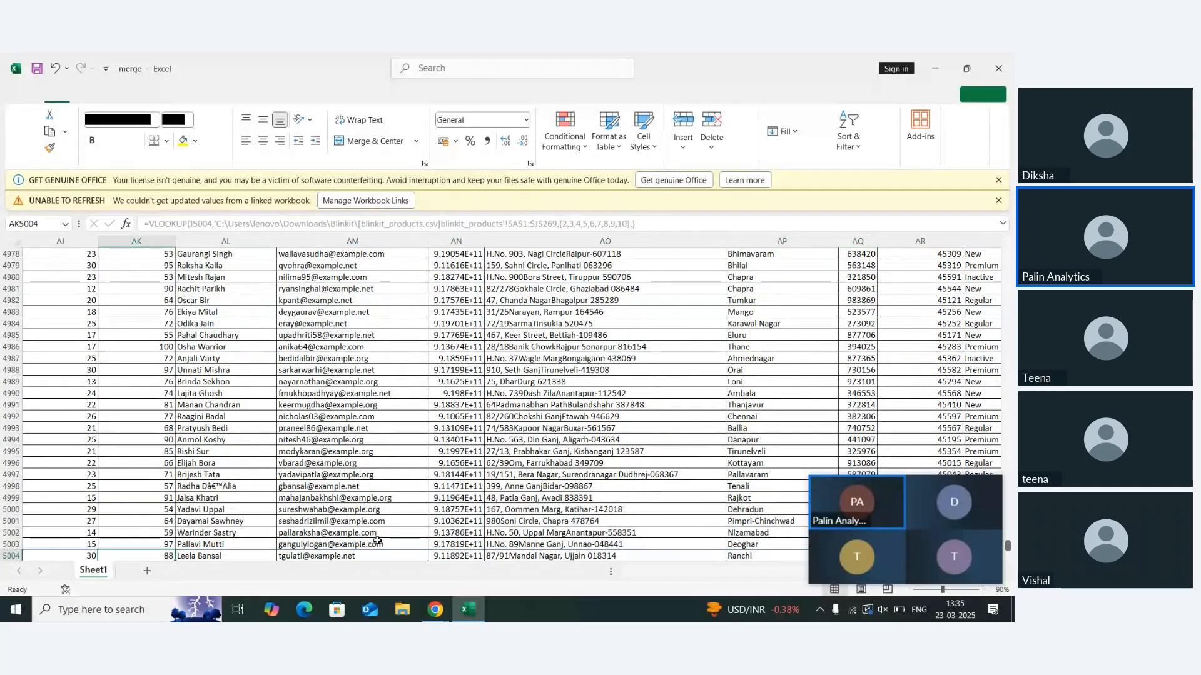
pyautogui.press('Right')
pyautogui.press('Right')
pyautogui.press('Right')
pyautogui.press('Right')
pyautogui.press('Right')
pyautogui.hotkey('ctrl', 'Up')
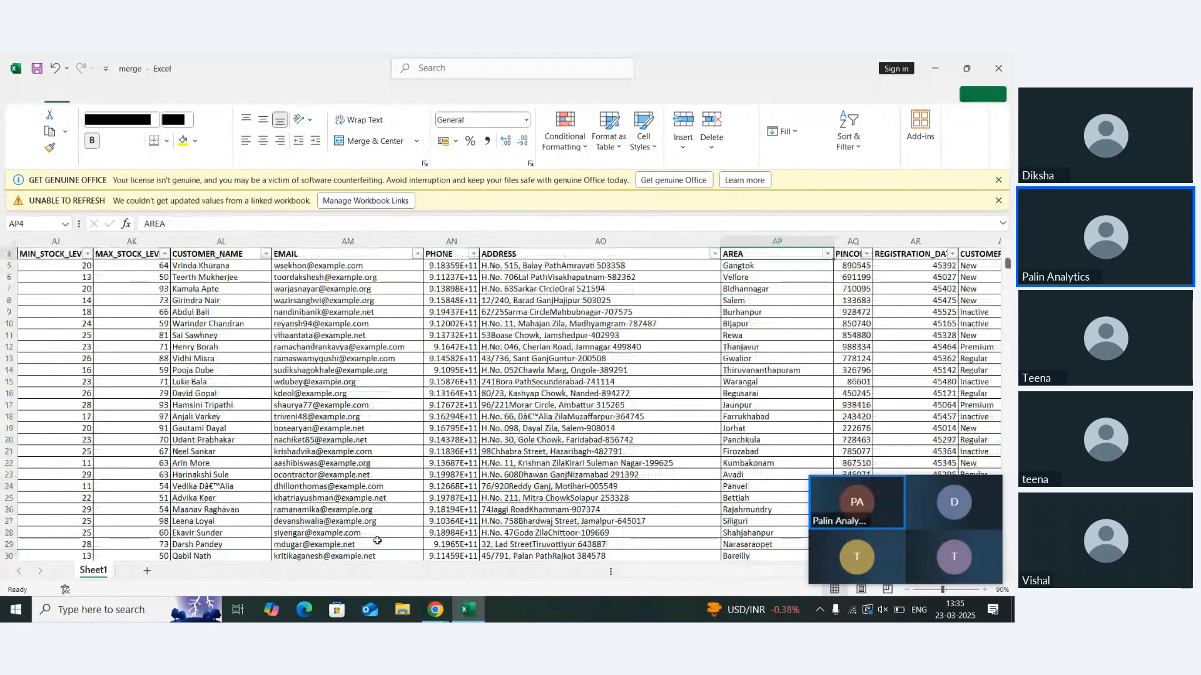
# Go across row 5 from the pincode column through the feedback table to column BE beside the question list
pyautogui.press('Right')
pyautogui.press('Down')
pyautogui.press('Right')
pyautogui.press('Right')
pyautogui.press('Right')
pyautogui.press('Right')
pyautogui.press('Right')
pyautogui.press('Right')
pyautogui.press('Right')
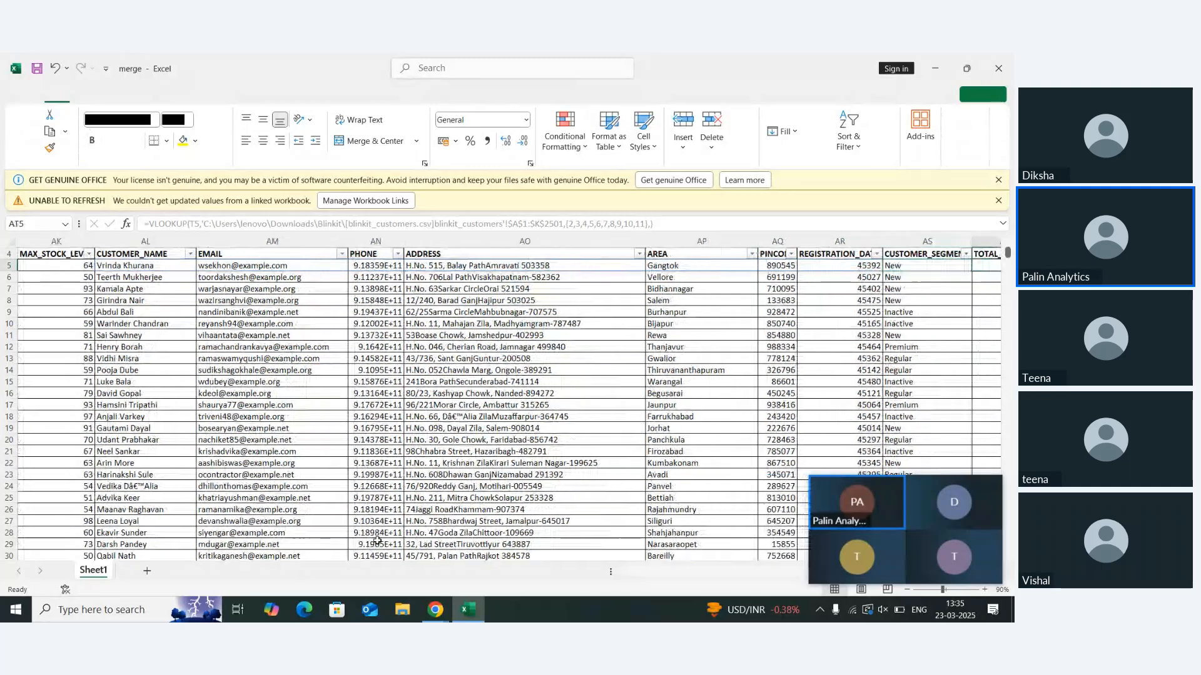
pyautogui.press('Right')
pyautogui.press('Right')
pyautogui.press('Right')
pyautogui.press('Right')
pyautogui.press('Right')
pyautogui.press('Right')
pyautogui.press('Right')
pyautogui.press('Right')
pyautogui.press('Right')
pyautogui.press('Right')
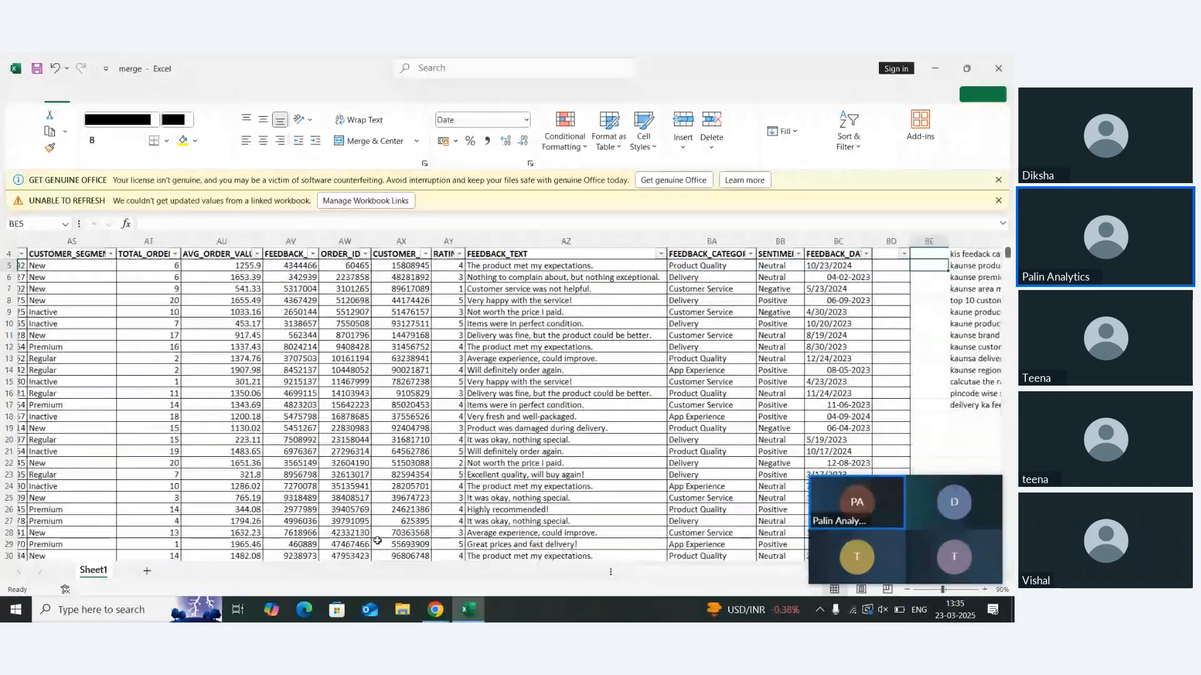
# Go down the question list to the store sales per delivery partner ratio question in BF15
pyautogui.press('Down')
pyautogui.press('Down')
pyautogui.press('Down')
pyautogui.press('Down')
pyautogui.press('Down')
pyautogui.press('Left')
pyautogui.press('Left')
pyautogui.press('Left')
pyautogui.press('Down')
pyautogui.press('Down')
pyautogui.press('Down')
pyautogui.press('Down')
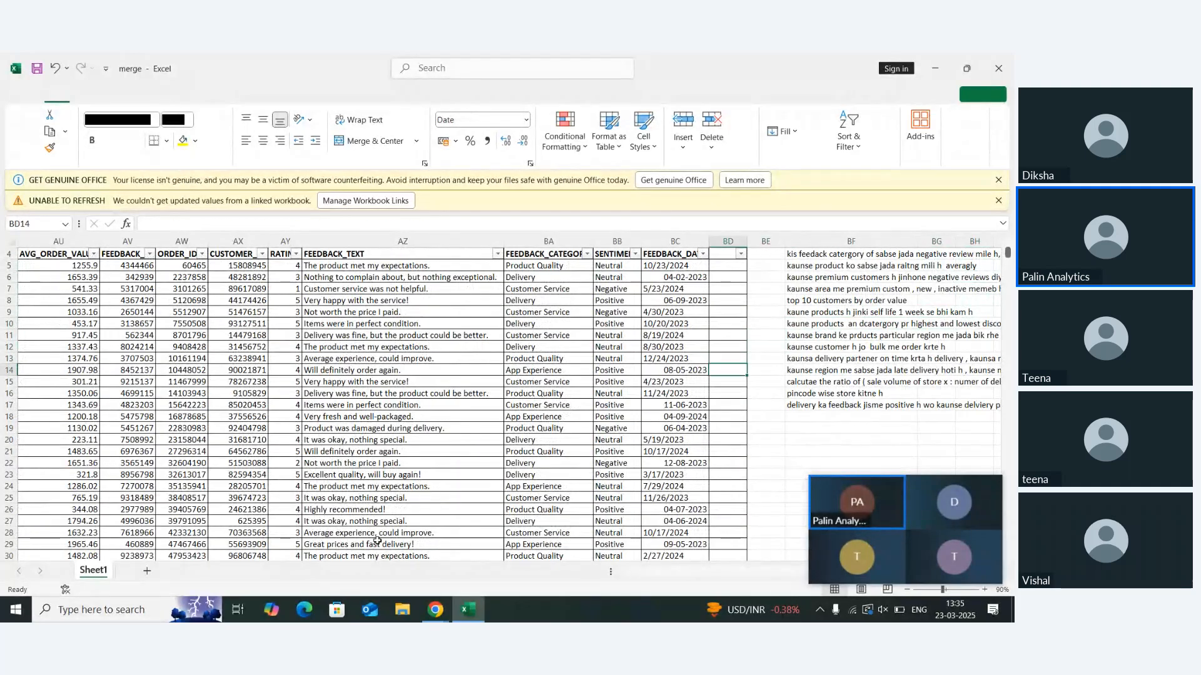
pyautogui.press('Right')
pyautogui.press('Down')
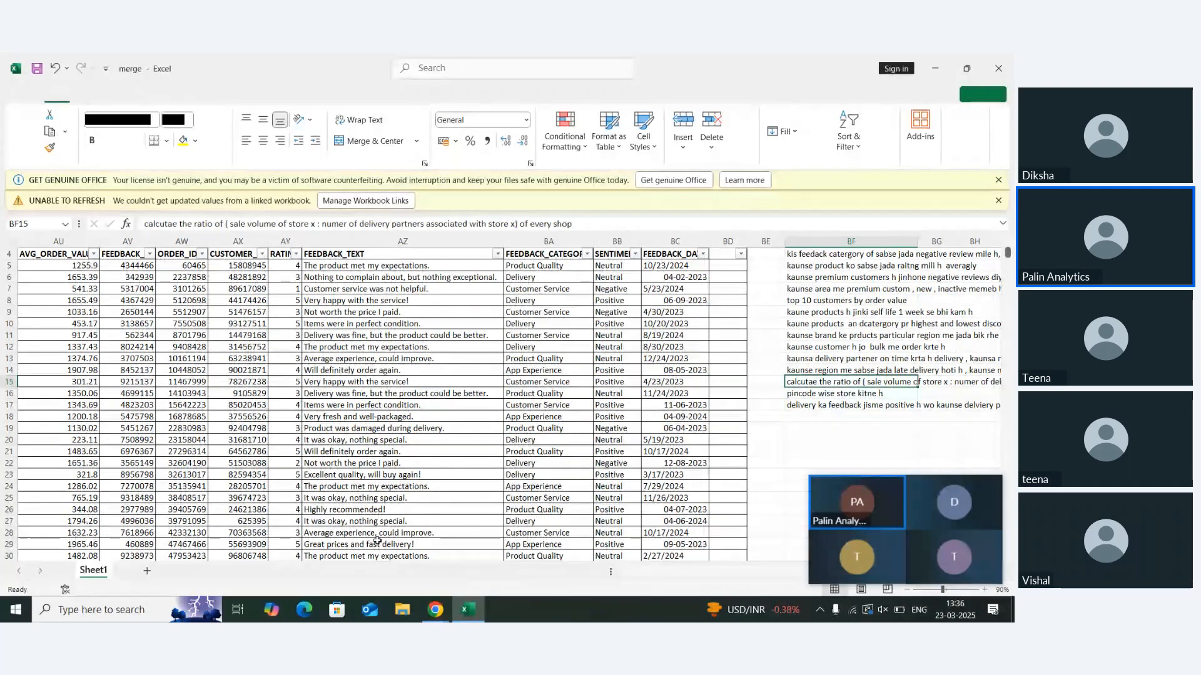
# Reread the regional delivery question in BF14 in full, bringing the whole question list into view
pyautogui.click(815, 395)
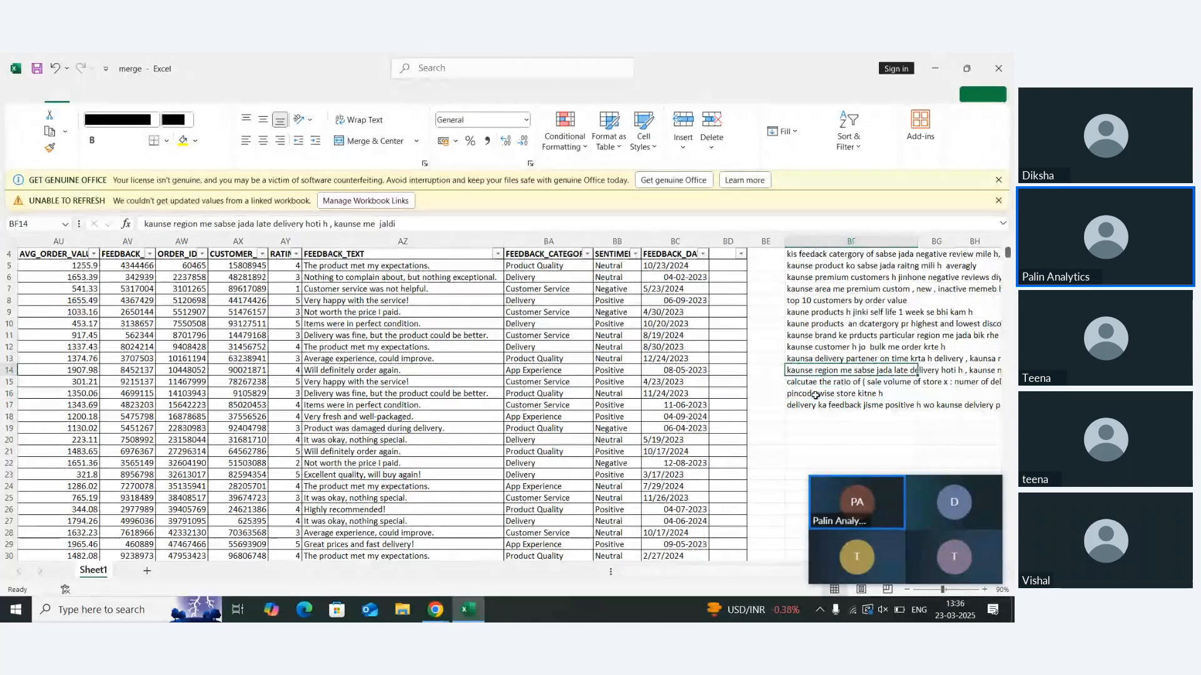
pyautogui.press('Right')
pyautogui.press('Right')
pyautogui.press('Right')
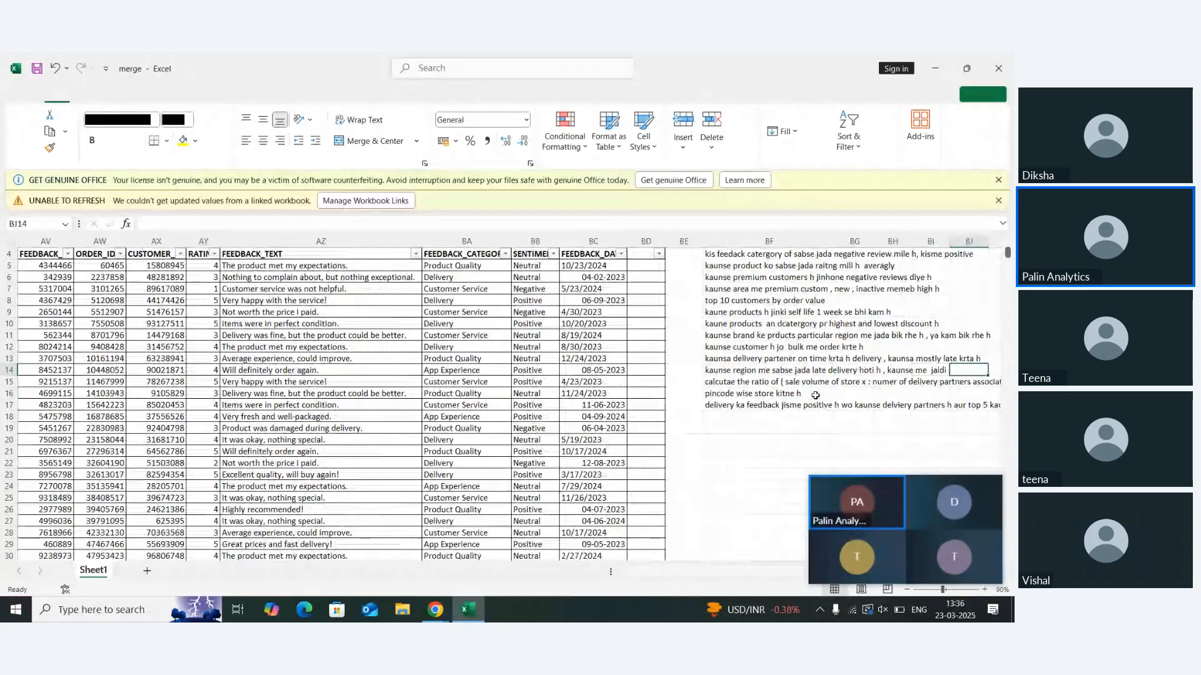
pyautogui.press('Left')
pyautogui.press('Left')
pyautogui.press('Left')
pyautogui.press('Left')
pyautogui.press('Right')
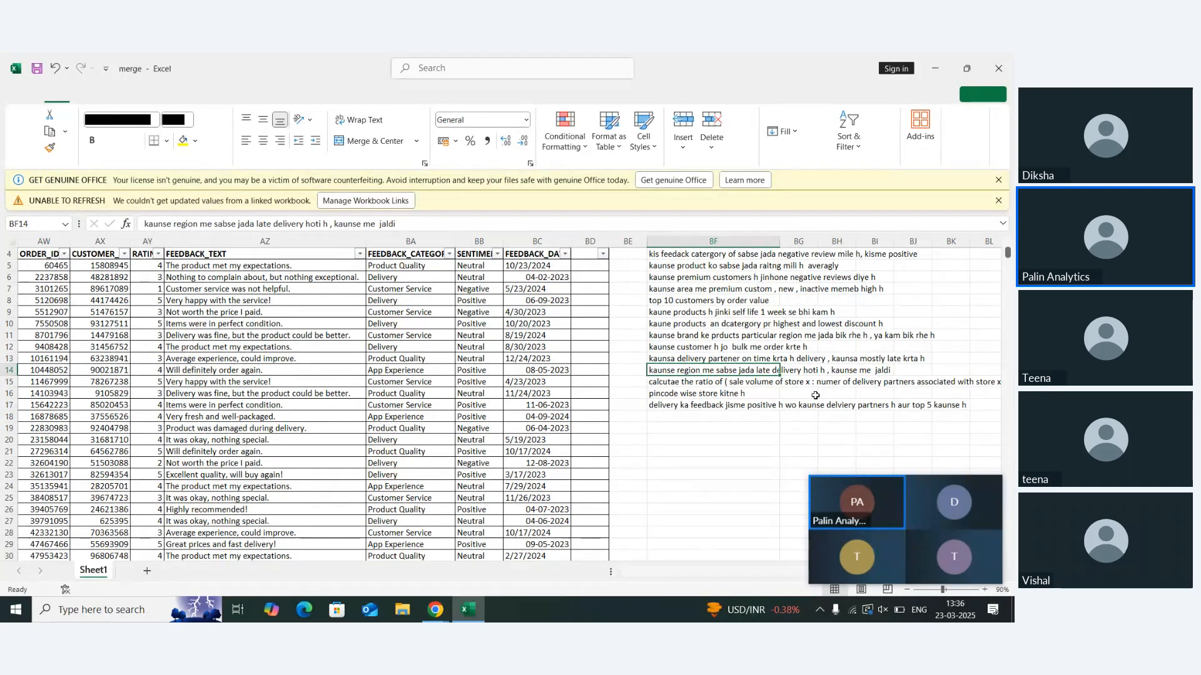
# Go back across row 14 from the question list through the feedback table to the customer address columns
pyautogui.press('Left')
pyautogui.press('Left')
pyautogui.press('Left')
pyautogui.press('Left')
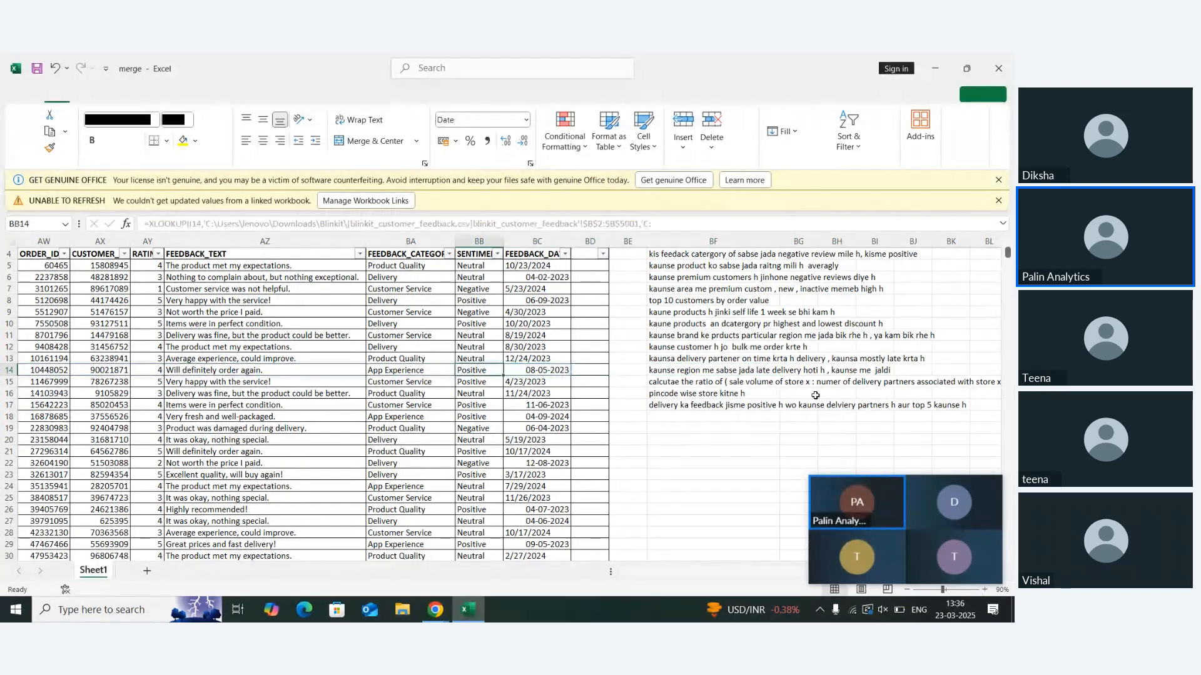
pyautogui.press('Left')
pyautogui.press('Left')
pyautogui.press('Left')
pyautogui.press('Left')
pyautogui.press('Left')
pyautogui.press('Left')
pyautogui.press('Left')
pyautogui.press('Left')
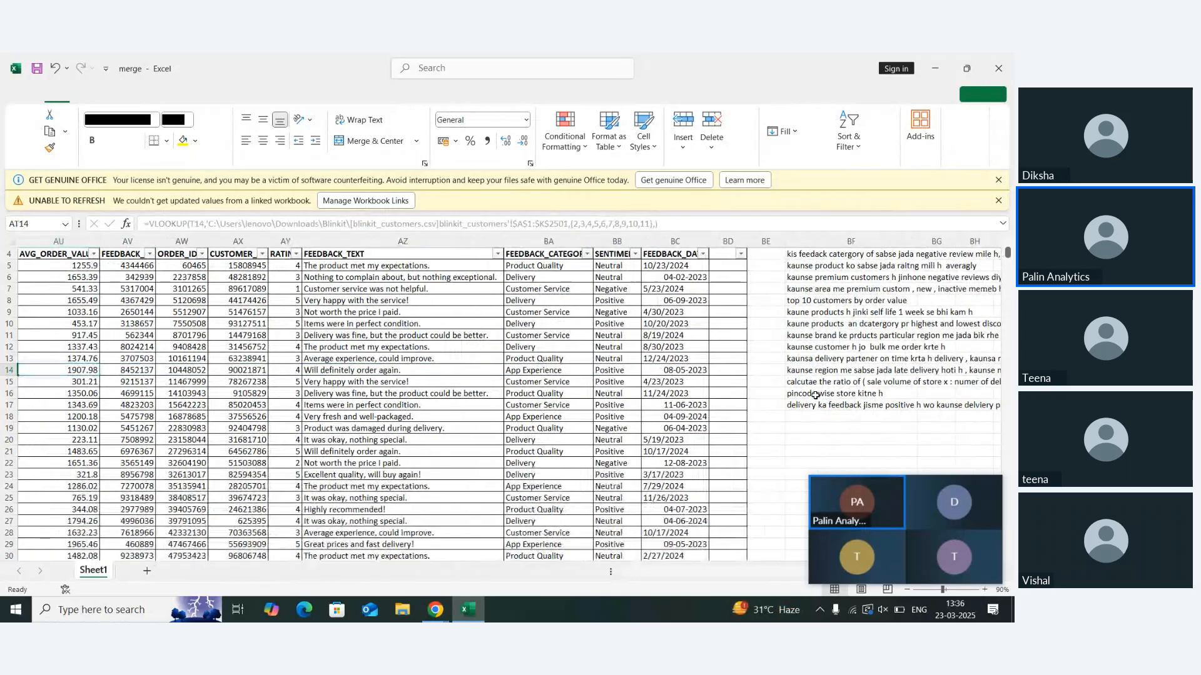
pyautogui.press('Left')
pyautogui.press('Left')
pyautogui.press('Left')
pyautogui.press('Left')
pyautogui.press('Left')
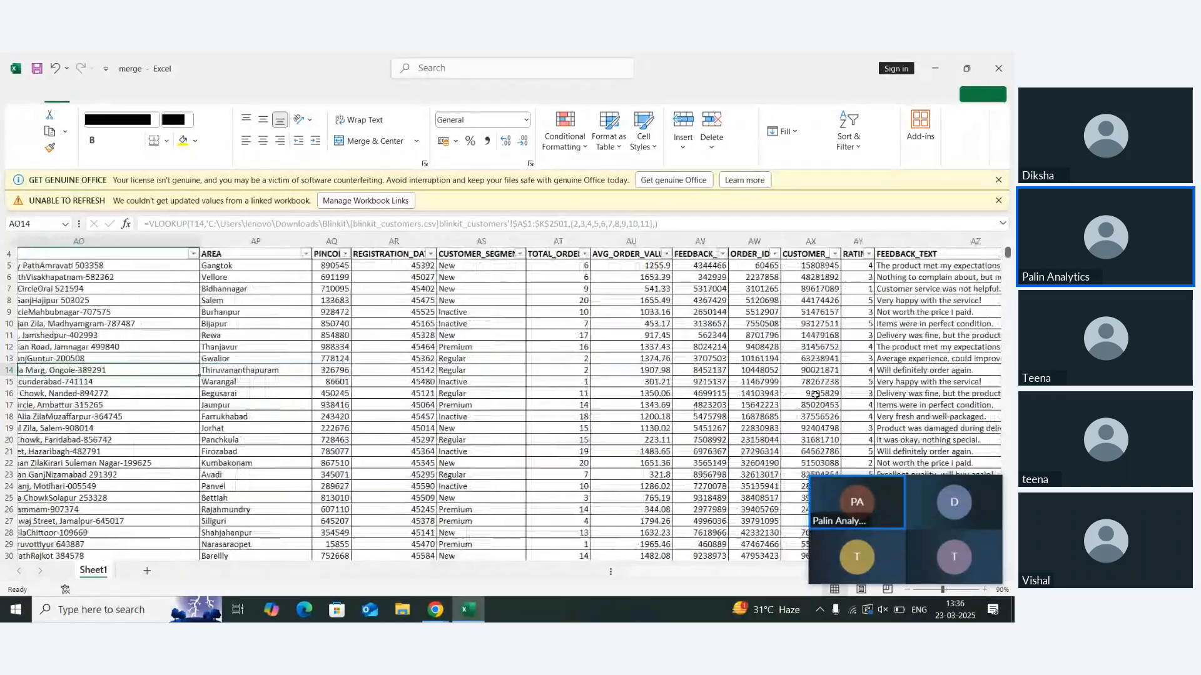
pyautogui.press('Left')
# Examine the AREA entries of blinkit_customers from row 14 up to row 5
pyautogui.press('Right')
pyautogui.press('Right')
pyautogui.press('Up')
pyautogui.press('Up')
pyautogui.press('Up')
pyautogui.press('Up')
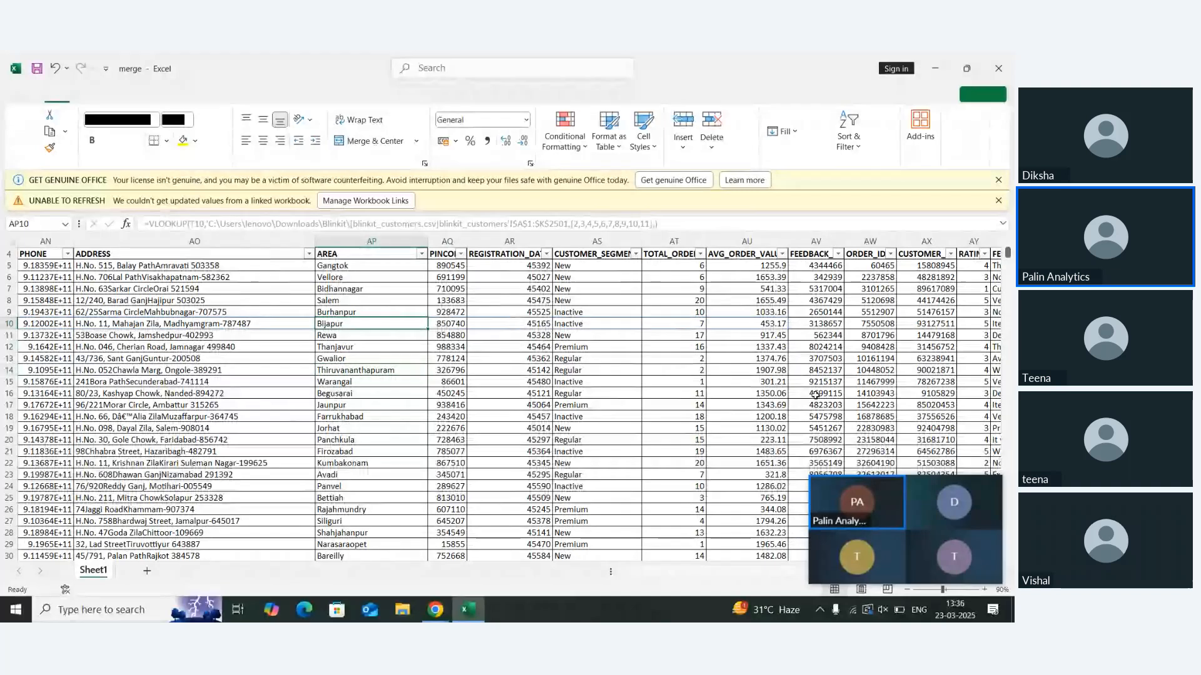
pyautogui.press('Up')
pyautogui.press('Up')
pyautogui.press('Up')
pyautogui.press('Up')
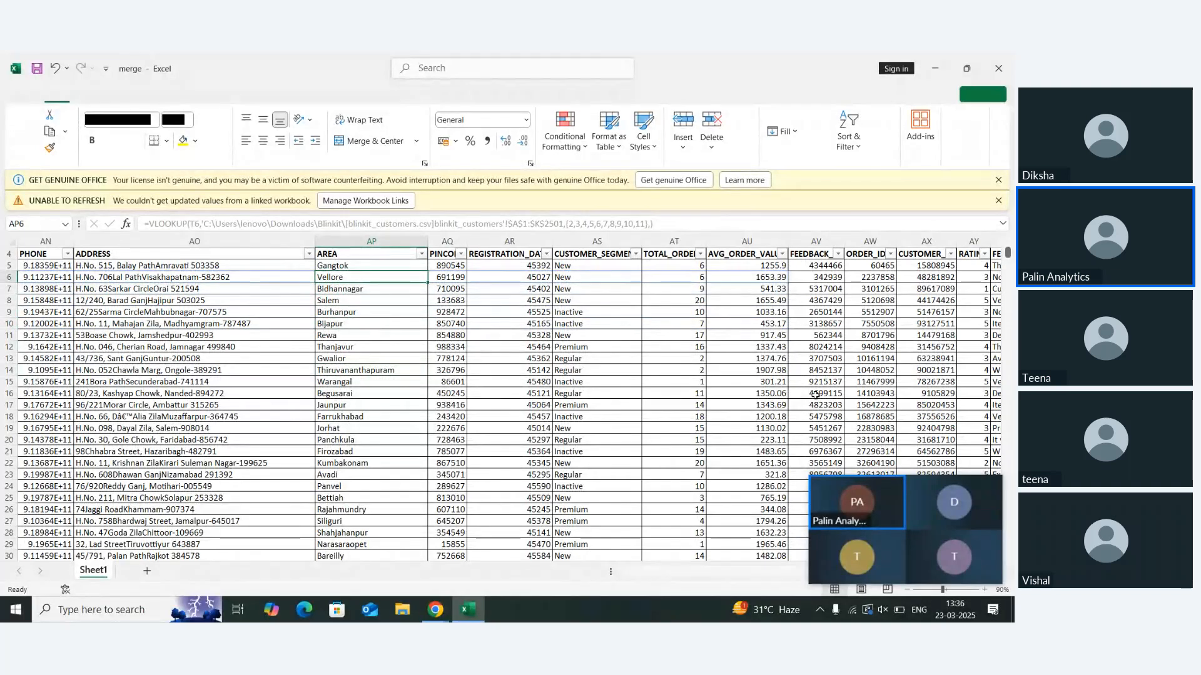
pyautogui.press('Up')
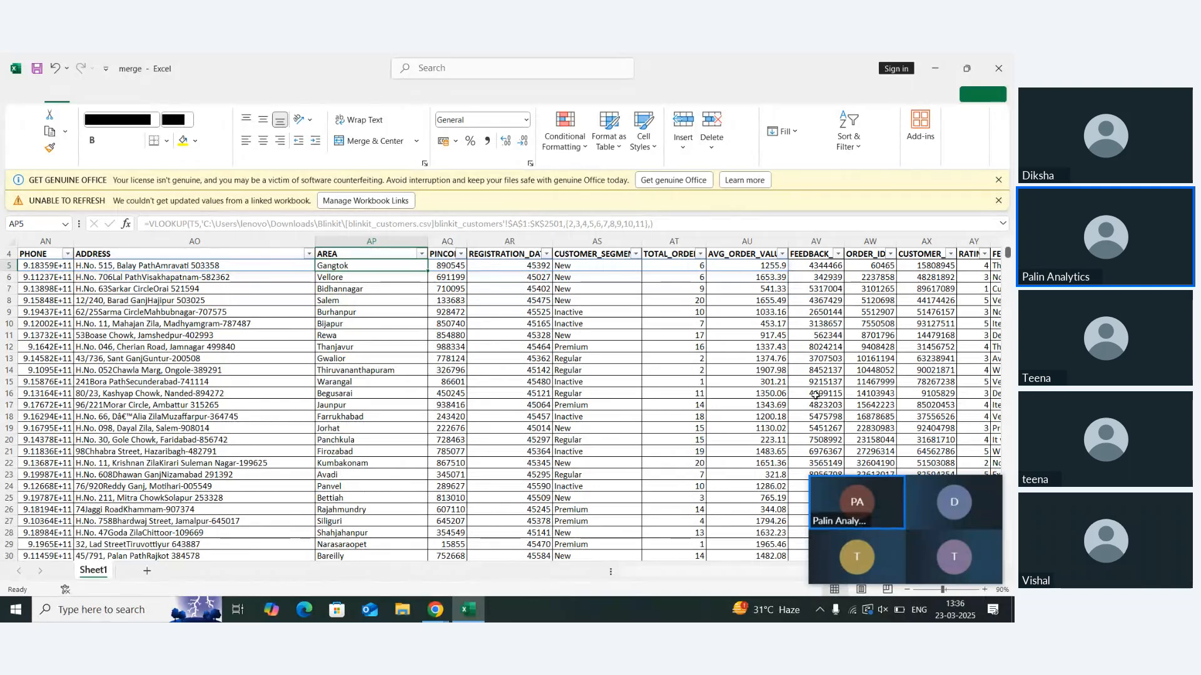
# Go through the AREA entries of blinkit_customers from row 5 down to row 11
pyautogui.press('Down')
pyautogui.press('Down')
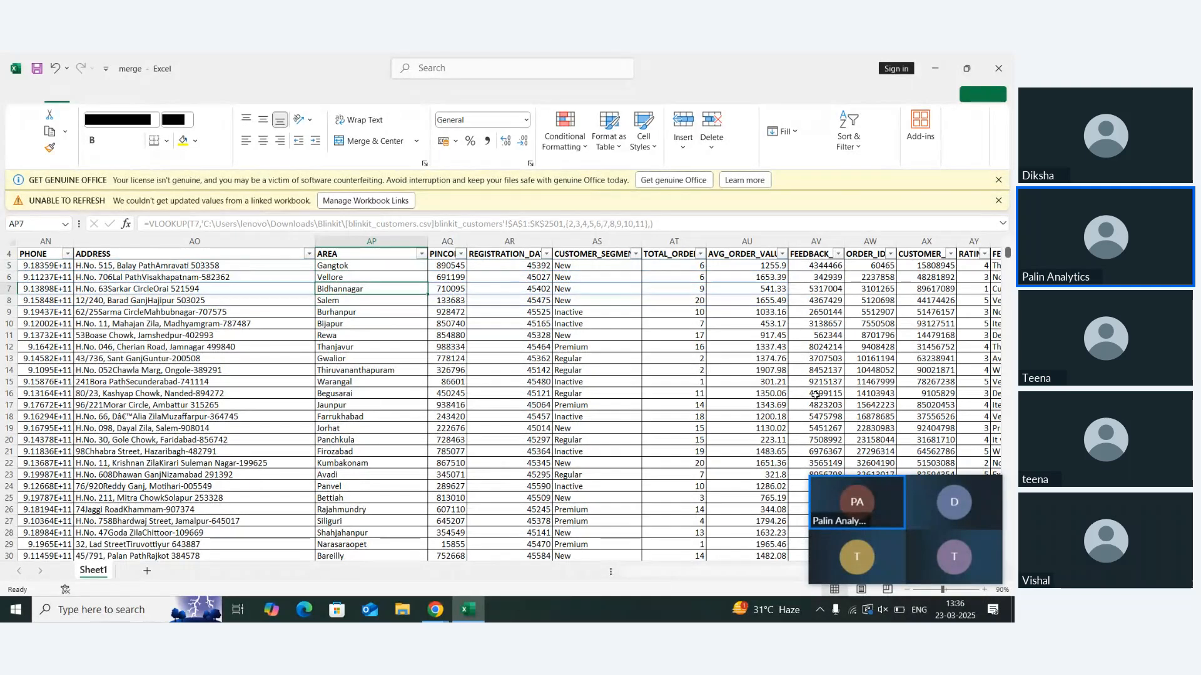
pyautogui.press('Down')
pyautogui.press('Down')
pyautogui.press('Down')
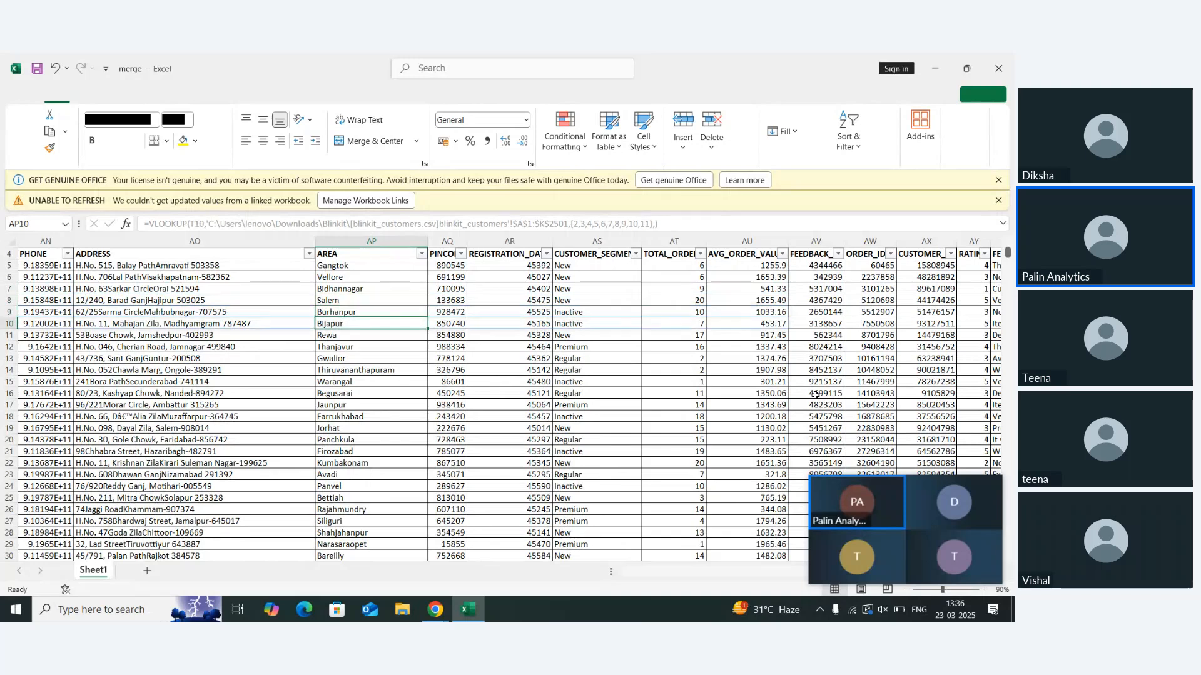
pyautogui.press('Down')
# Look across row 11 from the pincode column through the feedback table to column BE
pyautogui.press('Right')
pyautogui.press('Right')
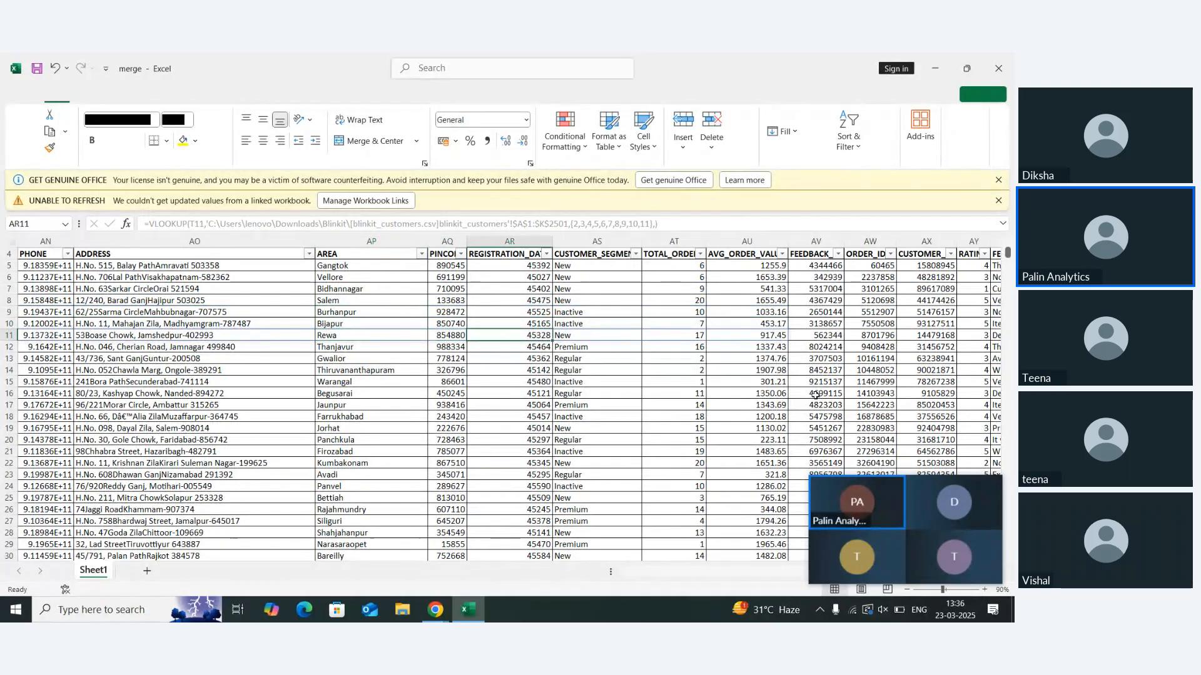
pyautogui.press('Right')
pyautogui.press('Right')
pyautogui.press('Right')
pyautogui.press('Right')
pyautogui.press('Right')
pyautogui.press('Right')
pyautogui.press('Right')
pyautogui.press('Right')
pyautogui.press('Right')
pyautogui.press('Right')
pyautogui.press('Right')
pyautogui.press('Right')
pyautogui.press('Right')
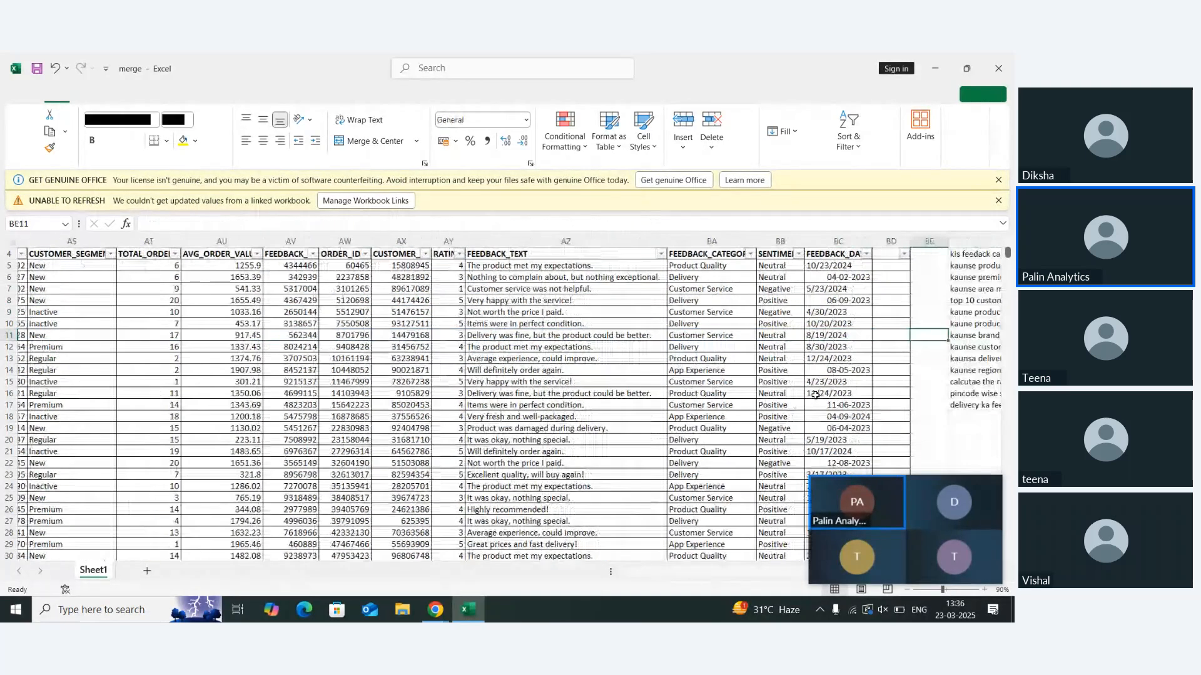
# Return across the feedback table to the AREA column of blinkit_customers and go up to its first entry in AP5
pyautogui.press('Left')
pyautogui.press('Left')
pyautogui.press('Left')
pyautogui.press('Left')
pyautogui.press('Left')
pyautogui.press('Left')
pyautogui.press('Left')
pyautogui.press('Left')
pyautogui.press('Left')
pyautogui.press('Left')
pyautogui.press('Left')
pyautogui.press('Left')
pyautogui.press('Left')
pyautogui.press('Up')
pyautogui.press('Up')
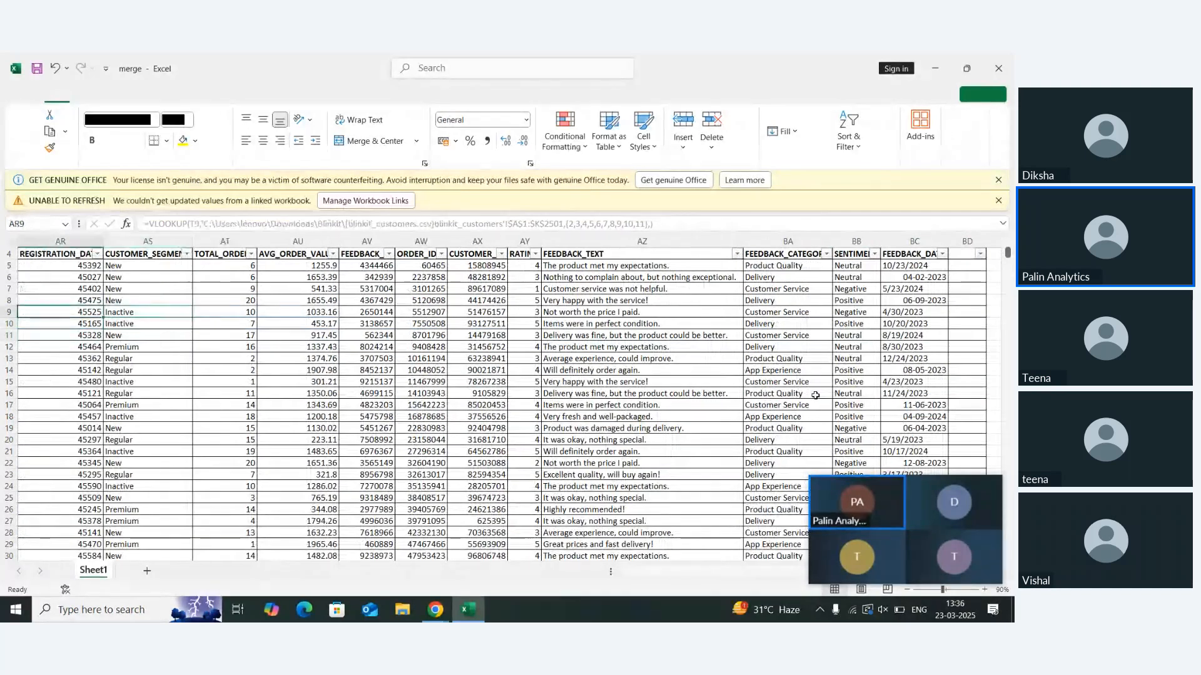
pyautogui.press('Left')
pyautogui.press('Left')
pyautogui.press('Up')
pyautogui.press('Left')
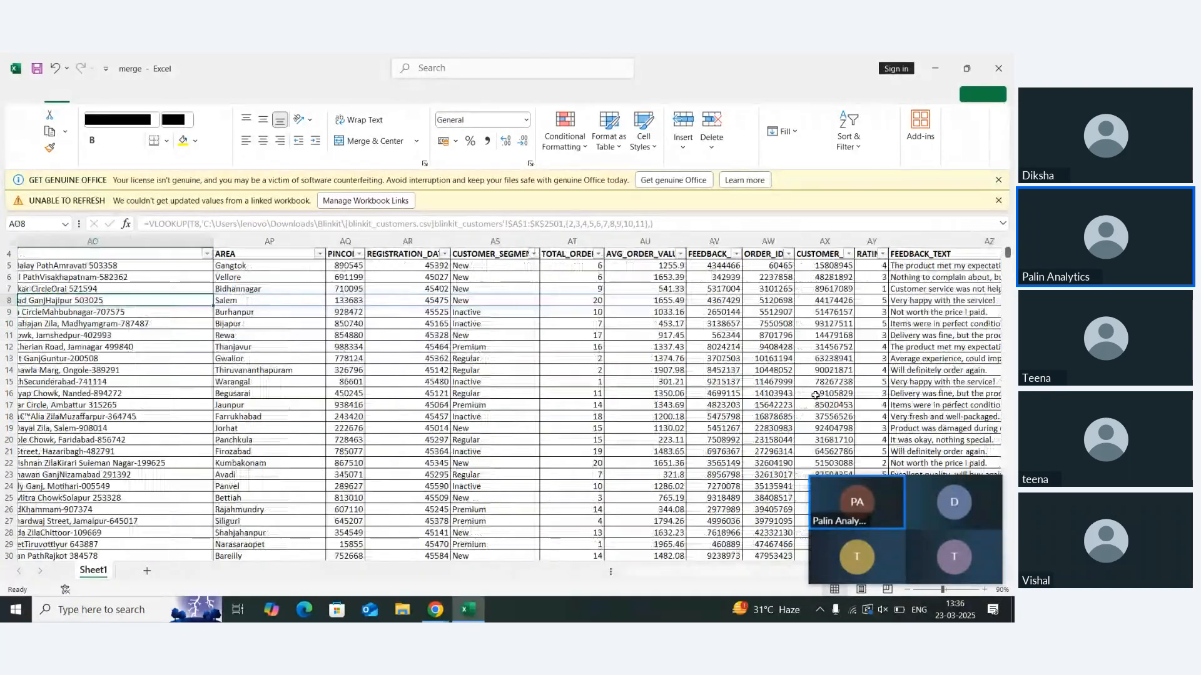
pyautogui.press('Right')
pyautogui.press('Up')
pyautogui.press('Up')
pyautogui.press('Up')
pyautogui.press('Up')
pyautogui.press('Down')
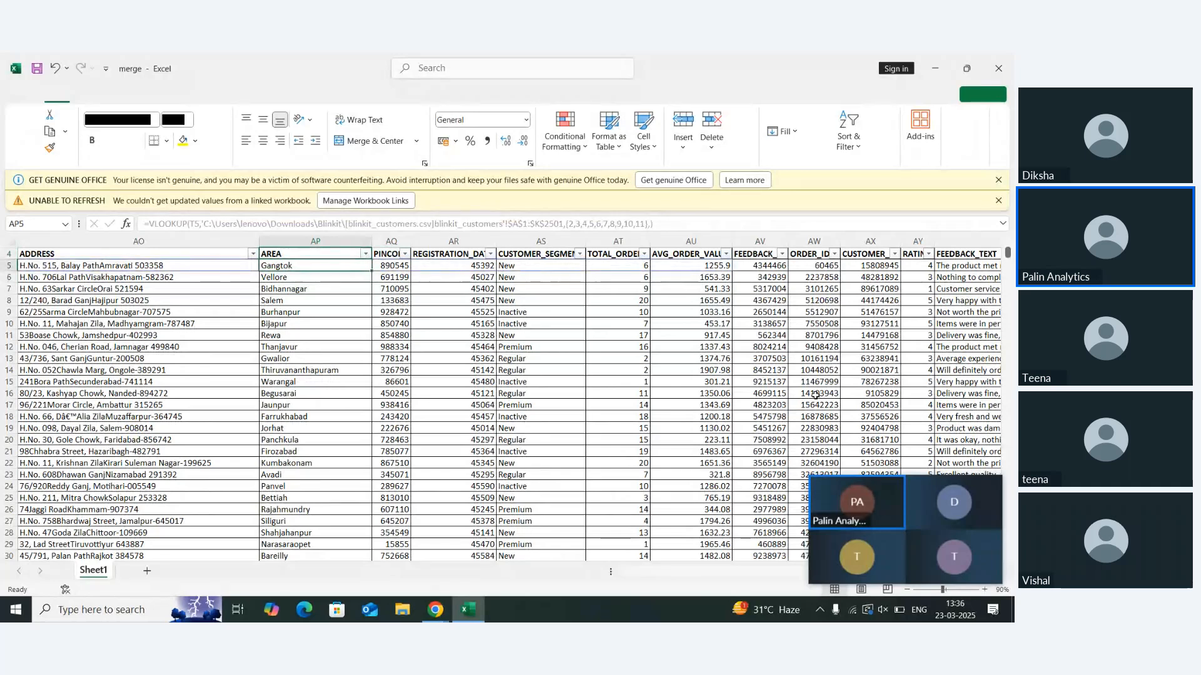
# Filter the AREA column of blinkit_customers to show only Agra
pyautogui.press('Up')
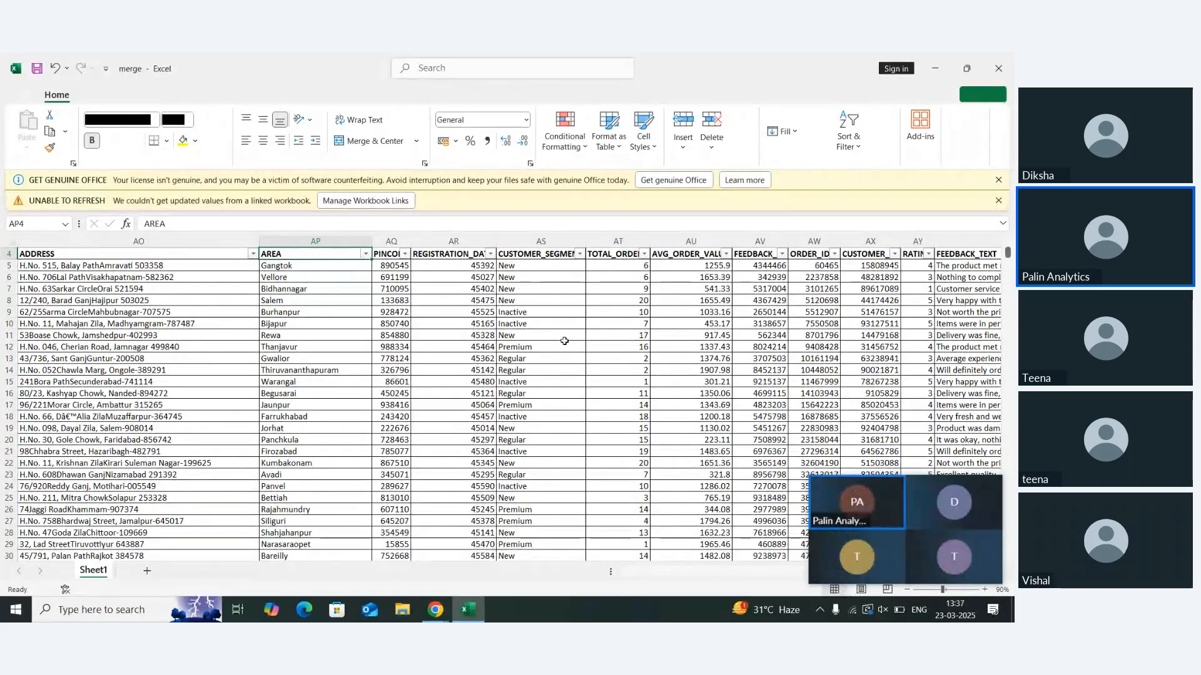
pyautogui.click(366, 253)
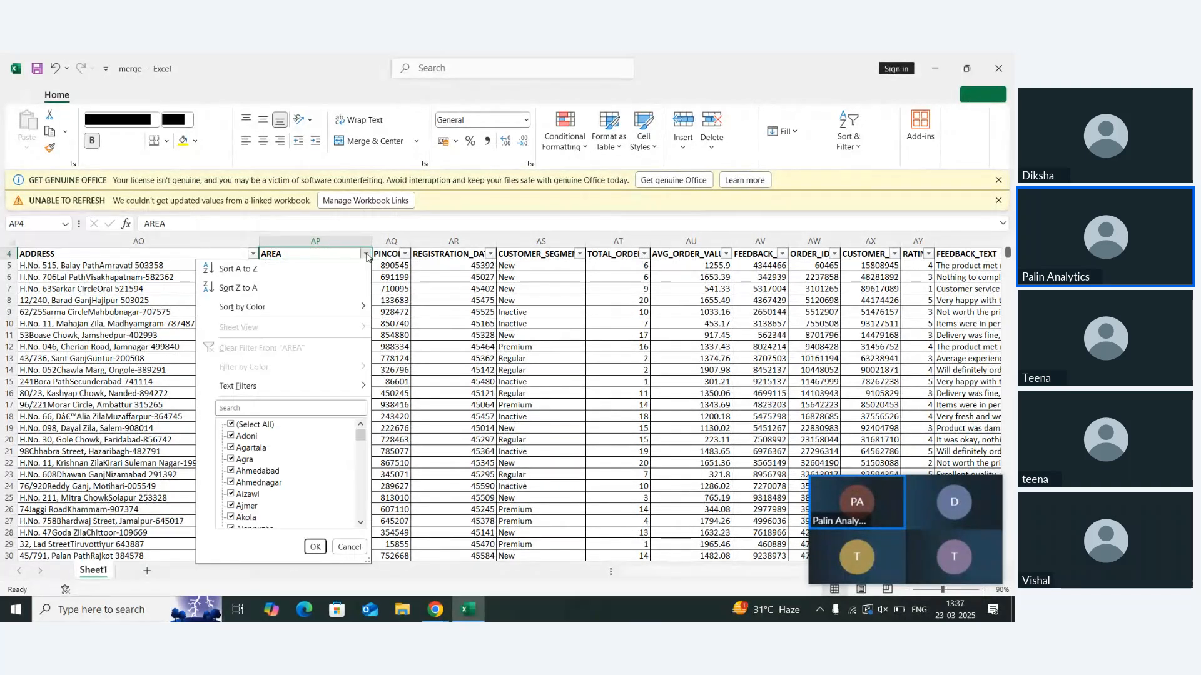
pyautogui.click(231, 425)
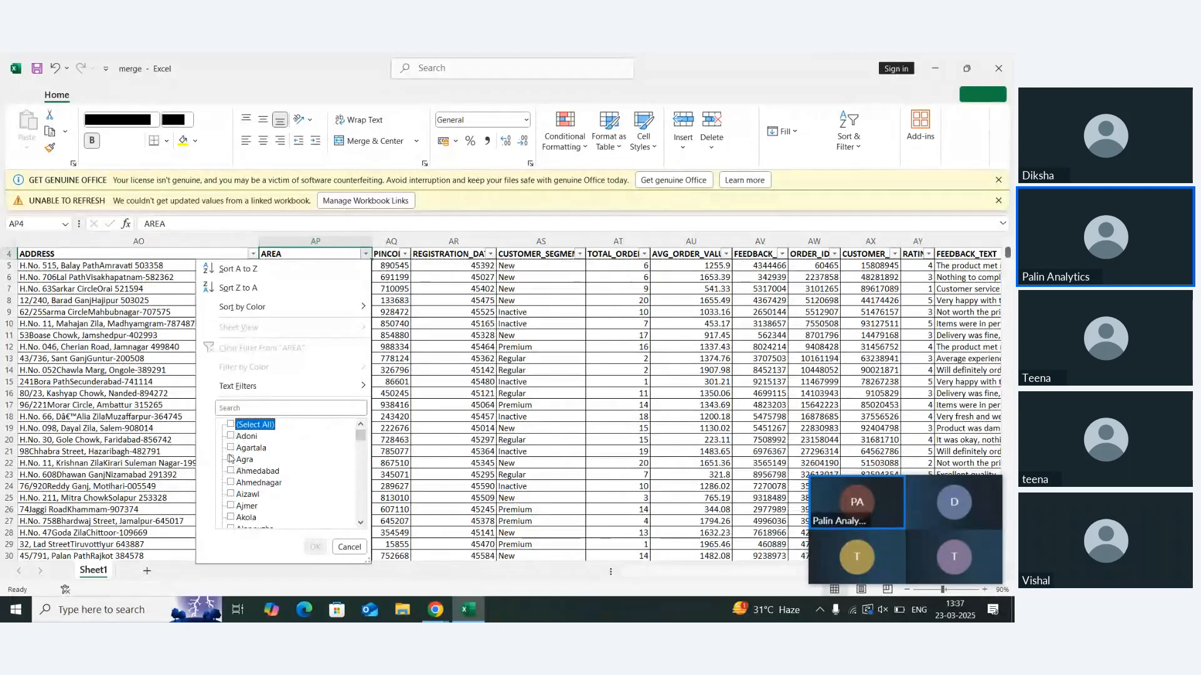
pyautogui.click(231, 460)
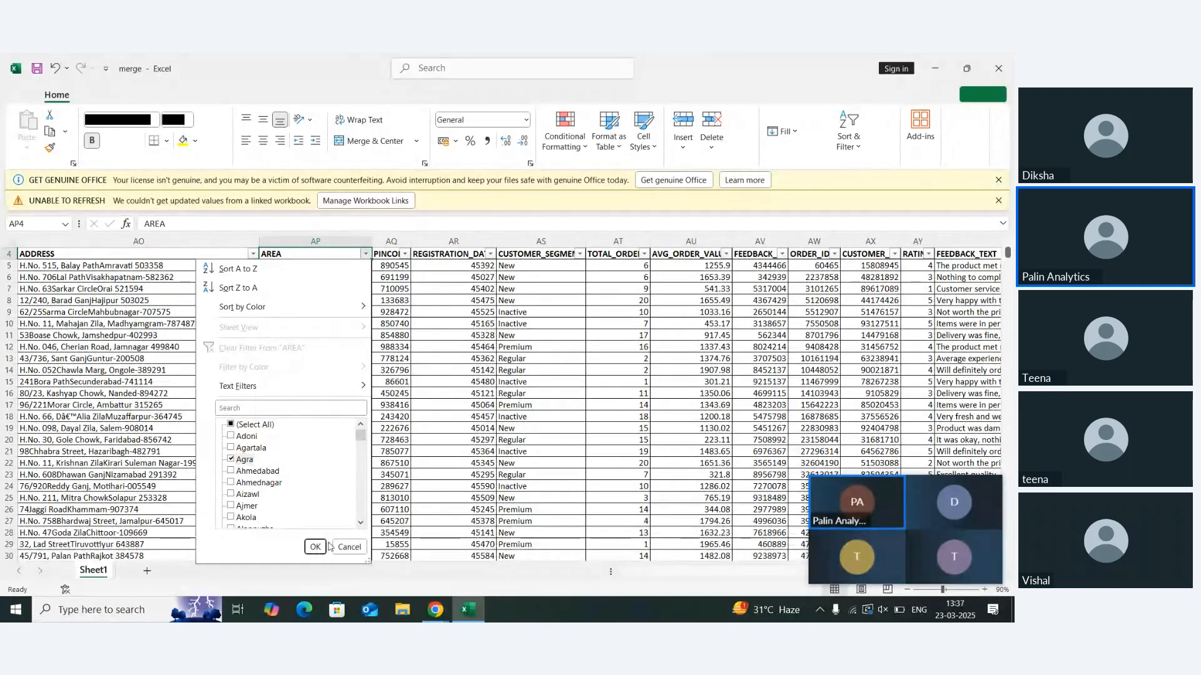
pyautogui.click(315, 547)
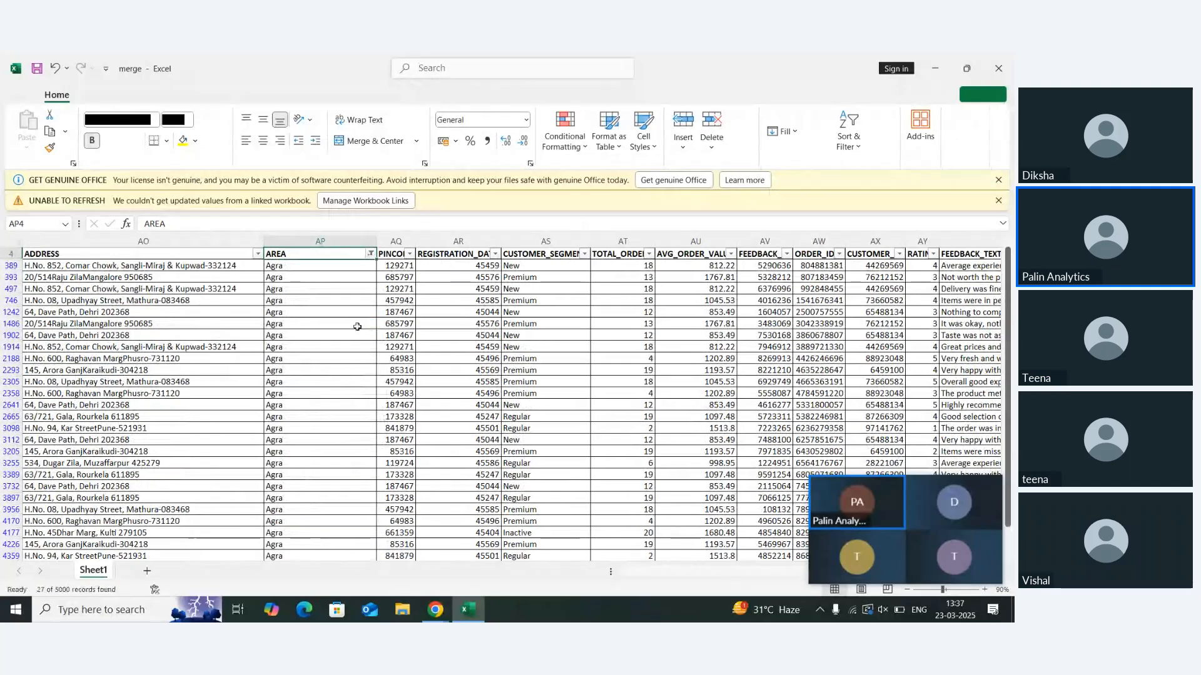
# Go through the filtered Agra entries in the AREA column from row 389 down to row 2641
pyautogui.click(336, 267)
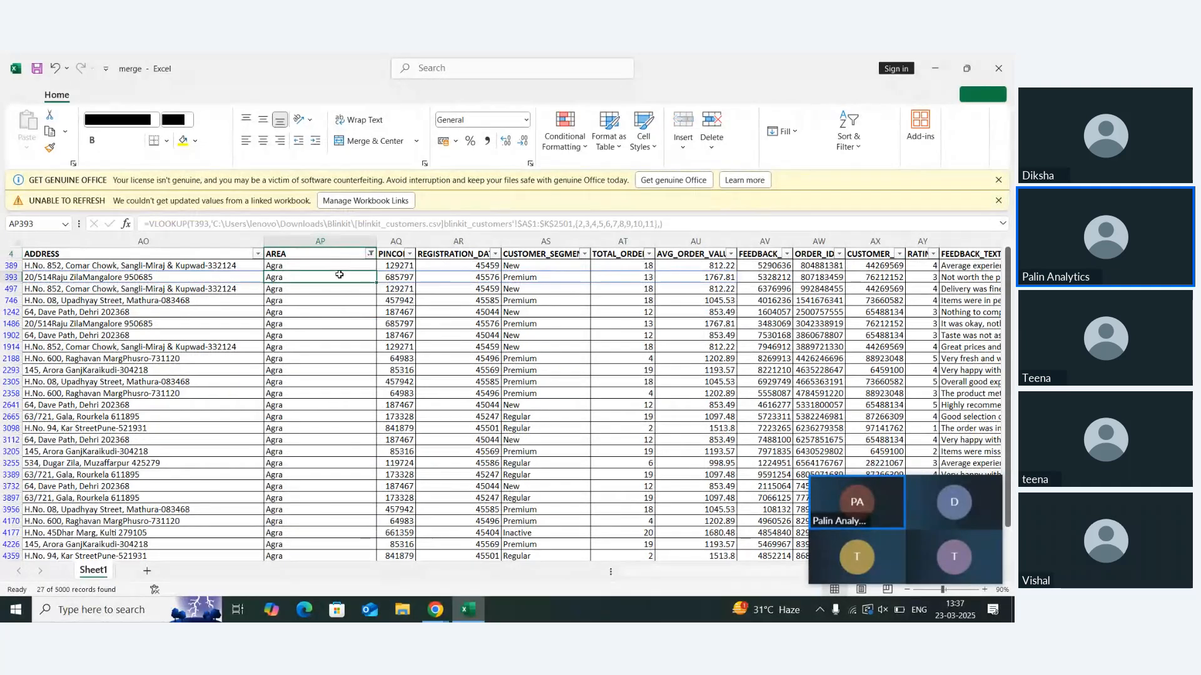
pyautogui.press('Down')
pyautogui.press('Down')
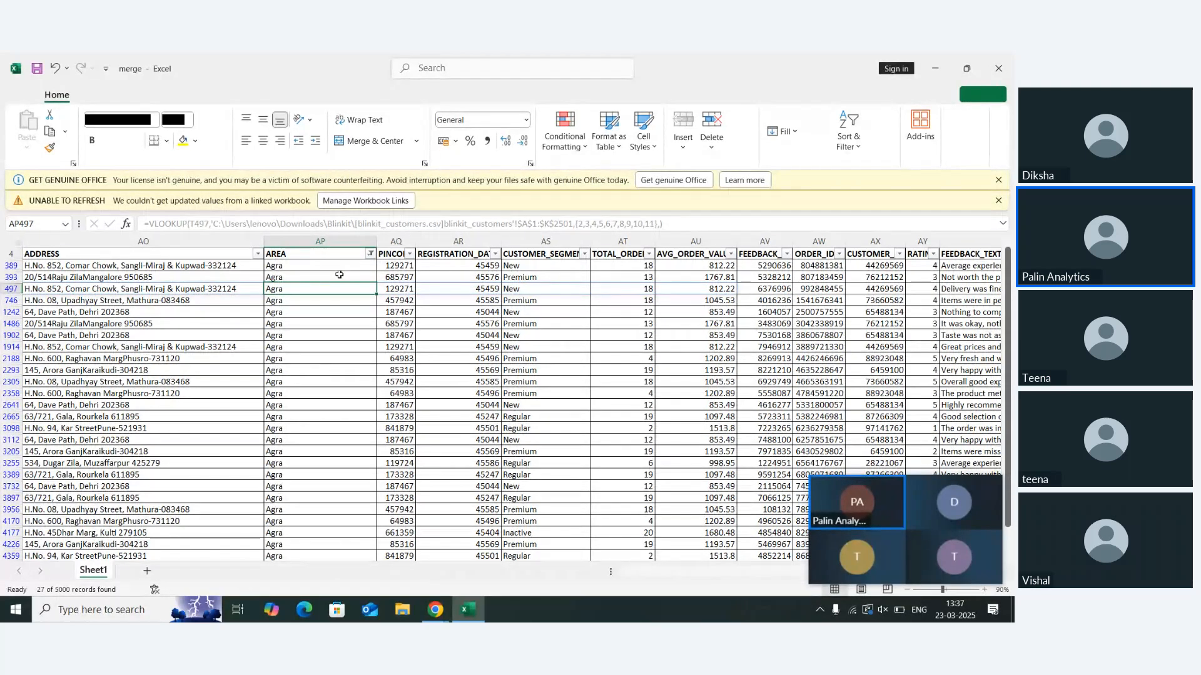
pyautogui.click(339, 275)
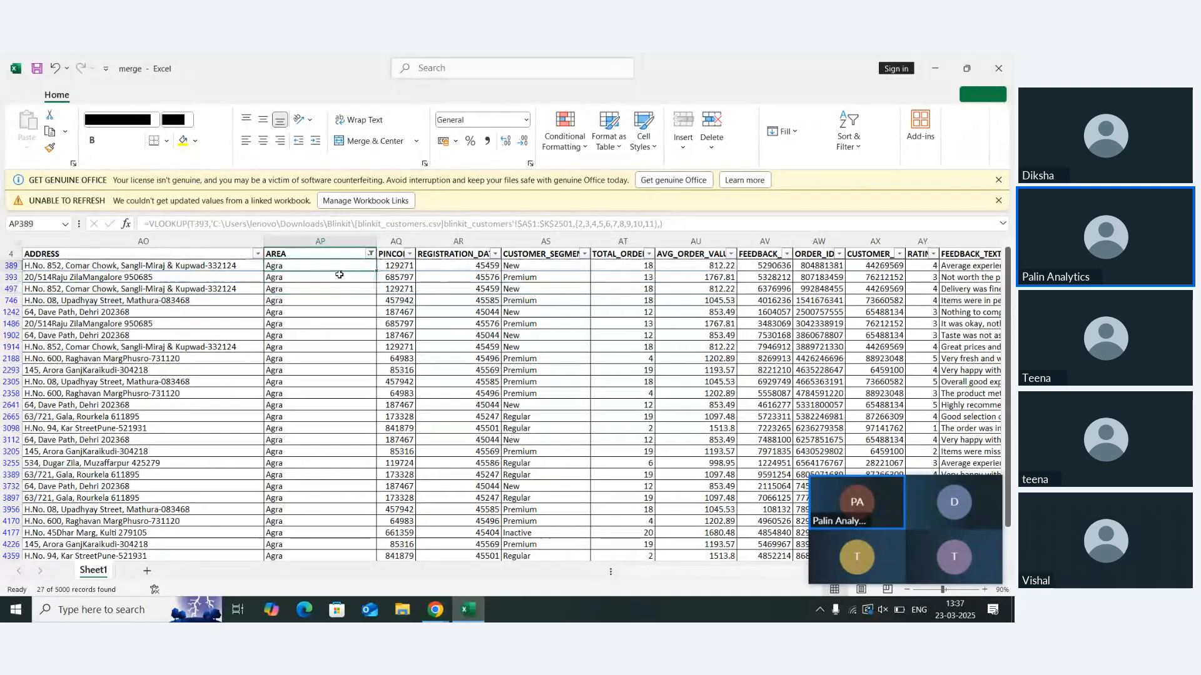
pyautogui.press('Down')
pyautogui.press('Down')
pyautogui.press('Down')
pyautogui.press('Down')
pyautogui.press('Down')
pyautogui.press('Down')
pyautogui.press('Down')
pyautogui.press('Down')
pyautogui.press('Down')
pyautogui.press('Down')
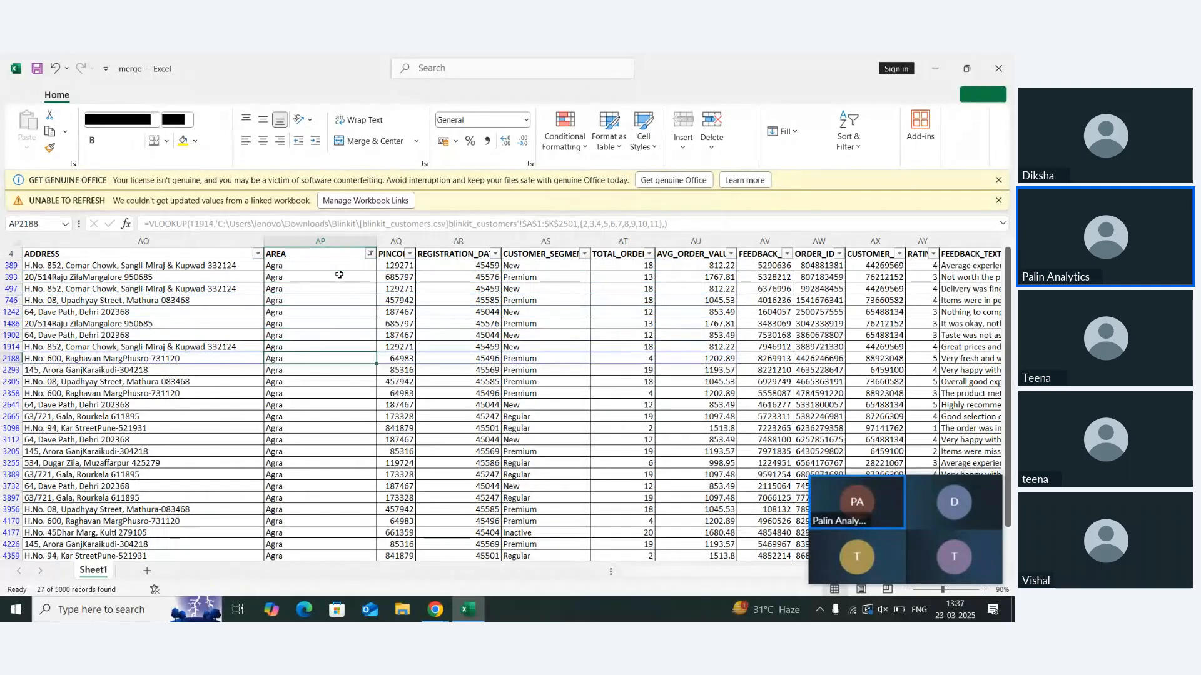
pyautogui.press('Down')
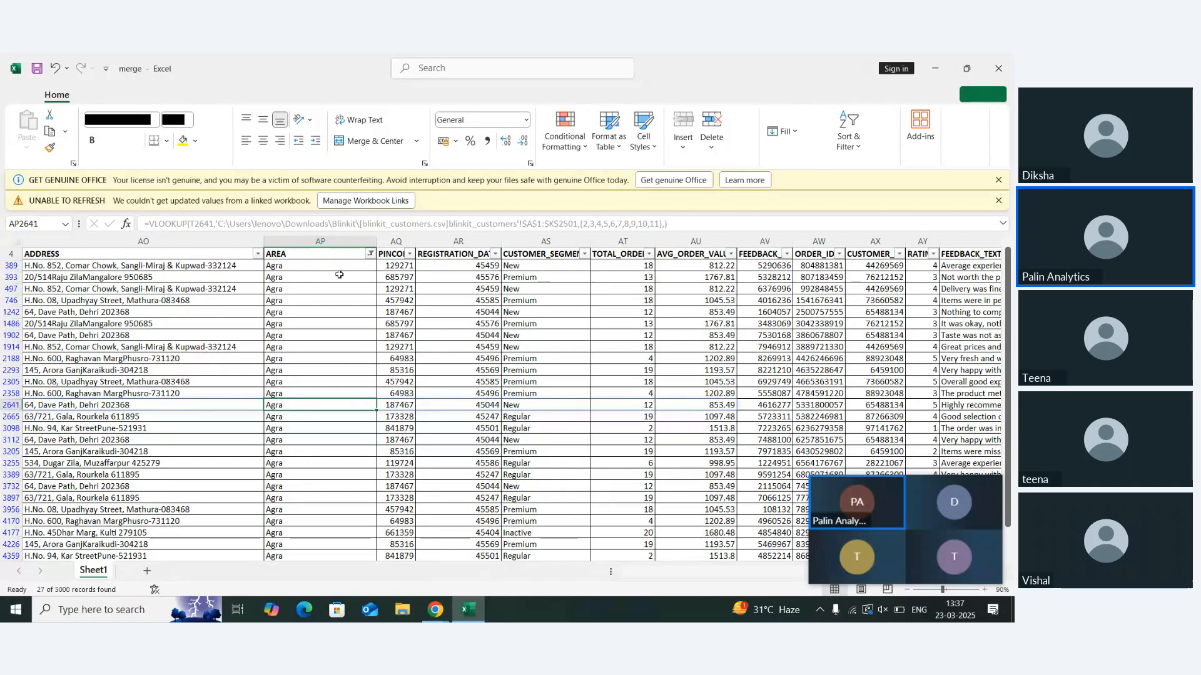
# Go back up the filtered AREA column to the first Agra entry in AP389
pyautogui.press('Up')
pyautogui.press('Up')
pyautogui.press('Up')
pyautogui.press('Up')
pyautogui.press('Up')
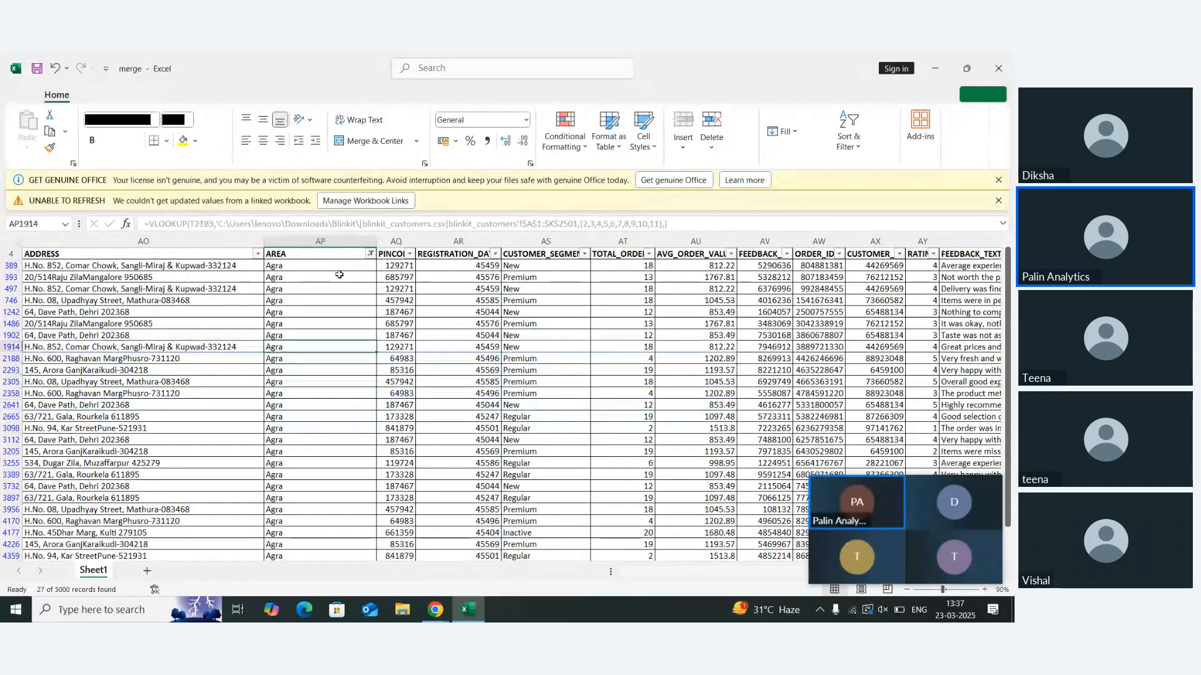
pyautogui.press('Up')
pyautogui.press('Up')
pyautogui.press('Up')
pyautogui.press('Up')
pyautogui.press('Up')
pyautogui.press('Up')
pyautogui.press('Up')
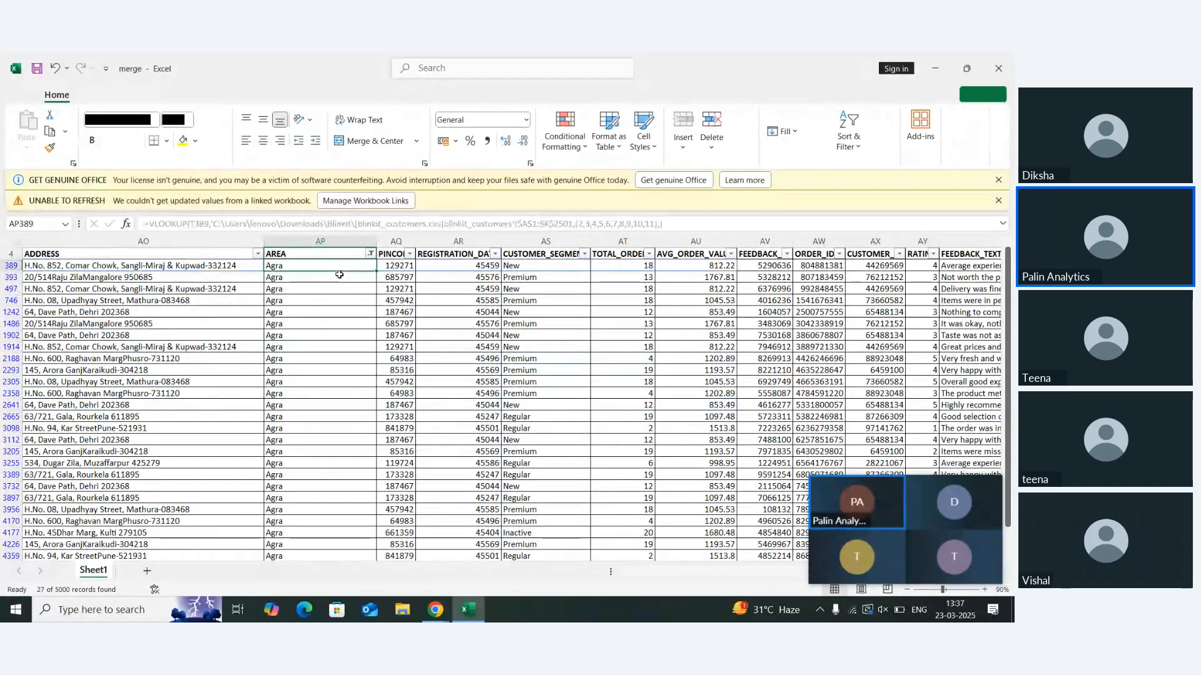
# Select all filtered Agra entries from AP389 downward to check their count, and return to the first entry
pyautogui.hotkey('ctrl', 'shift', 'Down')
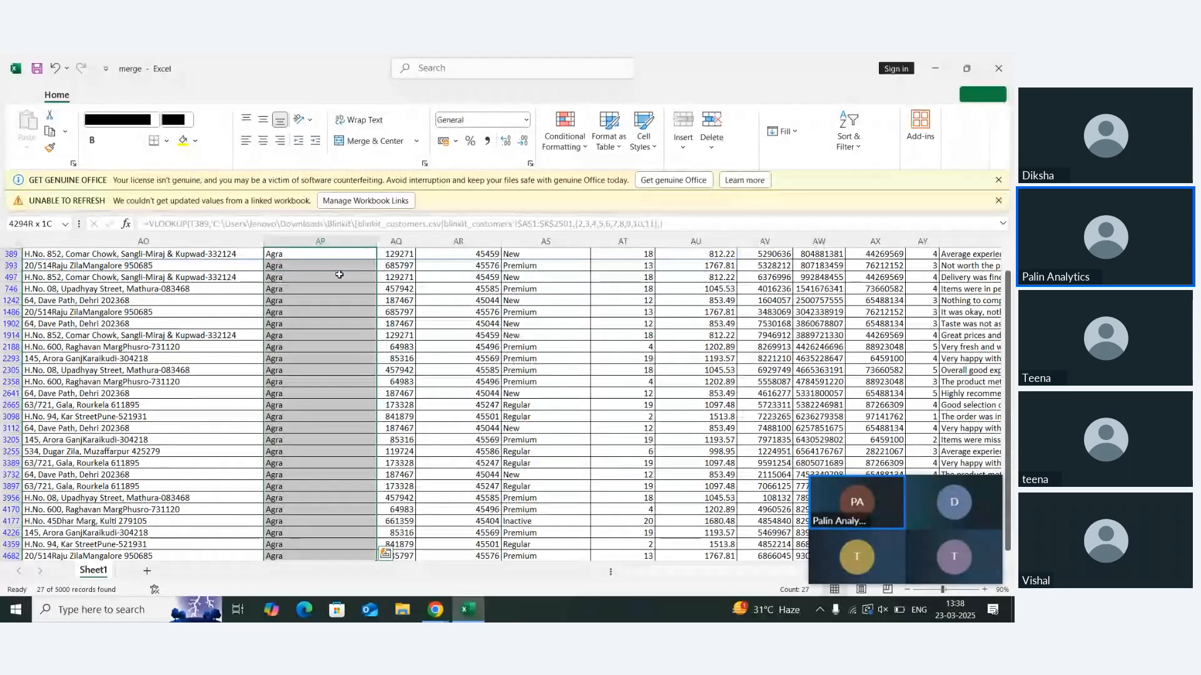
pyautogui.press('Up')
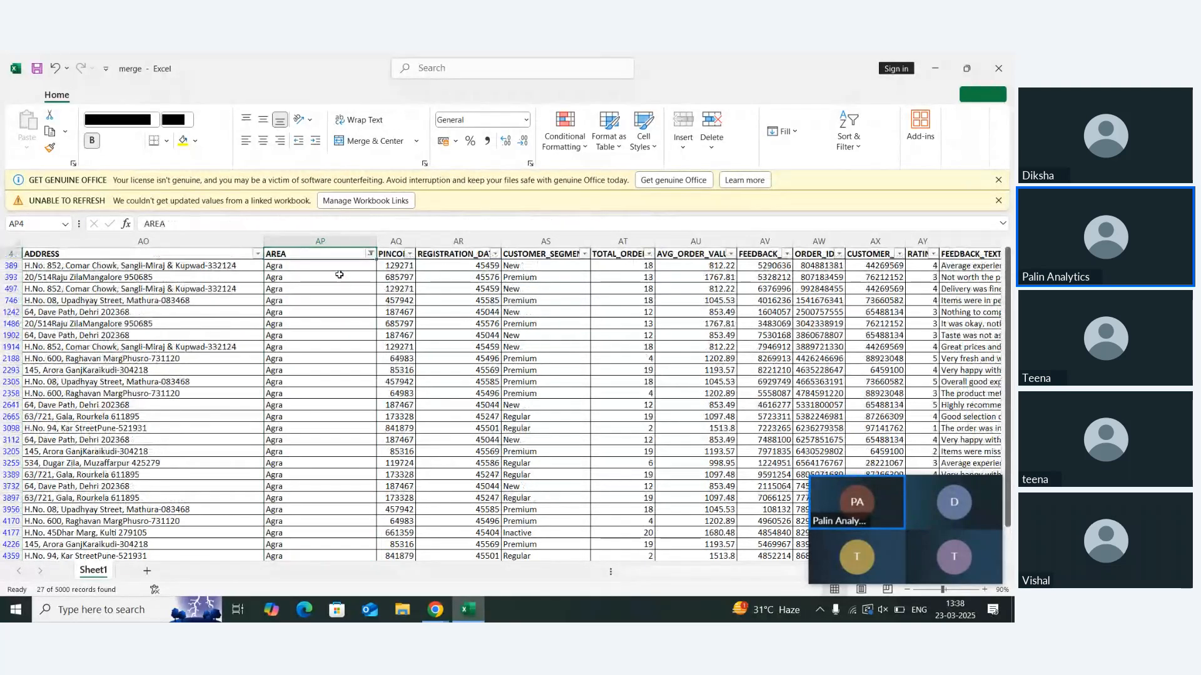
pyautogui.press('Right')
pyautogui.press('Left')
pyautogui.press('Down')
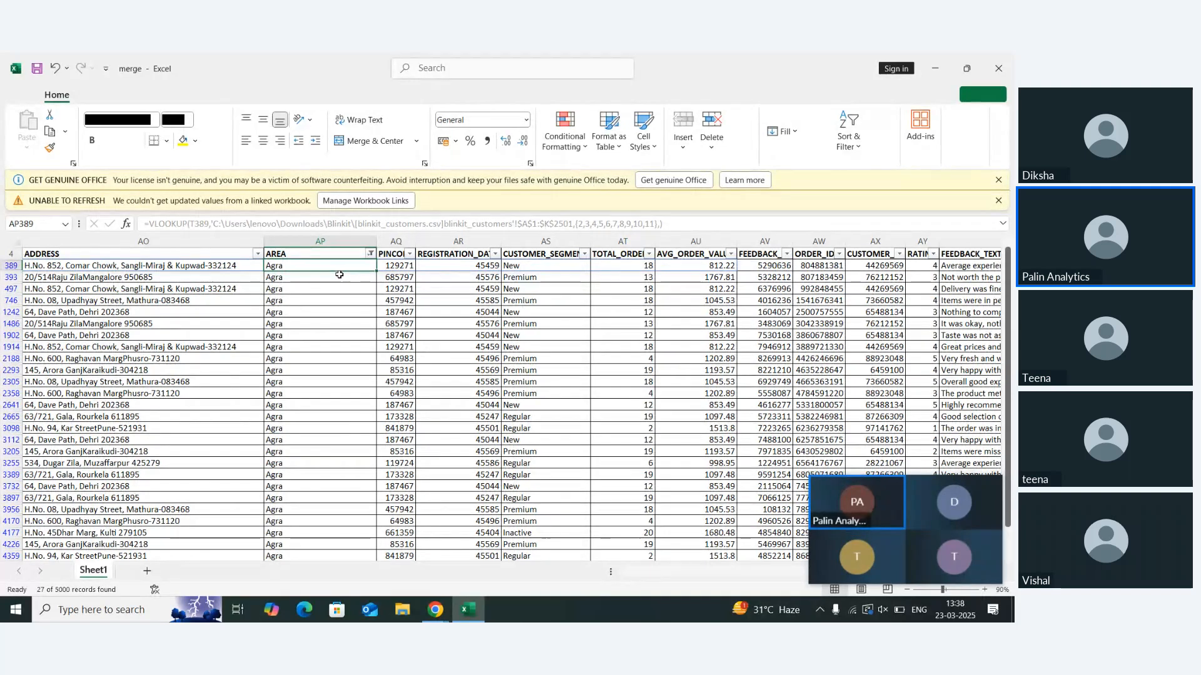
# Examine the CUSTOMER_SEGMENT entries of Agra rows 389 and 393 and the pincode of row 393
pyautogui.press('Right')
pyautogui.press('Right')
pyautogui.press('Right')
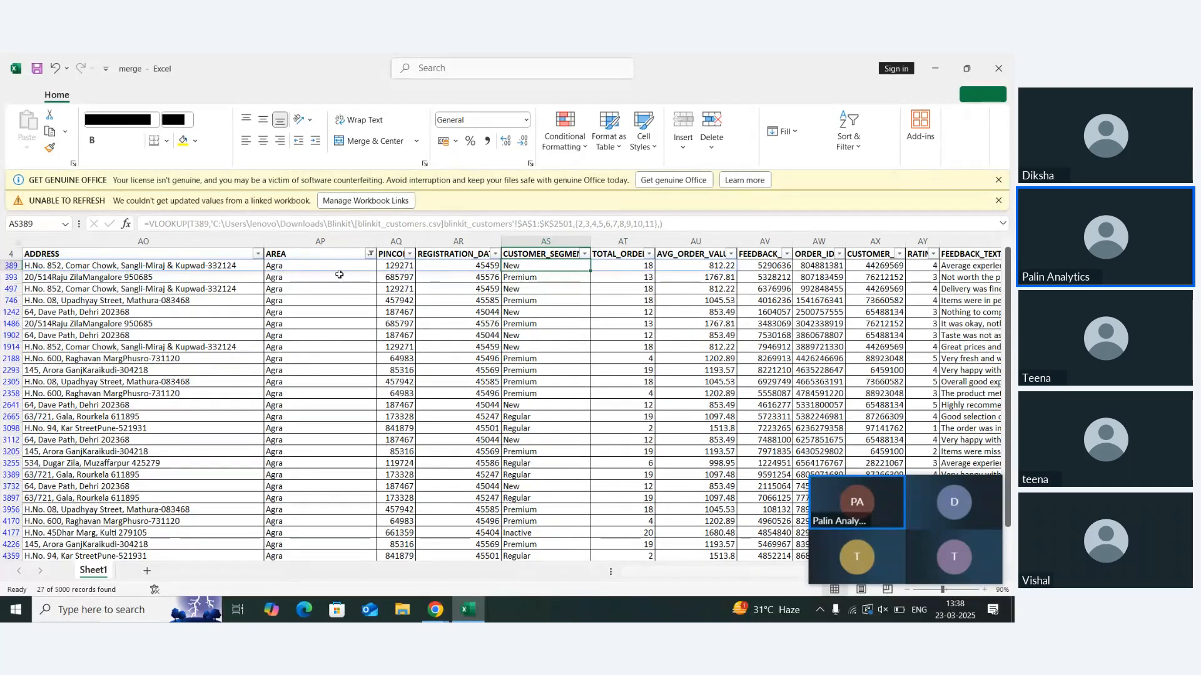
pyautogui.press('Down')
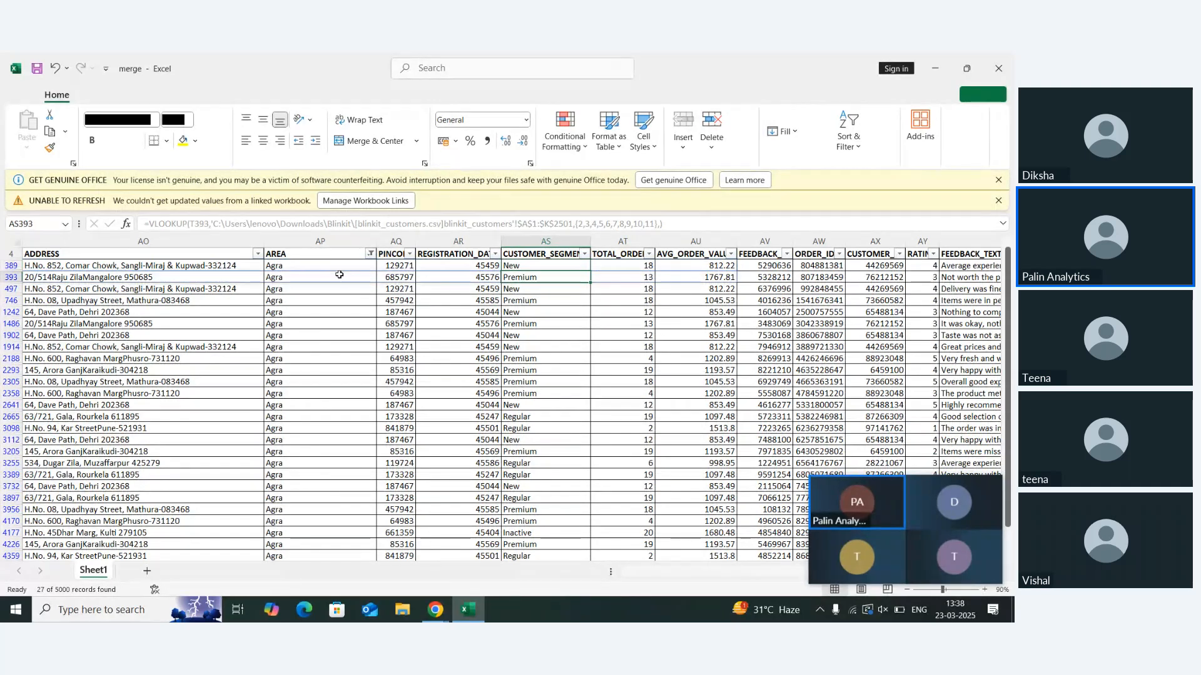
pyautogui.press('Left')
pyautogui.press('Left')
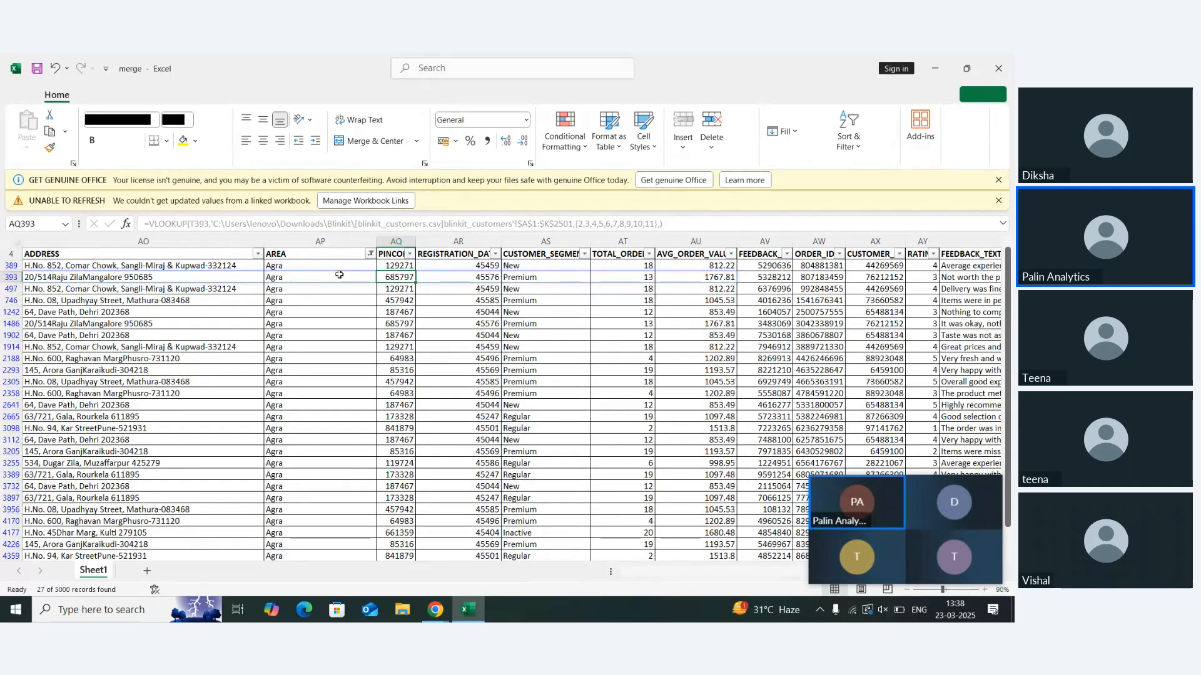
# Go through the CUSTOMER_SEGMENT entries of the Agra rows from row 393 down to row 4170
pyautogui.press('Right')
pyautogui.press('Right')
pyautogui.press('Down')
pyautogui.press('Down')
pyautogui.press('Down')
pyautogui.press('Down')
pyautogui.press('Down')
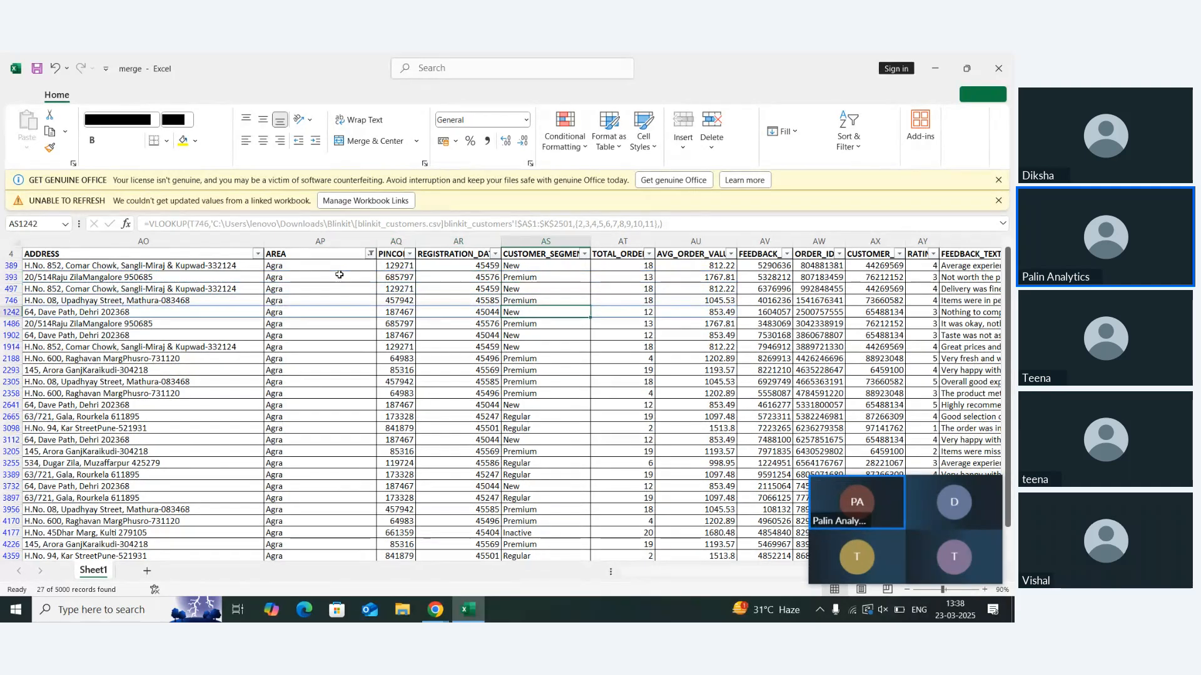
pyautogui.press('Down')
pyautogui.press('Down')
pyautogui.press('Down')
pyautogui.press('Down')
pyautogui.press('Down')
pyautogui.press('Down')
pyautogui.press('Down')
pyautogui.press('Down')
pyautogui.press('Down')
pyautogui.press('Down')
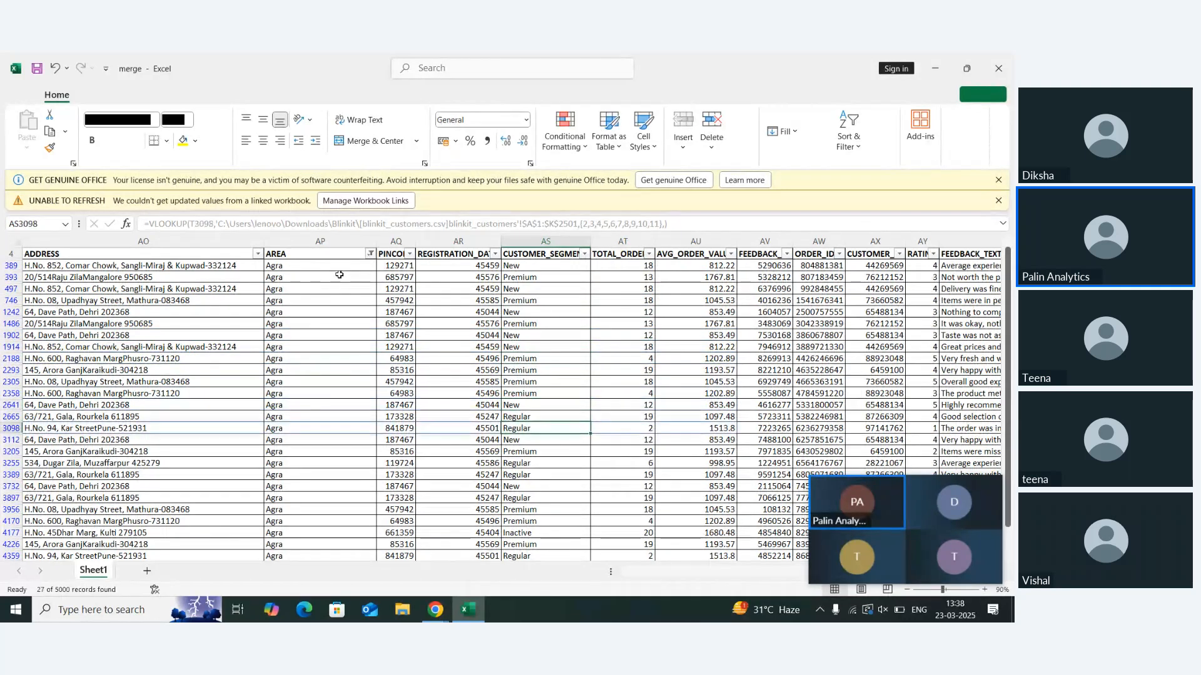
pyautogui.press('Down')
pyautogui.press('Down')
pyautogui.press('Down')
pyautogui.press('Down')
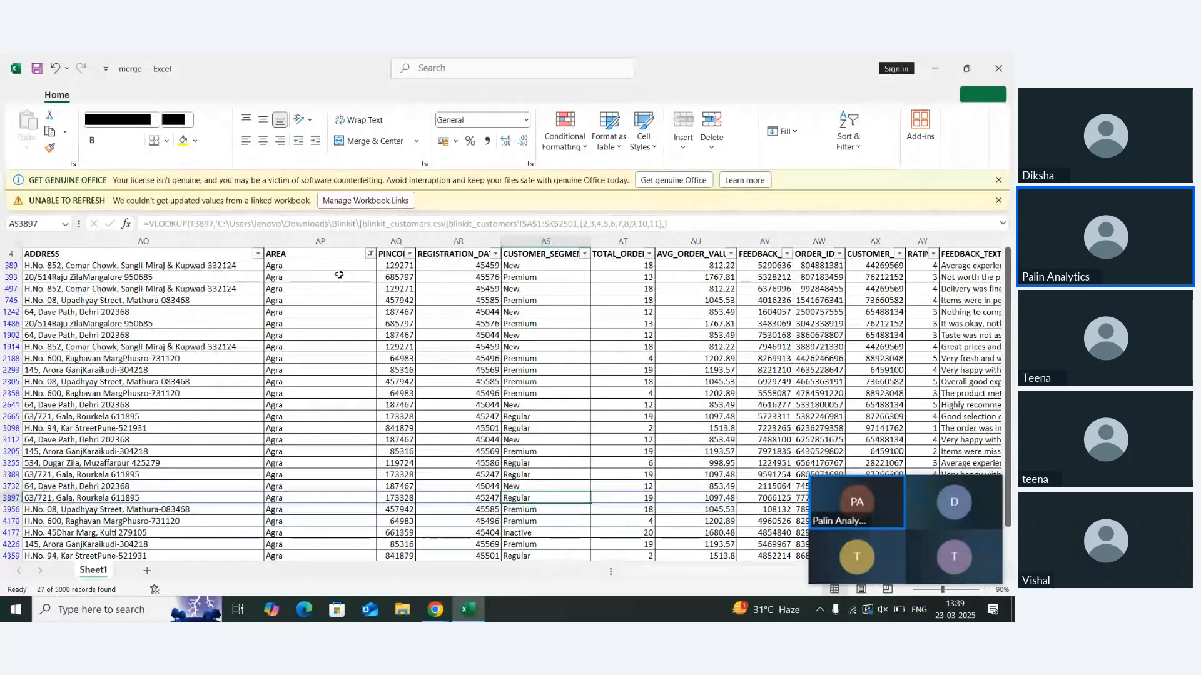
pyautogui.press('Down')
pyautogui.press('Down')
# Look across row 4170 to the feedback table's customer ID column and check its entries down to row 4226
pyautogui.press('Left')
pyautogui.press('Left')
pyautogui.press('Right')
pyautogui.press('Right')
pyautogui.press('Right')
pyautogui.press('Right')
pyautogui.press('Right')
pyautogui.press('Right')
pyautogui.press('Right')
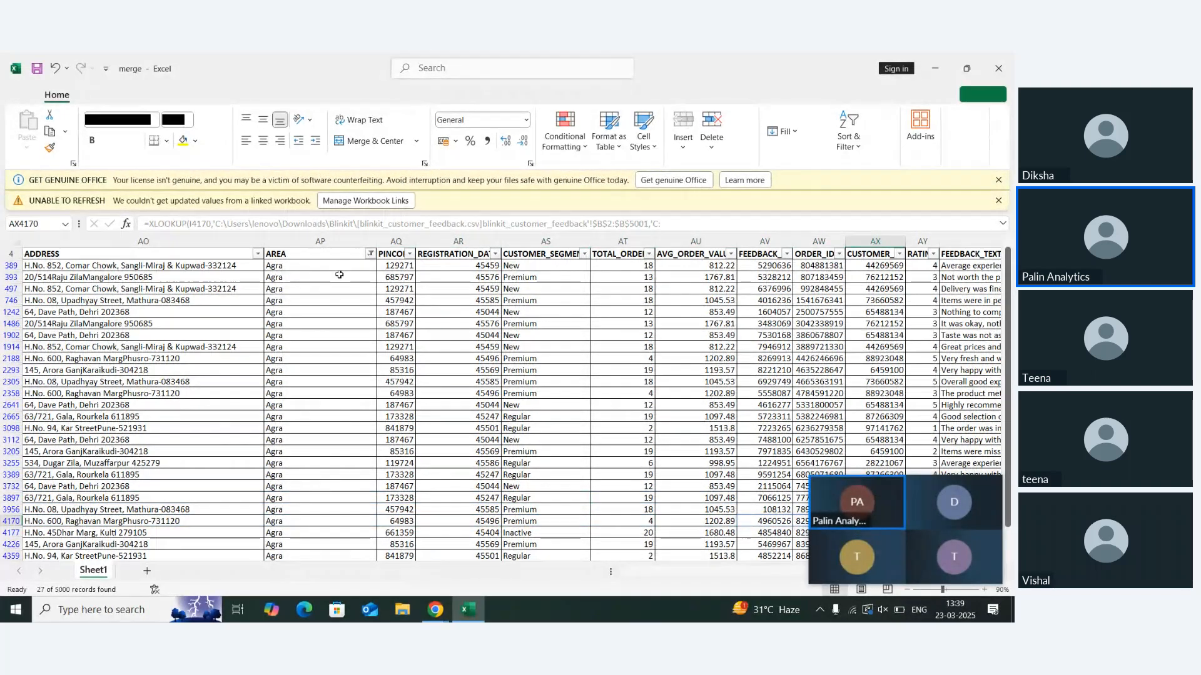
pyautogui.press('Left')
pyautogui.press('Up')
pyautogui.press('Up')
pyautogui.press('Right')
pyautogui.press('Down')
pyautogui.press('Down')
pyautogui.press('Down')
pyautogui.press('Down')
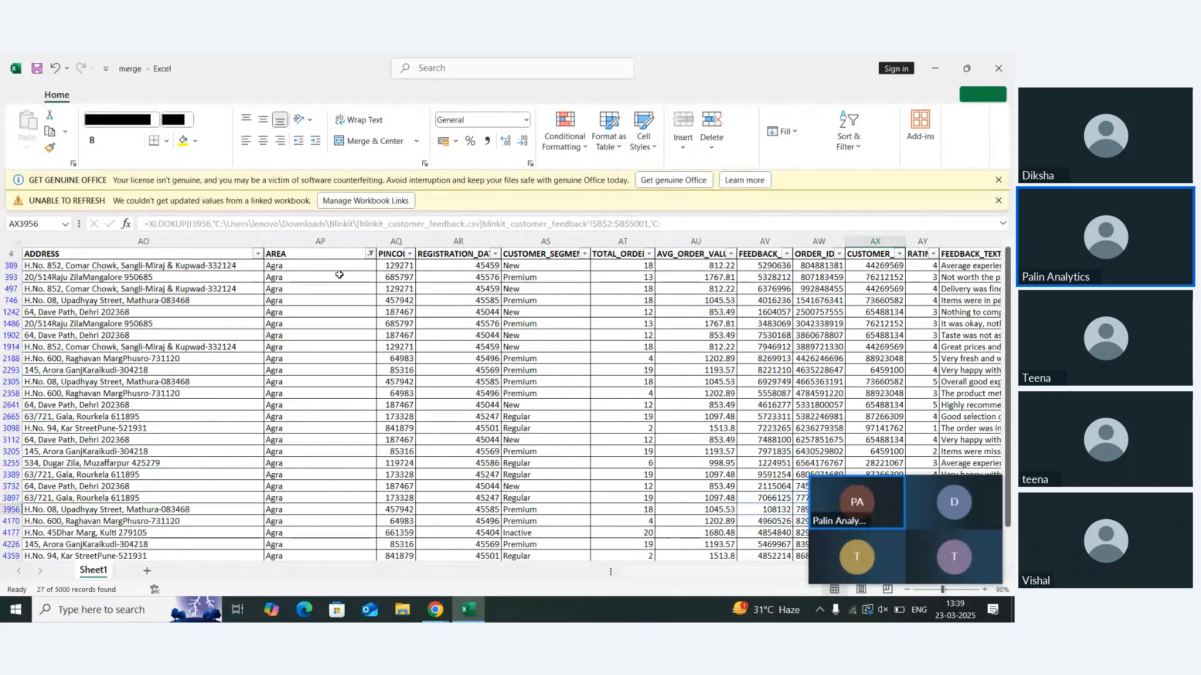
# Look across row 4226 through the rating, feedback text, category, sentiment and date columns beyond the feedback table
pyautogui.press('Right')
pyautogui.press('Right')
pyautogui.press('Right')
pyautogui.press('Right')
pyautogui.press('Right')
pyautogui.press('Right')
pyautogui.press('Right')
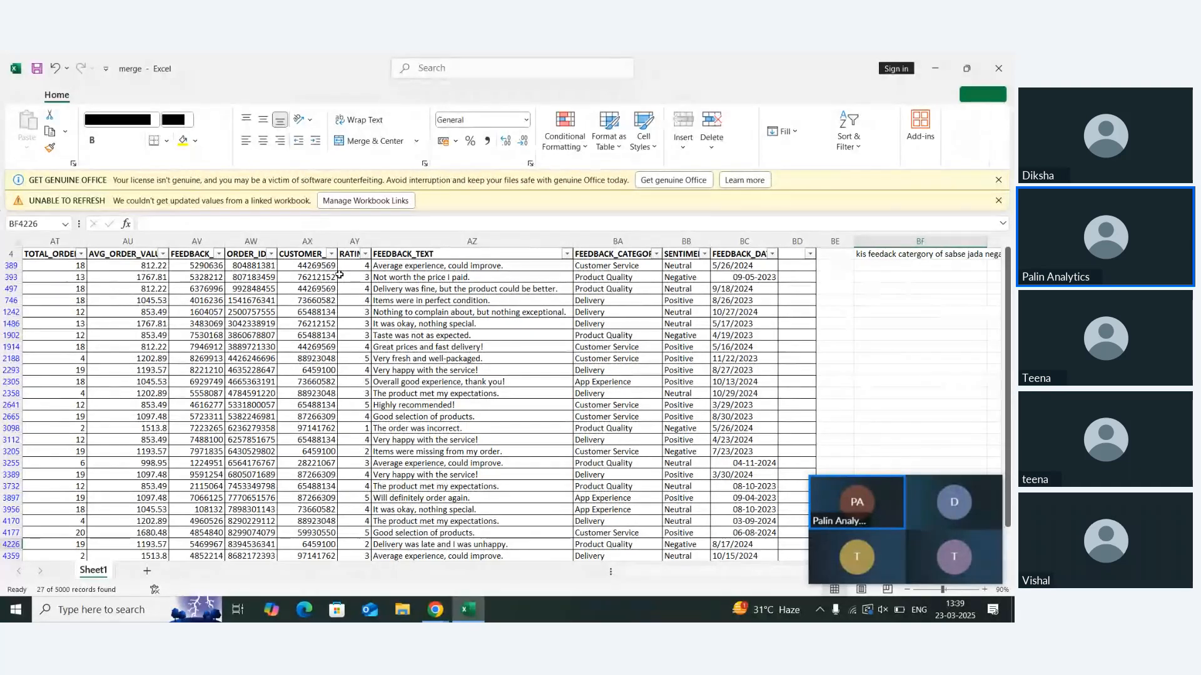
pyautogui.press('Right')
pyautogui.press('Right')
pyautogui.press('Left')
pyautogui.press('Left')
pyautogui.press('Left')
pyautogui.press('Left')
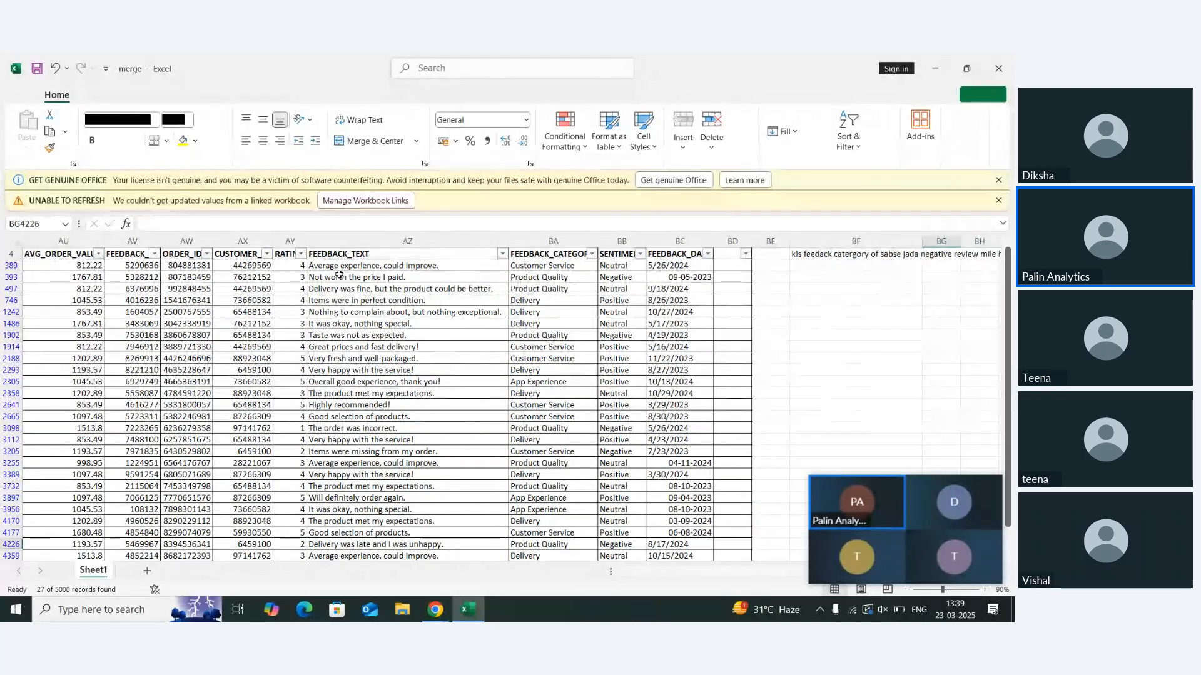
# Go up column BE beside the filtered feedback table to BE2
pyautogui.press('Down')
pyautogui.press('Down')
pyautogui.press('Right')
pyautogui.press('Up')
pyautogui.press('Up')
pyautogui.press('Up')
pyautogui.press('Up')
pyautogui.press('Up')
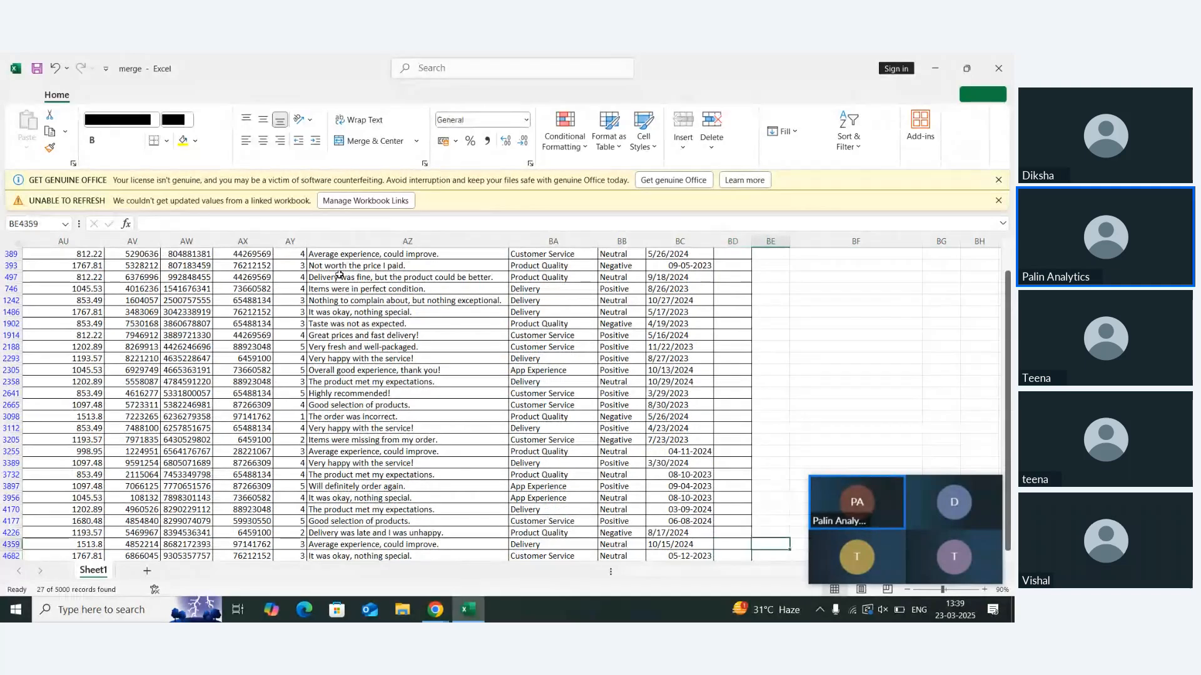
pyautogui.press('Up')
pyautogui.press('Up')
pyautogui.press('Up')
pyautogui.press('Up')
pyautogui.press('Up')
pyautogui.press('Up')
pyautogui.press('Up')
pyautogui.press('Up')
pyautogui.press('Up')
pyautogui.press('Up')
pyautogui.press('Up')
pyautogui.press('Up')
pyautogui.press('Up')
pyautogui.press('Up')
pyautogui.press('Up')
pyautogui.press('Up')
pyautogui.press('Up')
pyautogui.press('Up')
pyautogui.press('Up')
pyautogui.press('Up')
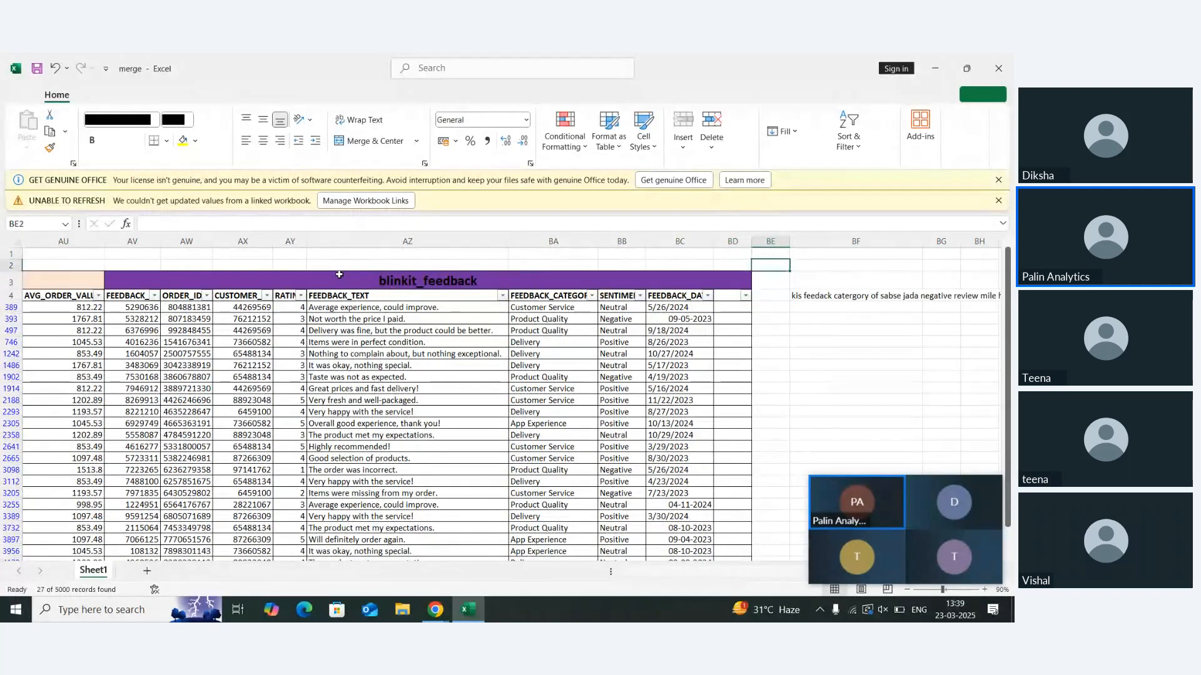
# Remove the filter from the merged dataset so all rows are shown
pyautogui.press('Right')
pyautogui.press('Up')
pyautogui.press('Right')
pyautogui.press('Right')
pyautogui.press('Right')
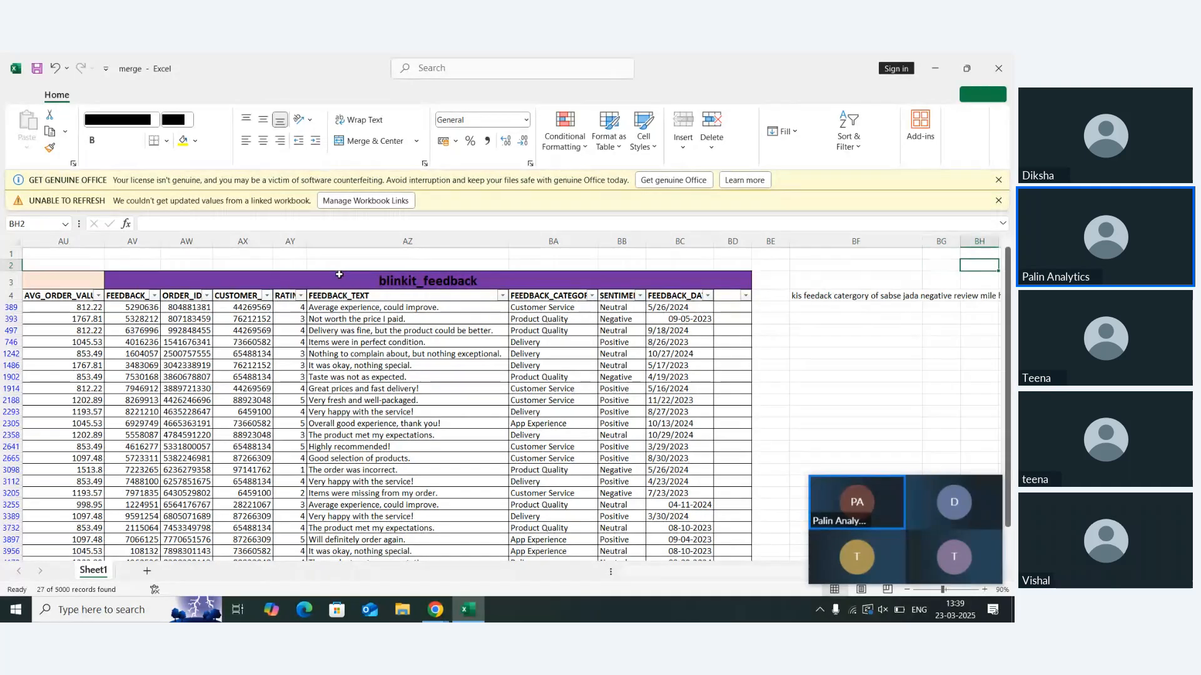
pyautogui.press('Left')
pyautogui.hotkey('ctrl', 'shift', 'l')
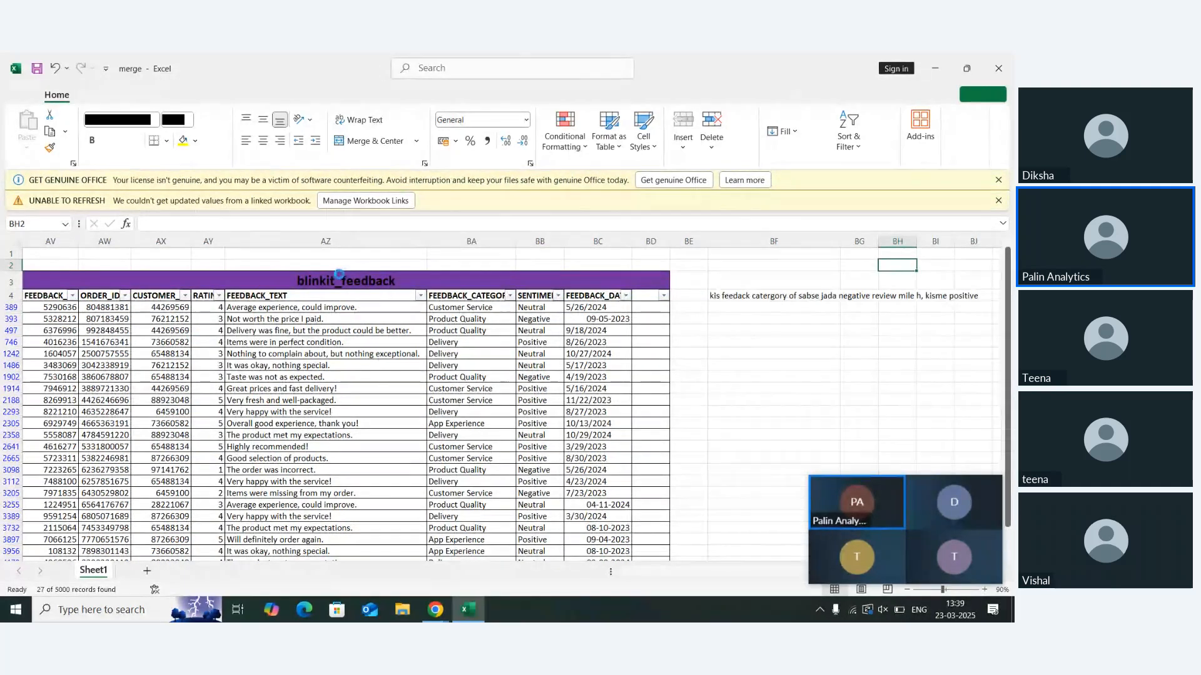
# Go through the business questions in column BF down to the store sales to delivery partners ratio in BF15
pyautogui.press('Left')
pyautogui.press('Left')
pyautogui.press('Down')
pyautogui.press('Down')
pyautogui.press('Down')
pyautogui.press('Down')
pyautogui.press('Down')
pyautogui.press('Down')
pyautogui.press('Down')
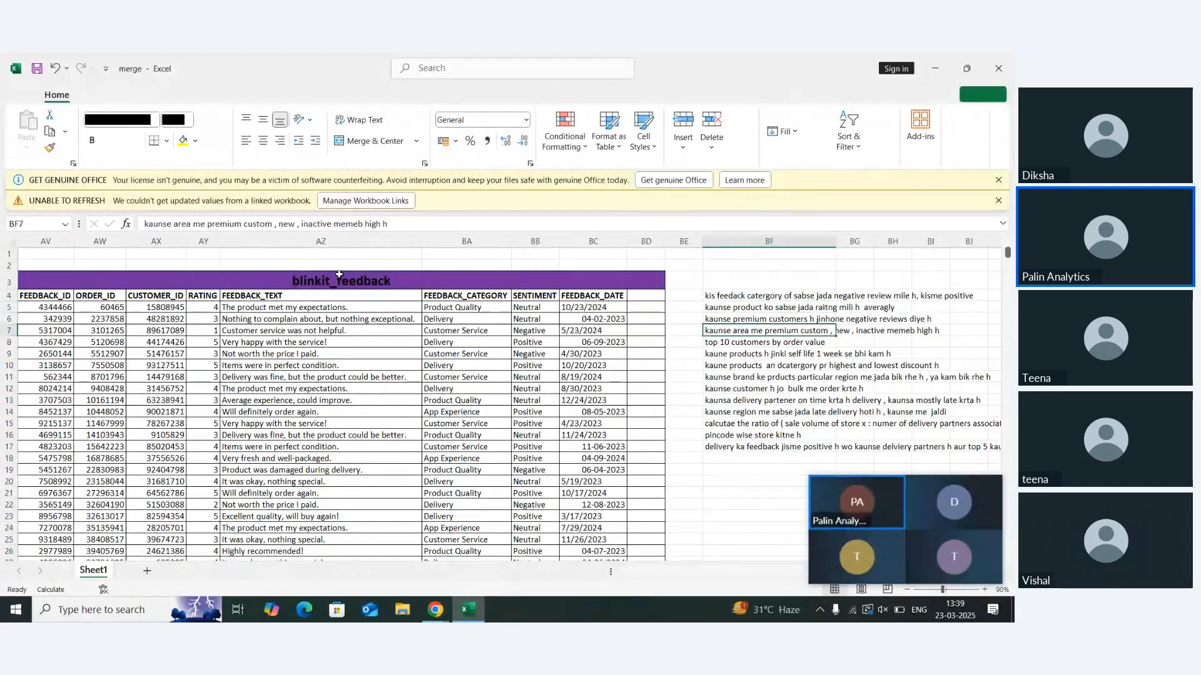
pyautogui.press('Down')
pyautogui.press('Down')
pyautogui.press('Down')
pyautogui.press('Down')
pyautogui.press('Down')
pyautogui.press('Down')
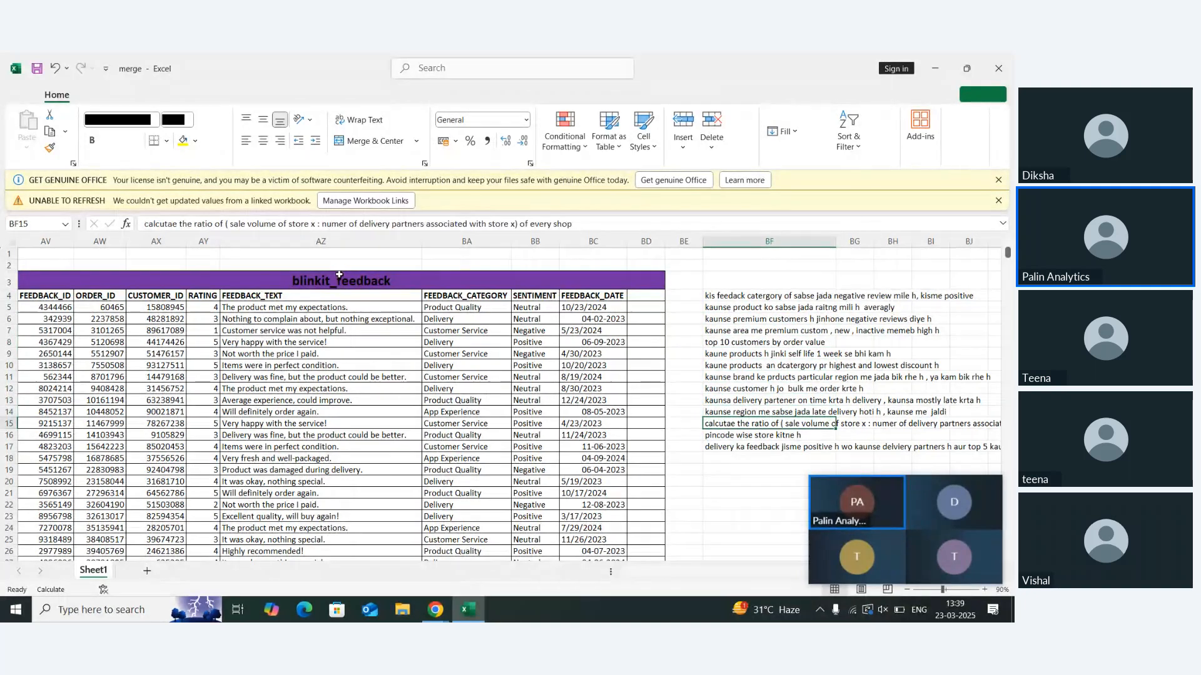
# Review the store ratio question in BF15 together with the pincode-wise store question in BF16
pyautogui.press('Up')
pyautogui.press('Down')
pyautogui.press('Down')
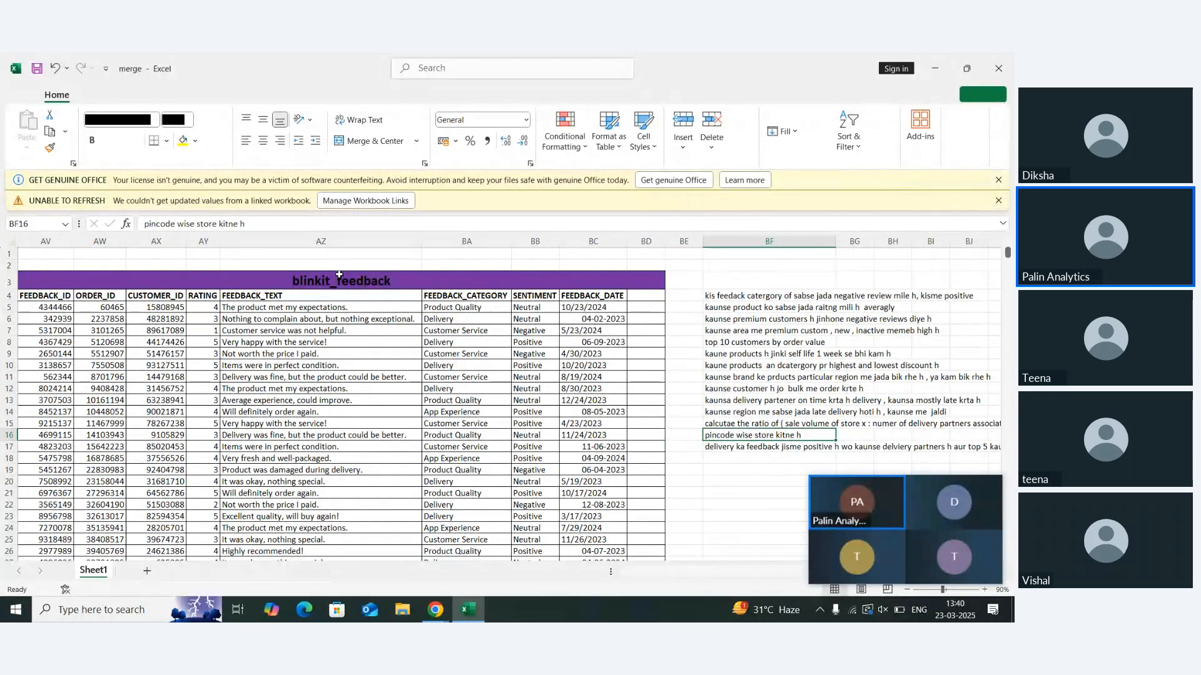
pyautogui.press('Up')
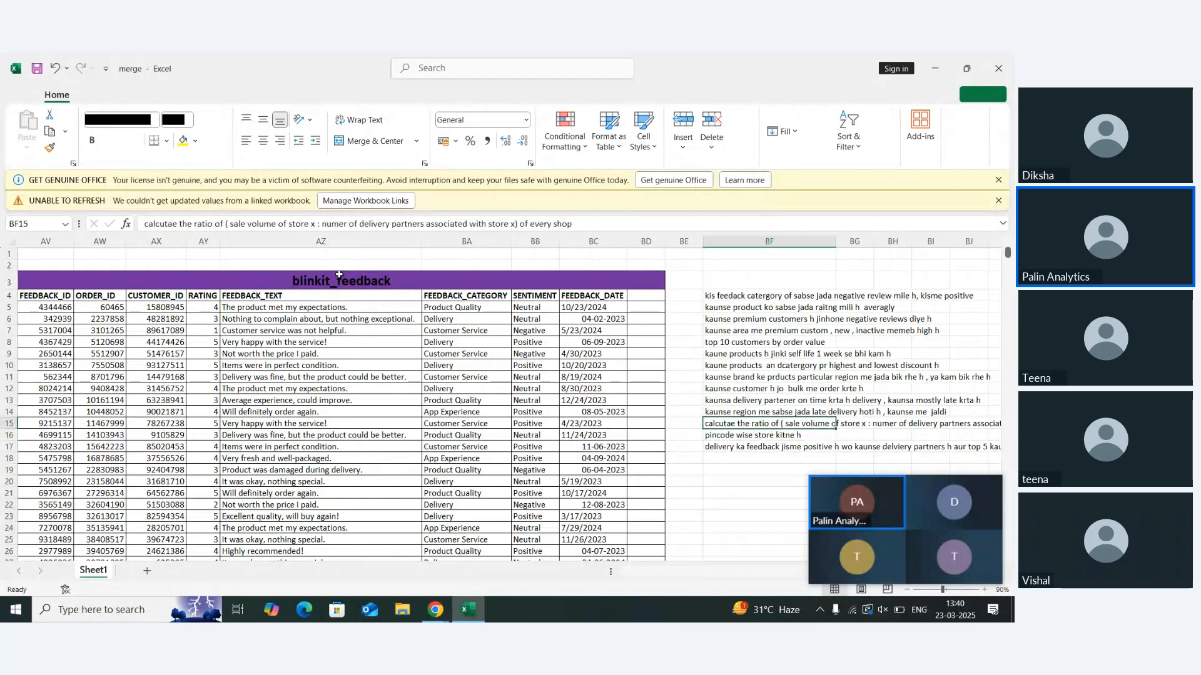
pyautogui.press('Down')
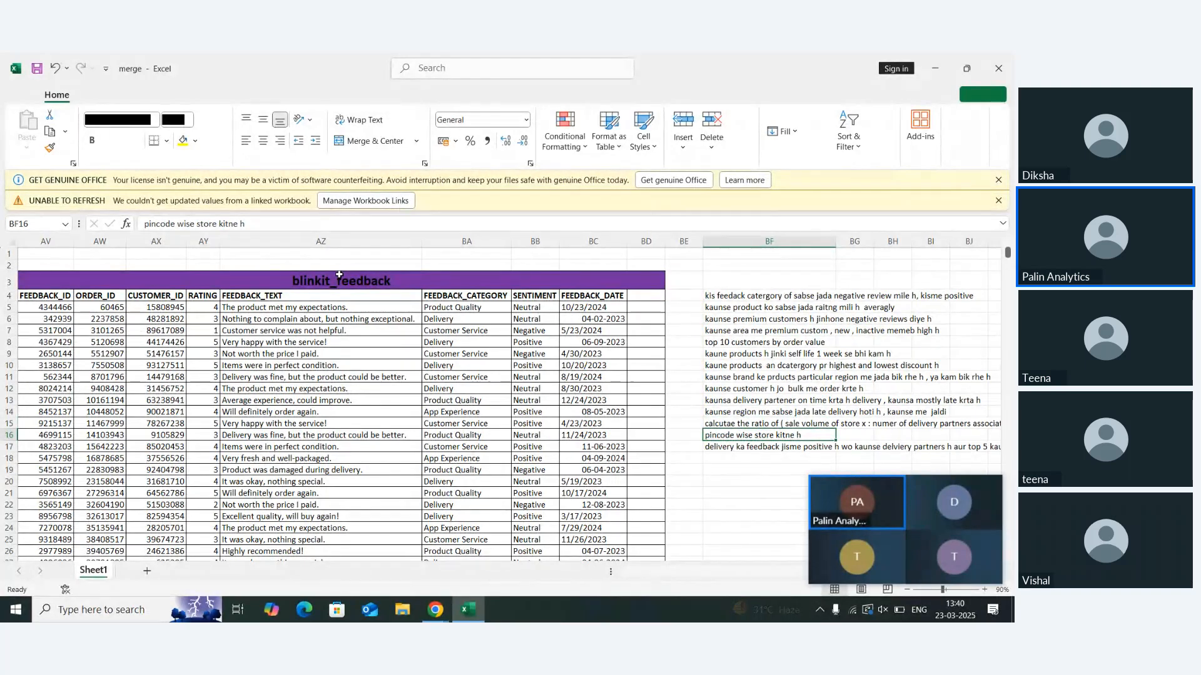
# Check row 16 of the feedback table for columns that could answer the pincode-wise store question in BF16
pyautogui.press('Left')
pyautogui.press('Left')
pyautogui.press('Left')
pyautogui.press('Left')
pyautogui.press('Left')
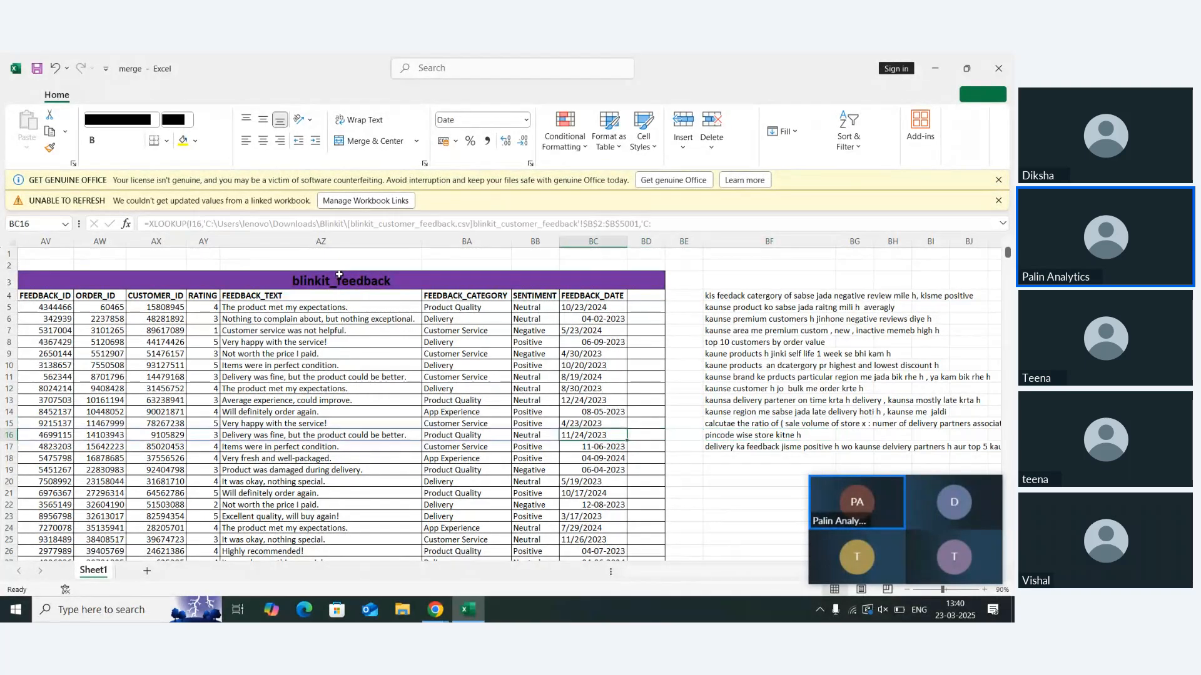
pyautogui.press('Left')
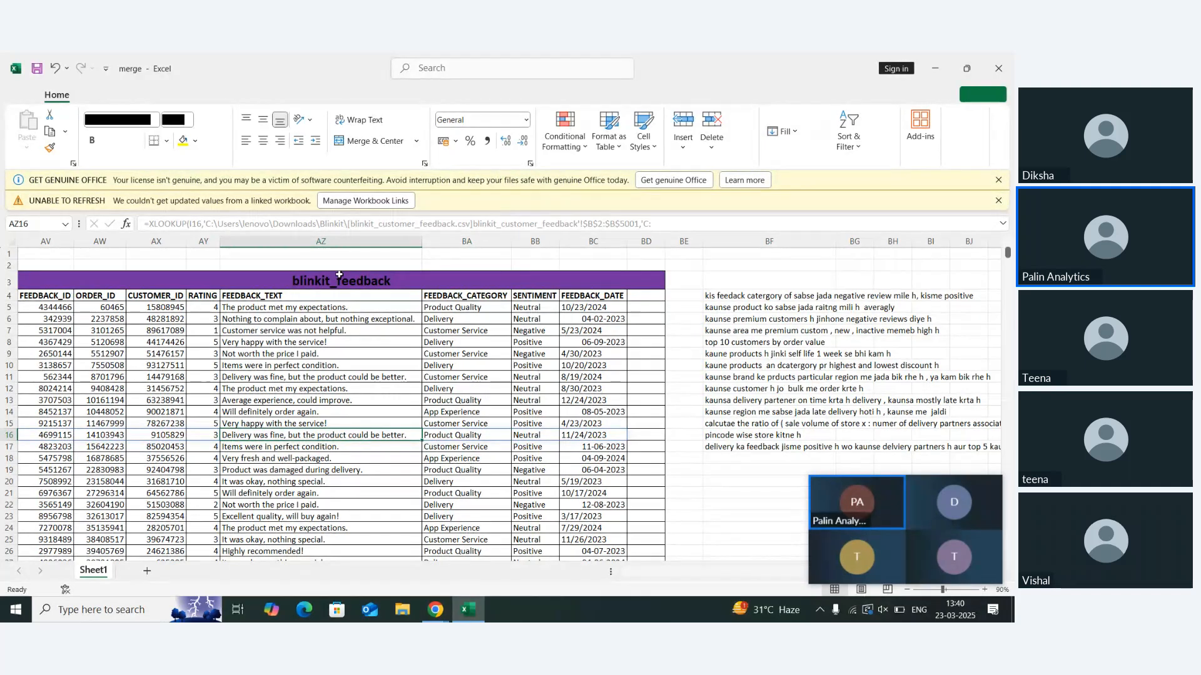
pyautogui.press('Right')
pyautogui.press('Right')
pyautogui.press('Right')
pyautogui.press('Right')
pyautogui.press('Right')
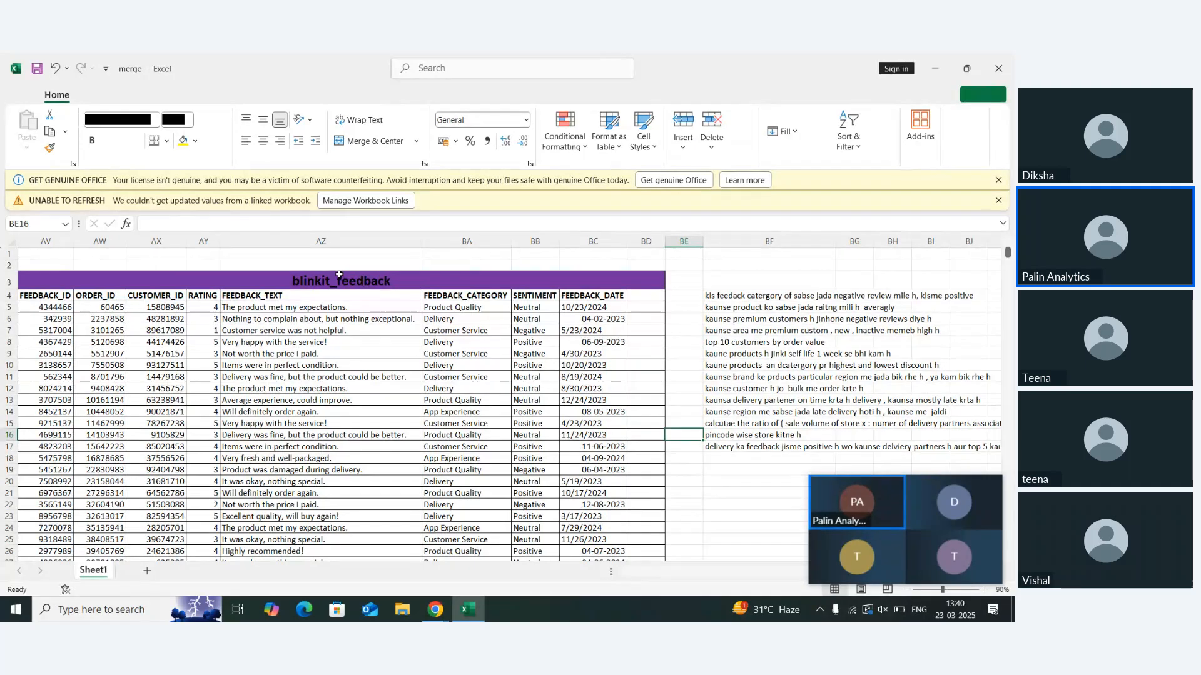
pyautogui.press('Right')
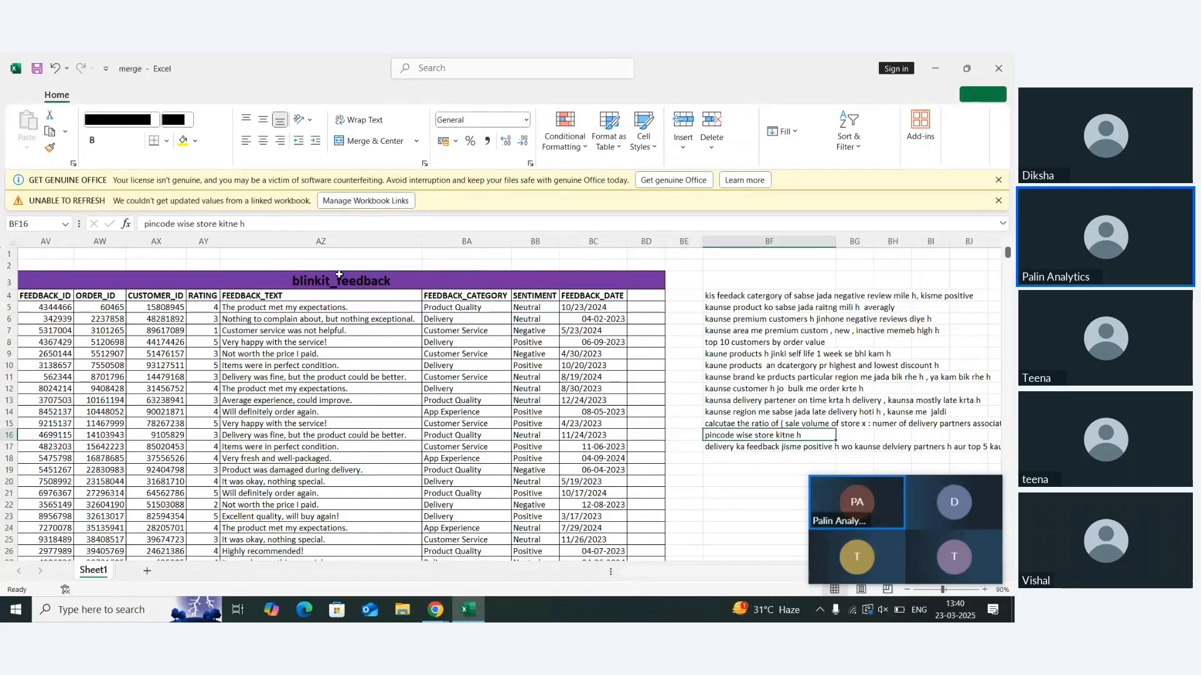
# Read the full question in BF17 about delivery partners with positive delivery feedback and the top 5 among them
pyautogui.press('Down')
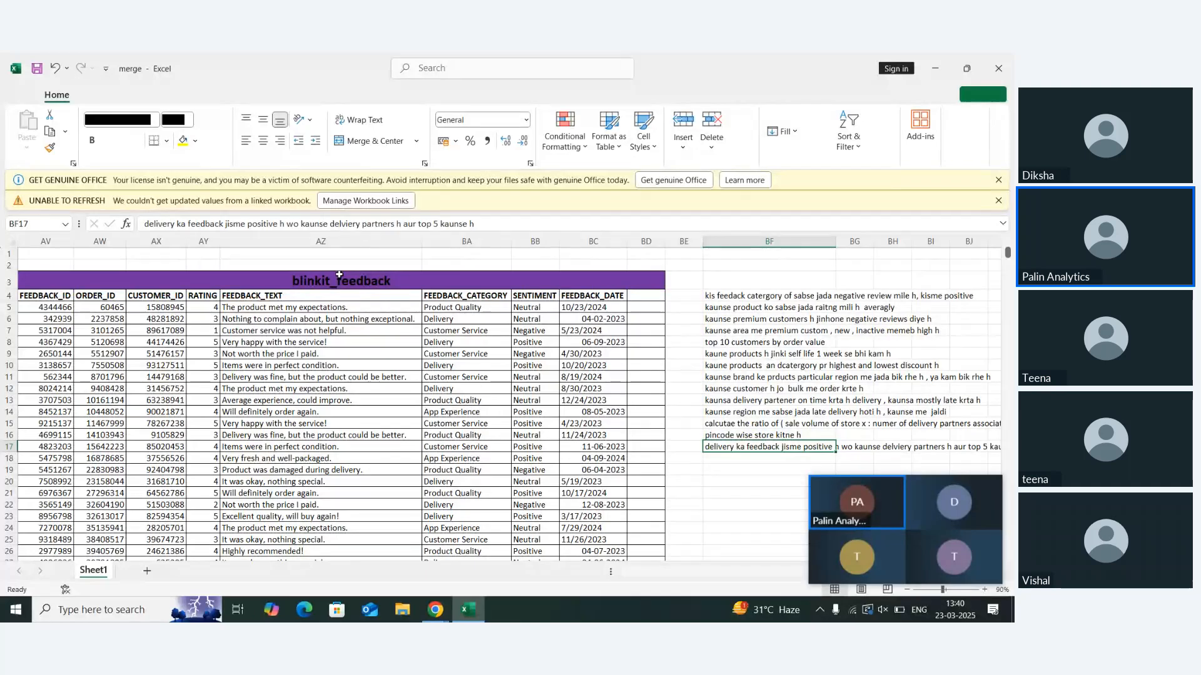
pyautogui.press('Right')
pyautogui.press('Right')
pyautogui.press('Right')
pyautogui.press('Right')
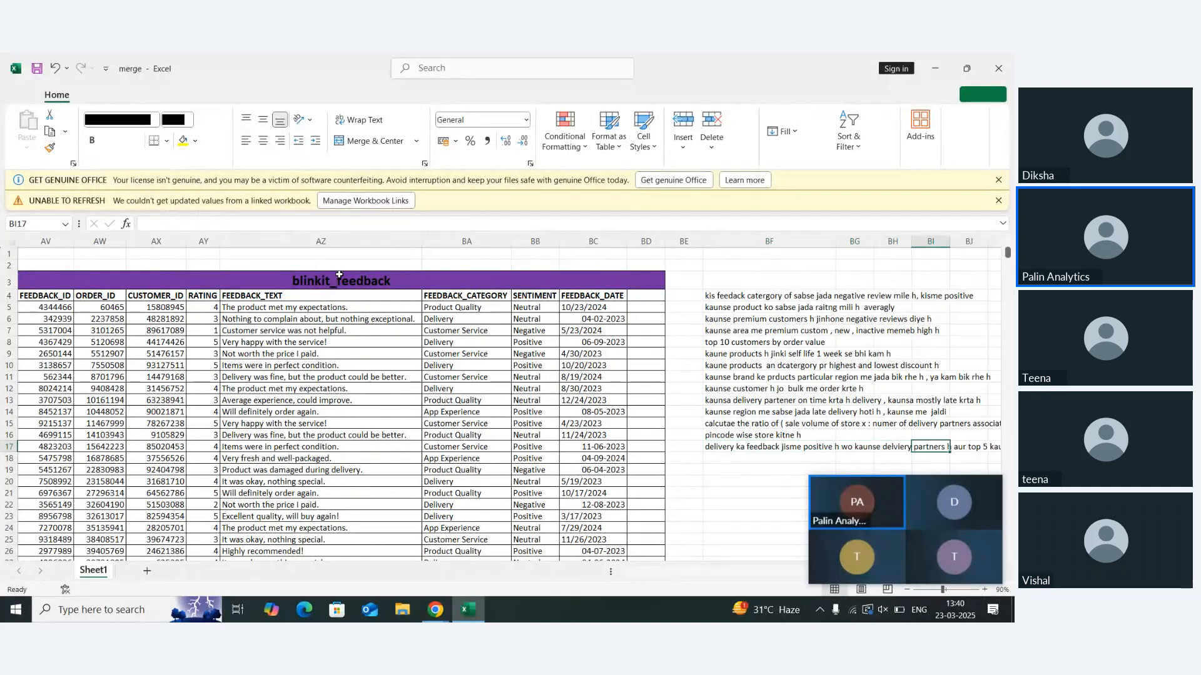
pyautogui.press('Right')
pyautogui.press('Right')
pyautogui.press('Left')
pyautogui.press('Left')
pyautogui.press('Left')
pyautogui.press('Left')
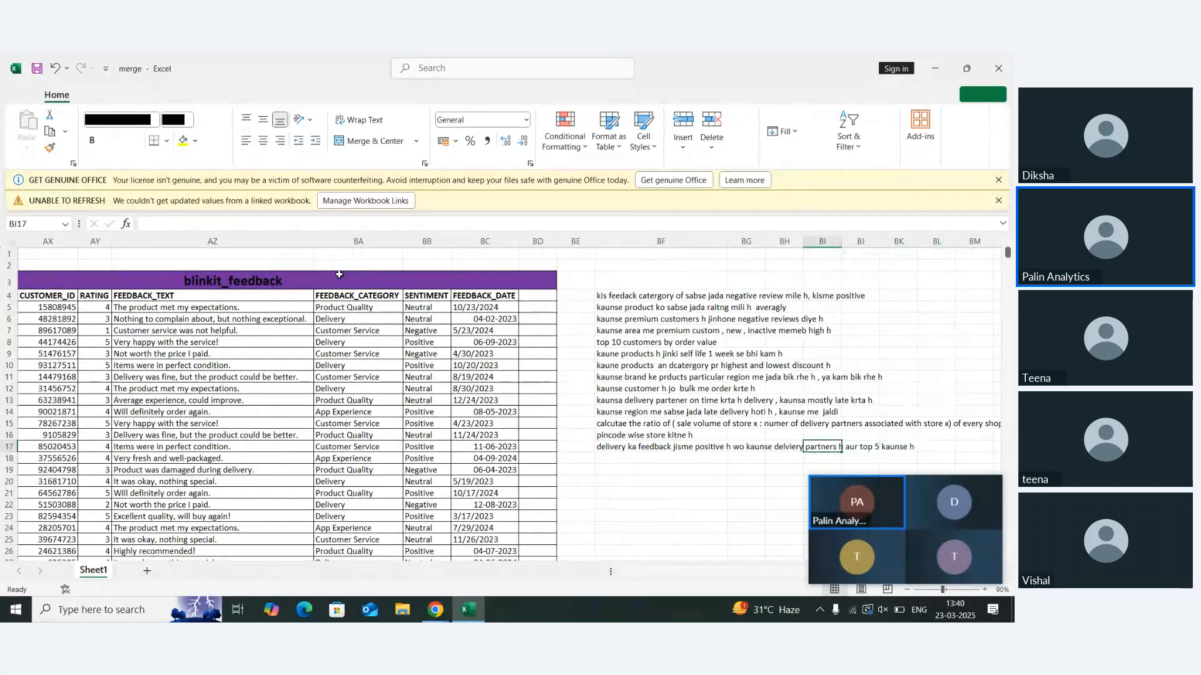
pyautogui.press('Left')
pyautogui.press('Left')
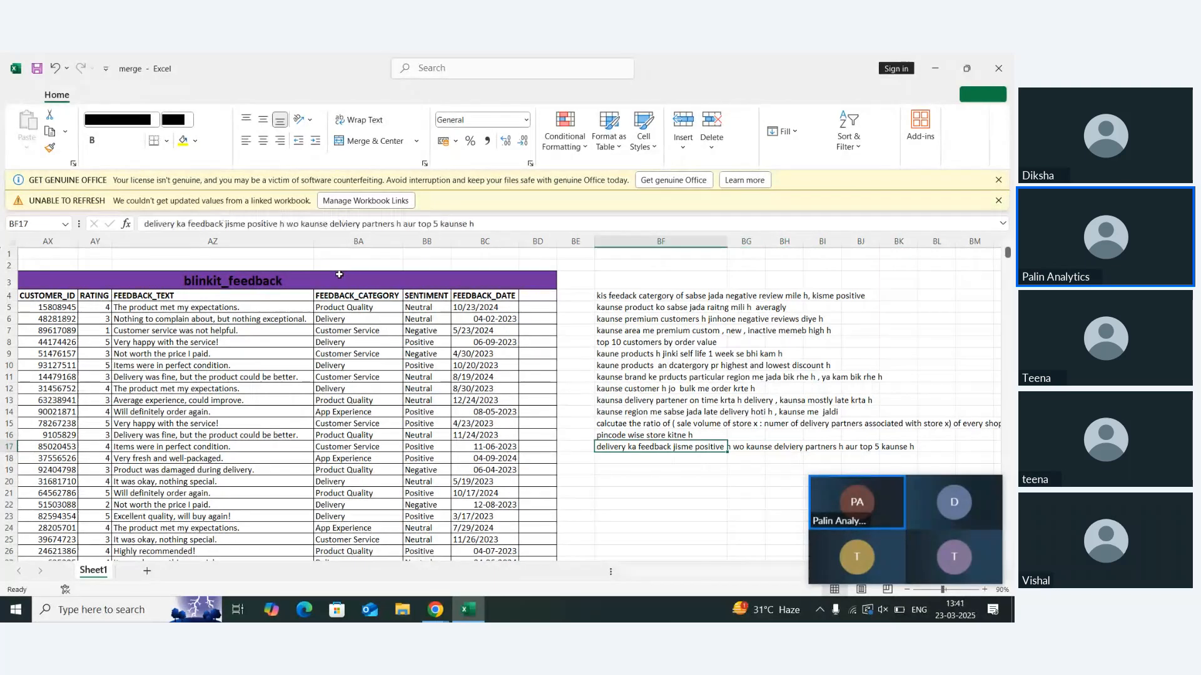
# Go back through the feedback columns into the blinkit_customers section and examine its fields as far as CUSTOMER_NAME
pyautogui.press('Left')
pyautogui.press('Left')
pyautogui.press('Left')
pyautogui.press('Left')
pyautogui.press('Left')
pyautogui.press('Left')
pyautogui.press('Left')
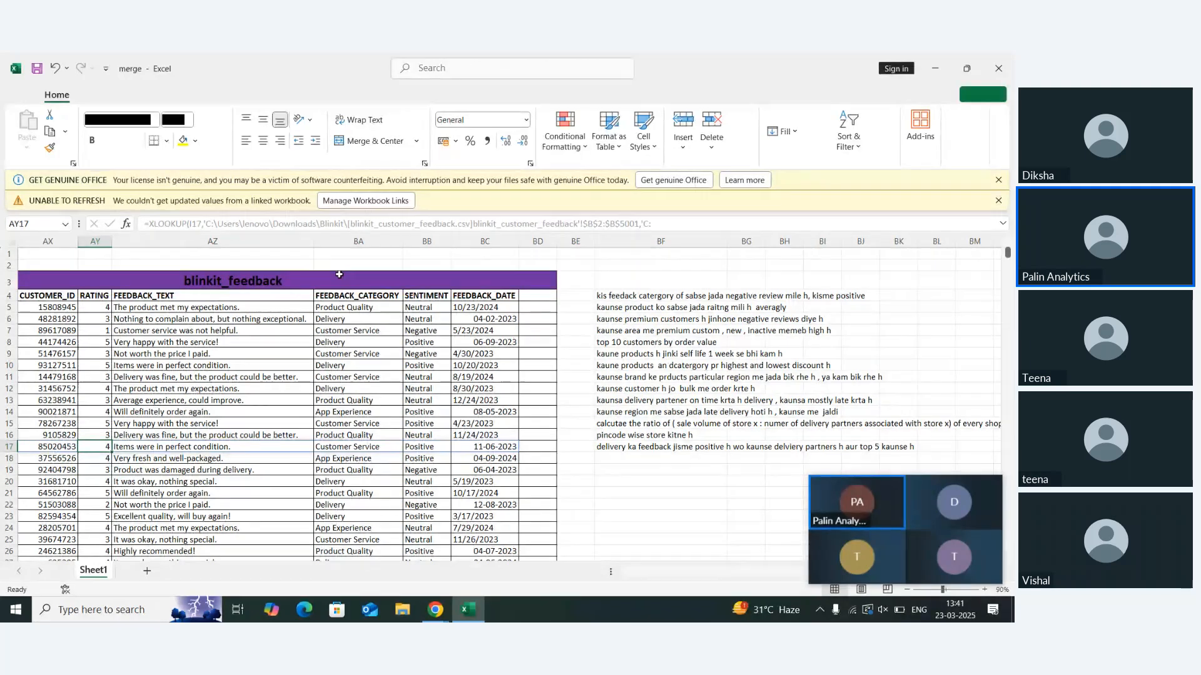
pyautogui.hotkey('ctrl', 'a')
pyautogui.hscroll(-5, 252, 389)
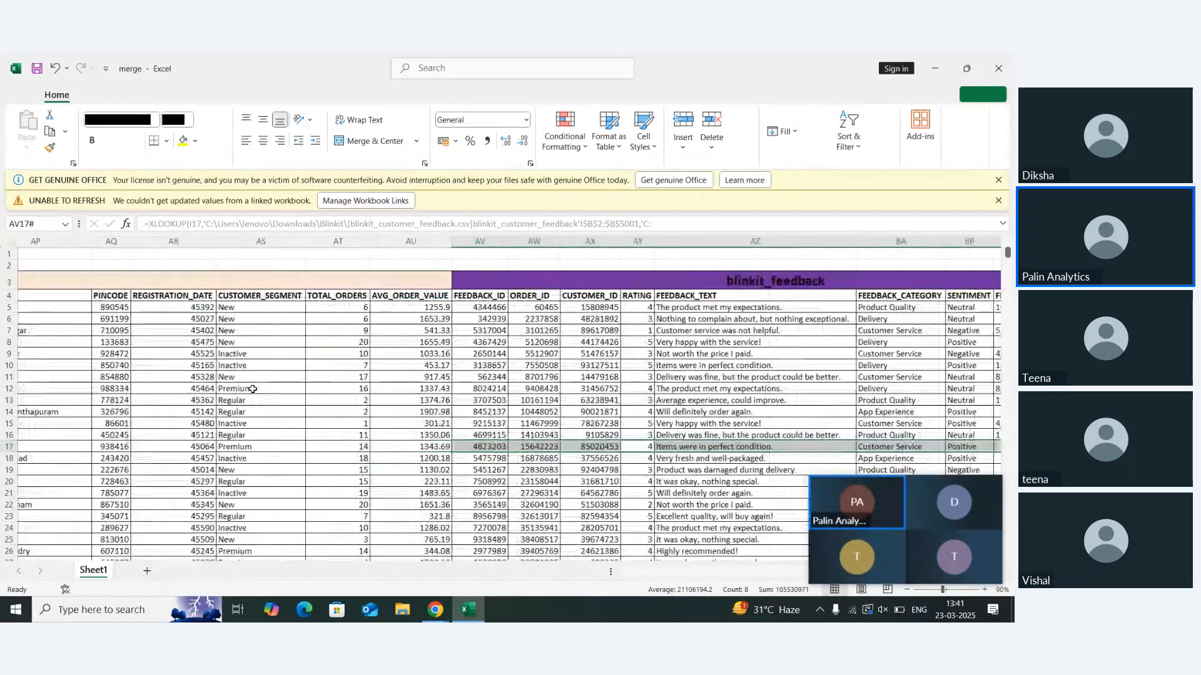
pyautogui.click(253, 389)
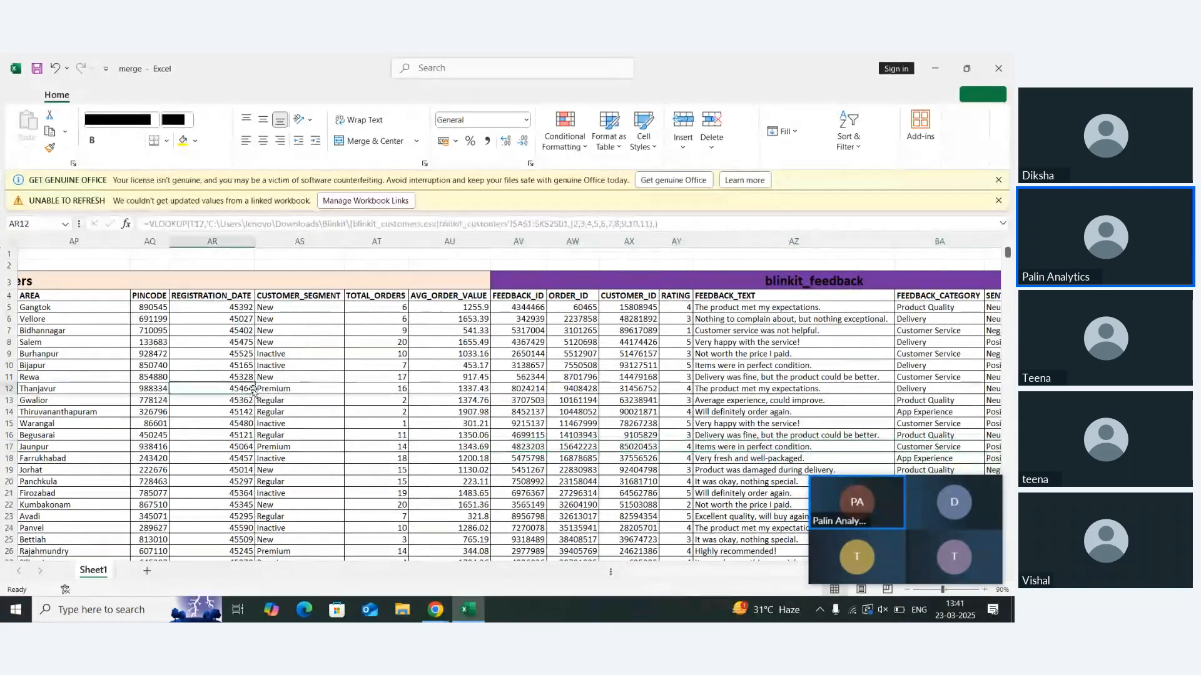
pyautogui.hotkey('ctrl', 'a')
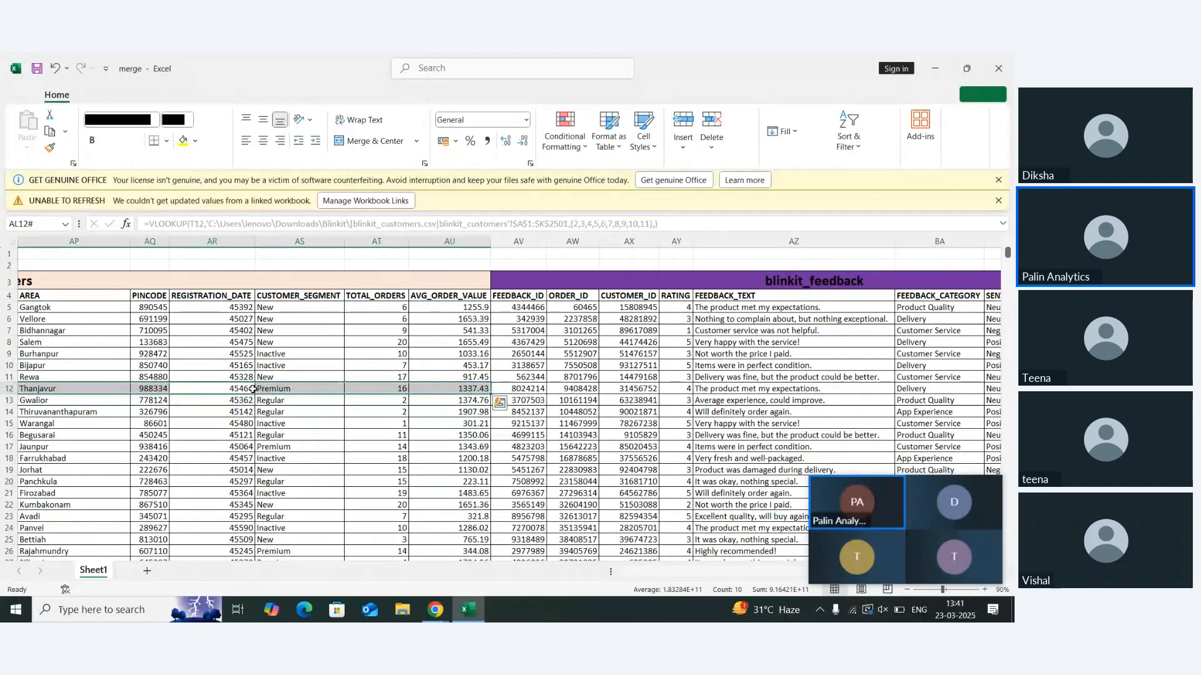
pyautogui.click(372, 453)
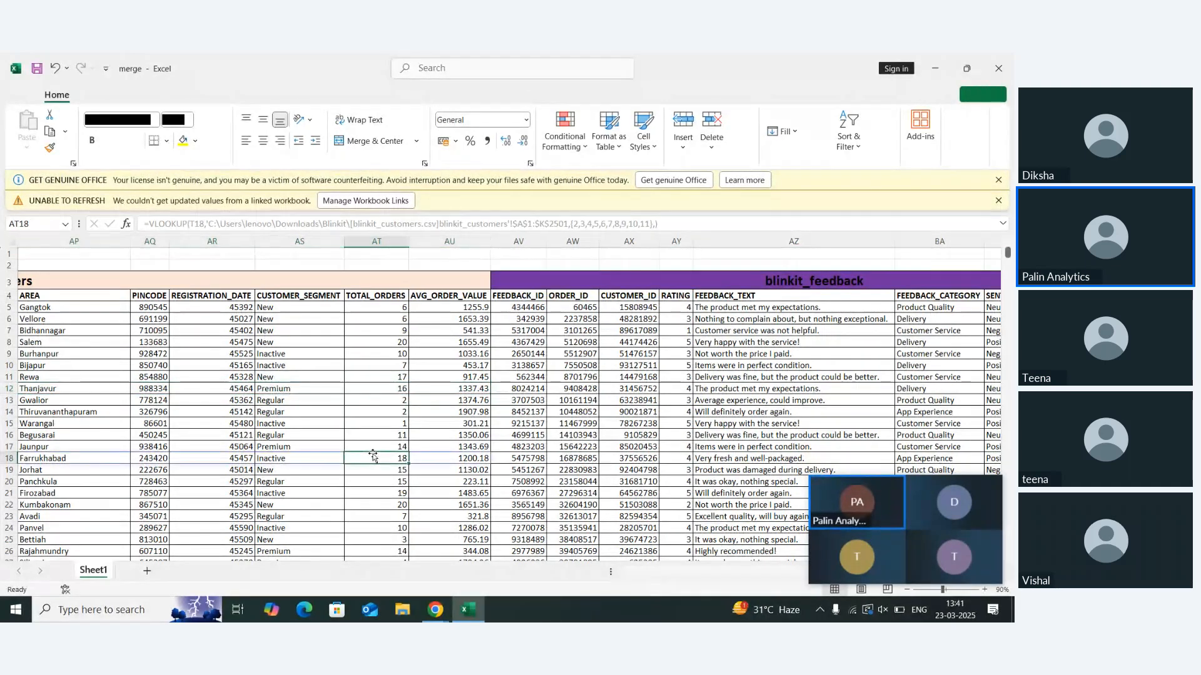
pyautogui.hscroll(-4, 372, 453)
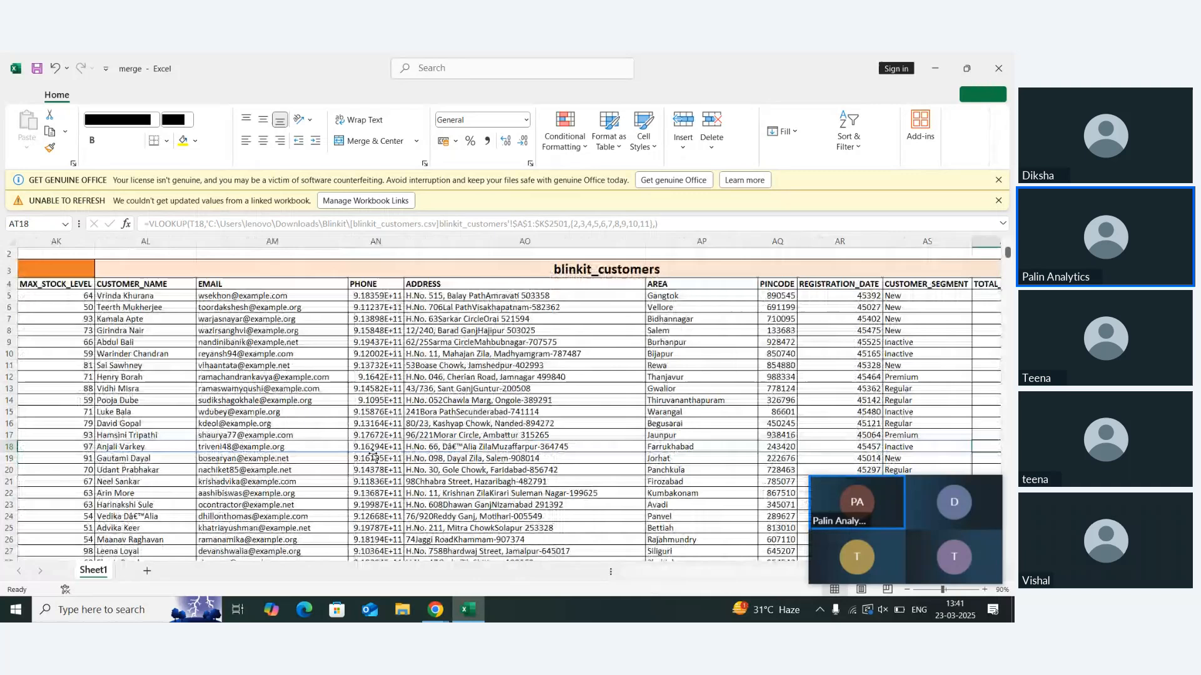
pyautogui.click(417, 365)
pyautogui.click(277, 355)
pyautogui.click(160, 343)
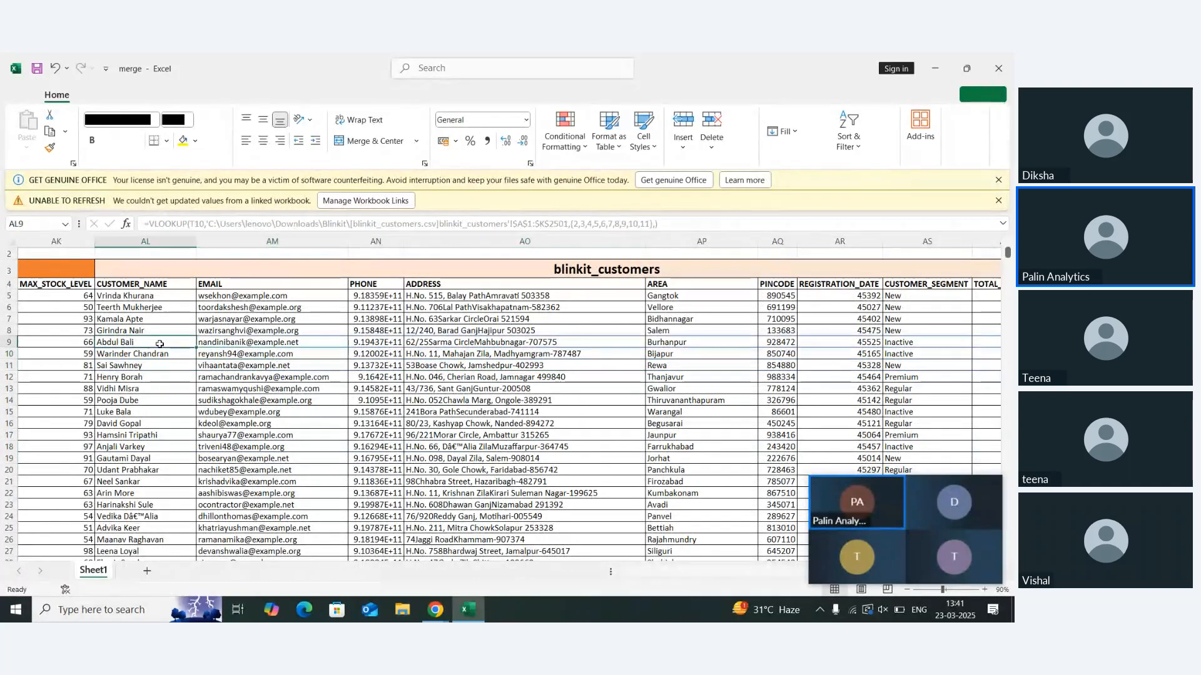
pyautogui.click(92, 95)
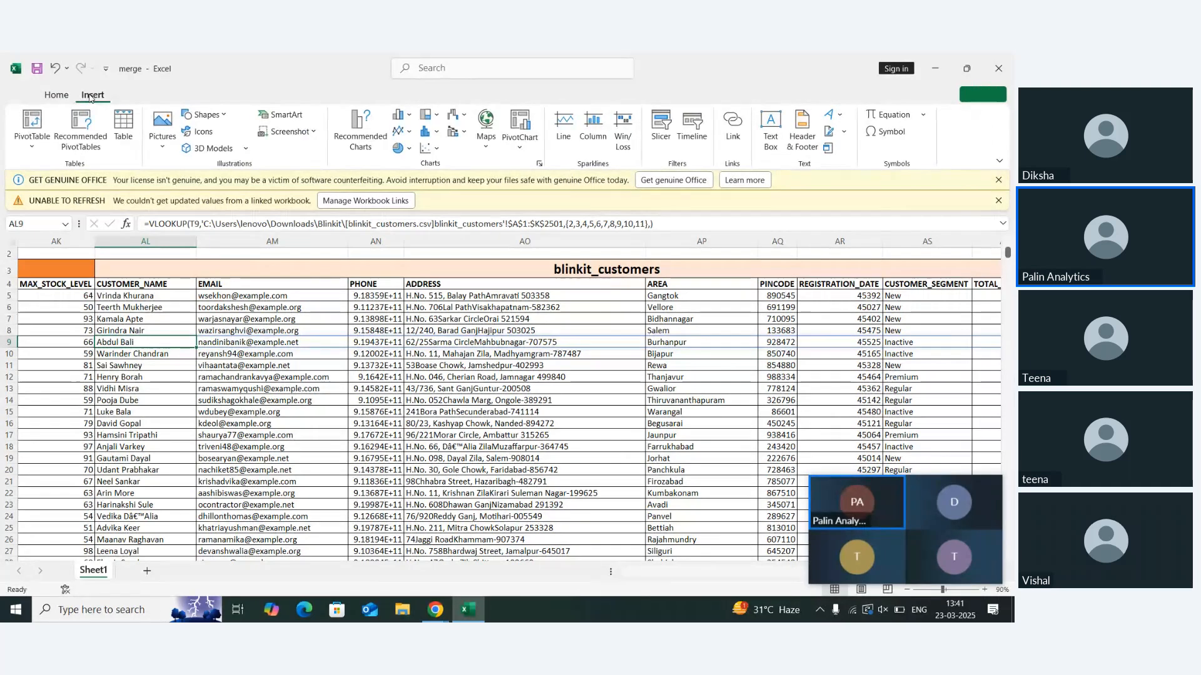
pyautogui.click(37, 118)
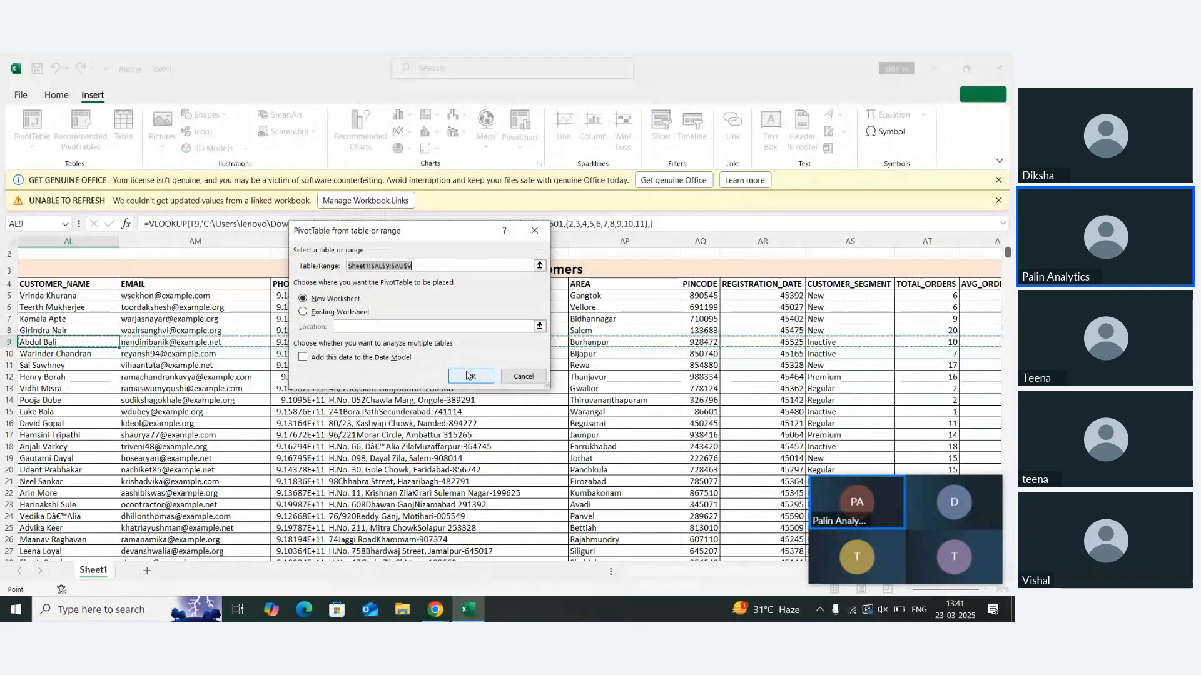
pyautogui.click(522, 377)
# Create a PivotTable in a new worksheet from the whole merged dataset, ORDER_ID through FEEDBACK_DATE, including the header row
pyautogui.hscroll(-5, 325, 363)
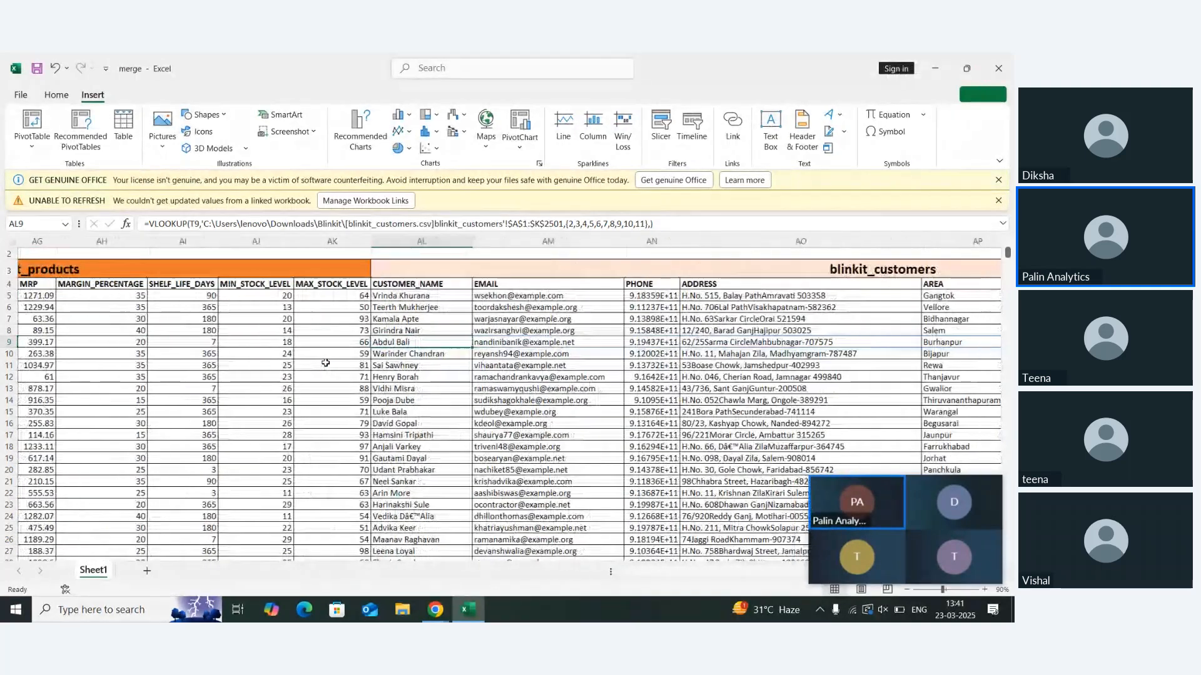
pyautogui.hscroll(-1, 105, 352)
pyautogui.scroll(-1, 105, 352)
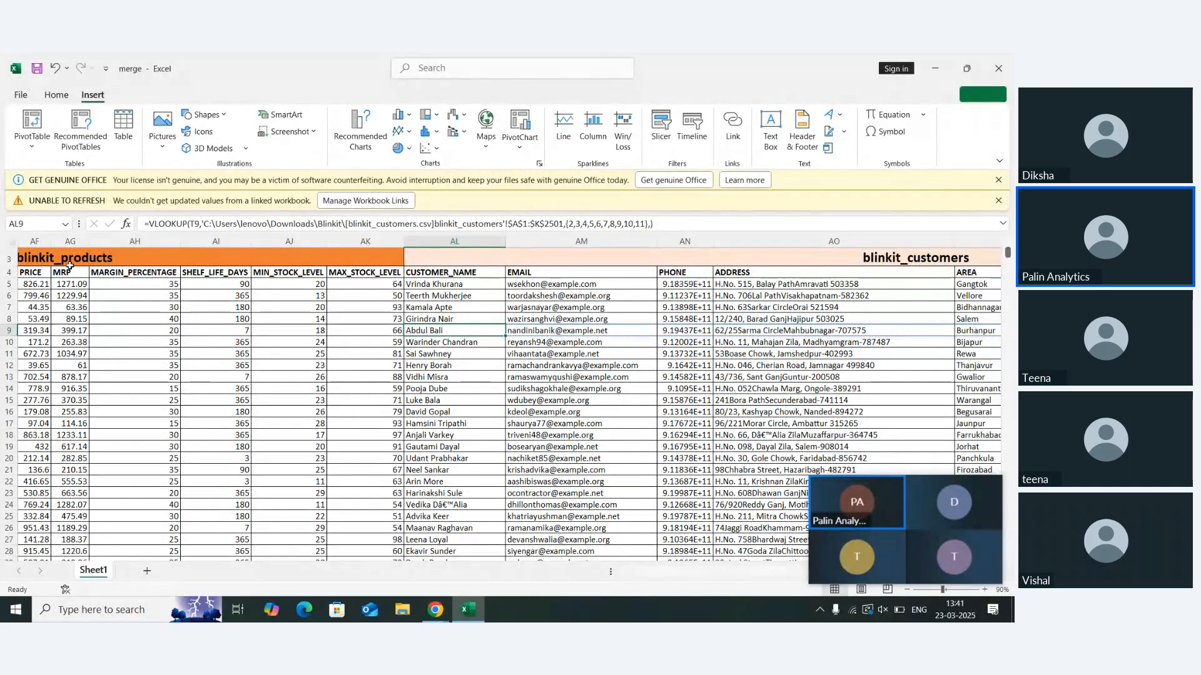
pyautogui.click(70, 263)
pyautogui.press('Left')
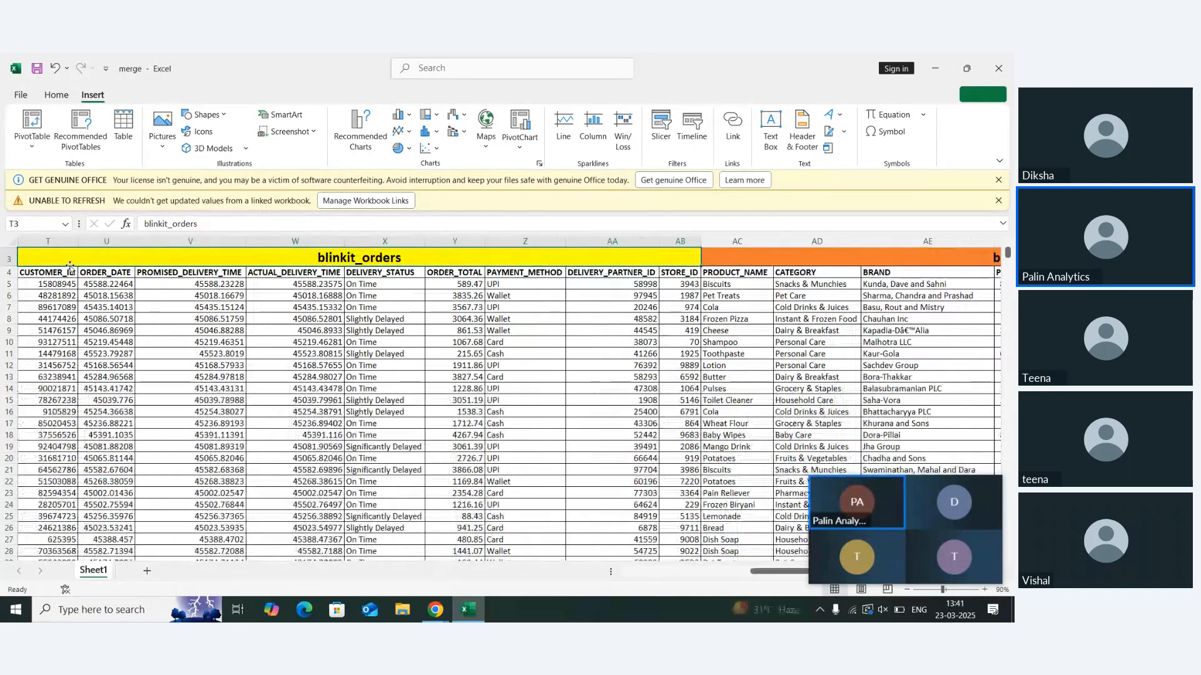
pyautogui.click(33, 125)
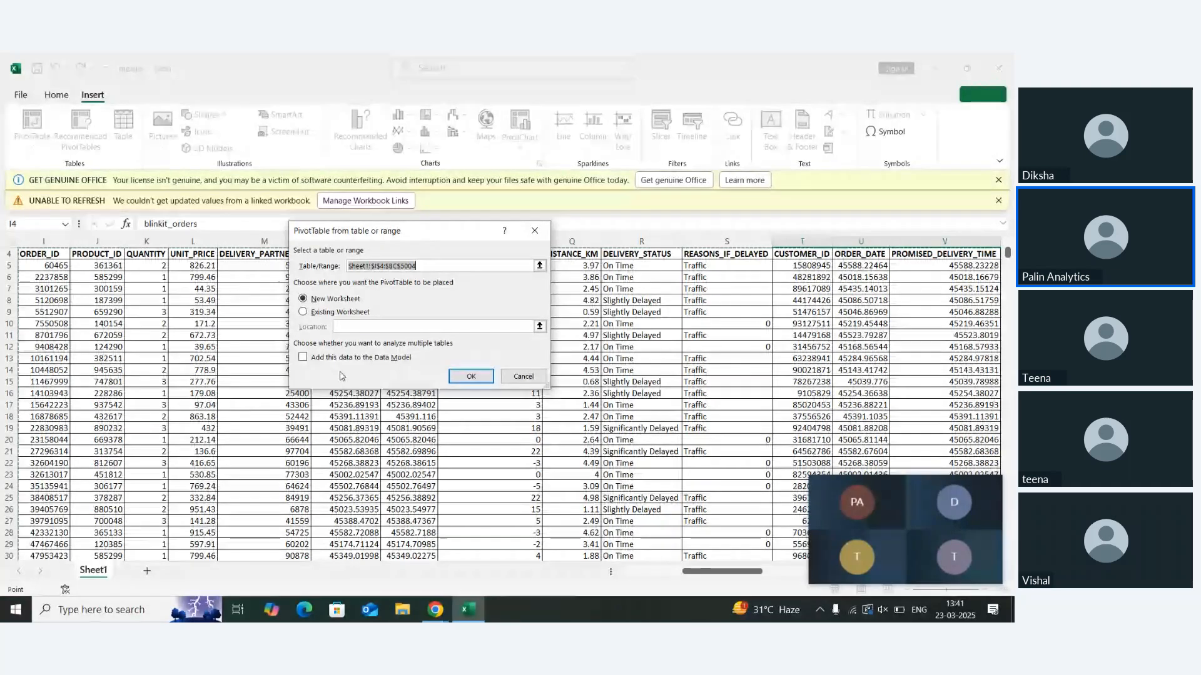
pyautogui.click(463, 381)
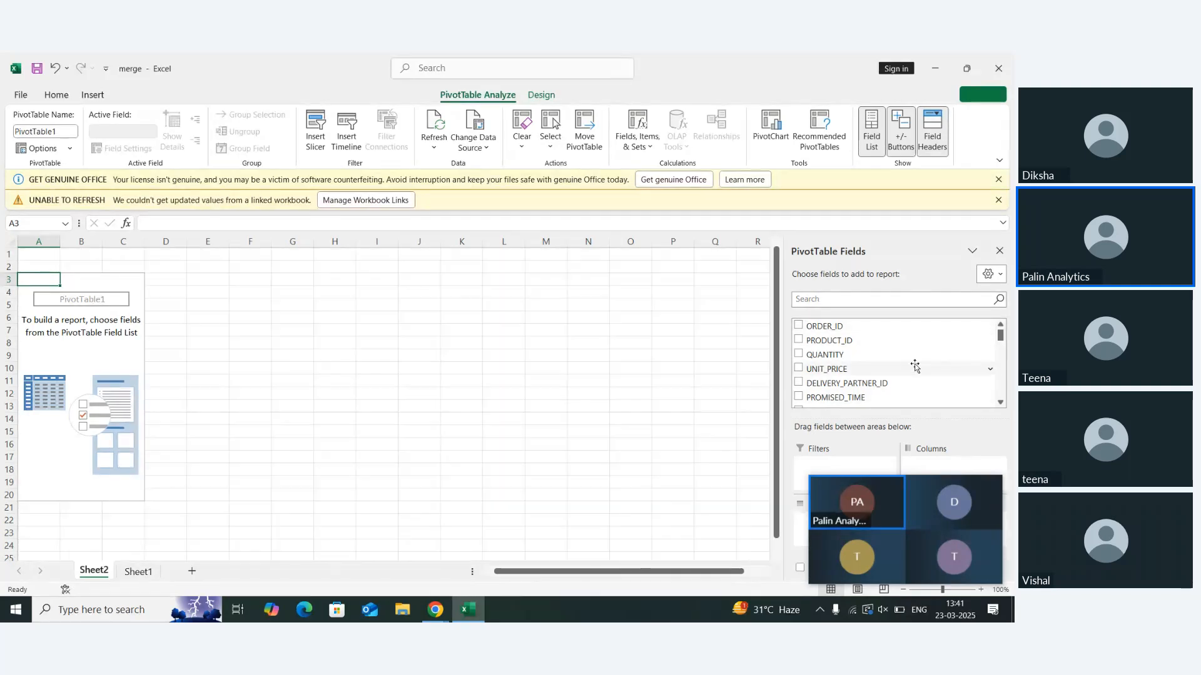
# Move the floating meeting window off the PivotTable field areas and close it
pyautogui.moveTo(914, 504)
pyautogui.moveTo(913, 500); pyautogui.dragTo(584, 373)
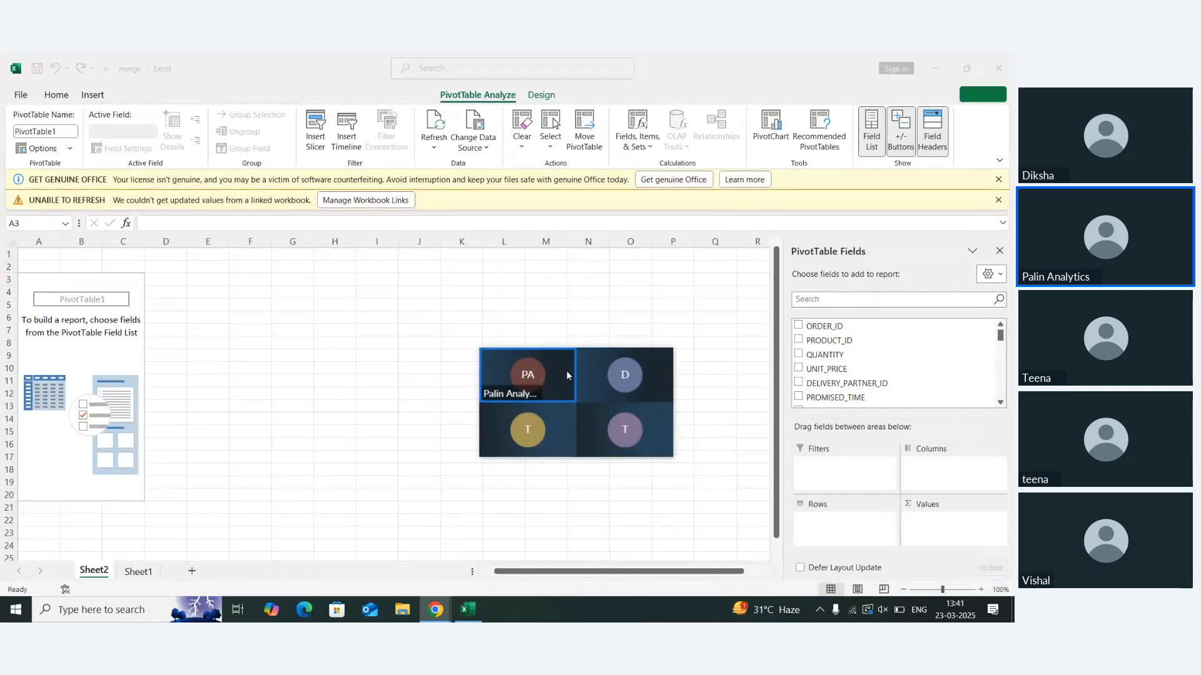
pyautogui.click(663, 357)
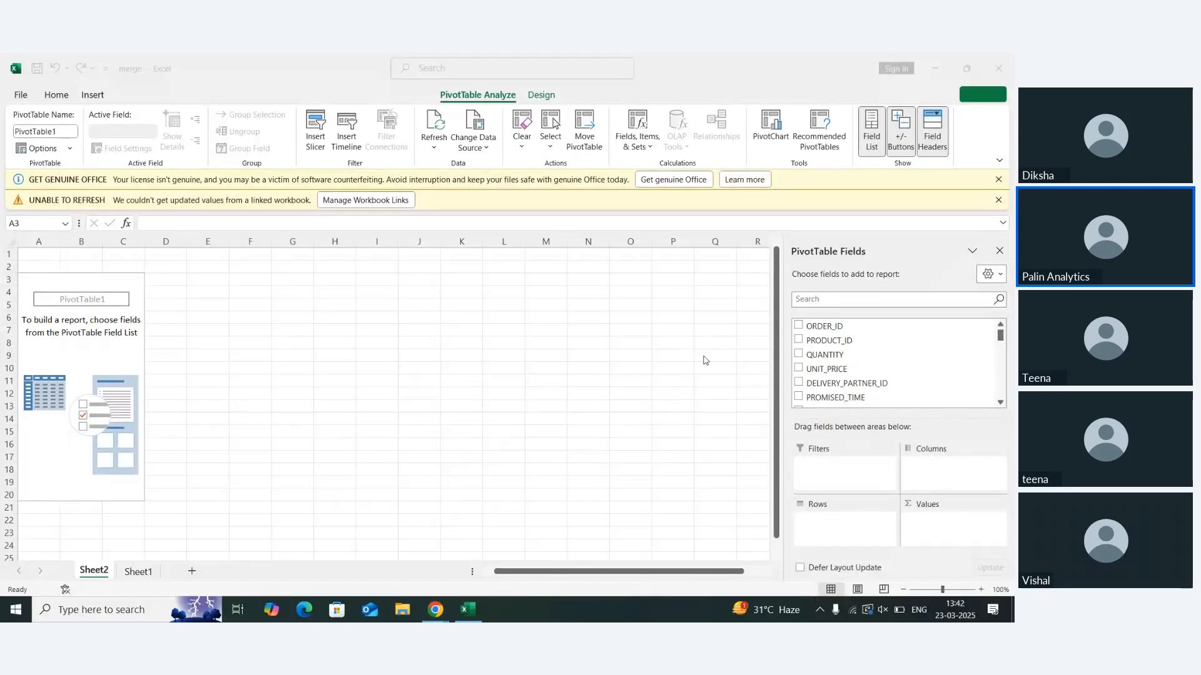
# Return to Sheet1 and review the list of business questions in column BF
pyautogui.click(134, 572)
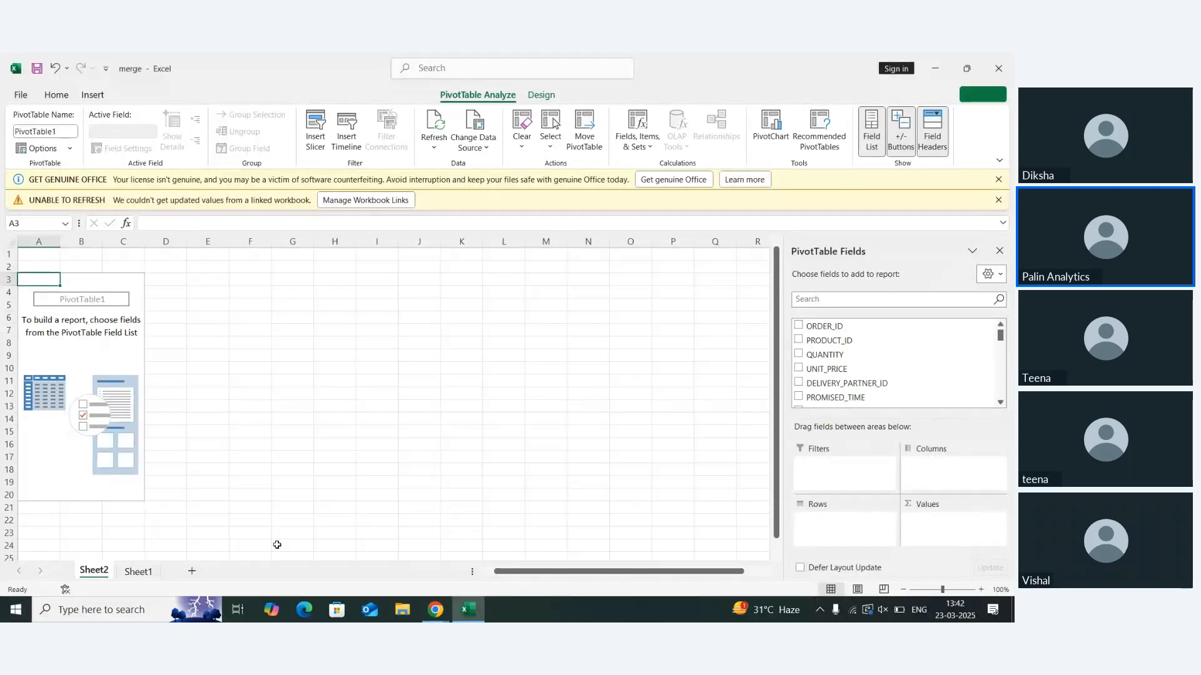
pyautogui.click(136, 572)
pyautogui.hscroll(20, 662, 496)
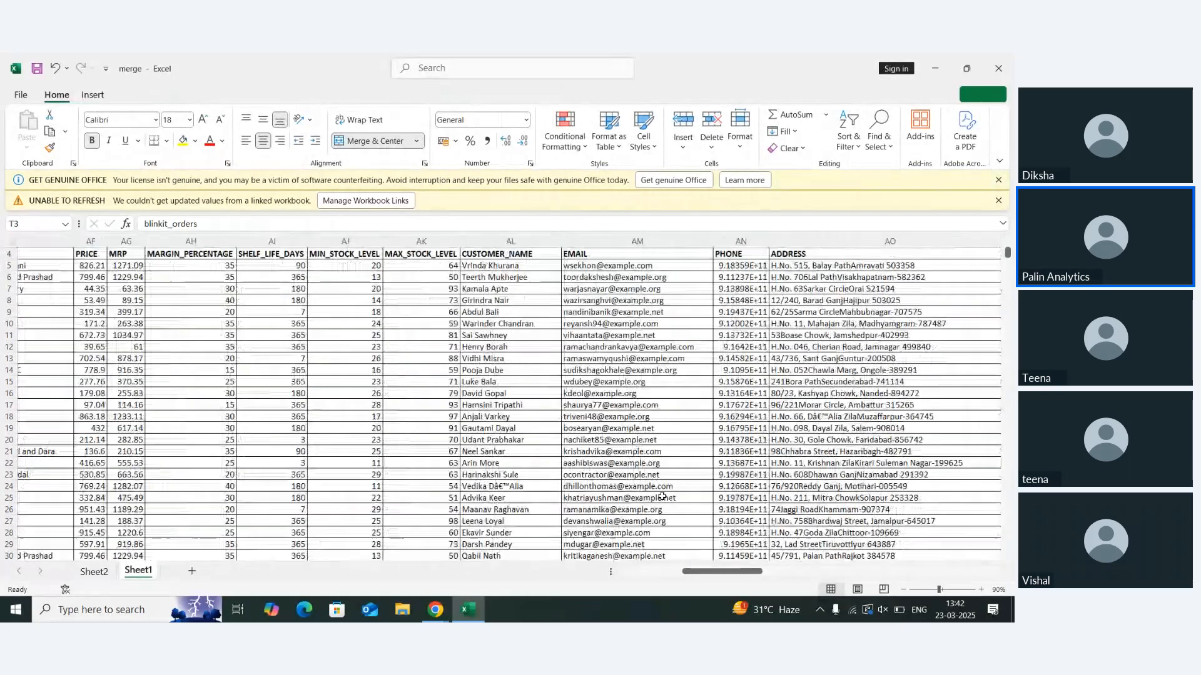
pyautogui.hscroll(-5, 662, 496)
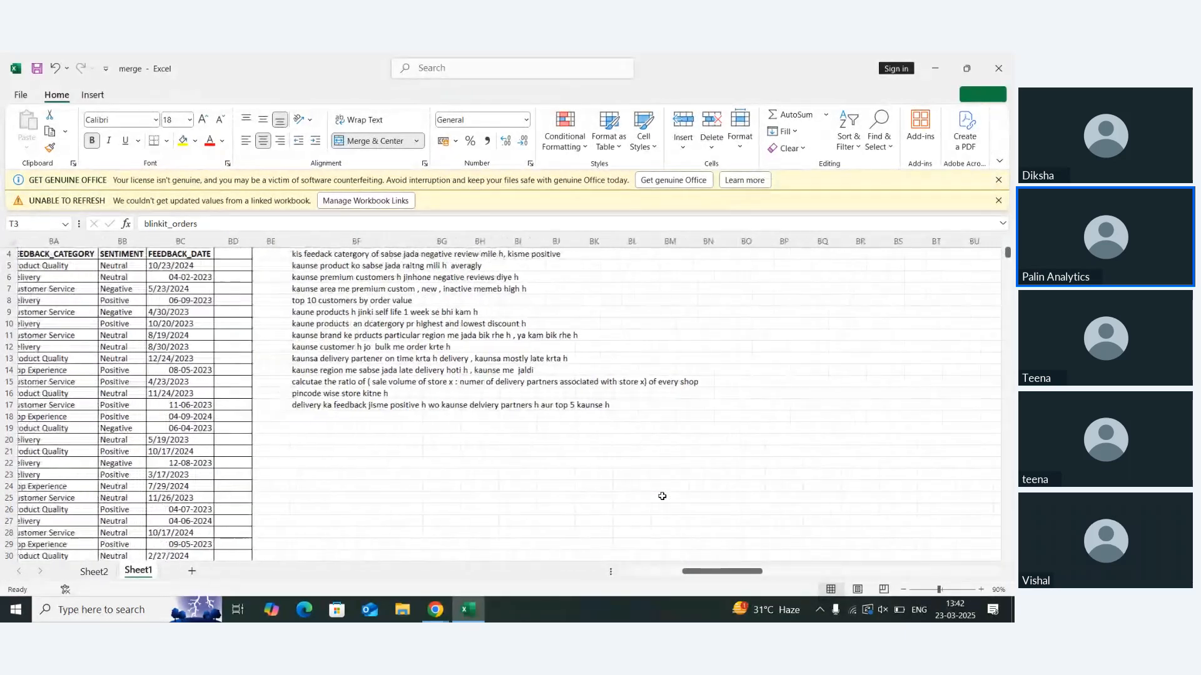
pyautogui.hscroll(1, 403, 417)
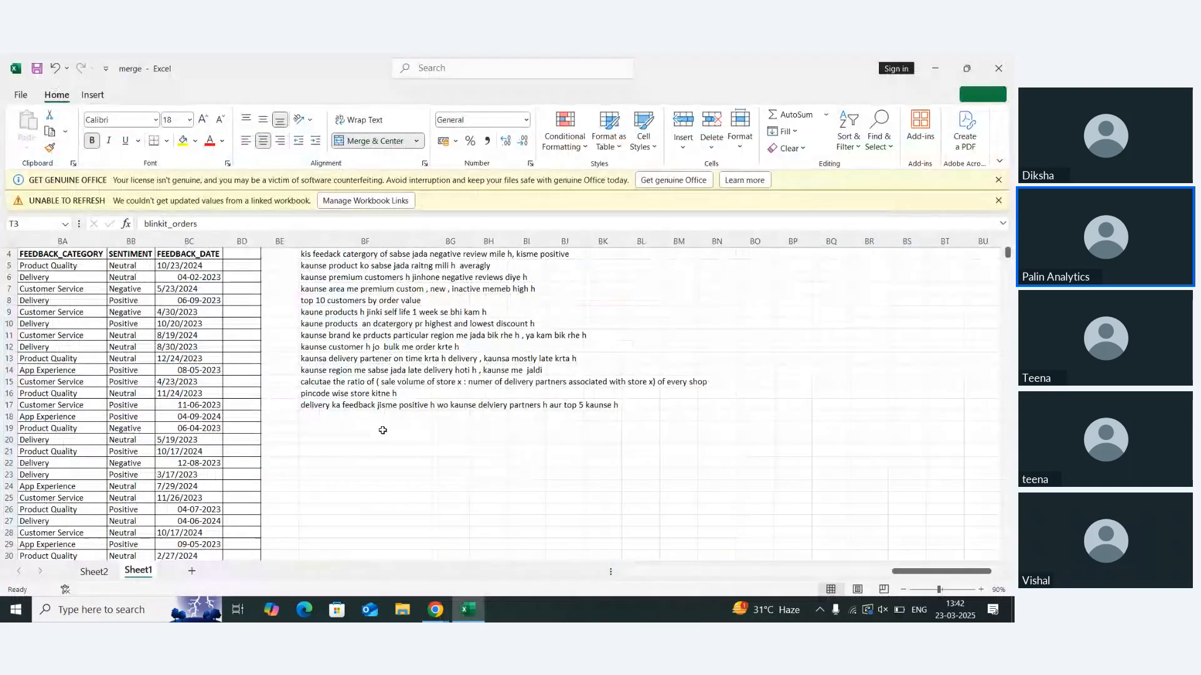
# Search the PivotTable field list on Sheet2 for the feedback fields, and clear the search
pyautogui.click(101, 581)
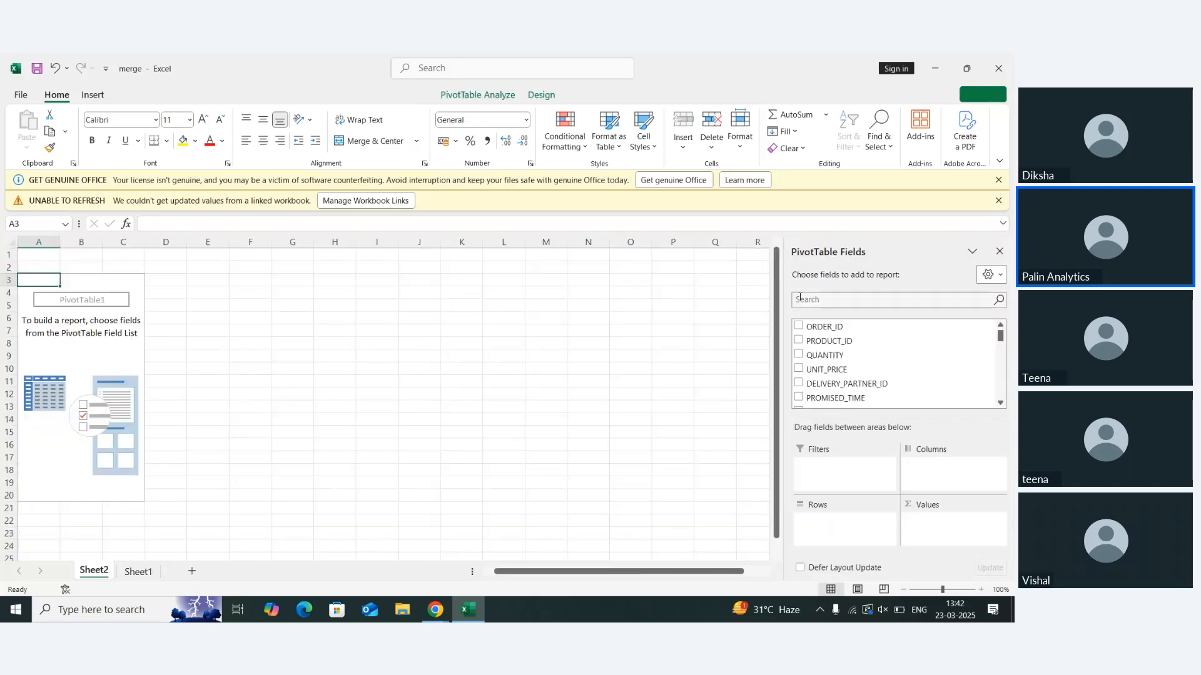
pyautogui.scroll(-5, 813, 362)
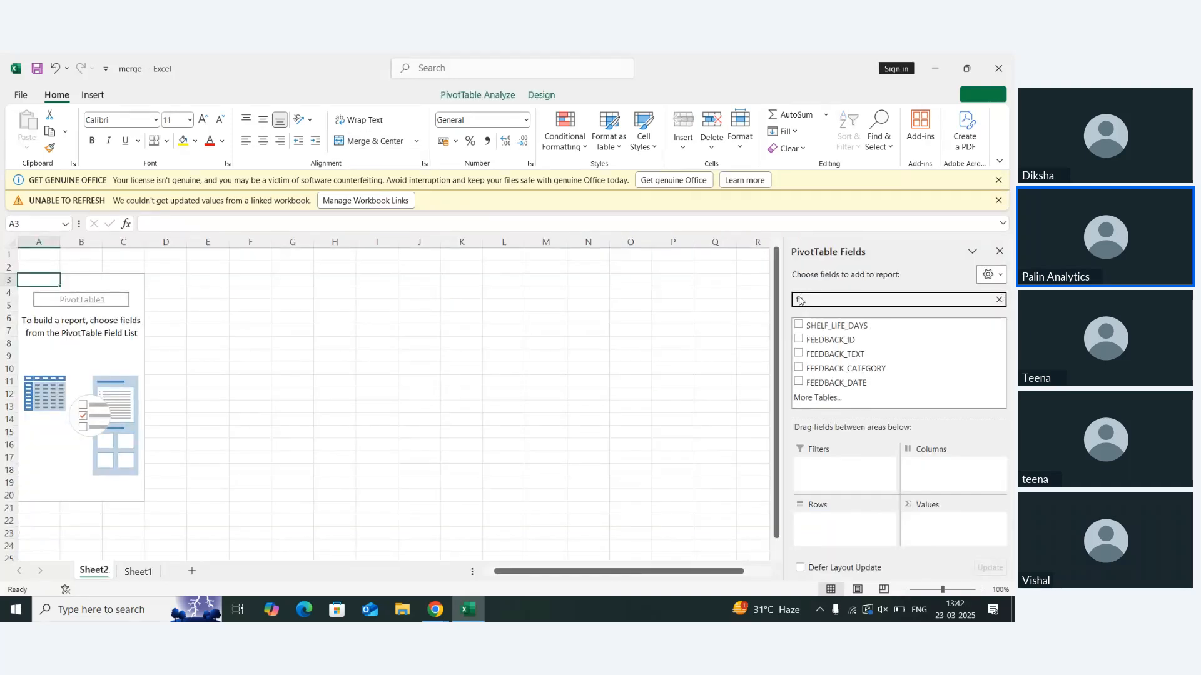
pyautogui.scroll(5, 812, 362)
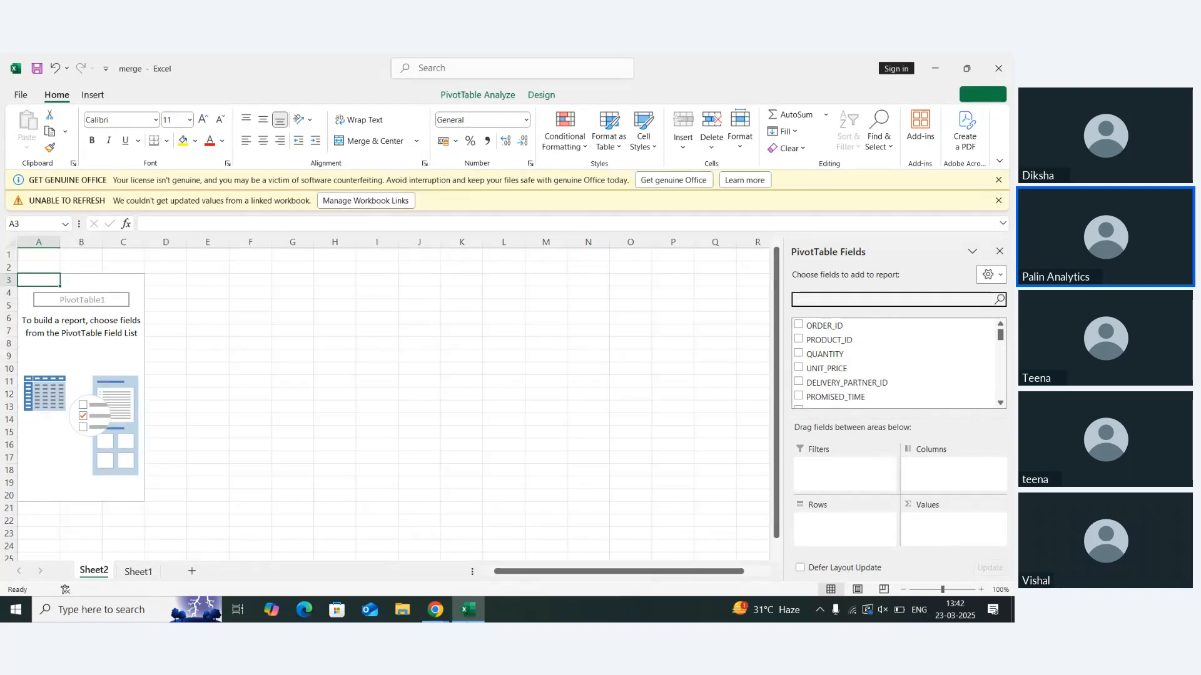
pyautogui.click(130, 573)
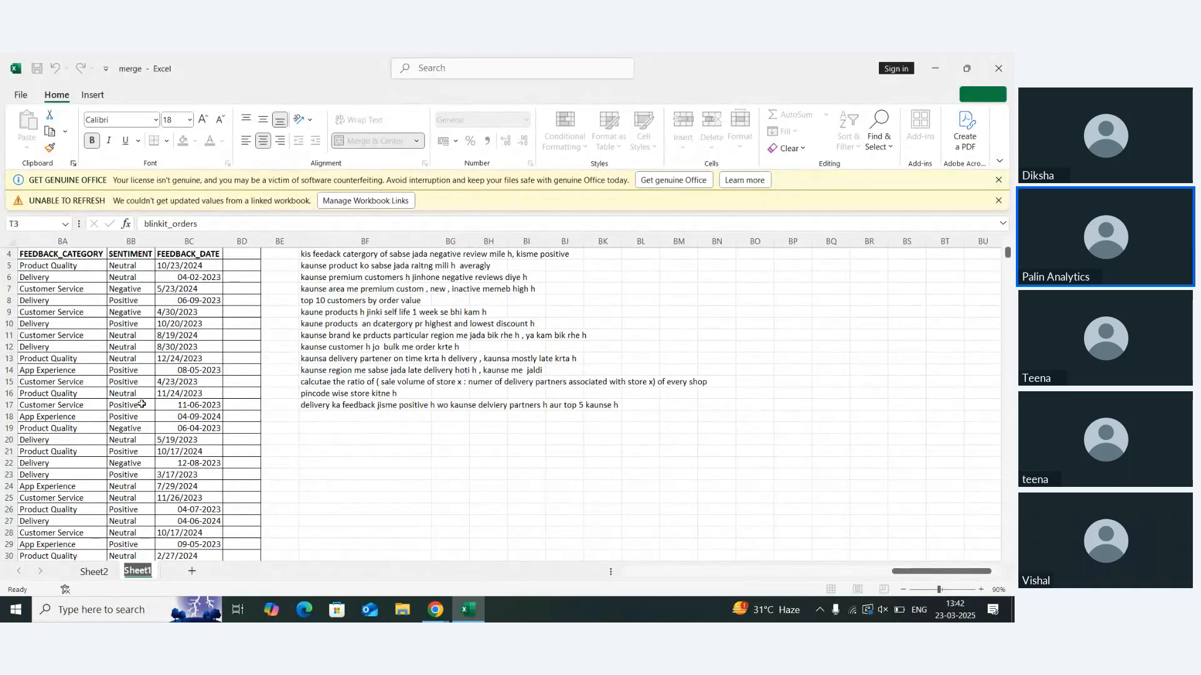
pyautogui.hotkey('alt', 'Tab')
pyautogui.hotkey('alt', 'Tab')
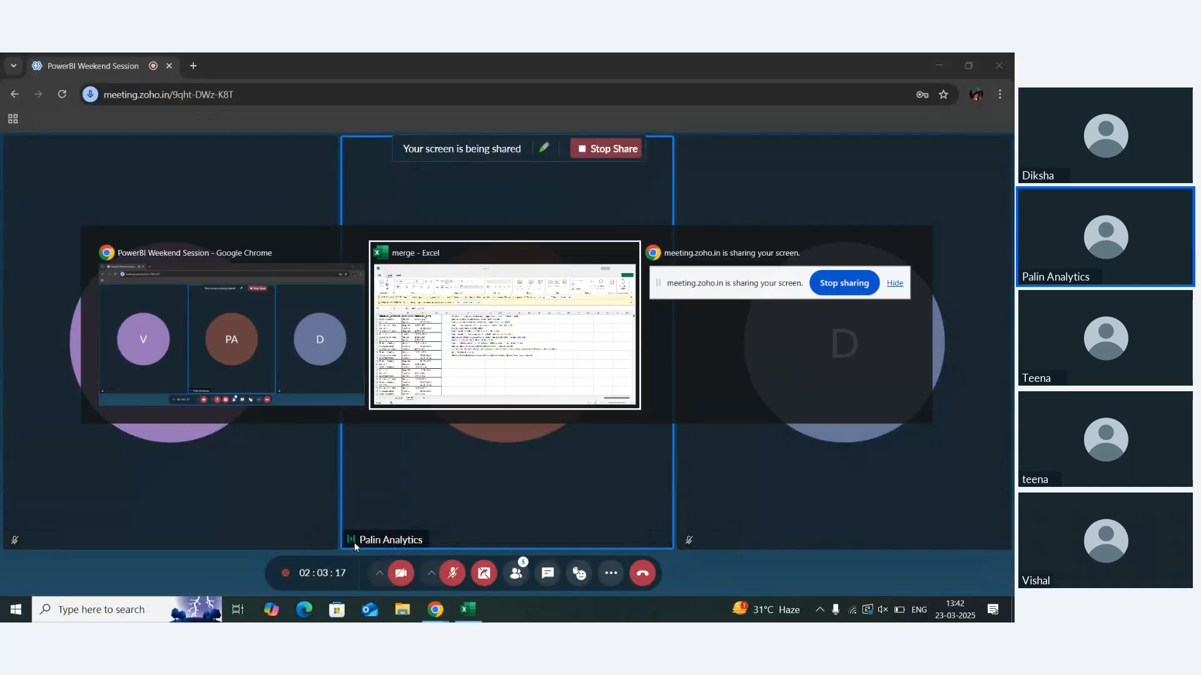
pyautogui.hotkey('alt', 'Tab')
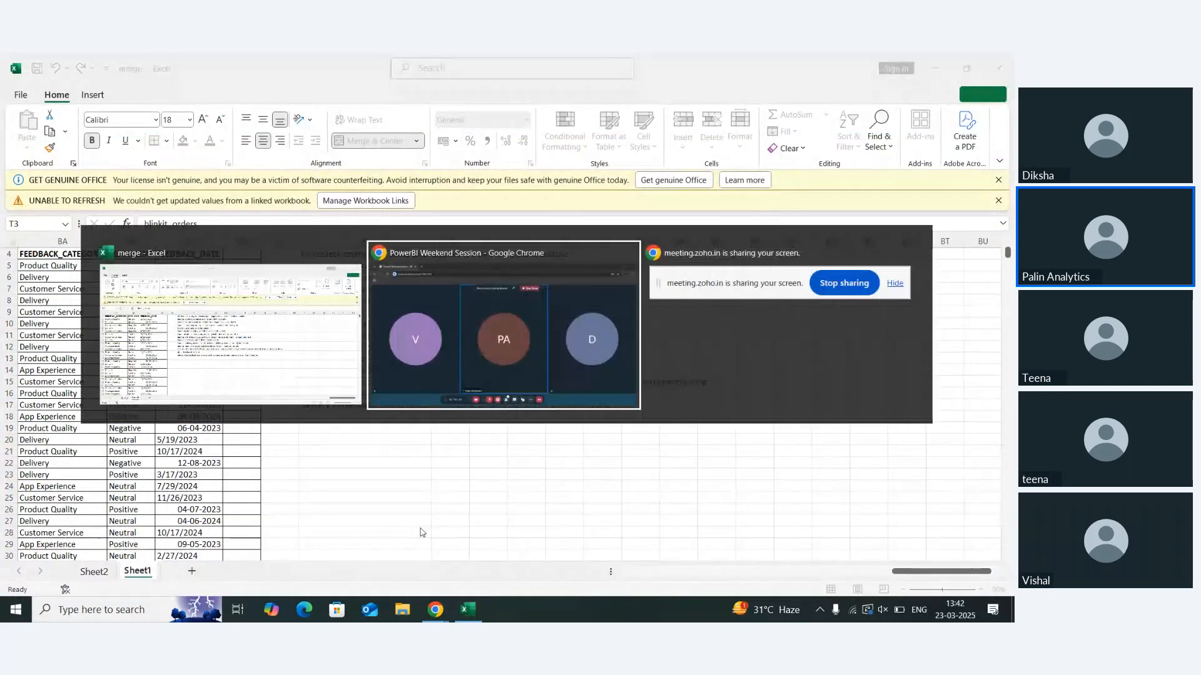
pyautogui.hotkey('alt', 'Tab')
pyautogui.hotkey('alt', 'Tab')
pyautogui.doubleClick(137, 571)
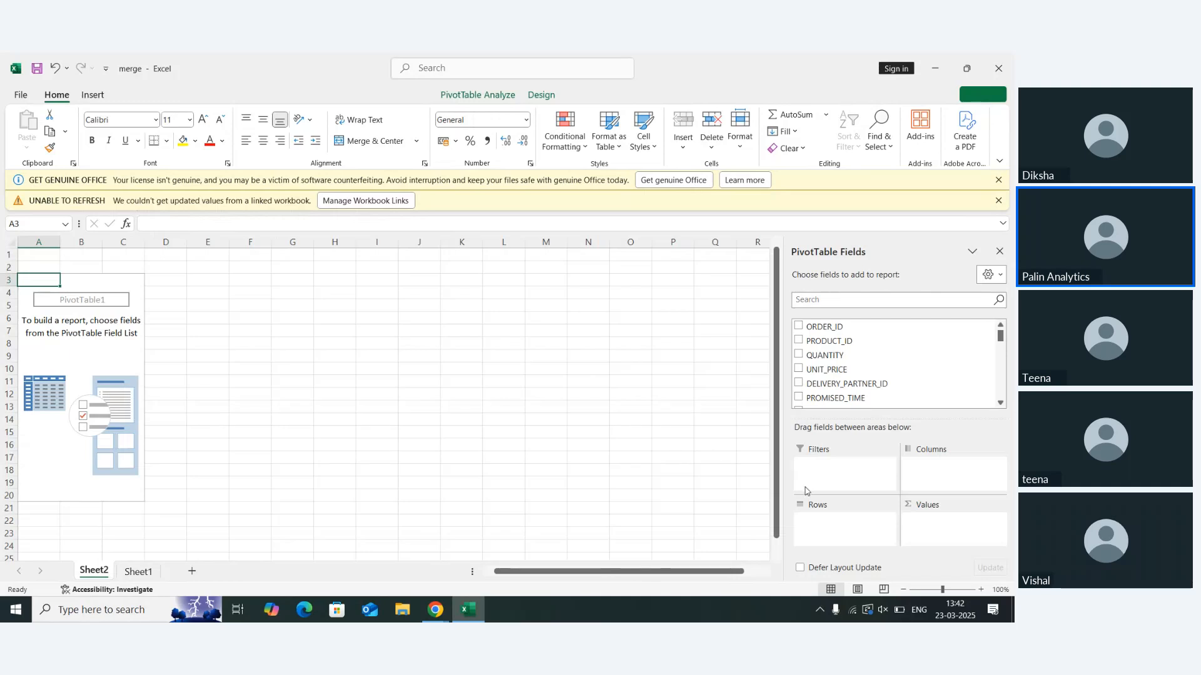
# Find the SENTIMENT field in the PivotTable field list and add it to Rows
pyautogui.click(841, 300)
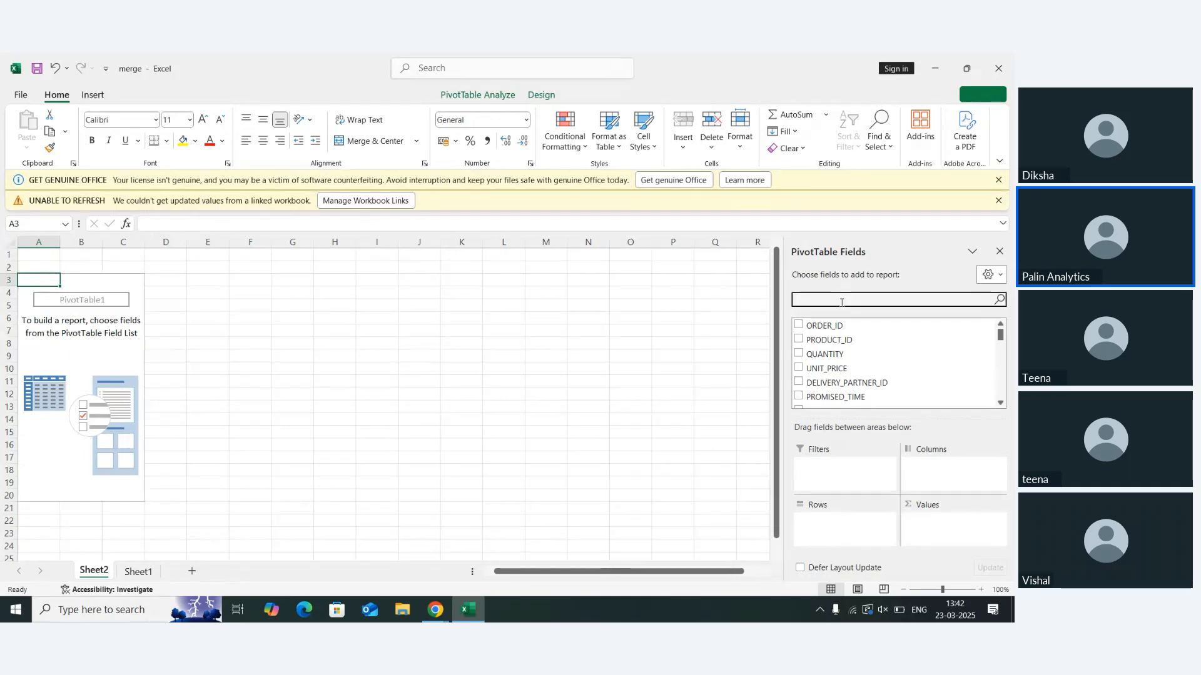
pyautogui.write('senti')
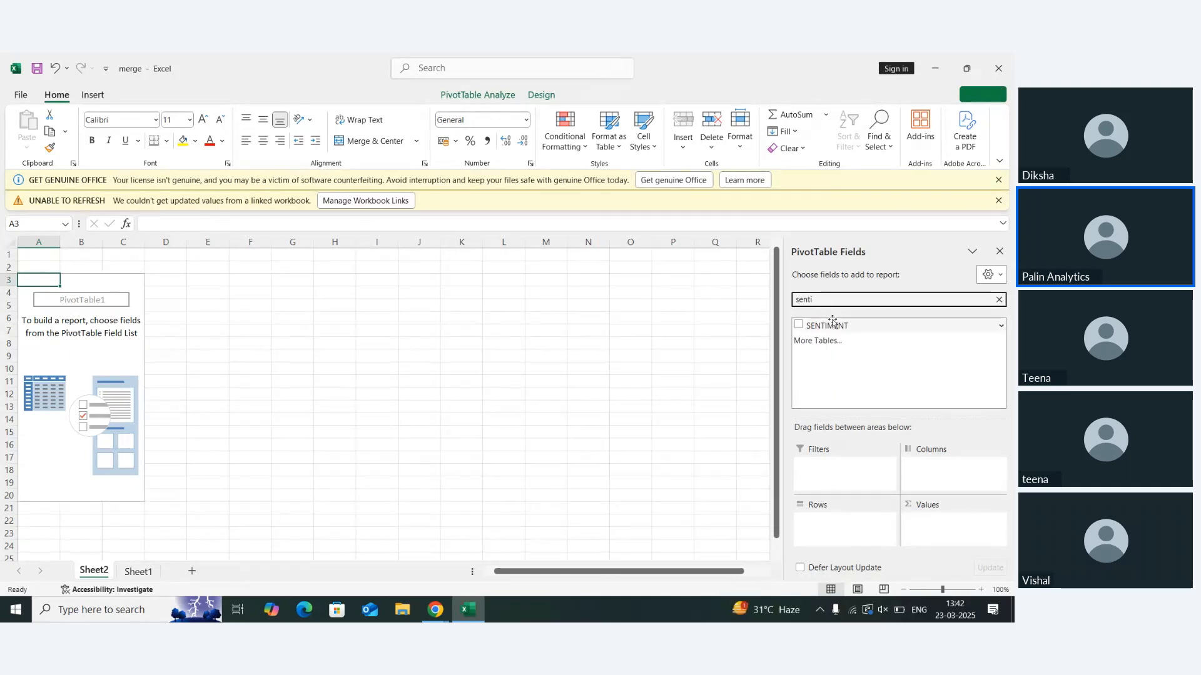
pyautogui.moveTo(834, 326); pyautogui.dragTo(838, 549)
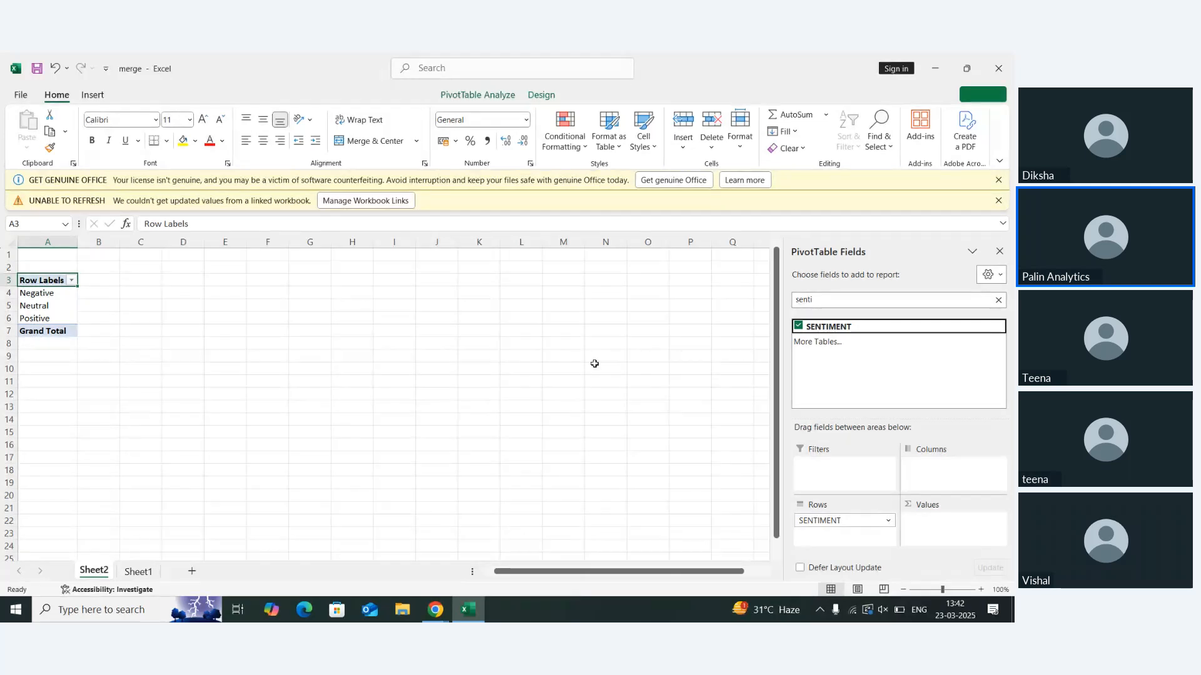
# Search the field list for the delivery fields and add DELIVERY_PARTNER_ID to the PivotTable's Values
pyautogui.moveTo(820, 299); pyautogui.dragTo(786, 299)
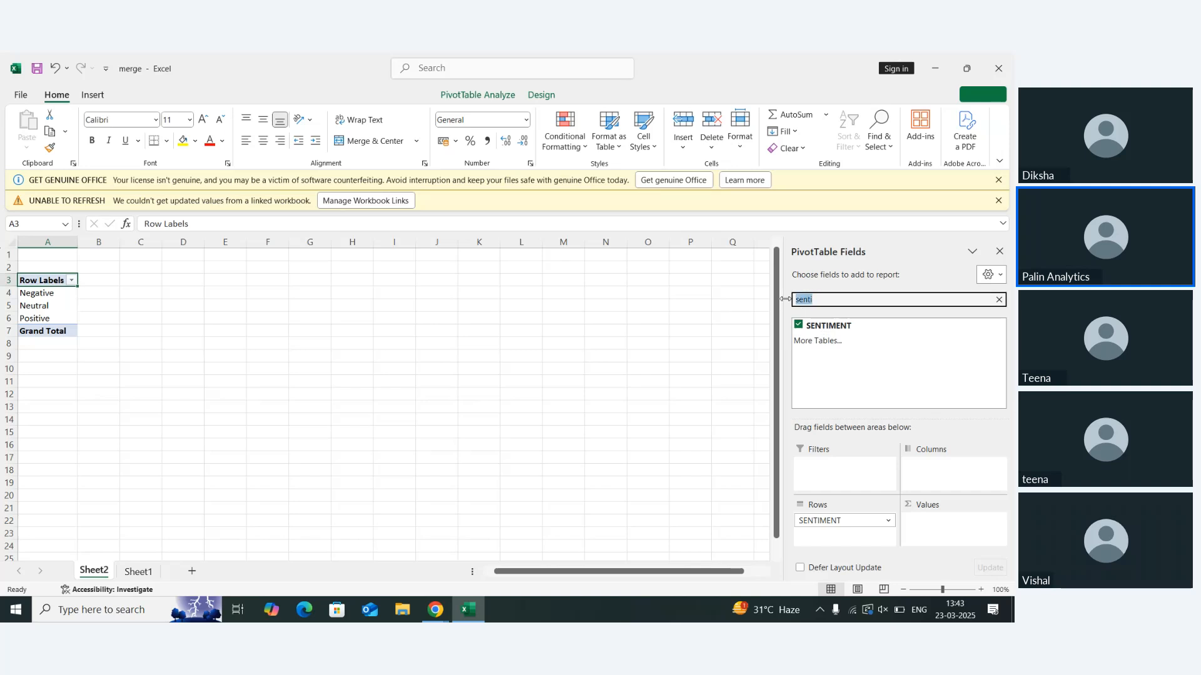
pyautogui.press('BackSpace')
pyautogui.write('del')
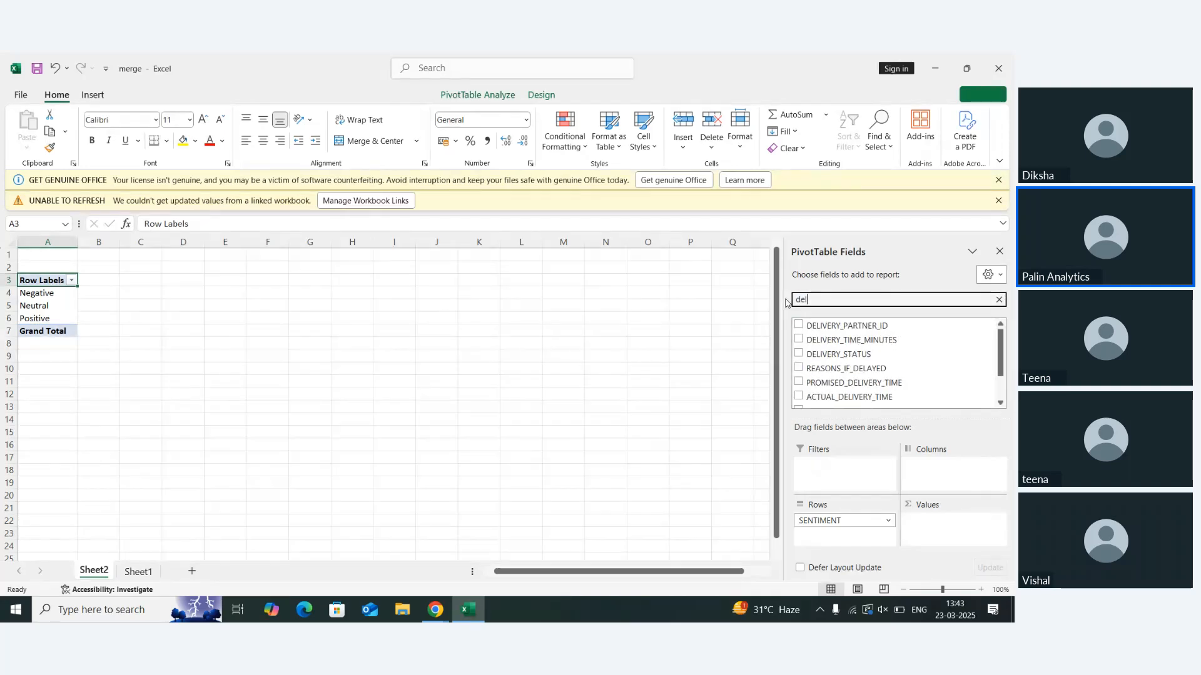
pyautogui.press('BackSpace')
pyautogui.press('BackSpace')
pyautogui.press('BackSpace')
pyautogui.write('deli')
pyautogui.moveTo(884, 326); pyautogui.dragTo(965, 530)
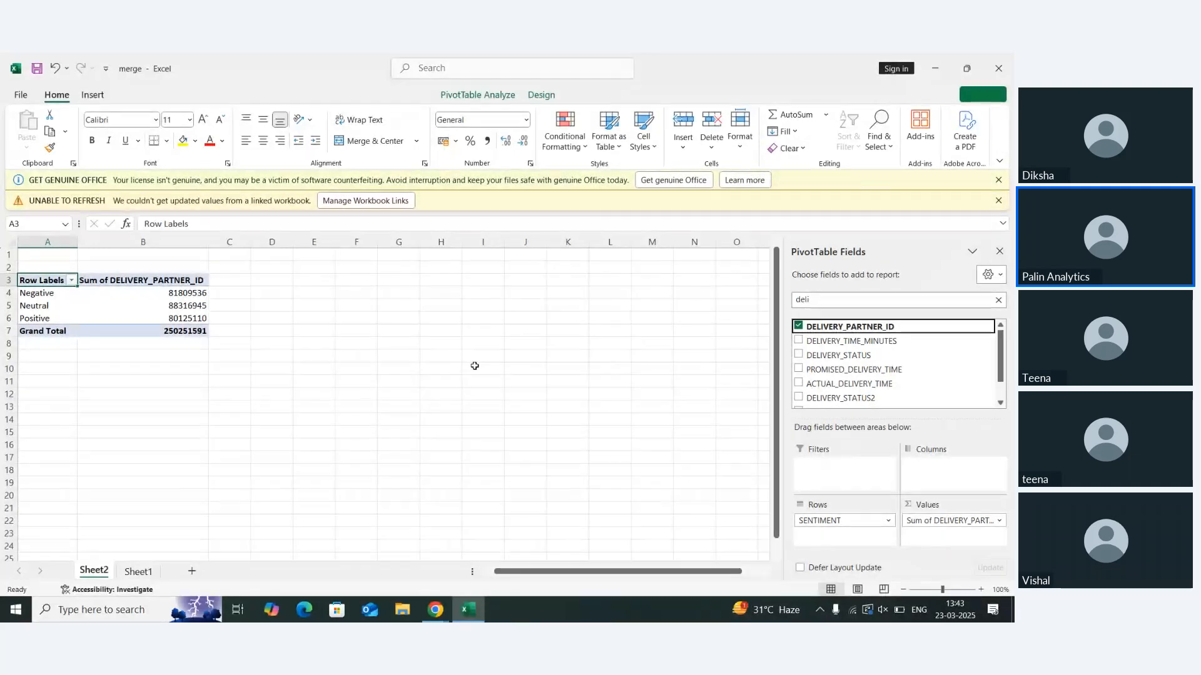
# Summarize the DELIVERY_PARTNER_ID value field by Count
pyautogui.click(997, 521)
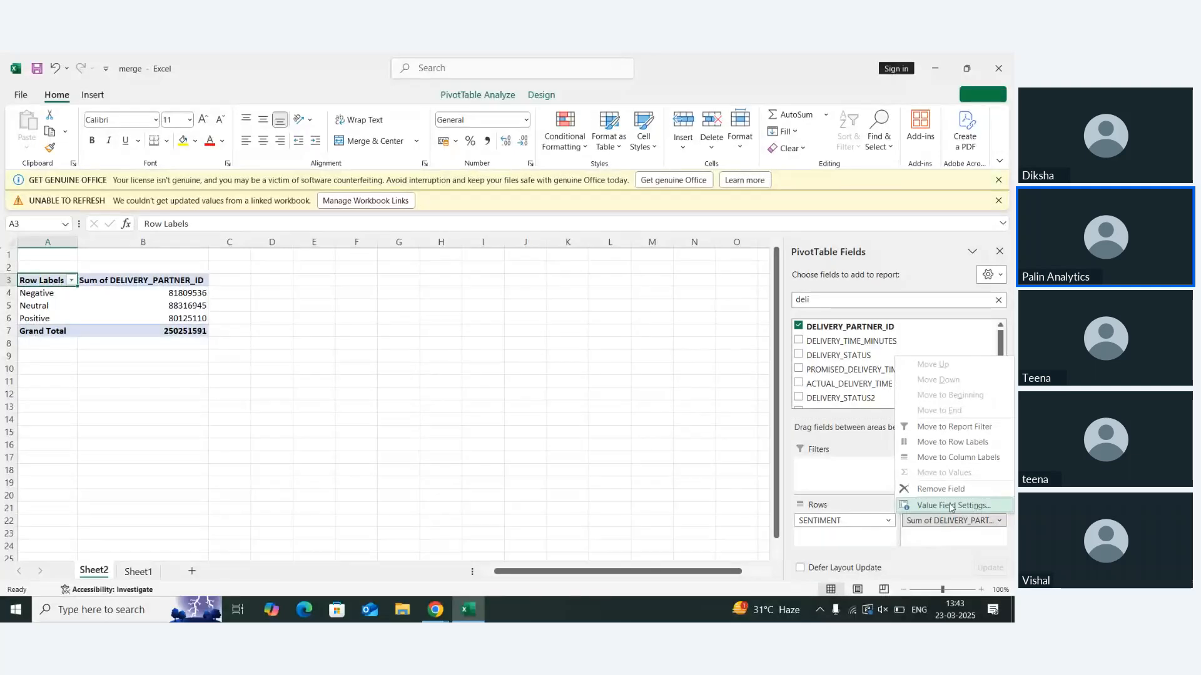
pyautogui.click(949, 506)
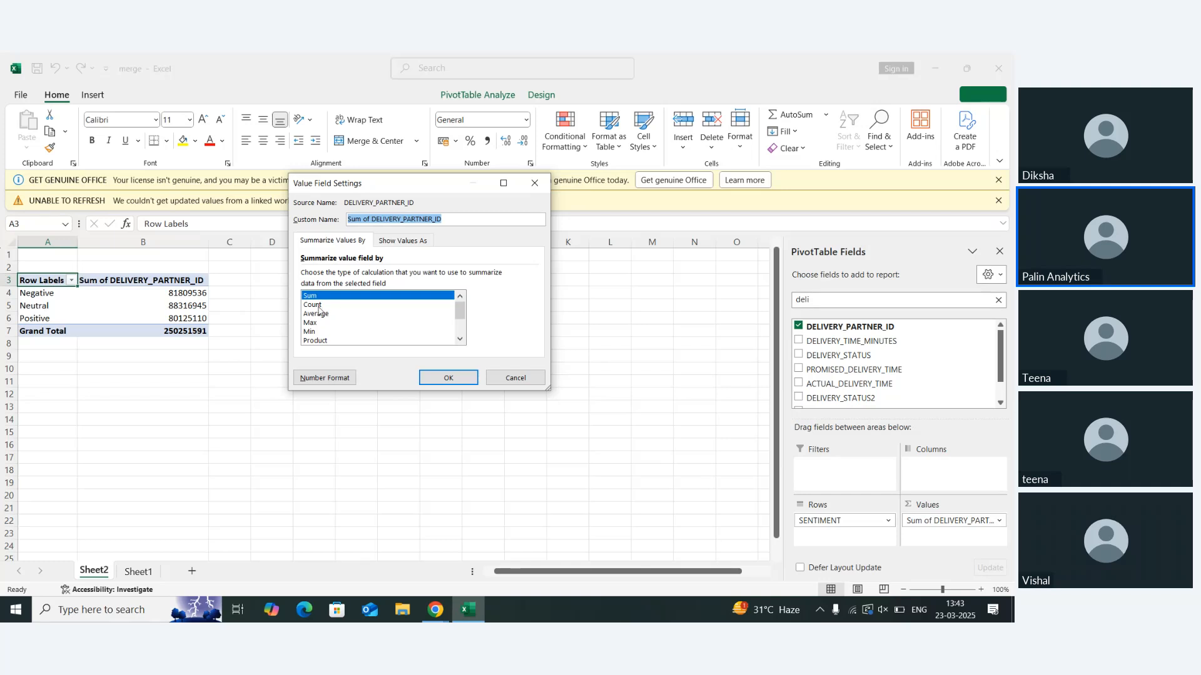
pyautogui.click(317, 306)
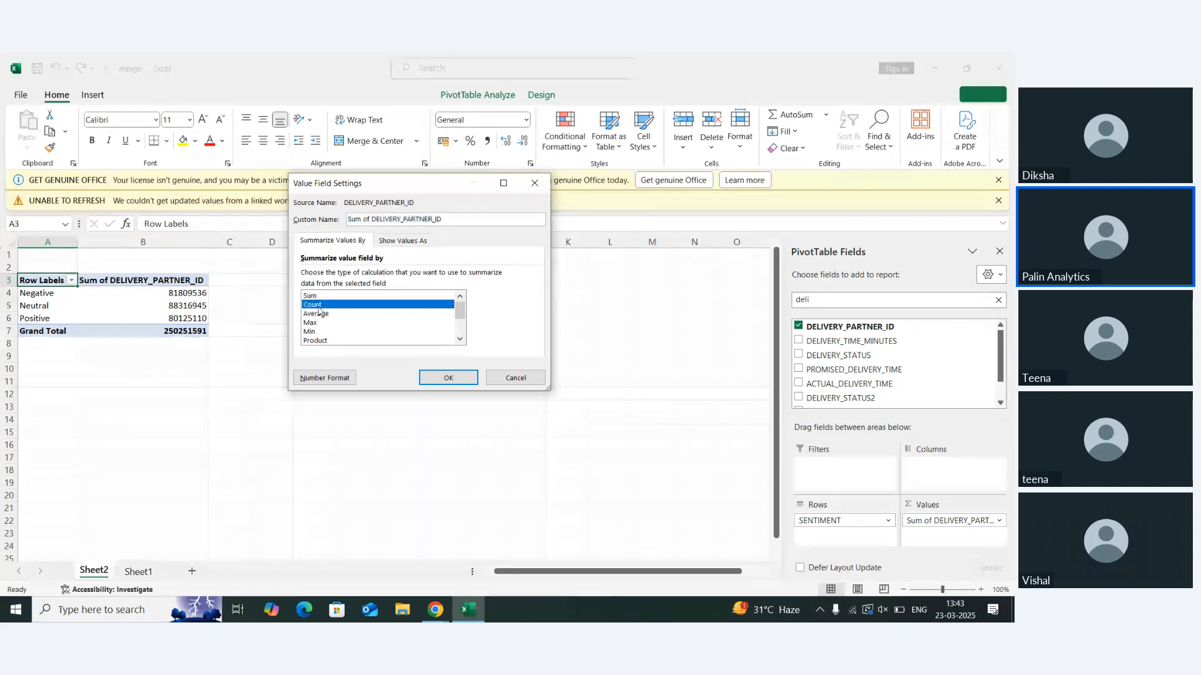
pyautogui.click(438, 383)
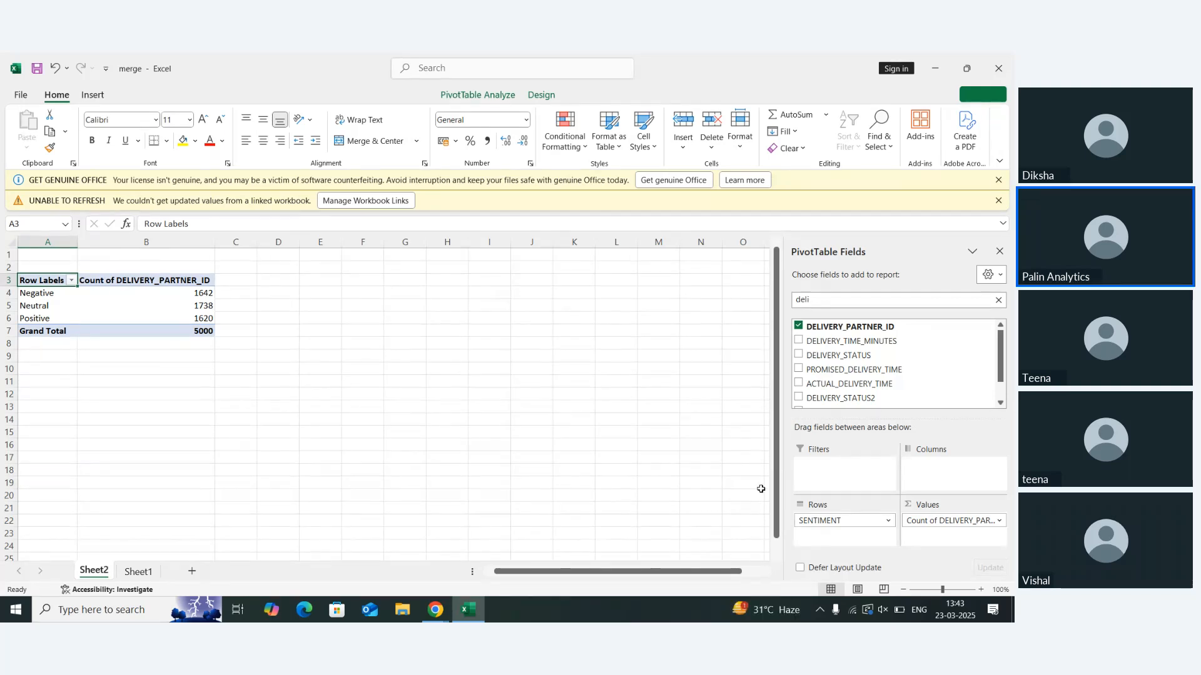
# Search the field list for the feedback fields and add FEEDBACK_CATEGORY to Rows above SENTIMENT
pyautogui.doubleClick(820, 301)
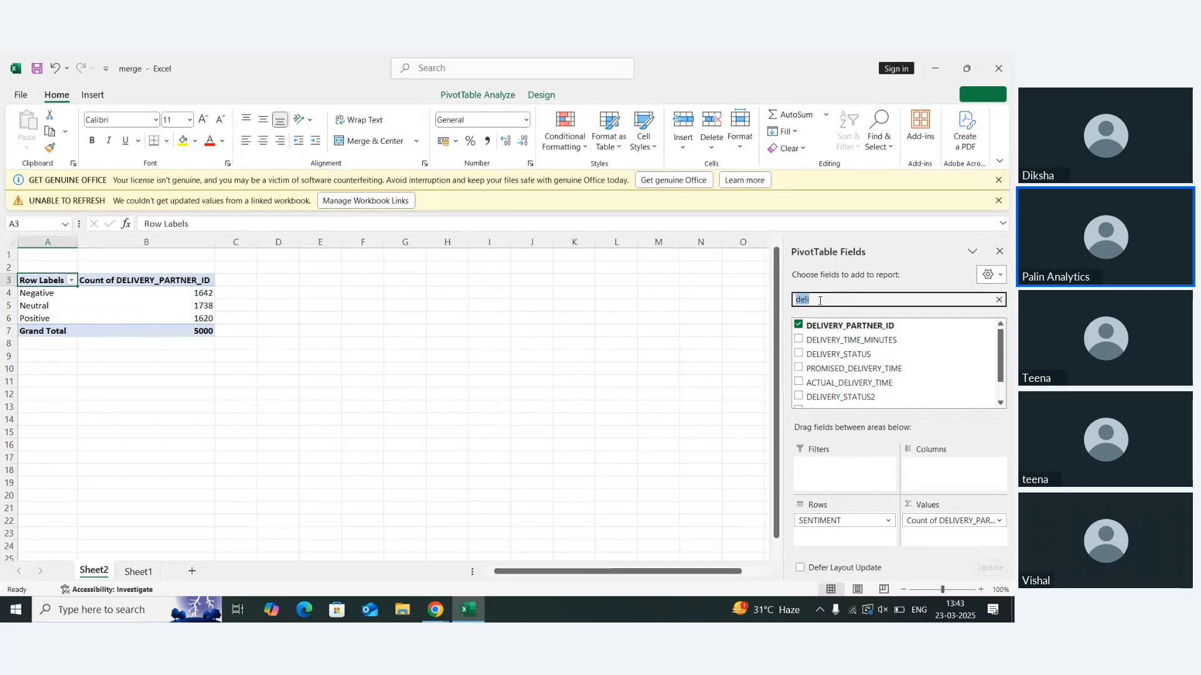
pyautogui.write('fe')
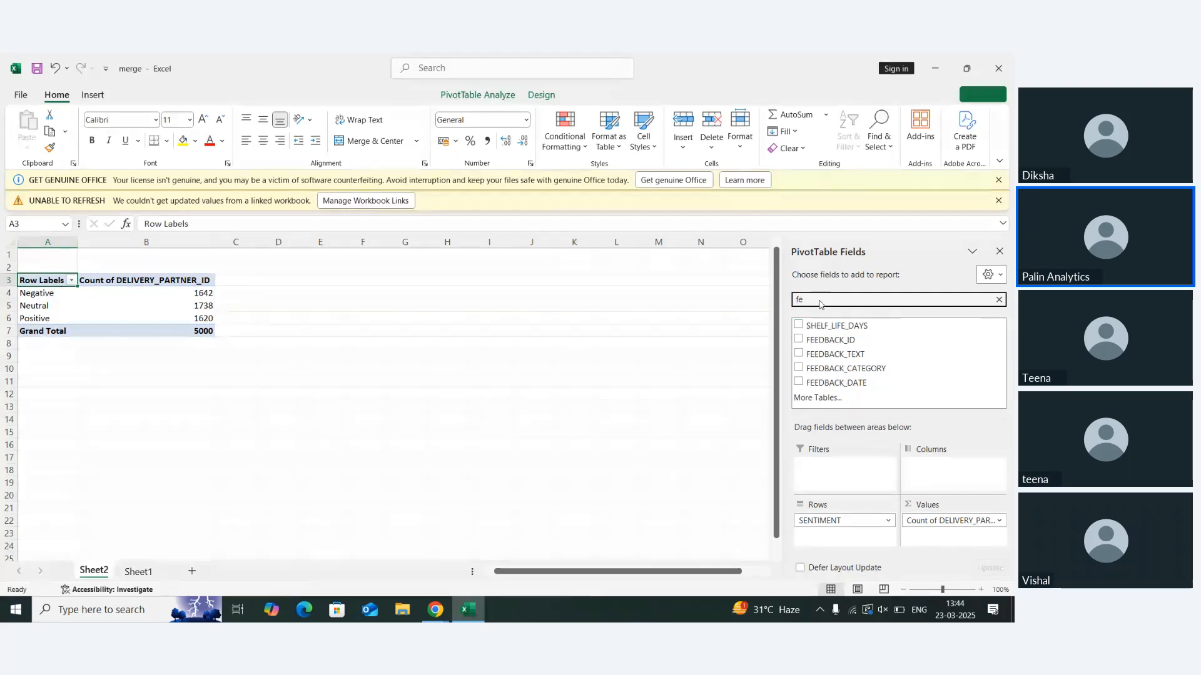
pyautogui.moveTo(822, 369); pyautogui.dragTo(819, 519)
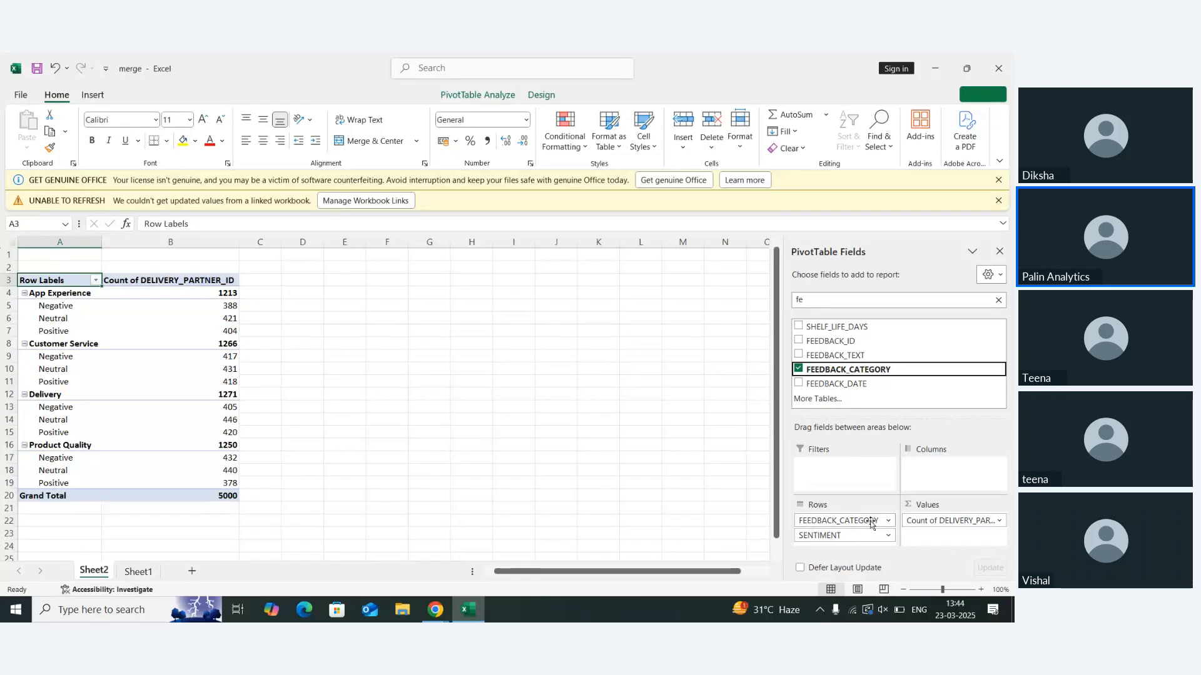
# Filter the PivotTable's FEEDBACK_CATEGORY field to show only the Delivery category
pyautogui.click(1001, 374)
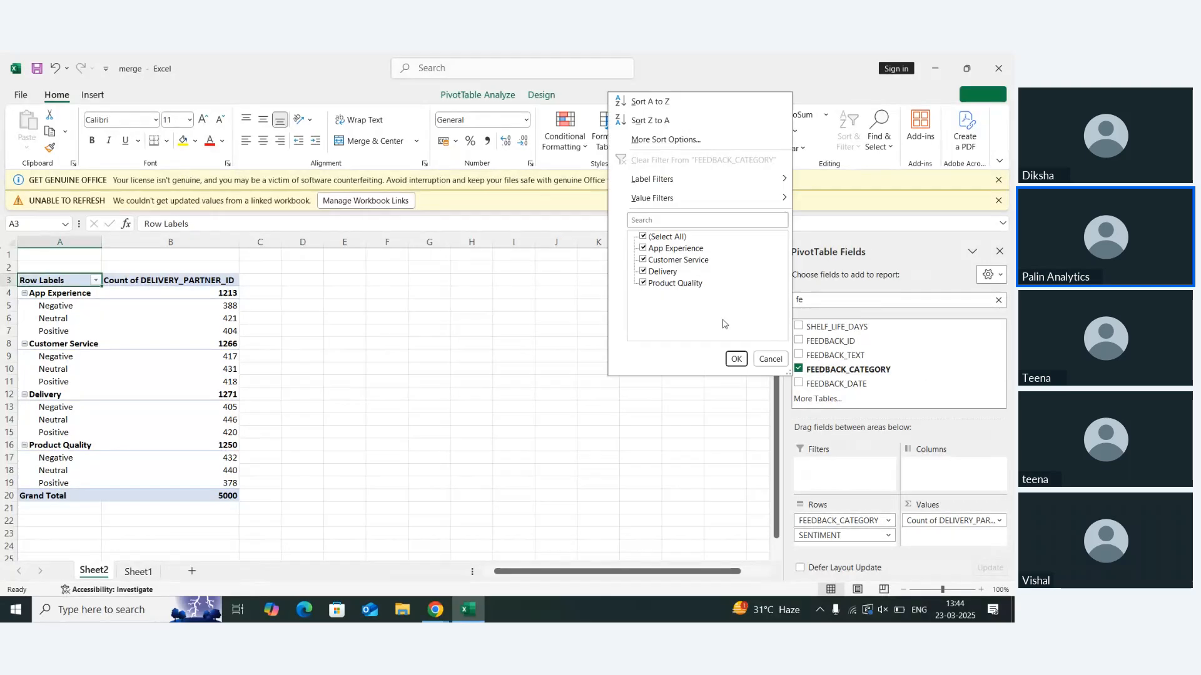
pyautogui.click(643, 237)
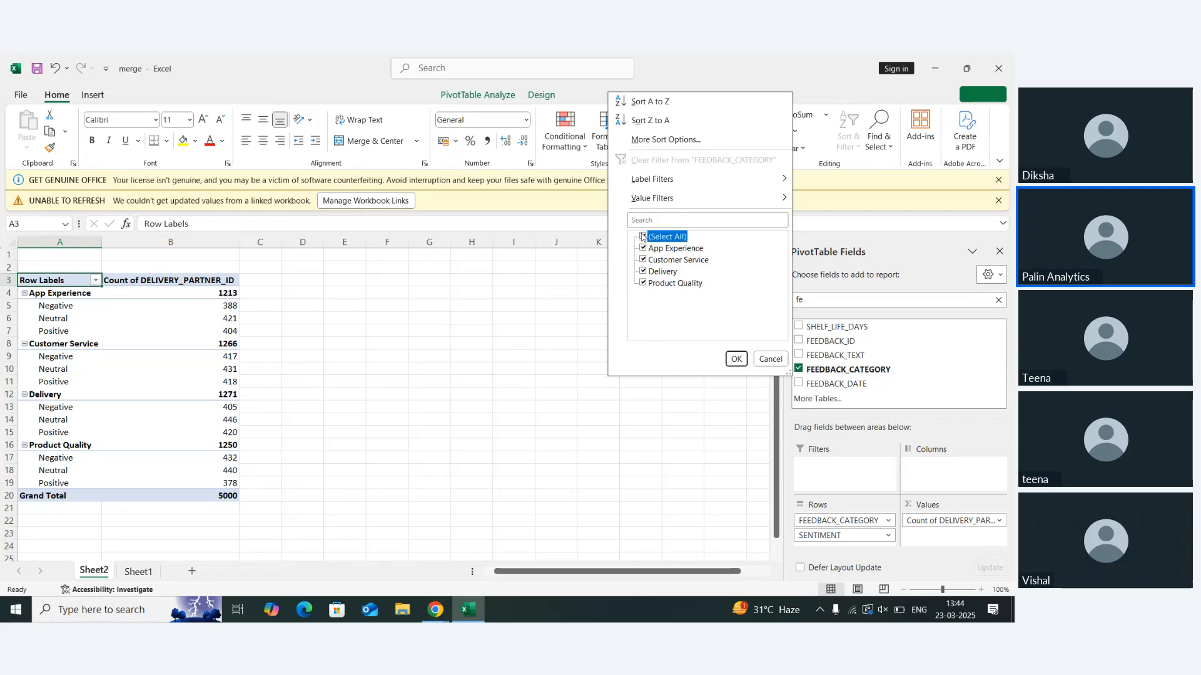
pyautogui.click(642, 271)
pyautogui.click(735, 359)
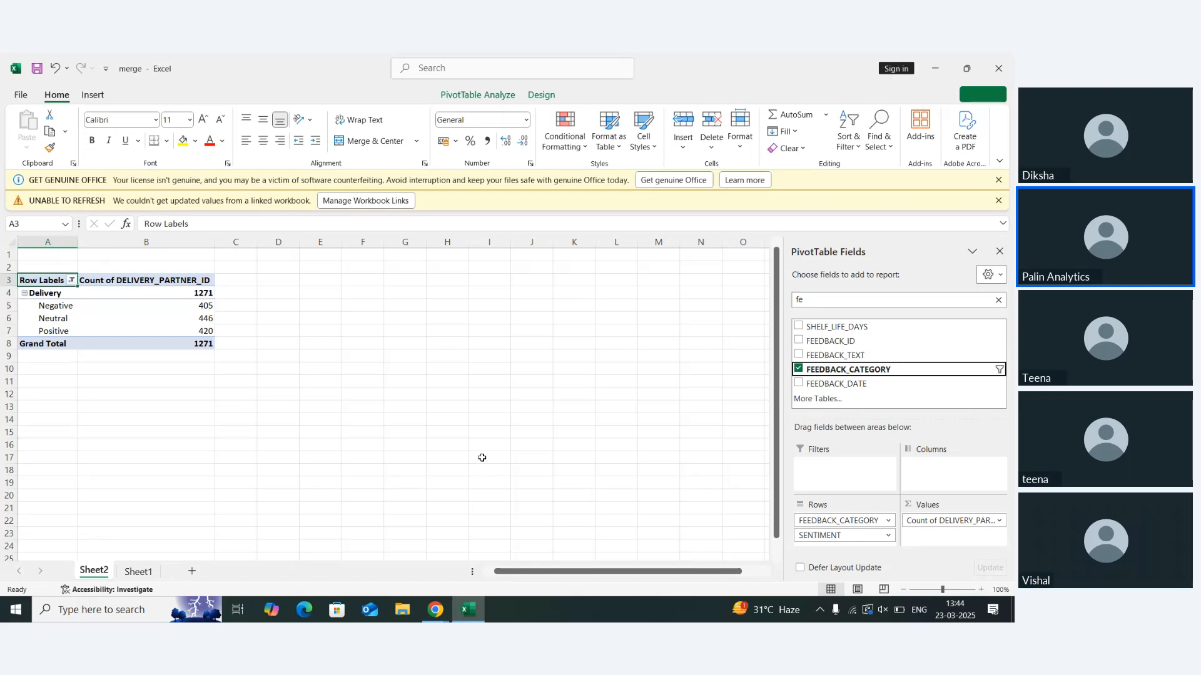
pyautogui.click(819, 536)
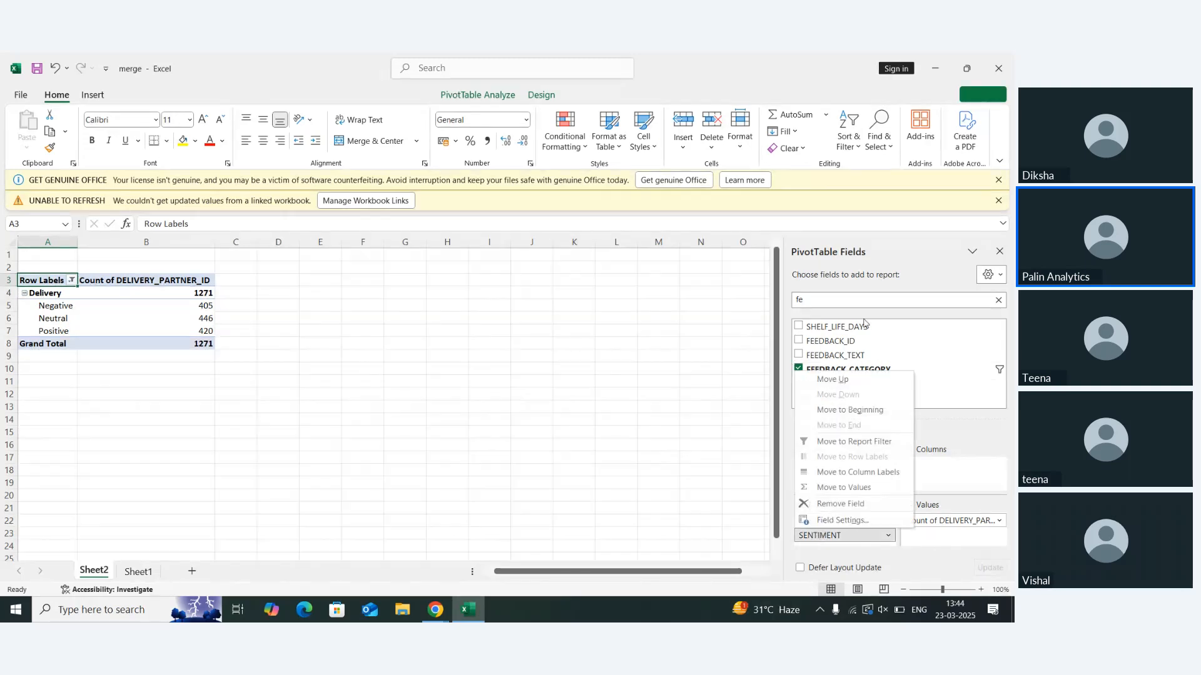
pyautogui.click(700, 369)
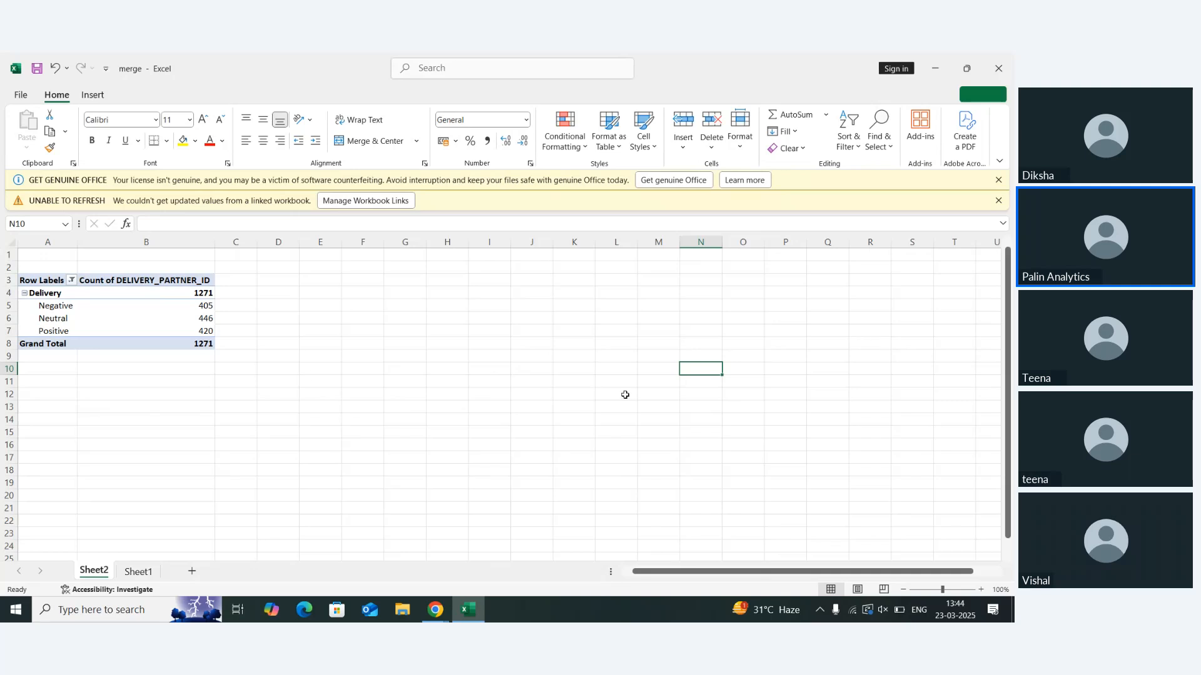
pyautogui.click(308, 371)
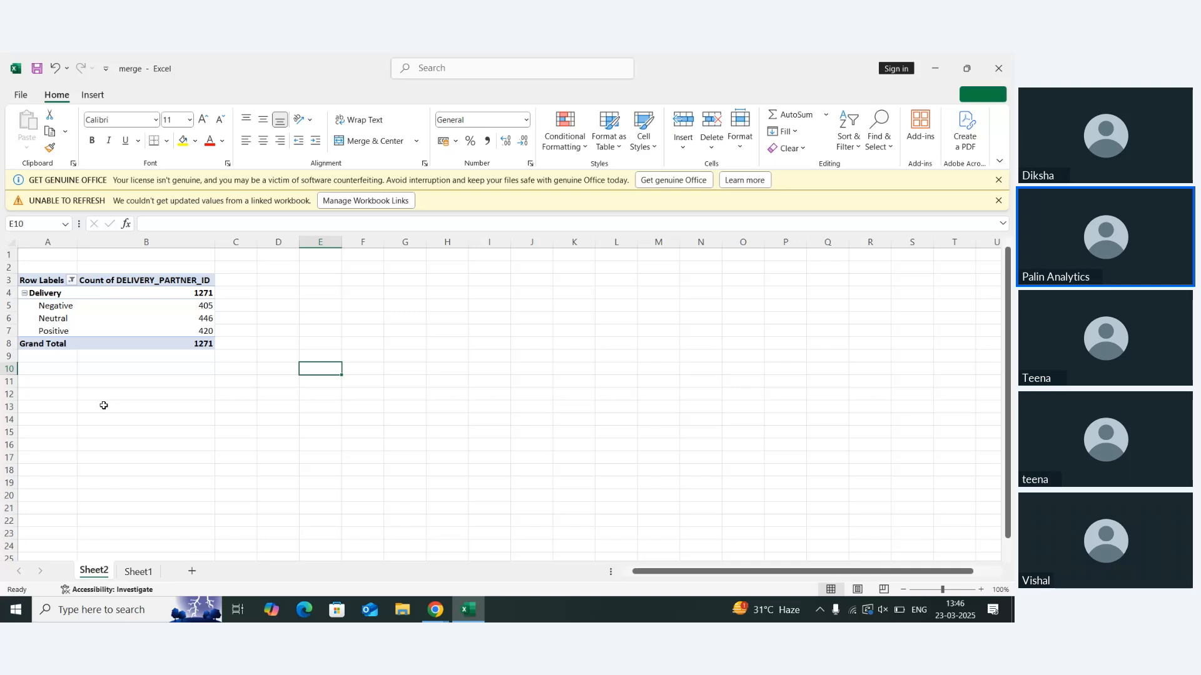
# Check the rating, feedback text, category and sentiment columns of the source data on Sheet1
pyautogui.click(144, 577)
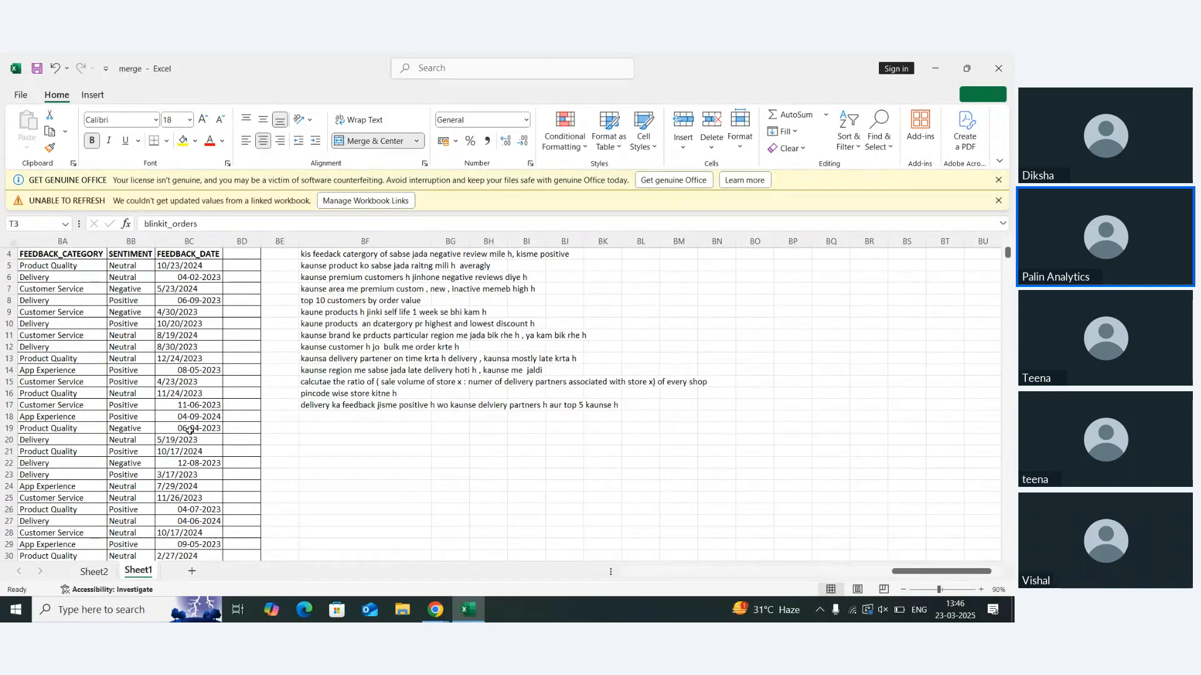
pyautogui.hscroll(-5, 189, 430)
pyautogui.hscroll(-1, 189, 430)
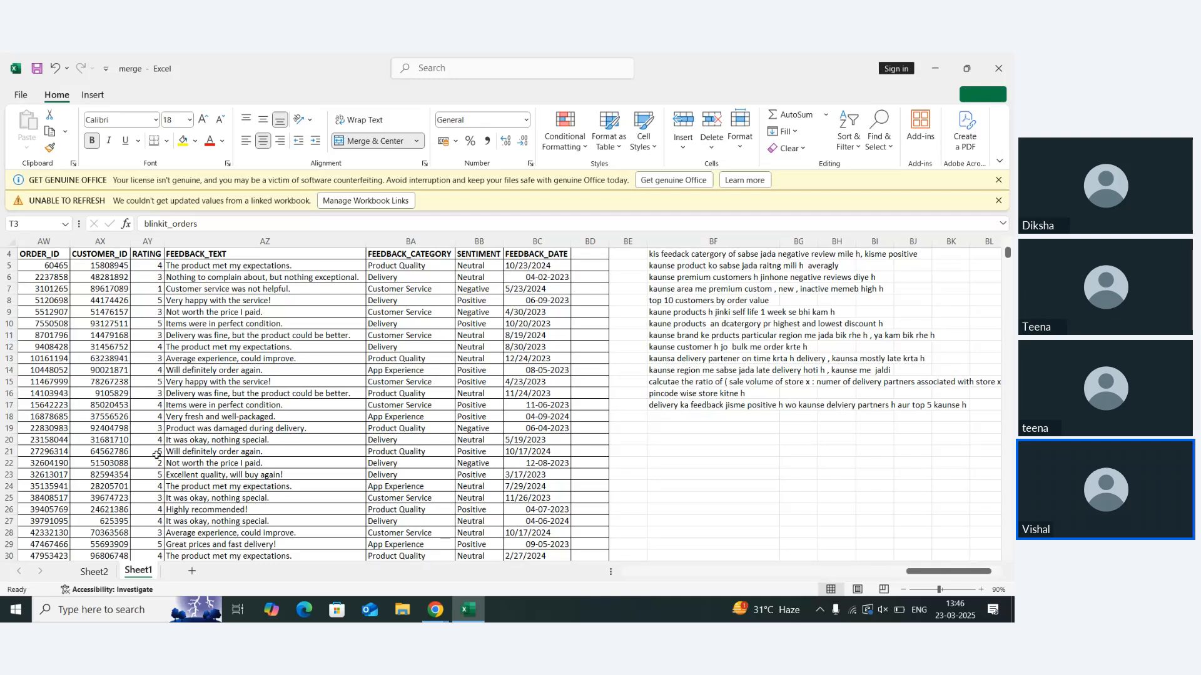
# Return to the PivotTable on Sheet2 and select all categories again in the FEEDBACK_CATEGORY filter
pyautogui.click(94, 571)
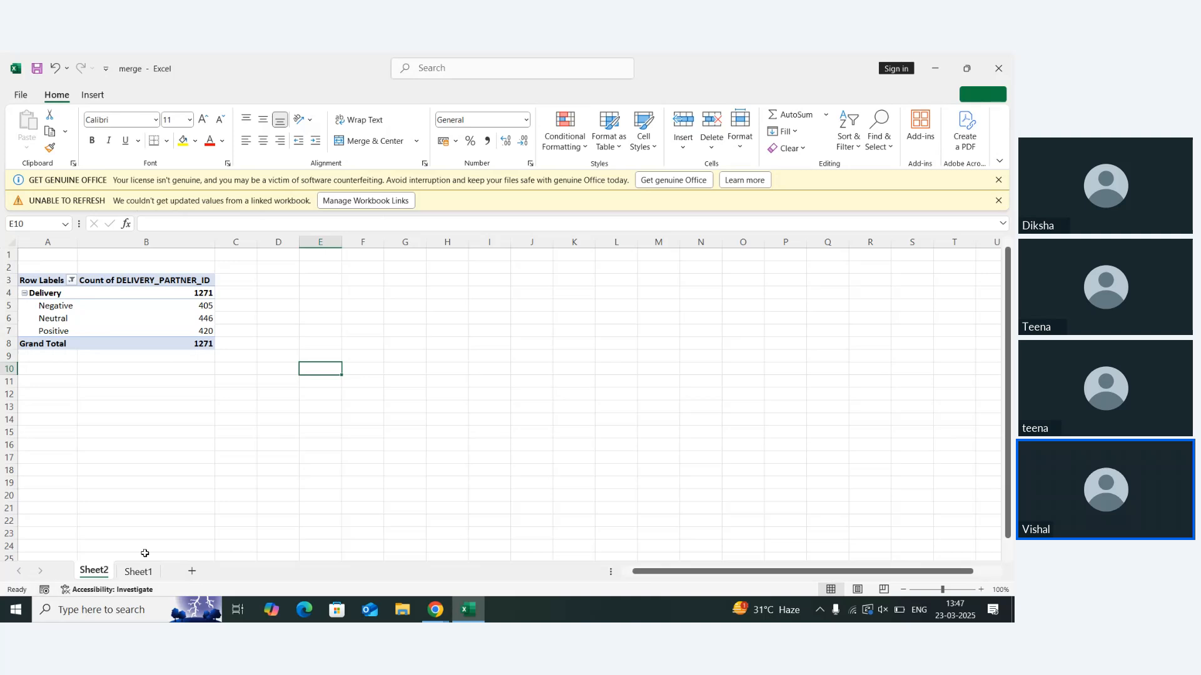
pyautogui.click(153, 318)
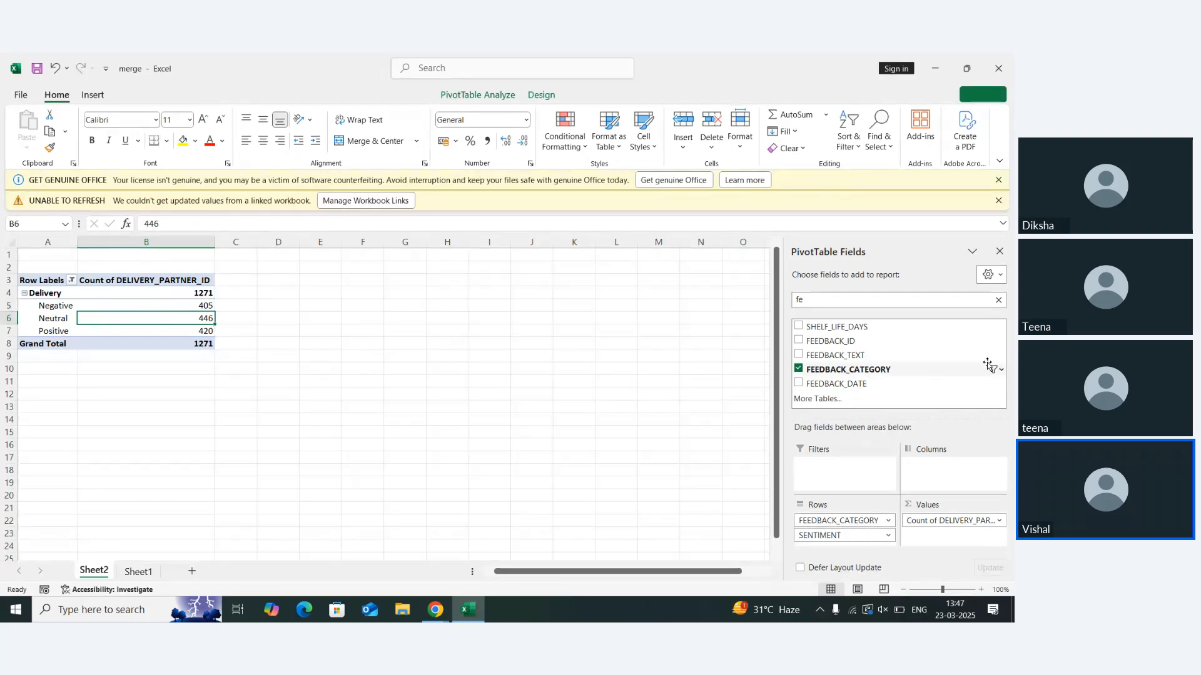
pyautogui.click(999, 374)
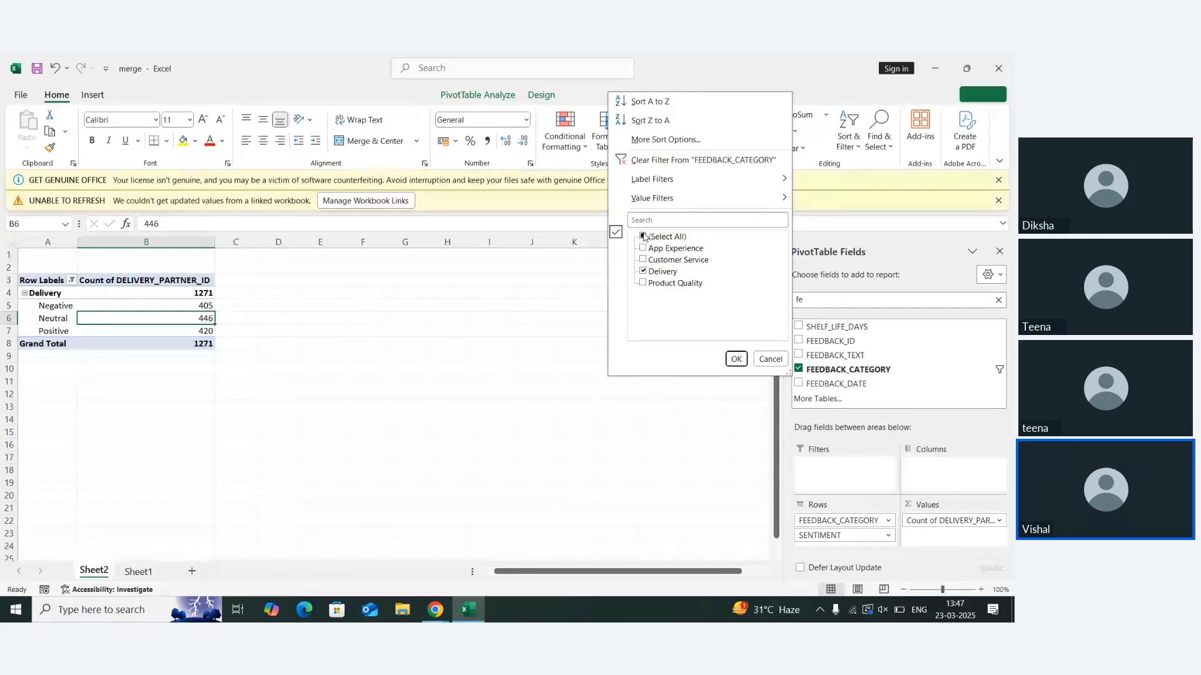
pyautogui.click(644, 237)
pyautogui.click(736, 359)
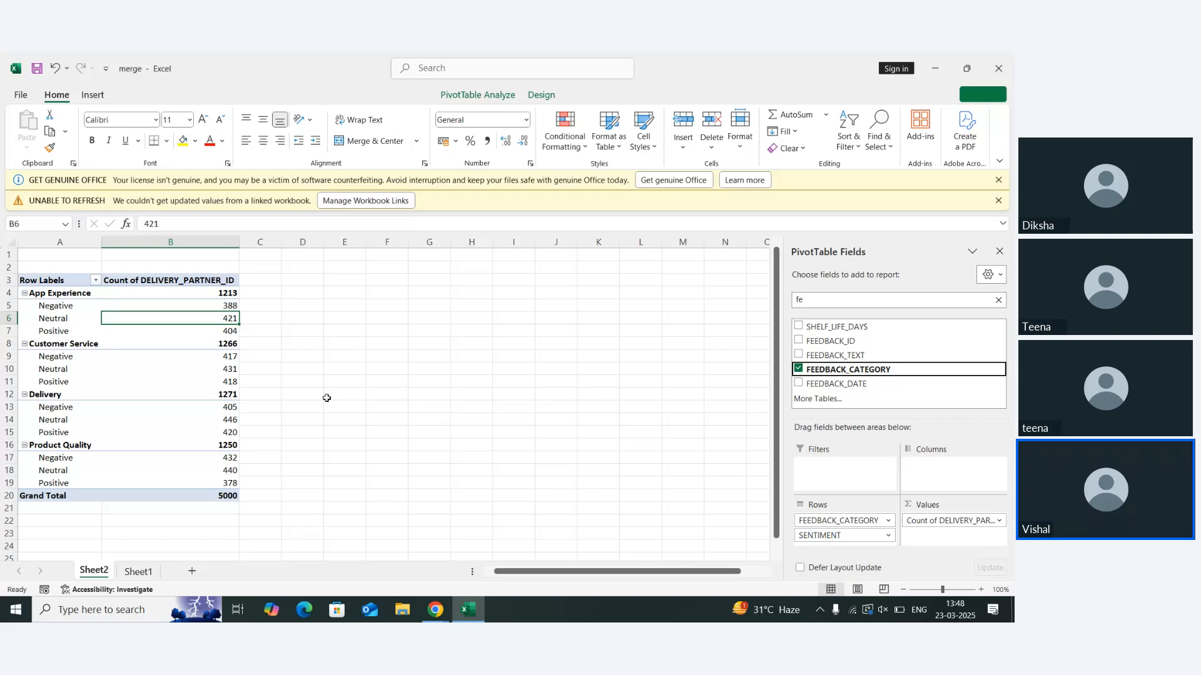
# Enter the note "Delivery partner rating." in cell BF19 of Sheet1, below the list of business questions
pyautogui.click(152, 575)
pyautogui.click(668, 425)
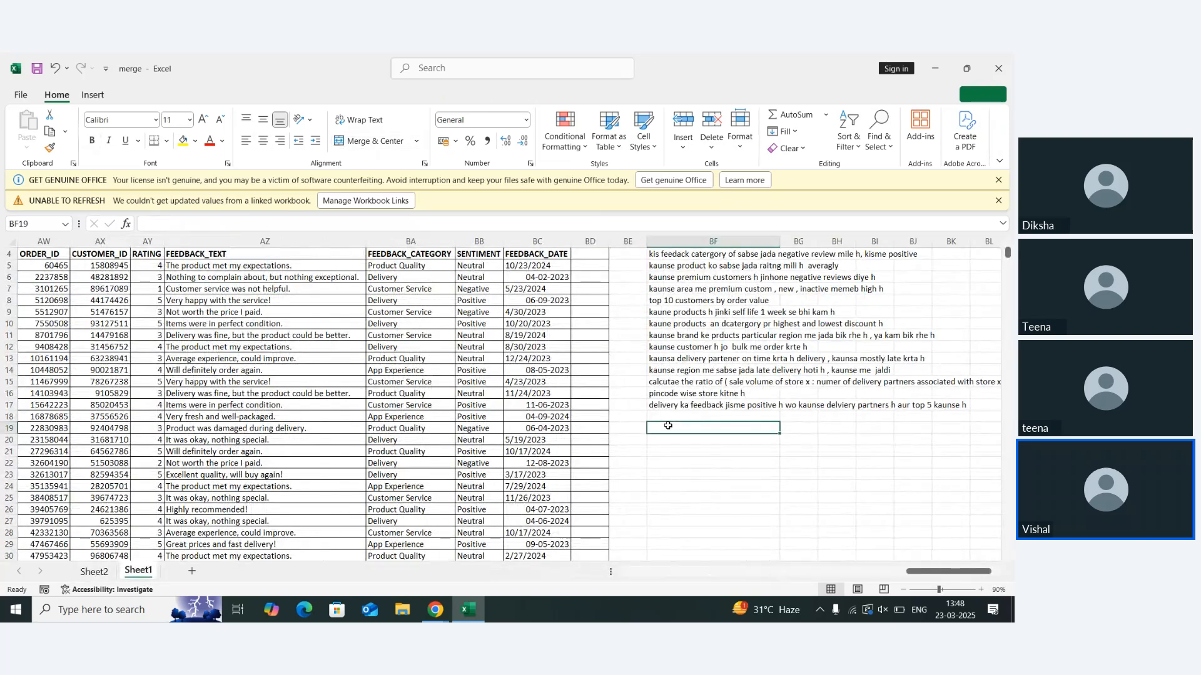
pyautogui.write('Delive')
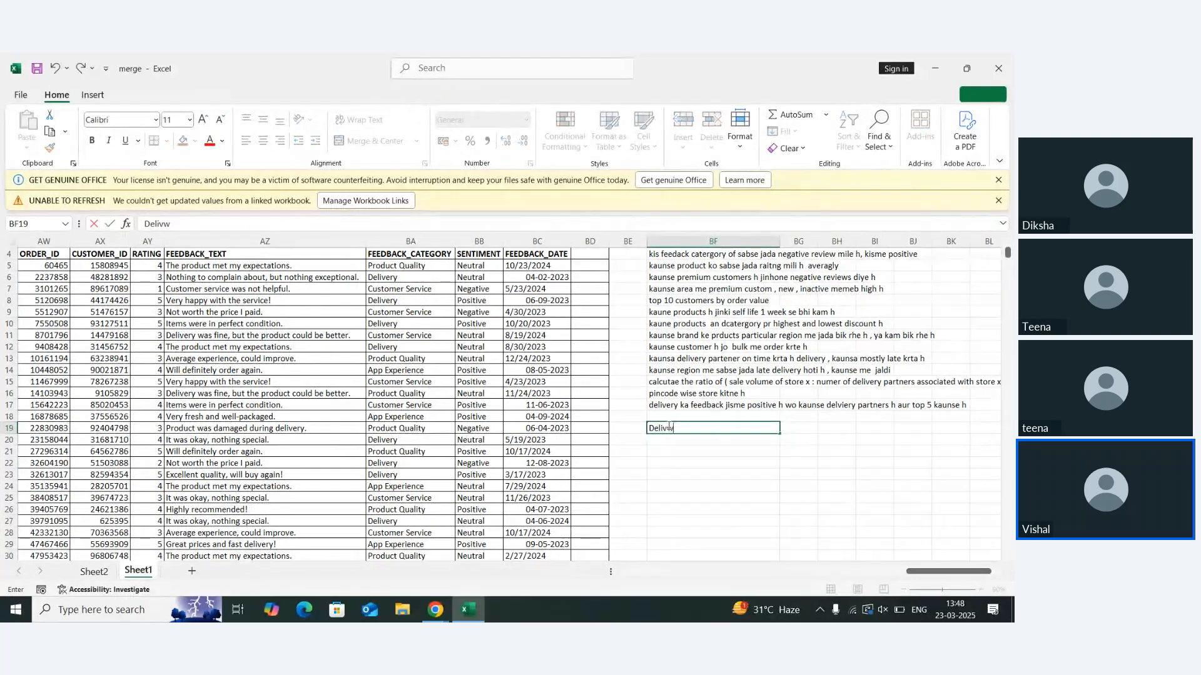
pyautogui.write('ry partner rating.')
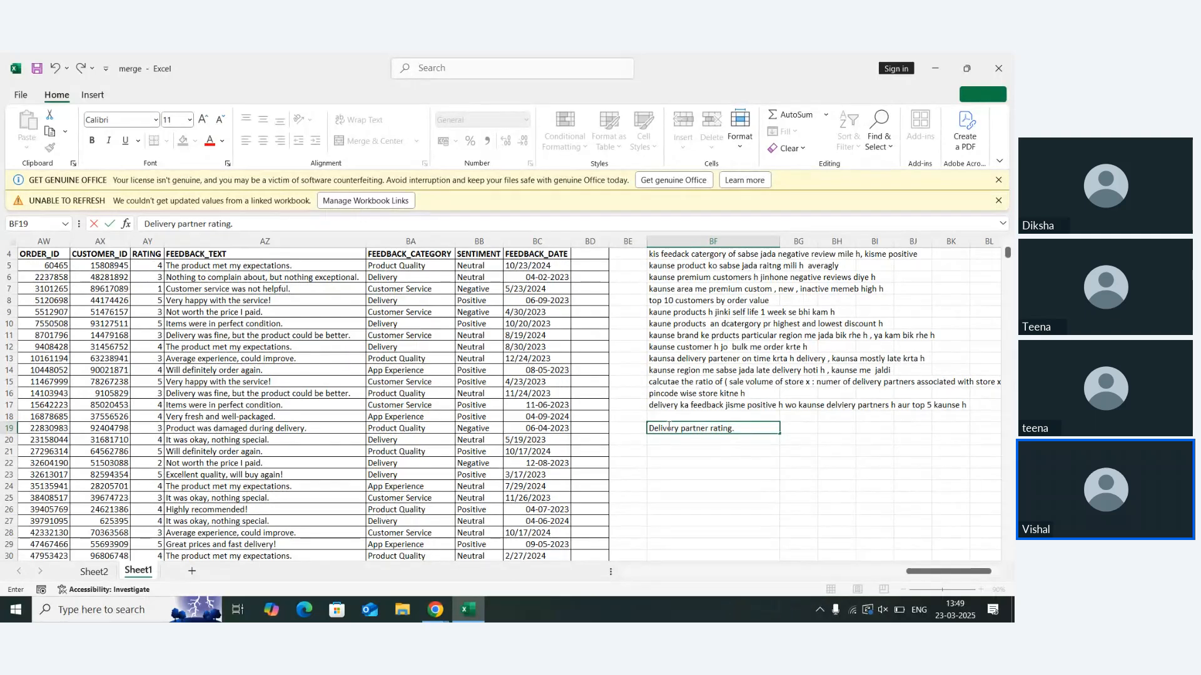
pyautogui.press('Up')
pyautogui.press('Down')
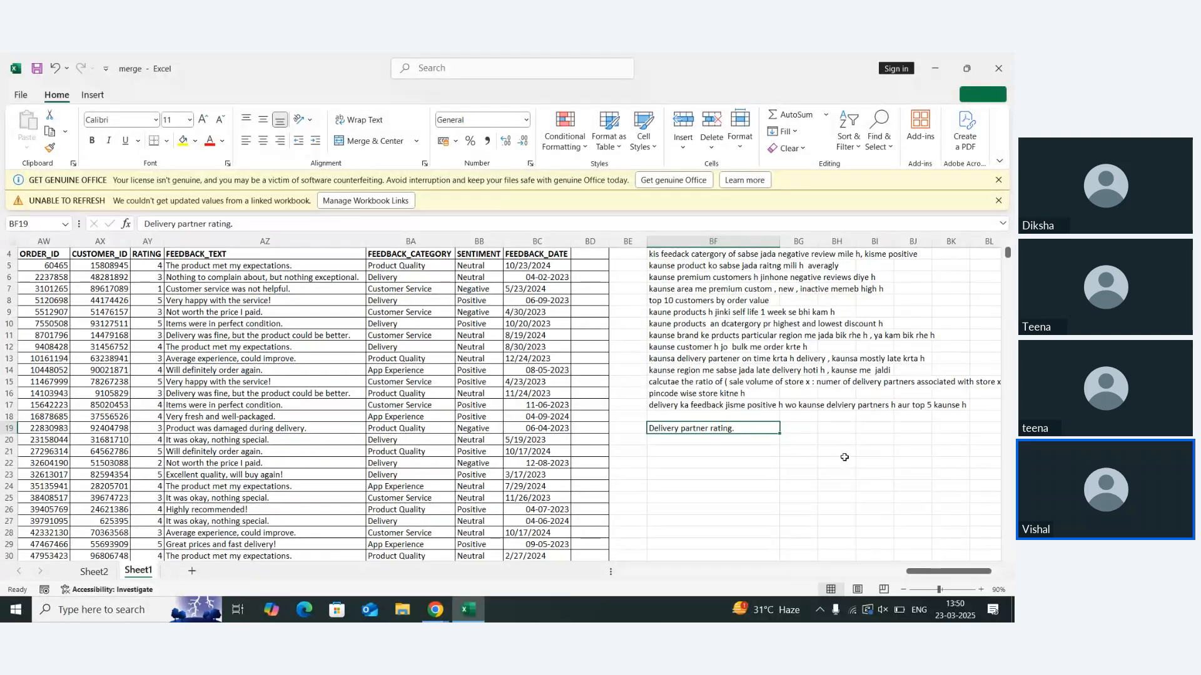
# Go back up through the business questions in column BF to the one about product shelf life under one week
pyautogui.press('Down')
pyautogui.press('Down')
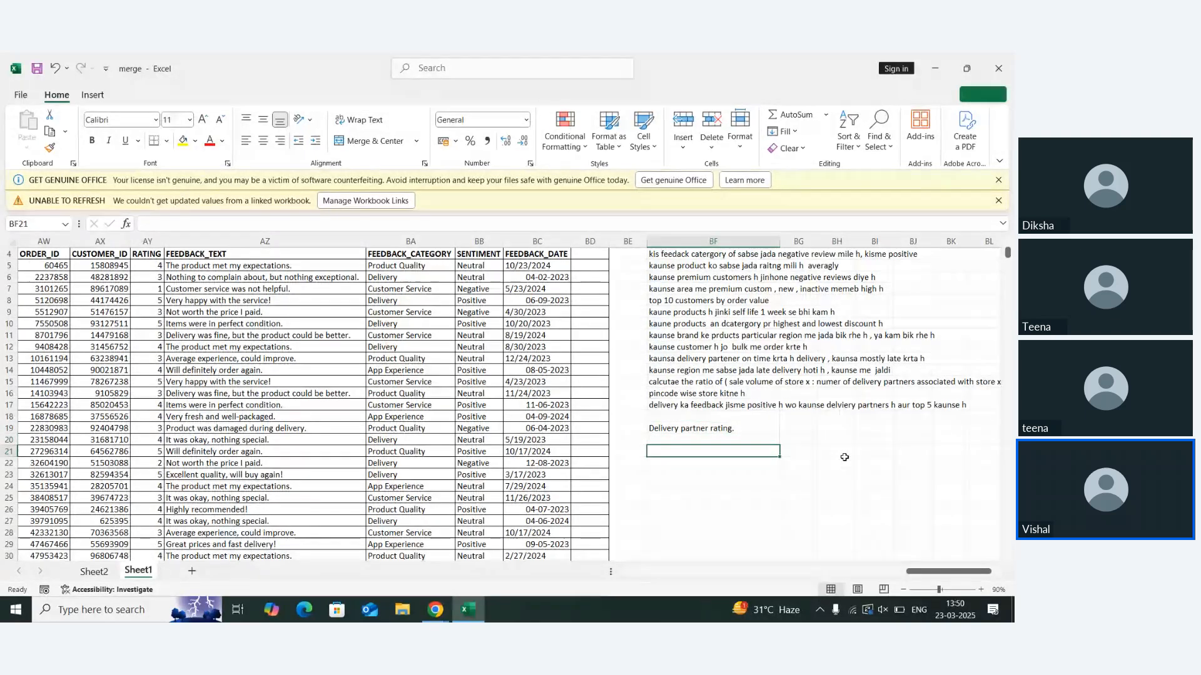
pyautogui.press('Up')
pyautogui.press('Up')
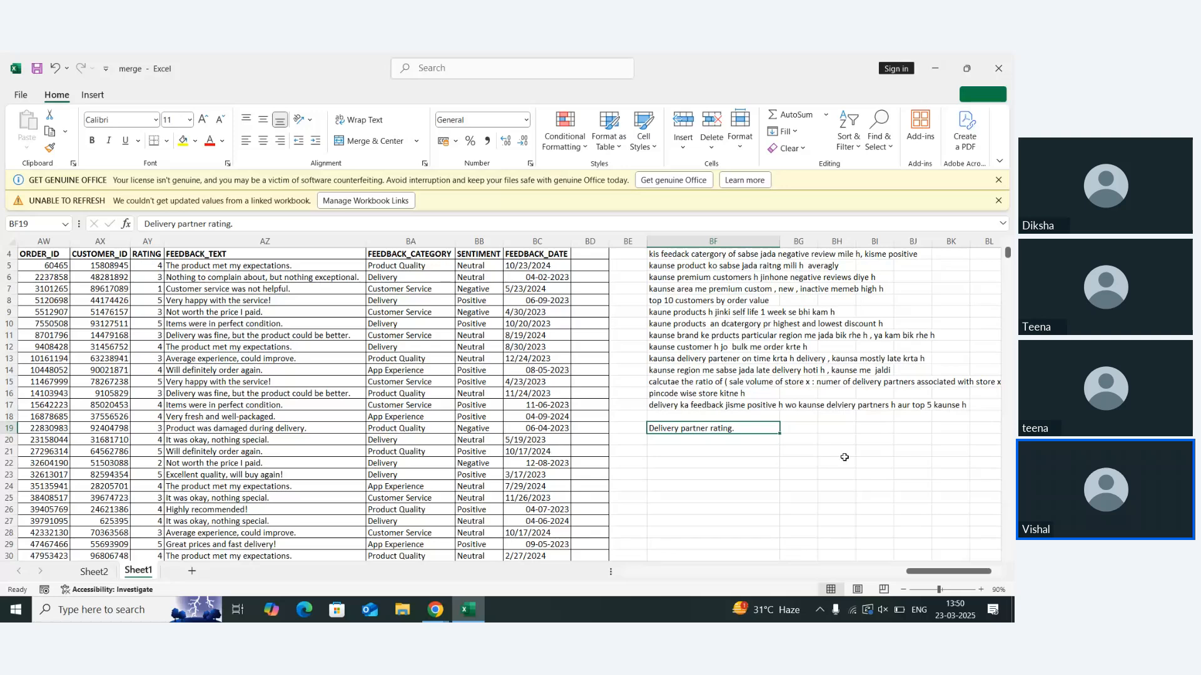
pyautogui.press('Up')
pyautogui.press('Up')
pyautogui.press('Up')
pyautogui.press('Up')
pyautogui.press('Up')
pyautogui.press('Up')
pyautogui.press('Up')
pyautogui.press('Up')
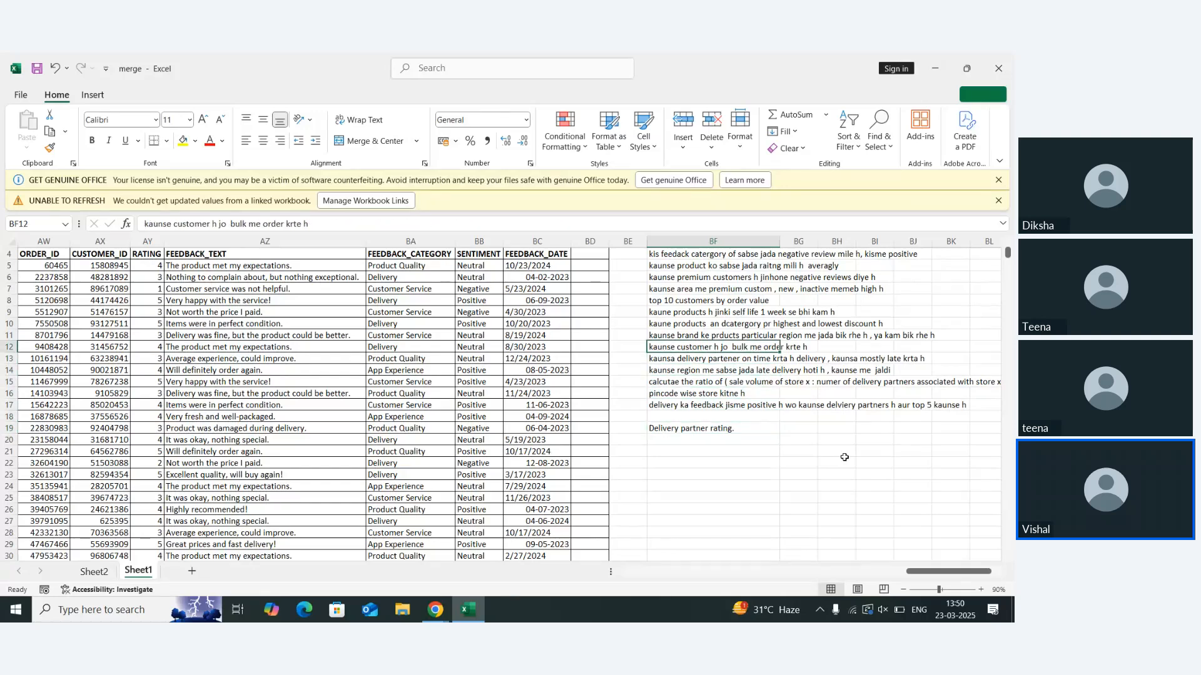
pyautogui.press('Up')
pyautogui.press('Up')
pyautogui.press('Up')
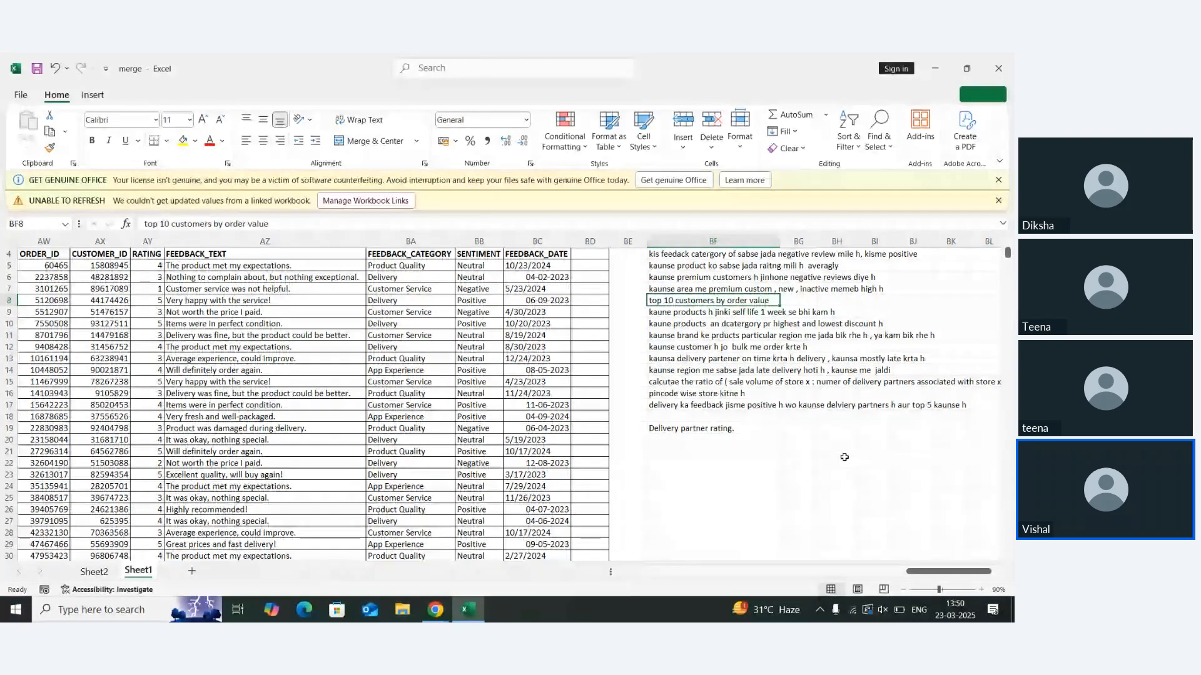
pyautogui.press('Down')
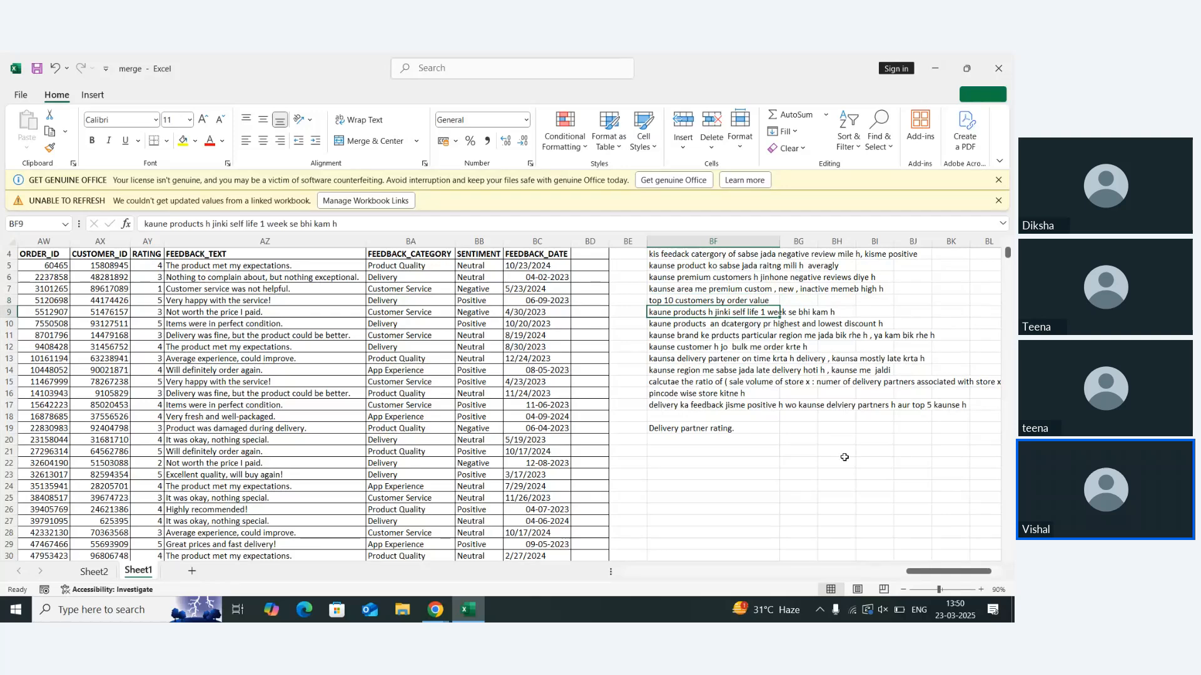
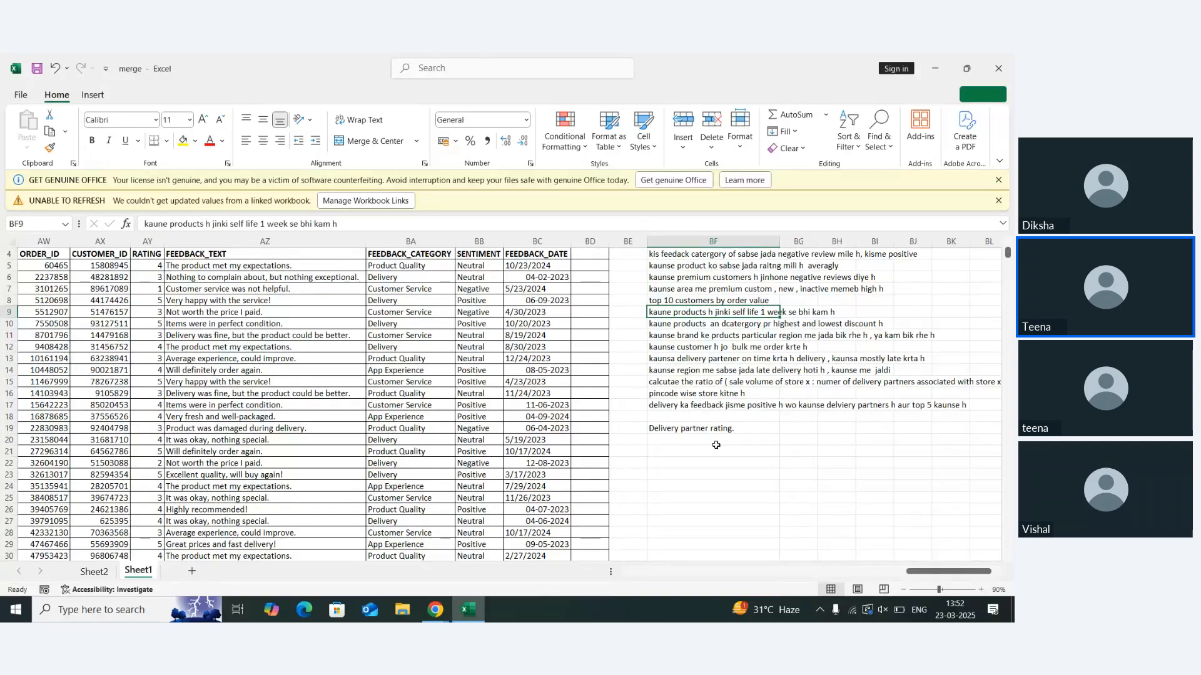
# Review the business questions in column BF of Sheet1 and go across to the FEEDBACK_CATEGORY column
pyautogui.click(716, 443)
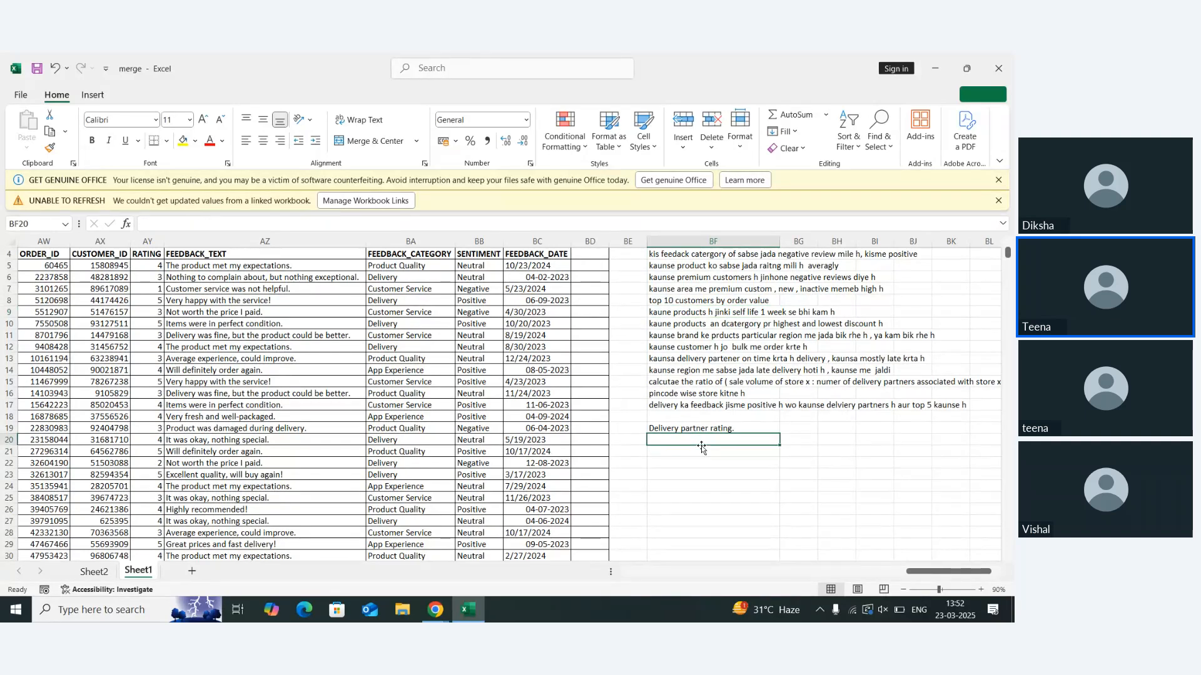
pyautogui.press('Up')
pyautogui.press('Up')
pyautogui.press('Down')
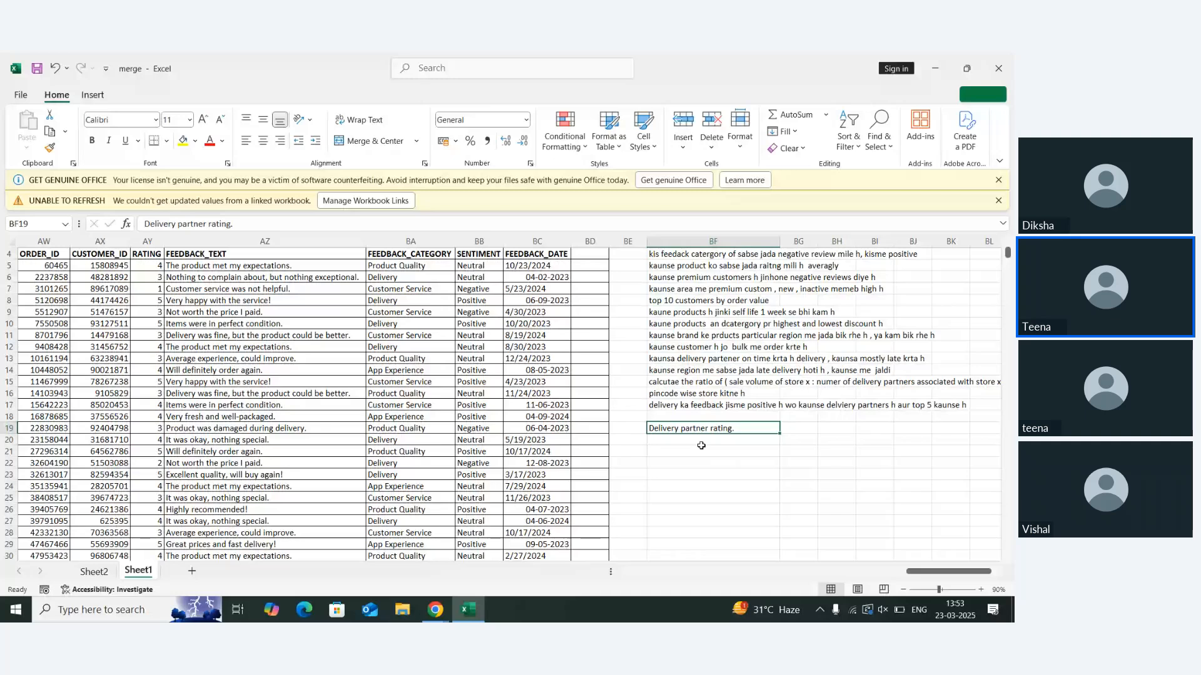
pyautogui.press('Up')
pyautogui.press('Up')
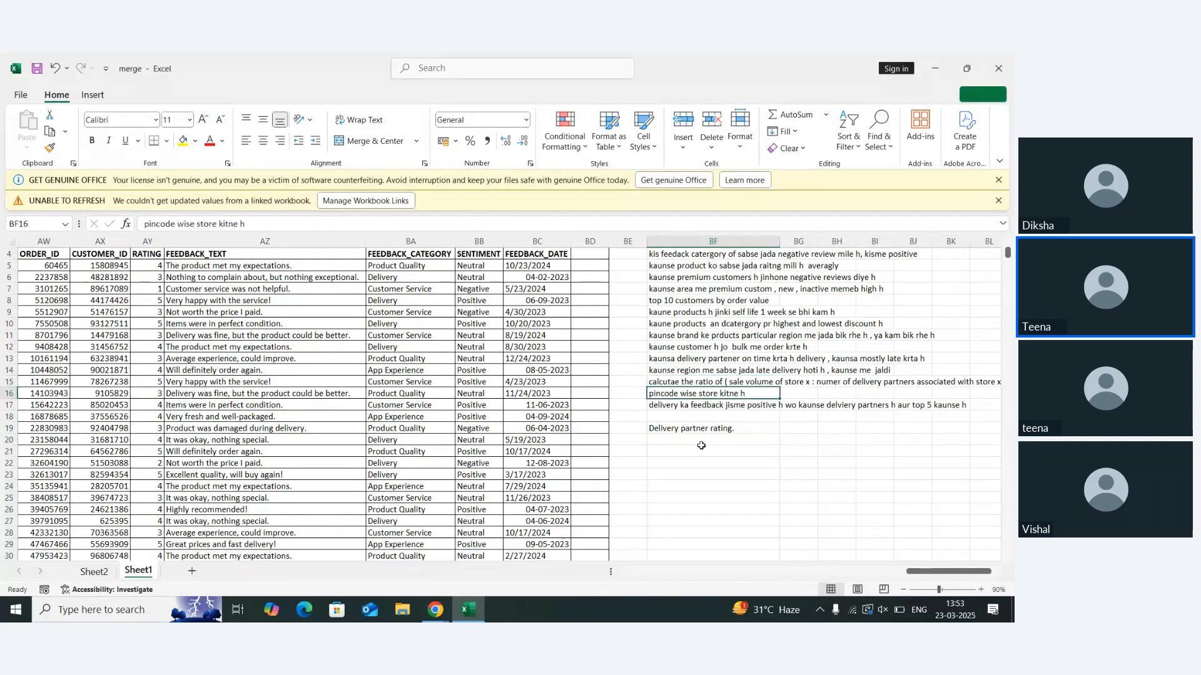
pyautogui.press('Up')
pyautogui.press('Up')
pyautogui.press('Up')
pyautogui.press('Up')
pyautogui.press('Up')
pyautogui.press('Up')
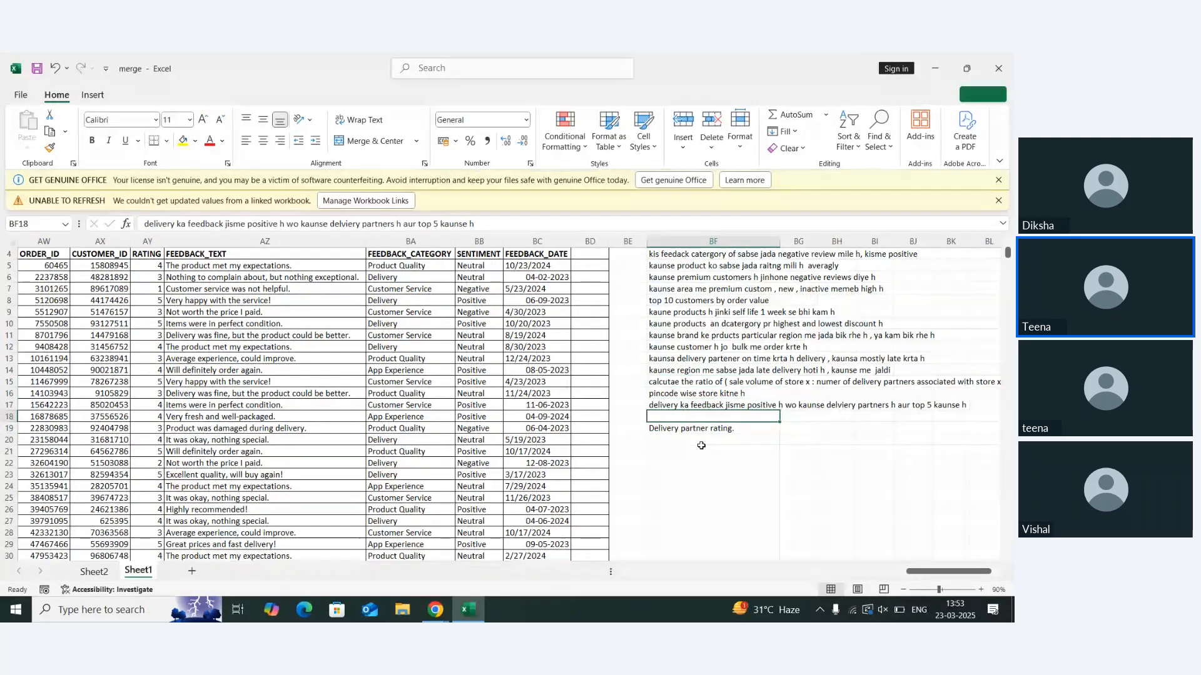
pyautogui.press('Up')
pyautogui.press('Left')
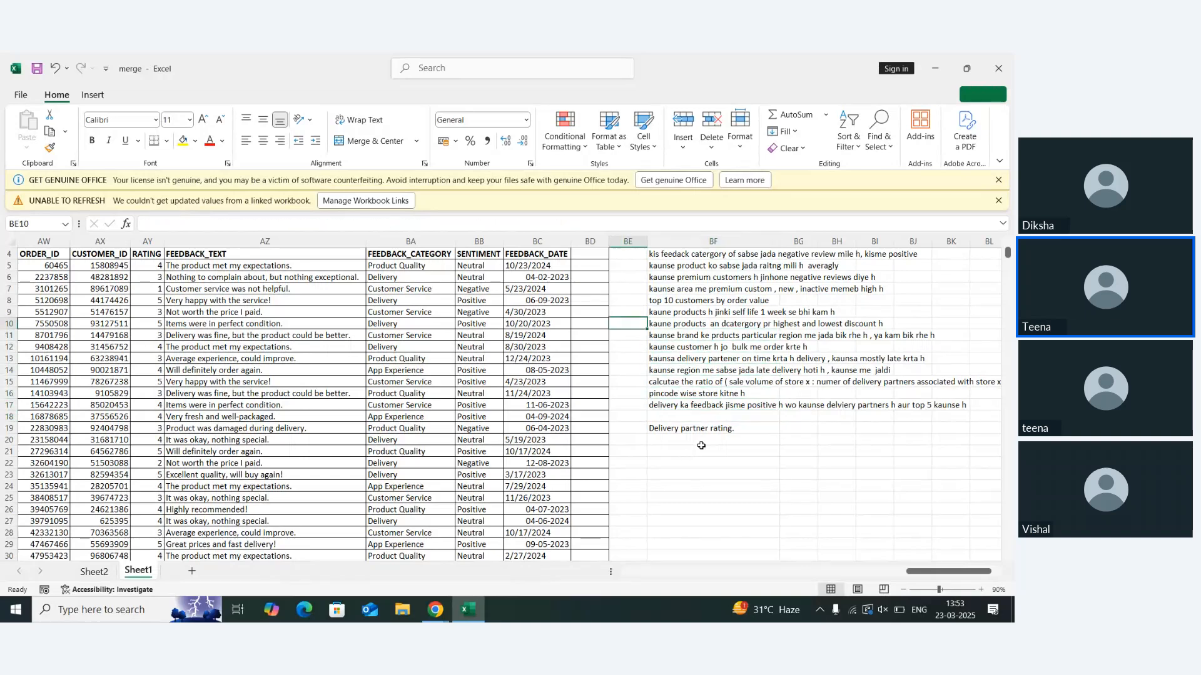
pyautogui.press('Left')
pyautogui.press('Left')
pyautogui.press('Left')
pyautogui.press('Left')
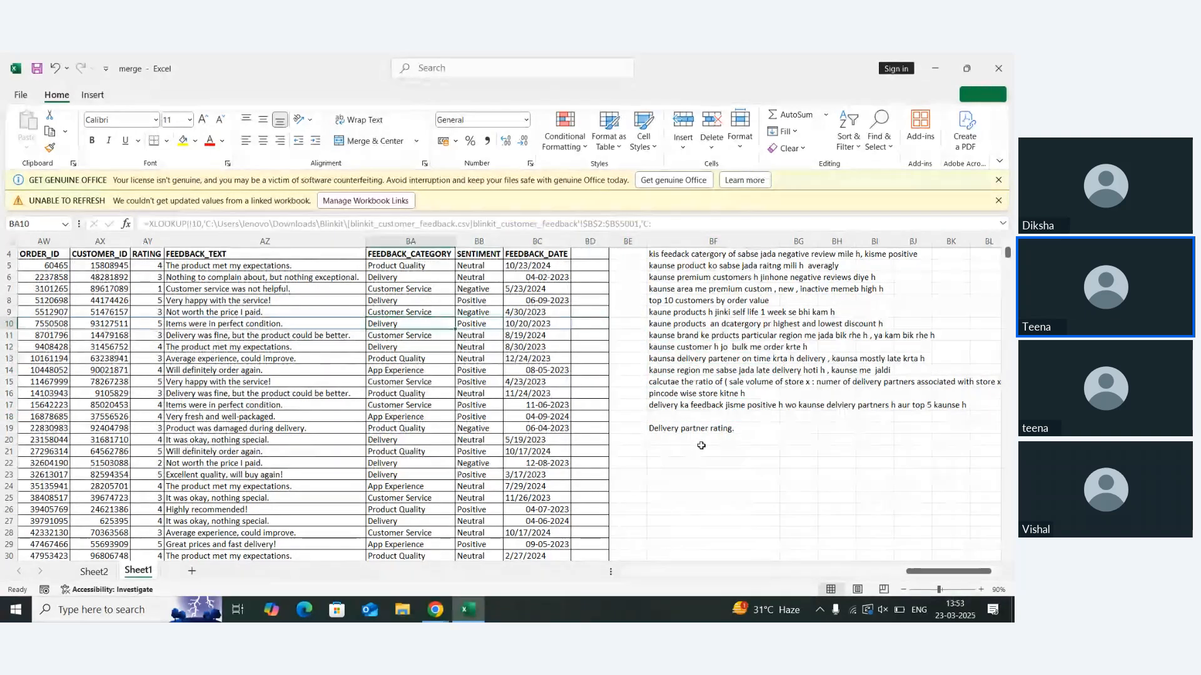
# Return to the PivotTable on Sheet2 and collapse the whole FEEDBACK_CATEGORY field so the sentiment rows are hidden
pyautogui.click(97, 579)
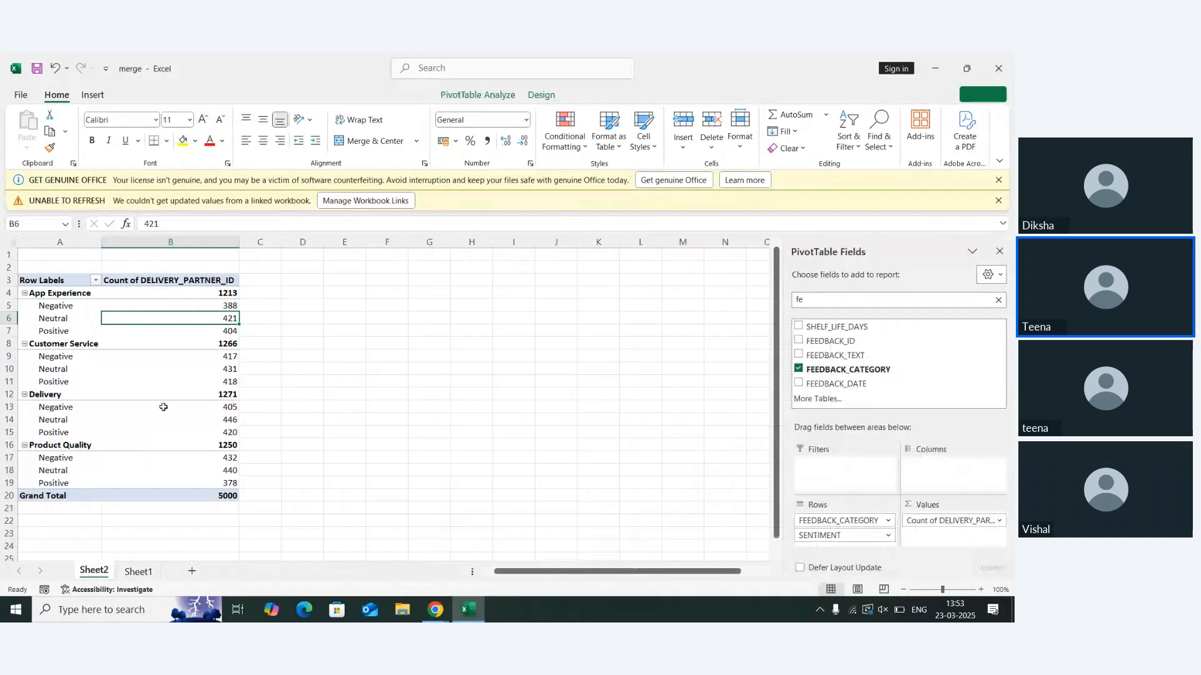
pyautogui.click(106, 392)
pyautogui.press('Left')
pyautogui.press('Up')
pyautogui.press('Up')
pyautogui.press('Up')
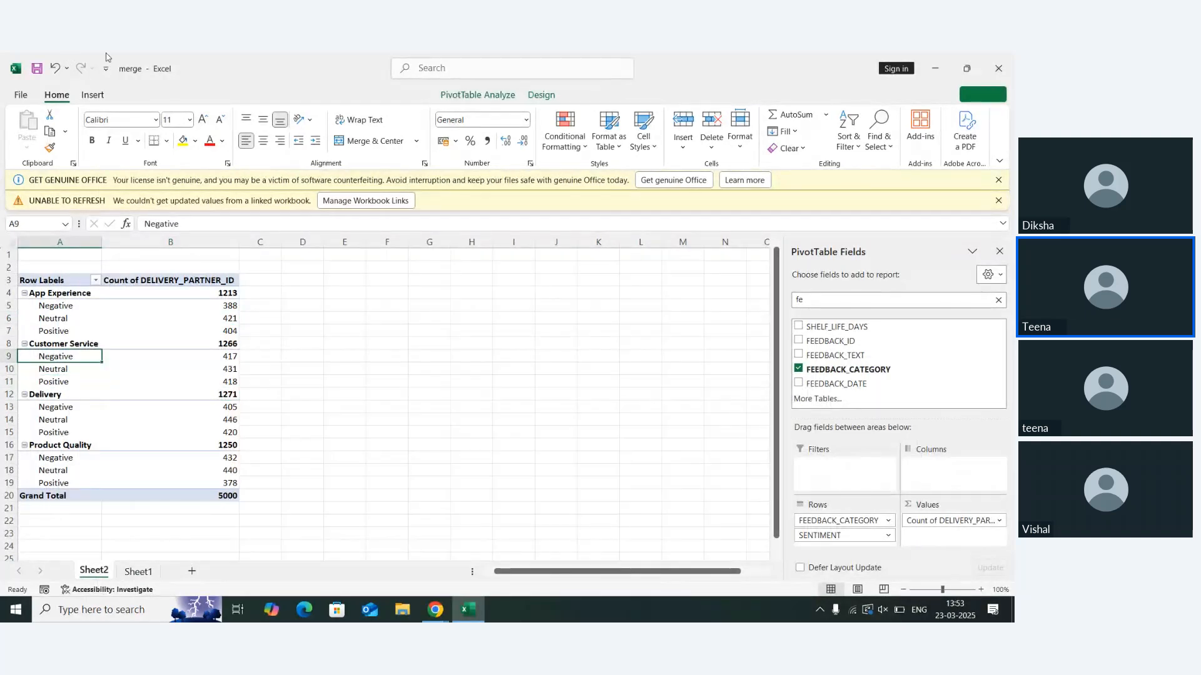
pyautogui.click(109, 306)
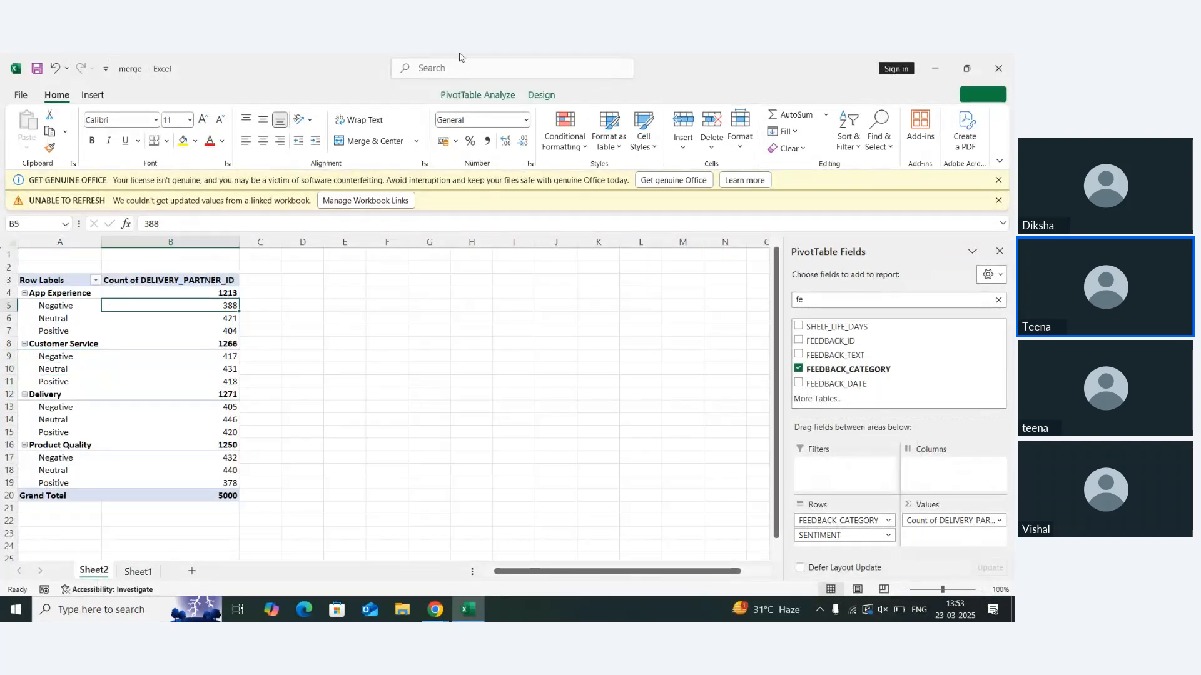
pyautogui.click(478, 94)
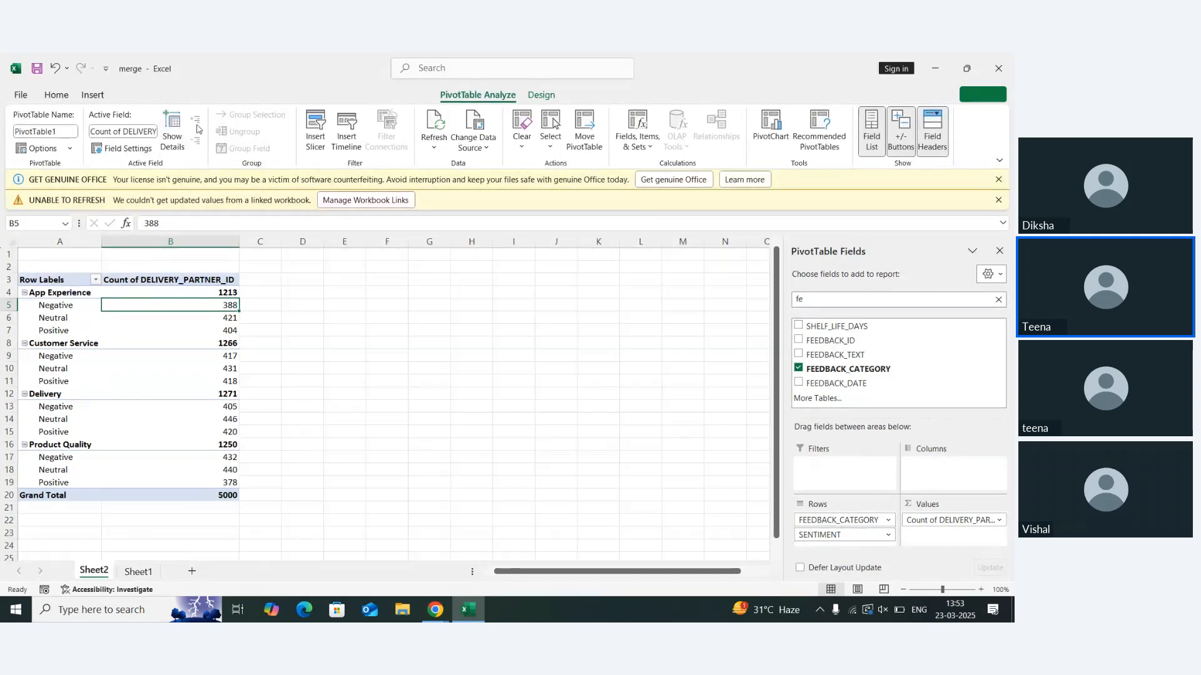
pyautogui.click(63, 292)
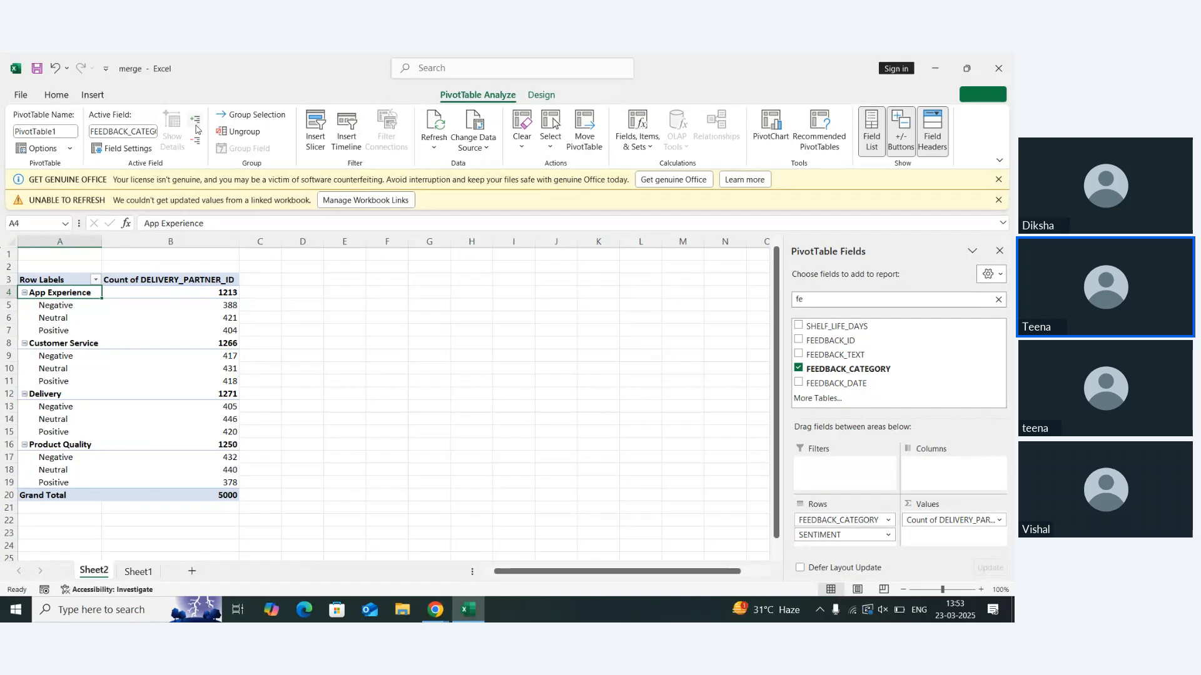
pyautogui.click(196, 145)
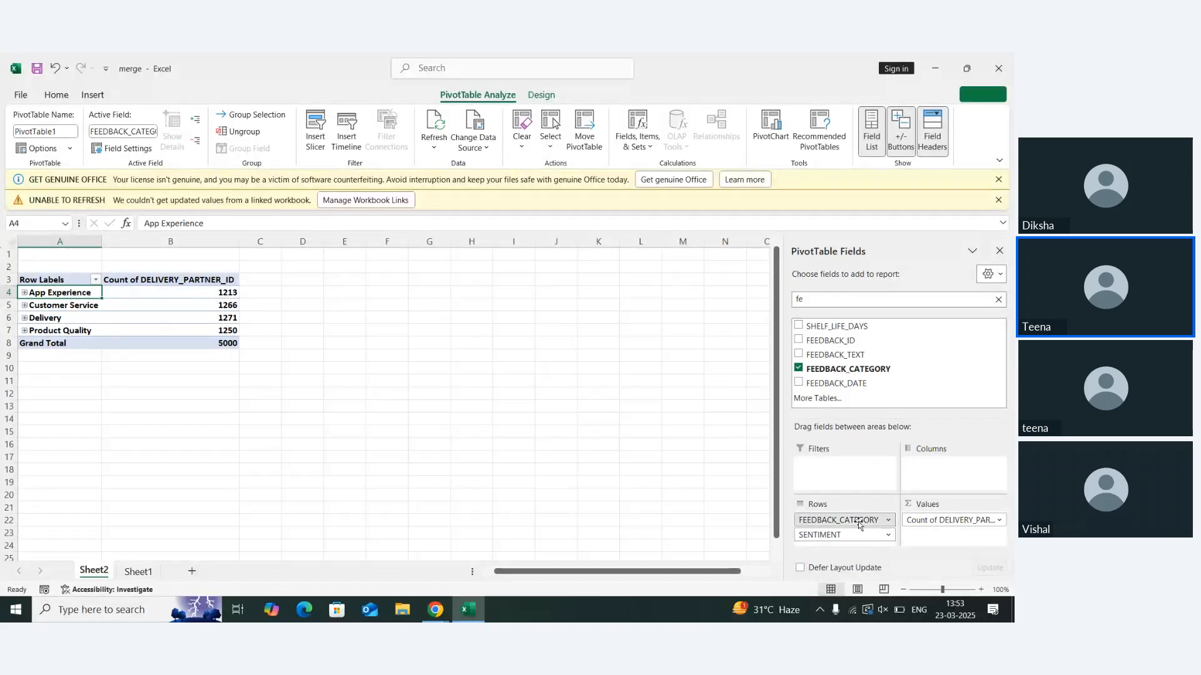
# Remove FEEDBACK_CATEGORY from the PivotTable rows and move SENTIMENT from Rows to Columns
pyautogui.moveTo(858, 521); pyautogui.dragTo(676, 470)
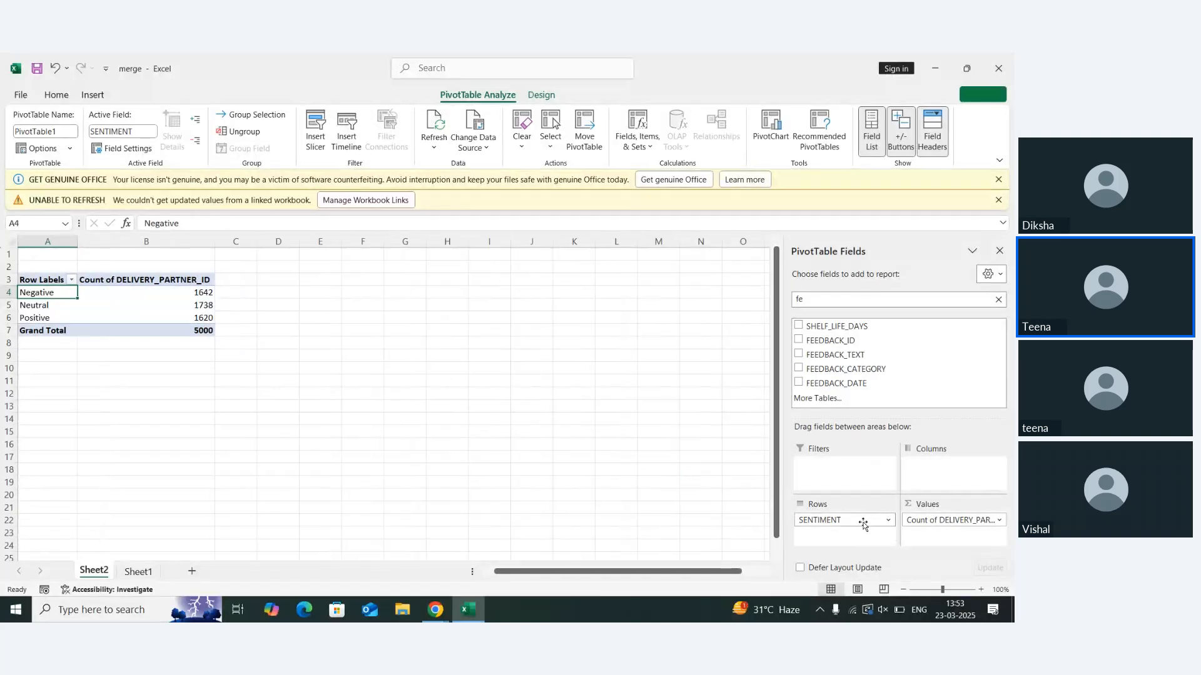
pyautogui.moveTo(863, 523); pyautogui.dragTo(947, 474)
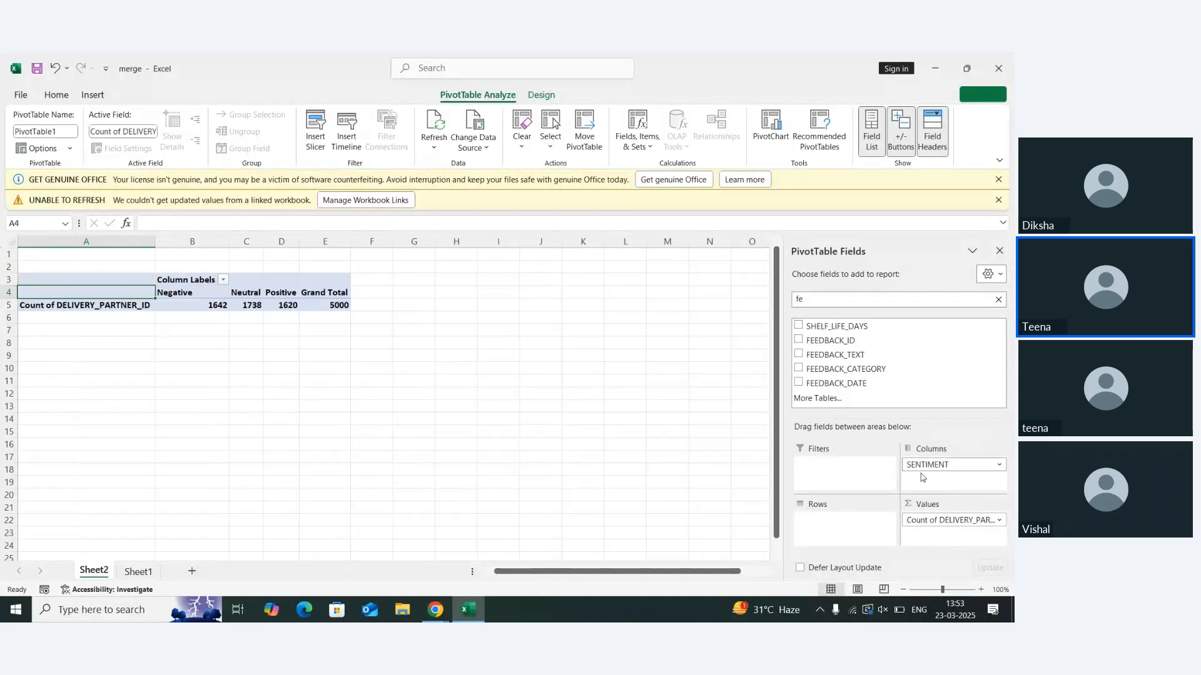
# Find the DELIVERY_PARTNER_ID field by searching "deliv", place it in Rows and look through the sentiment counts per partner
pyautogui.click(841, 298)
pyautogui.write('deliv')
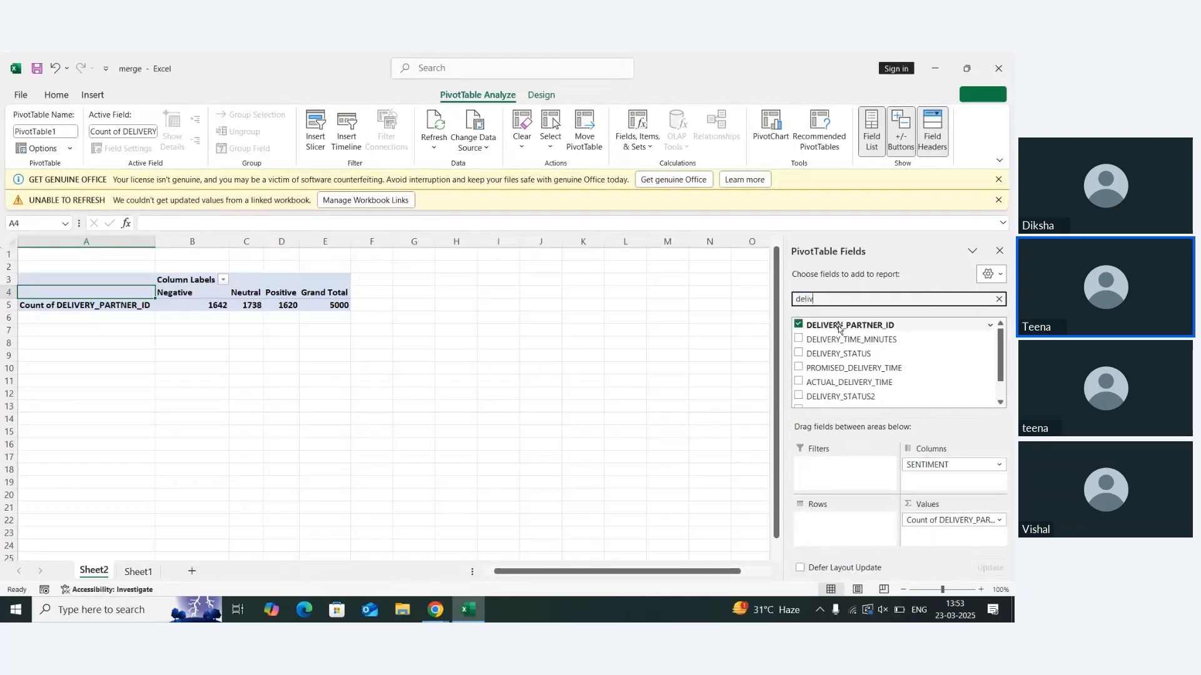
pyautogui.moveTo(838, 325); pyautogui.dragTo(863, 544)
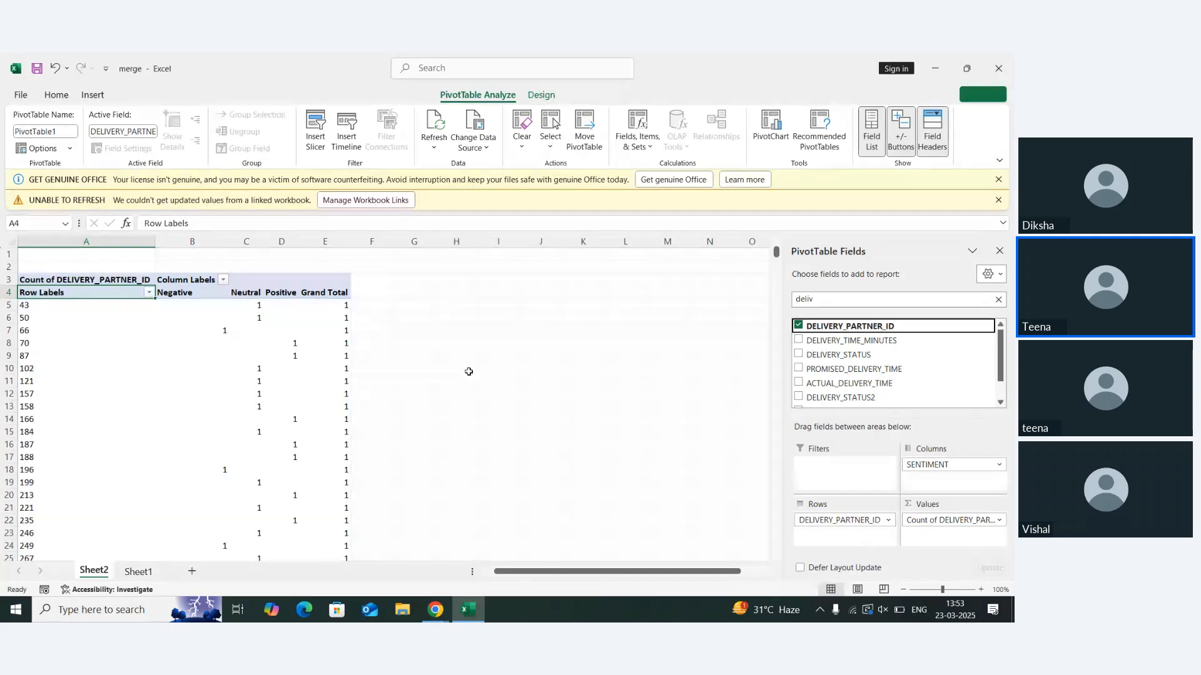
pyautogui.scroll(-18, 470, 374)
pyautogui.scroll(18, 472, 375)
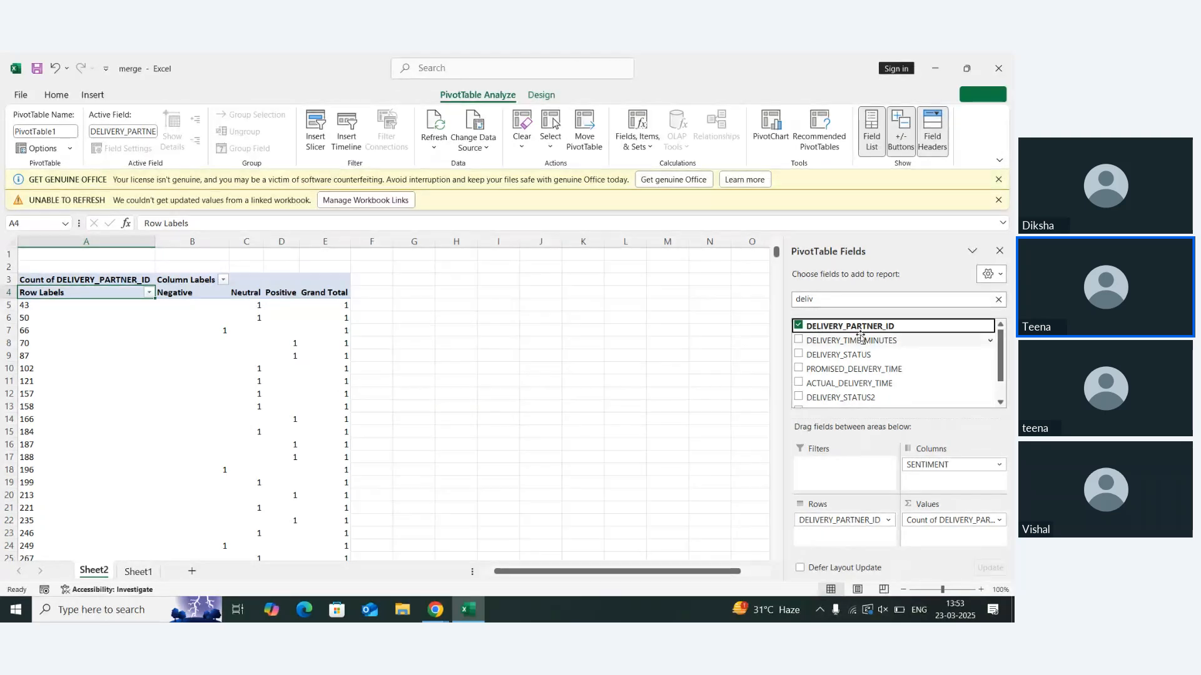
# Remove DELIVERY_PARTNER_ID from the PivotTable and place DELIVERY_STATUS in Rows
pyautogui.click(798, 325)
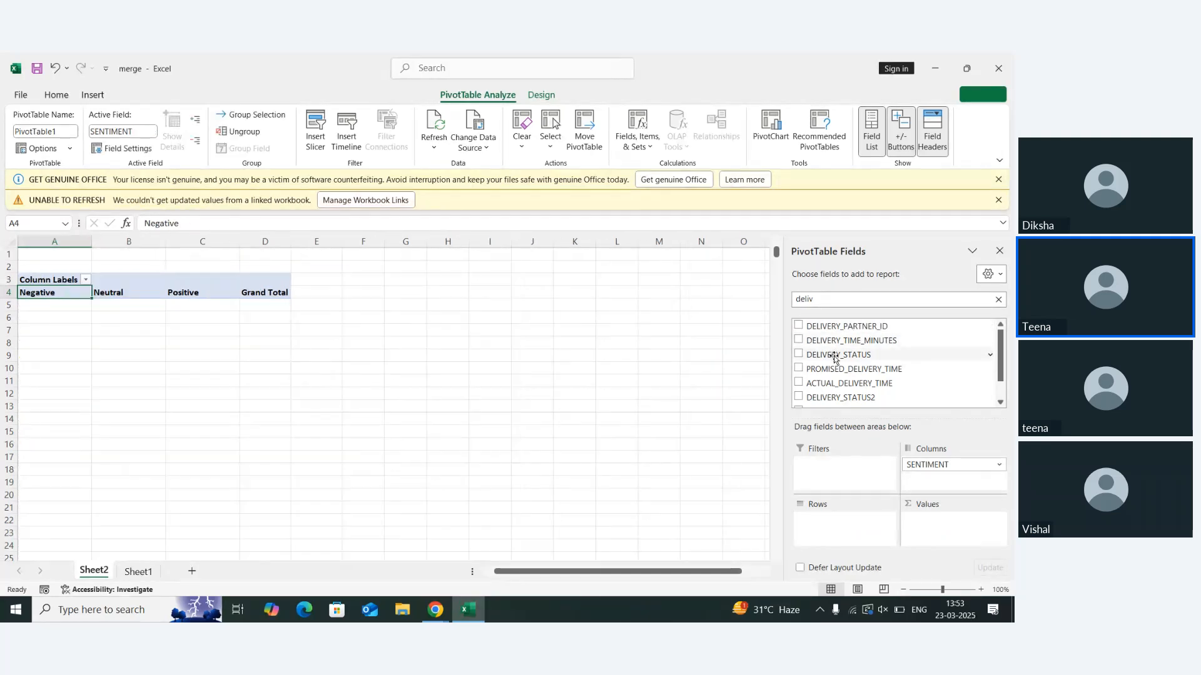
pyautogui.moveTo(838, 354); pyautogui.dragTo(832, 531)
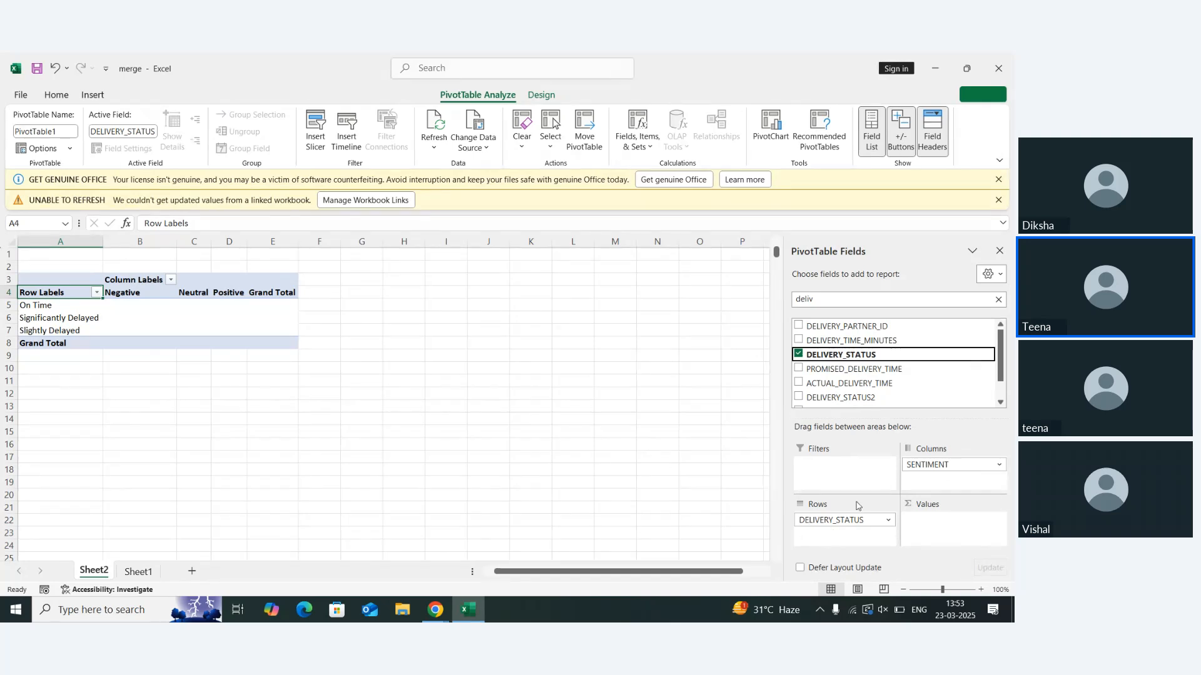
# Search the PivotTable fields for "senti" and add SENTIMENT to Values as a count
pyautogui.click(838, 293)
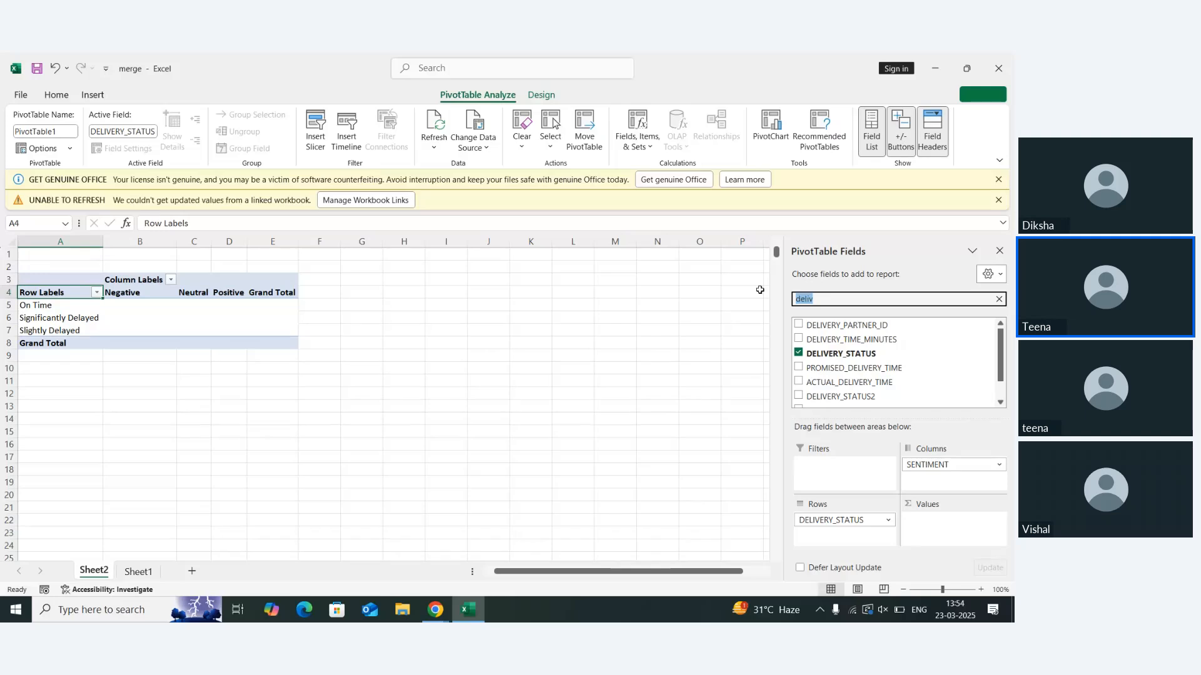
pyautogui.write('sen')
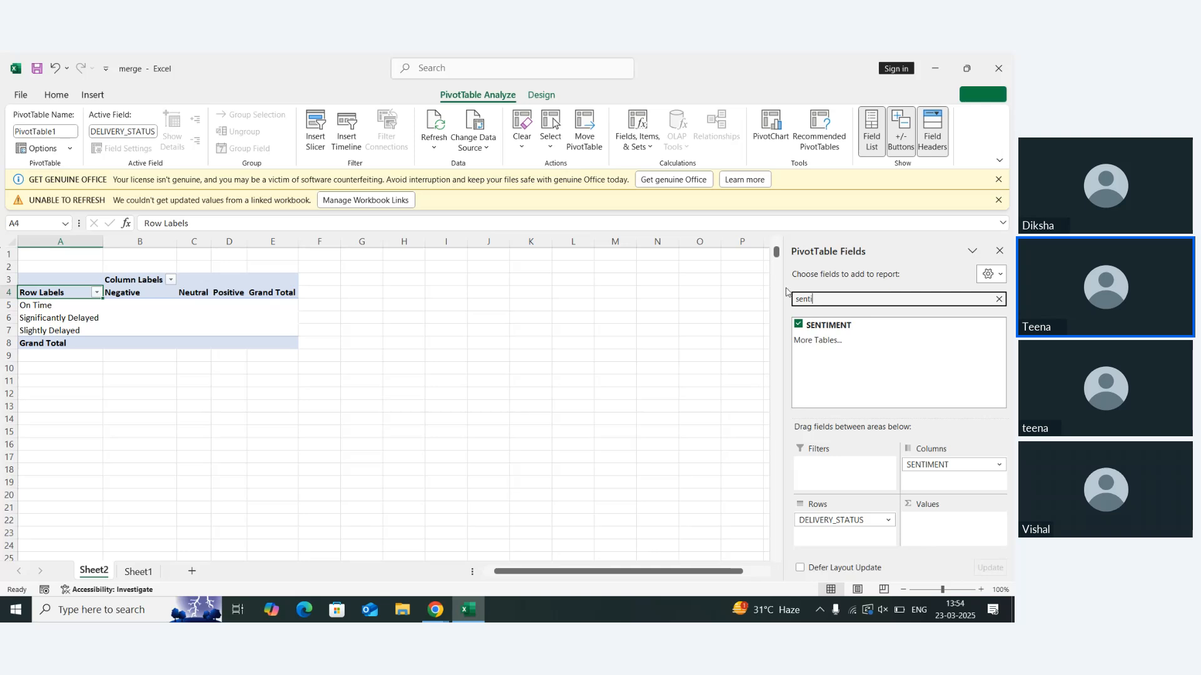
pyautogui.write('ti')
pyautogui.moveTo(871, 325); pyautogui.dragTo(946, 536)
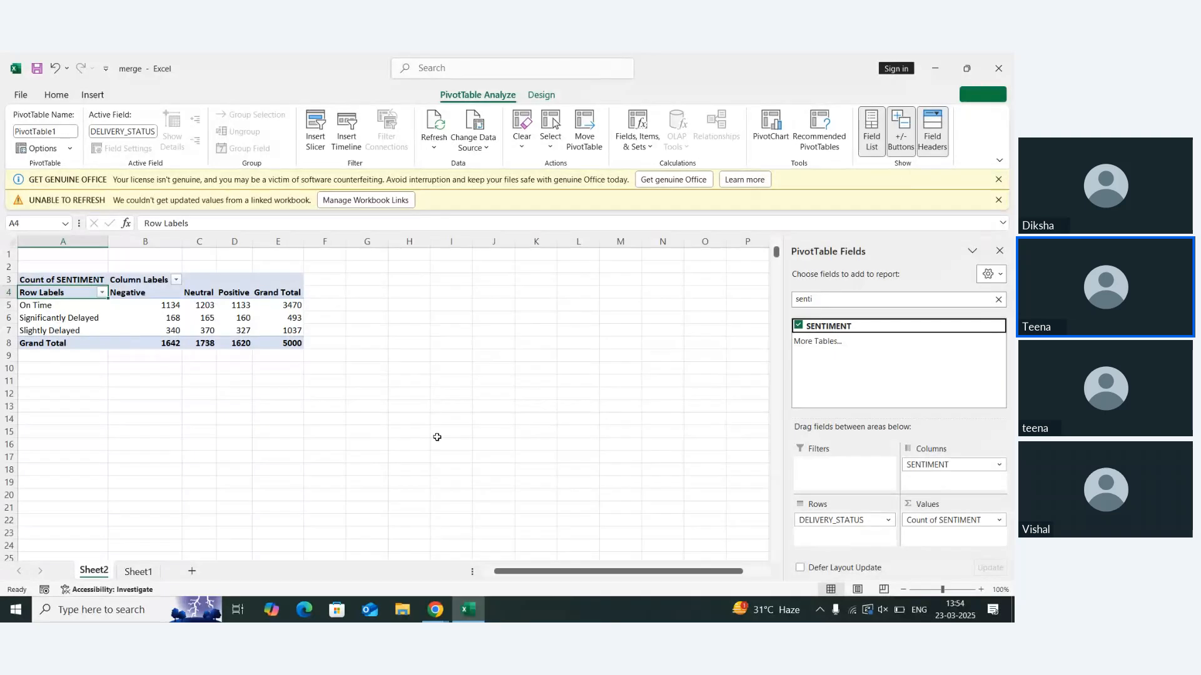
# Clear the field search and replace DELIVERY_STATUS with PRODUCT_ID in the PivotTable rows
pyautogui.moveTo(820, 301); pyautogui.dragTo(787, 304)
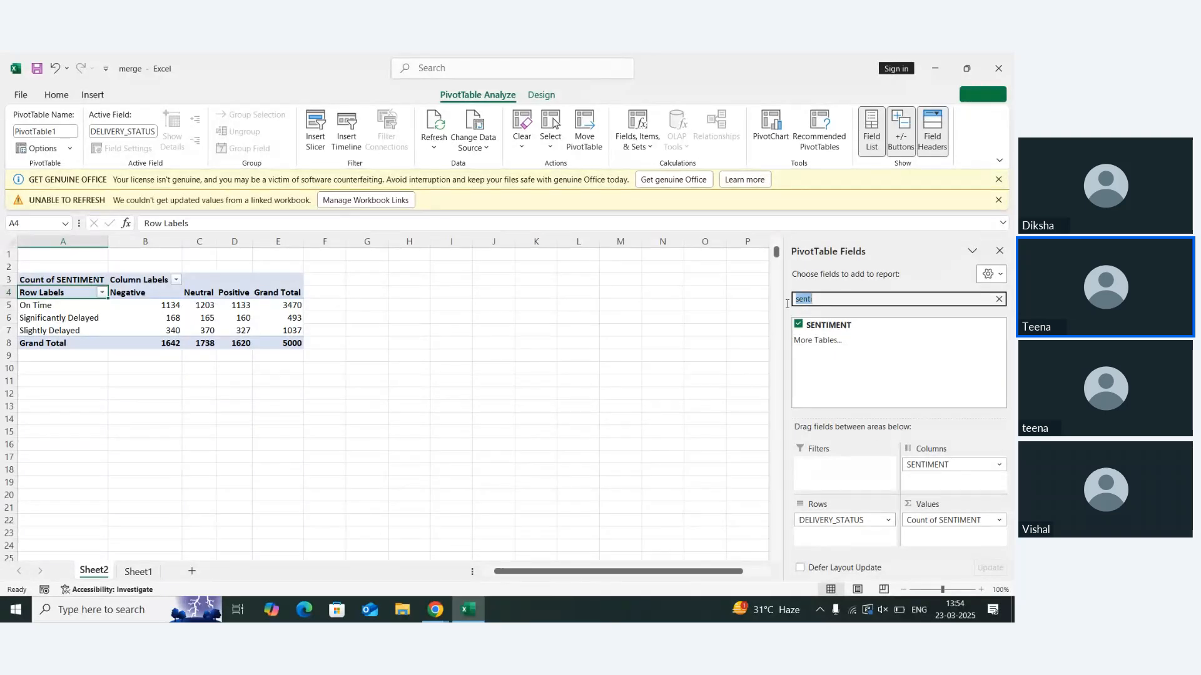
pyautogui.press('BackSpace')
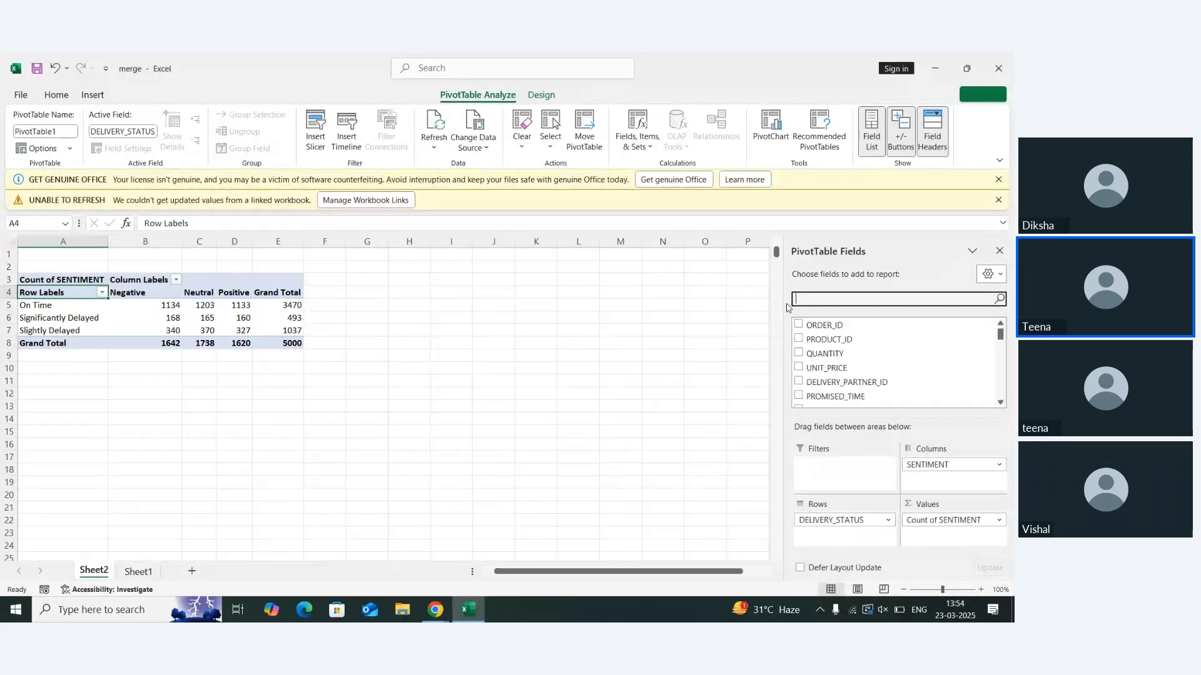
pyautogui.write('f')
pyautogui.press('BackSpace')
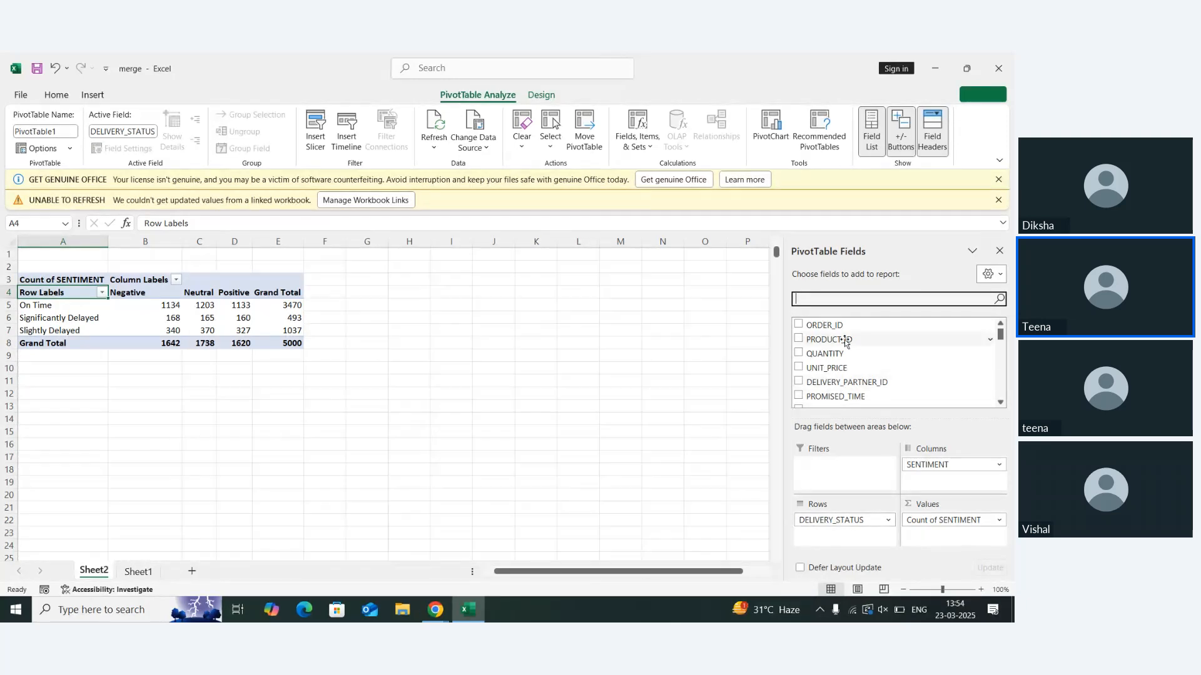
pyautogui.moveTo(832, 340); pyautogui.dragTo(741, 491)
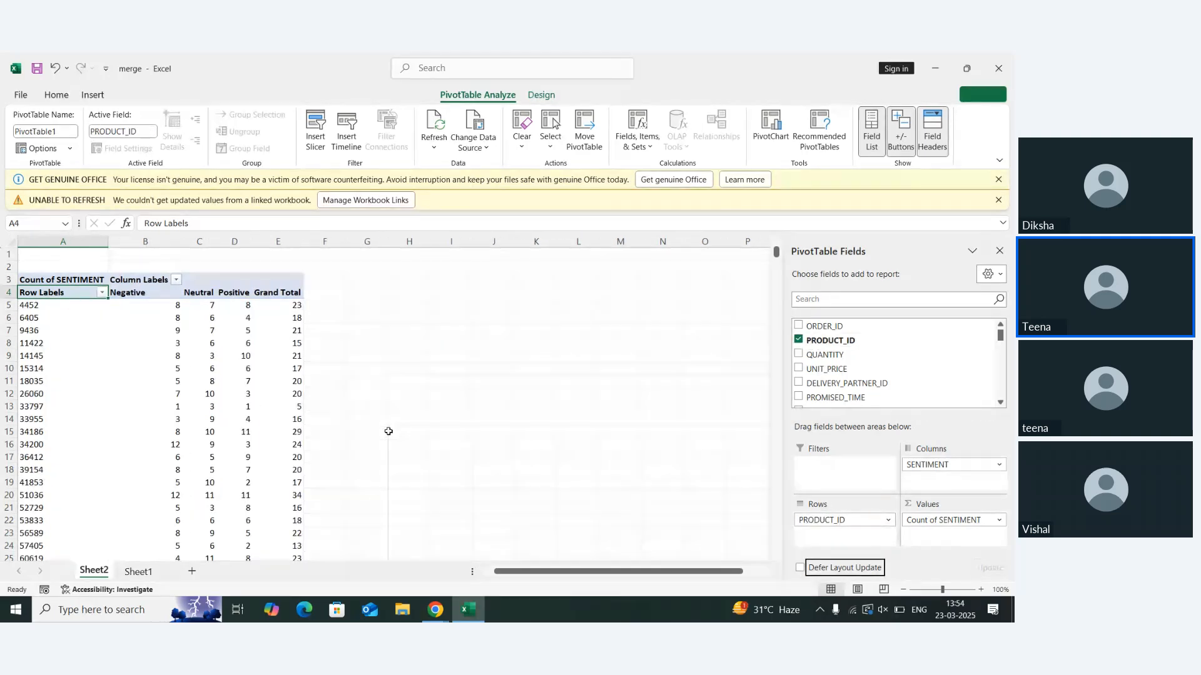
# Apply a Top 10 items value filter by Count of SENTIMENT to the SENTIMENT column labels and check the product rows
pyautogui.click(227, 308)
pyautogui.click(219, 292)
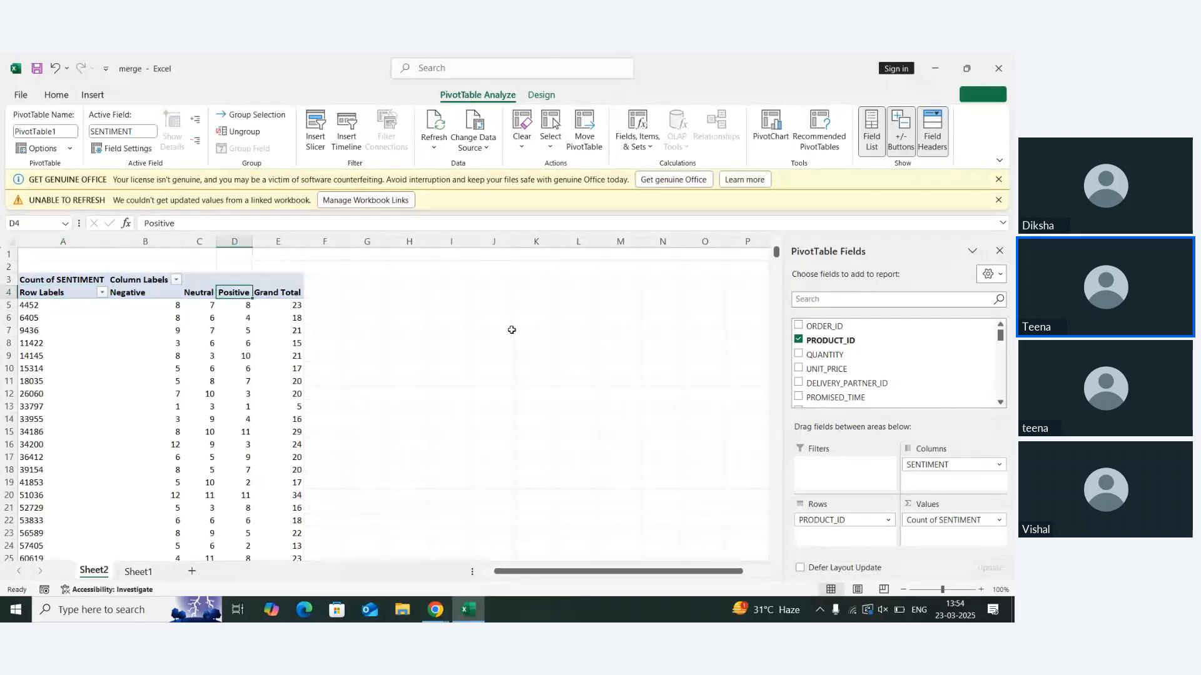
pyautogui.moveTo(243, 313)
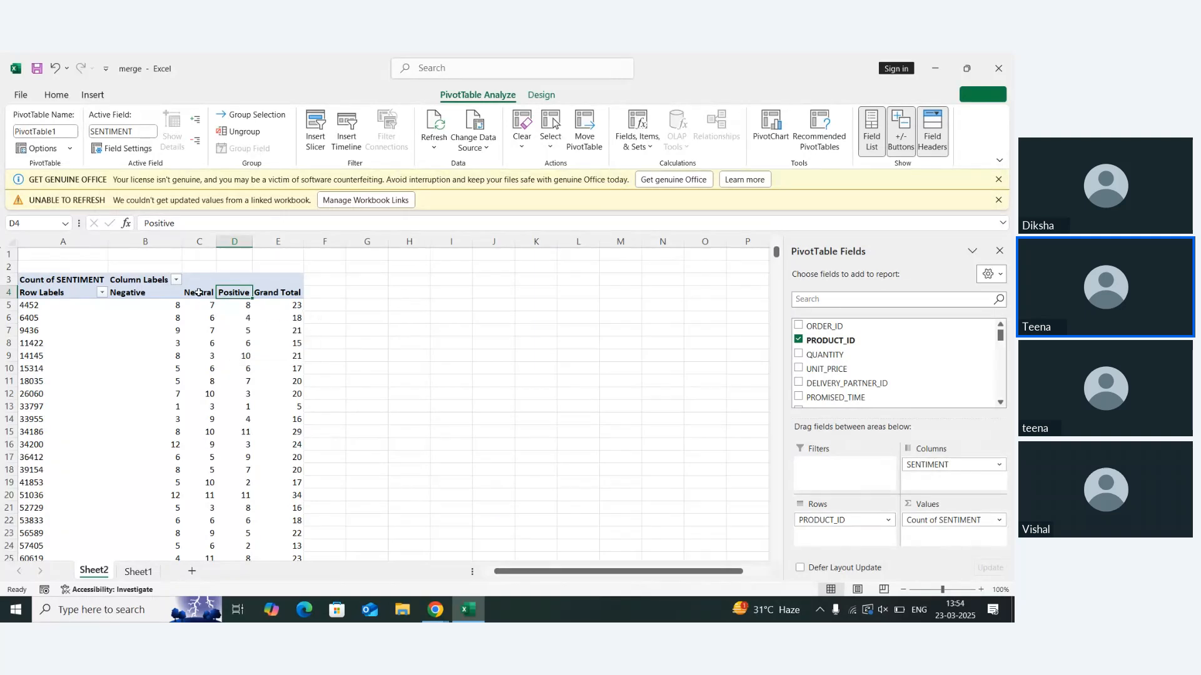
pyautogui.click(175, 281)
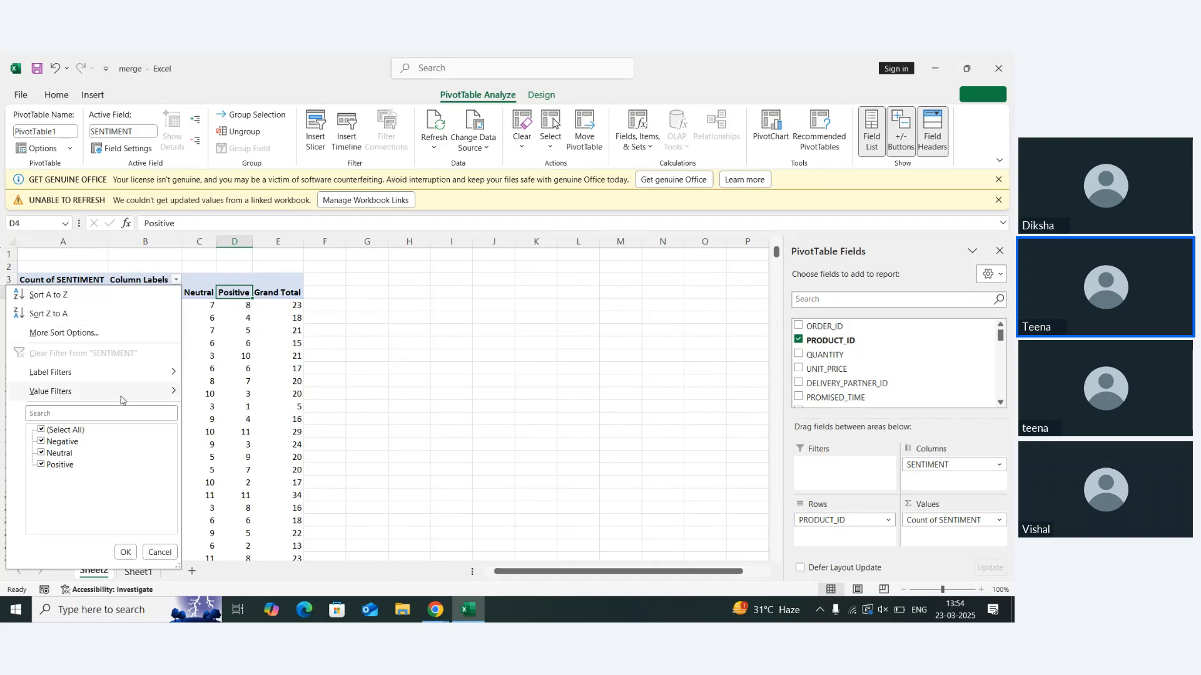
pyautogui.moveTo(122, 394)
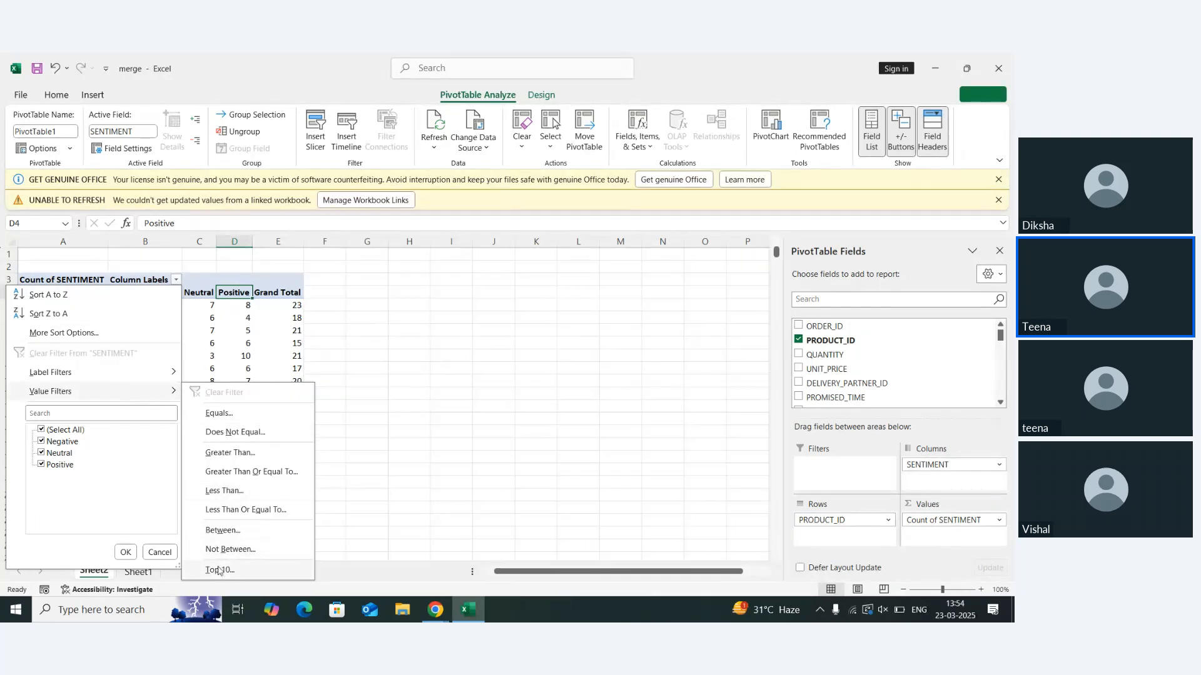
pyautogui.click(249, 575)
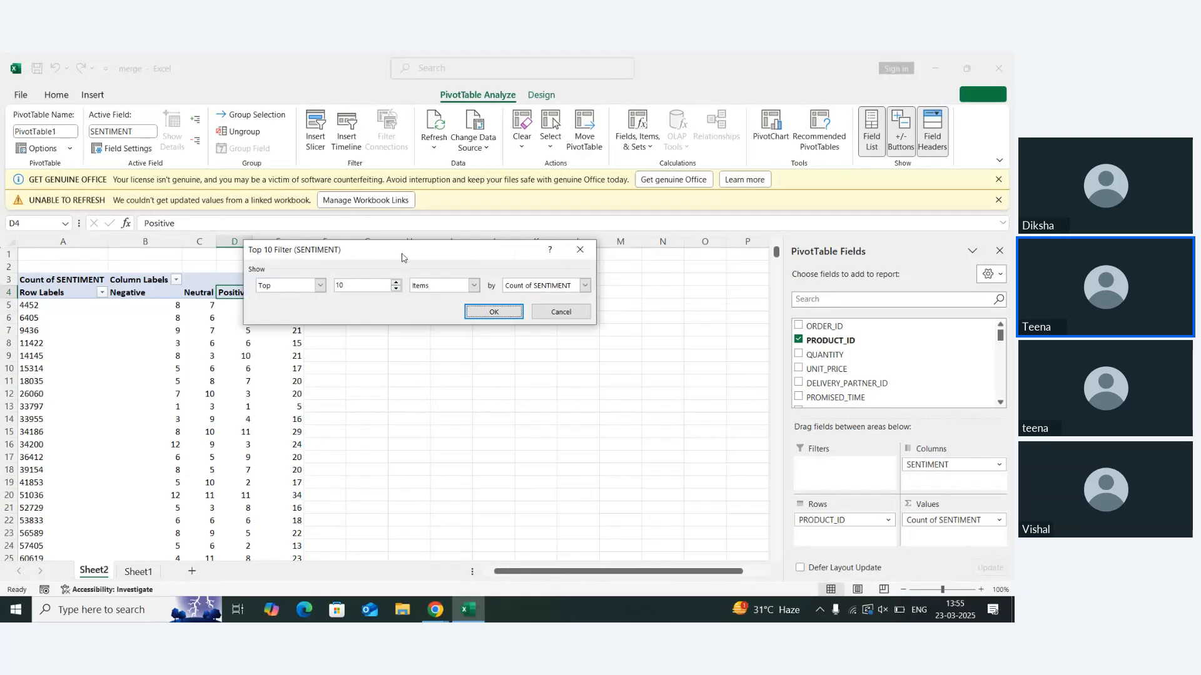
pyautogui.moveTo(402, 257); pyautogui.dragTo(520, 282)
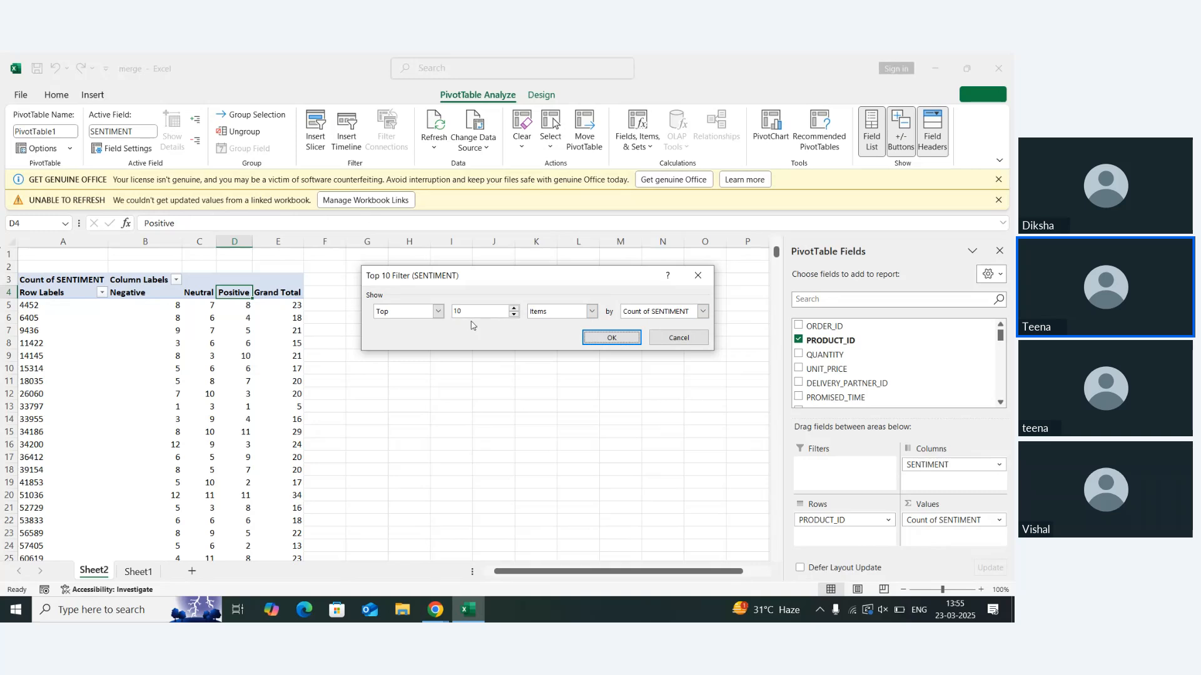
pyautogui.click(611, 339)
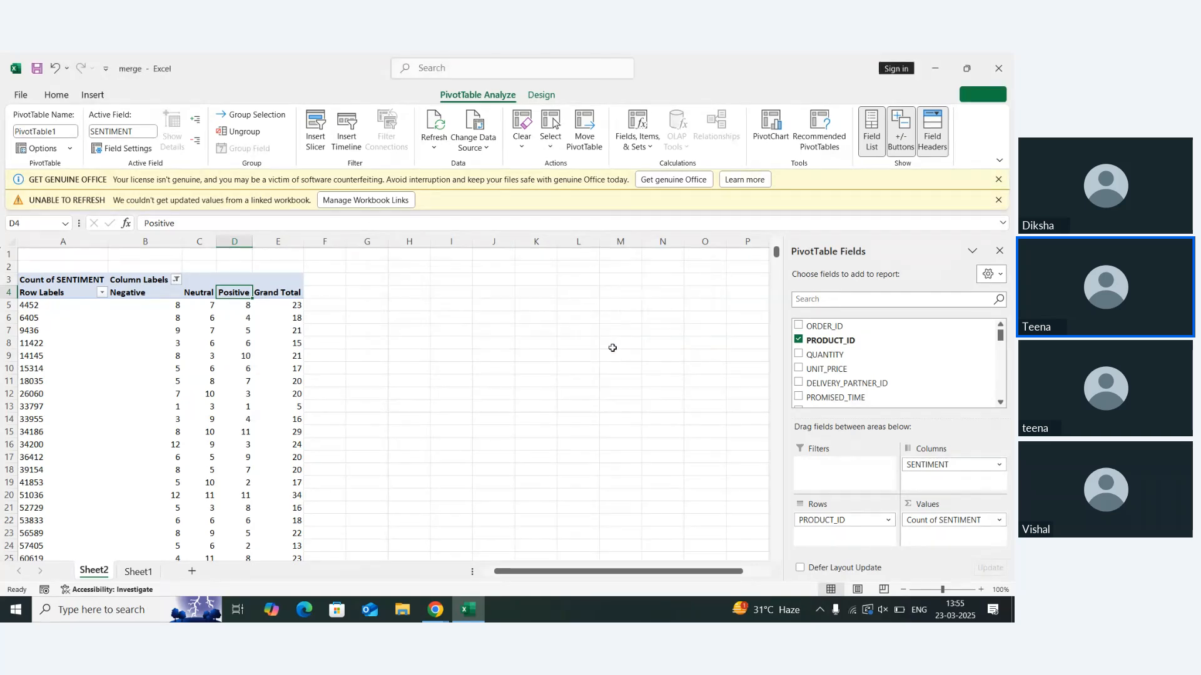
pyautogui.scroll(-3, 237, 408)
pyautogui.scroll(3, 187, 343)
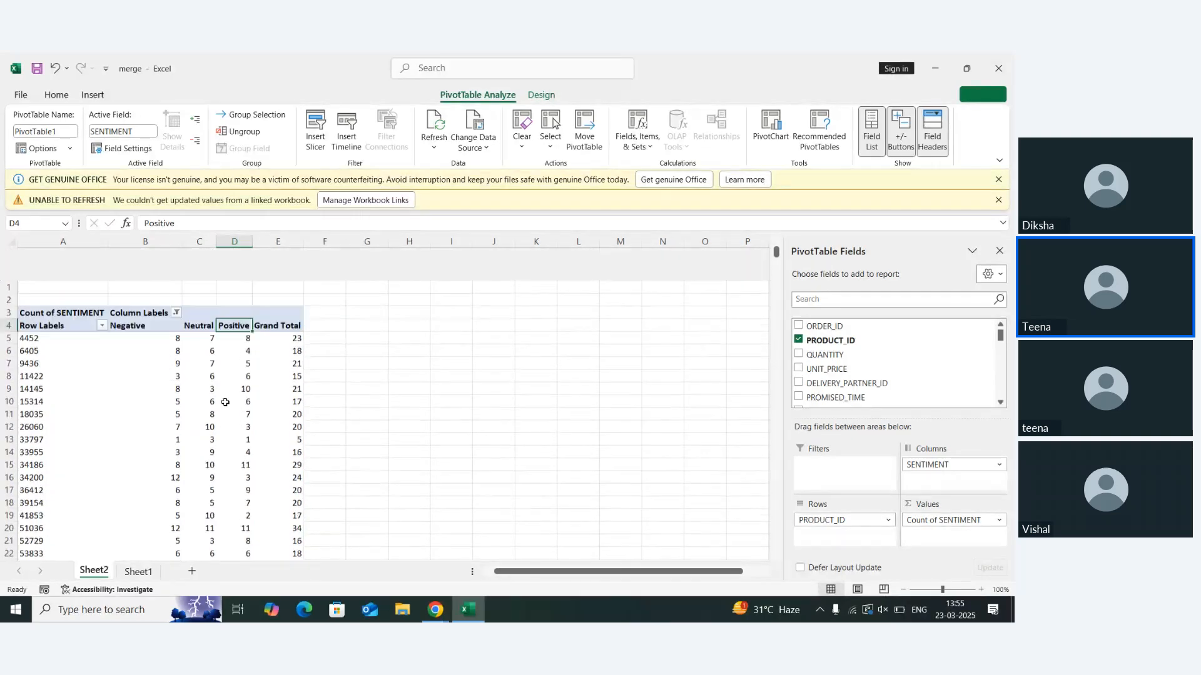
pyautogui.click(127, 294)
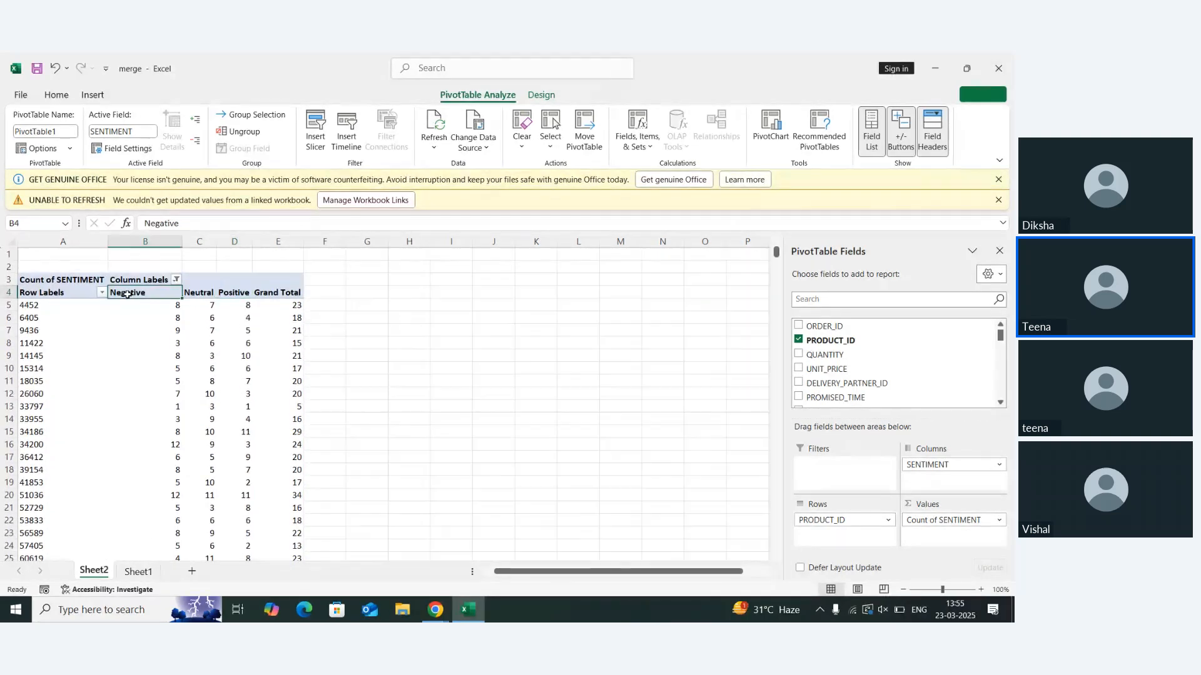
# Copy the PivotTable's product IDs with their Negative, Neutral and Positive counts, excluding totals, and paste them starting at H5
pyautogui.hotkey('shift', 'Right')
pyautogui.hotkey('shift', 'Right')
pyautogui.hotkey('shift', 'Right')
pyautogui.hotkey('shift', 'Left')
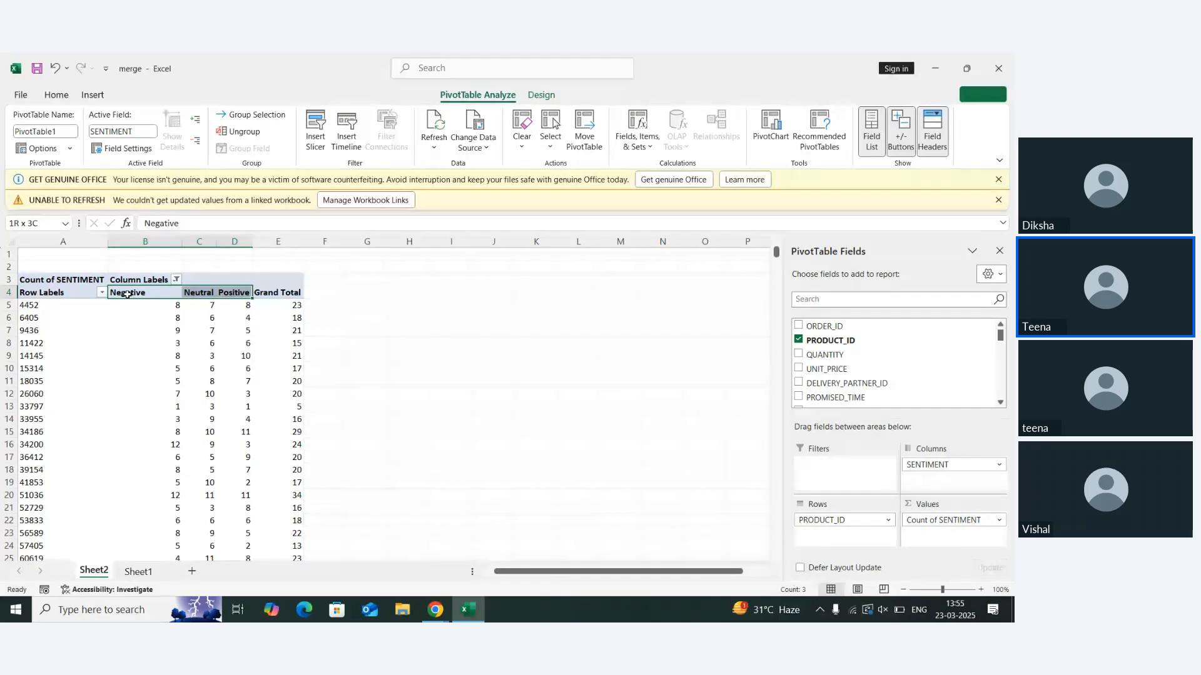
pyautogui.press('Left')
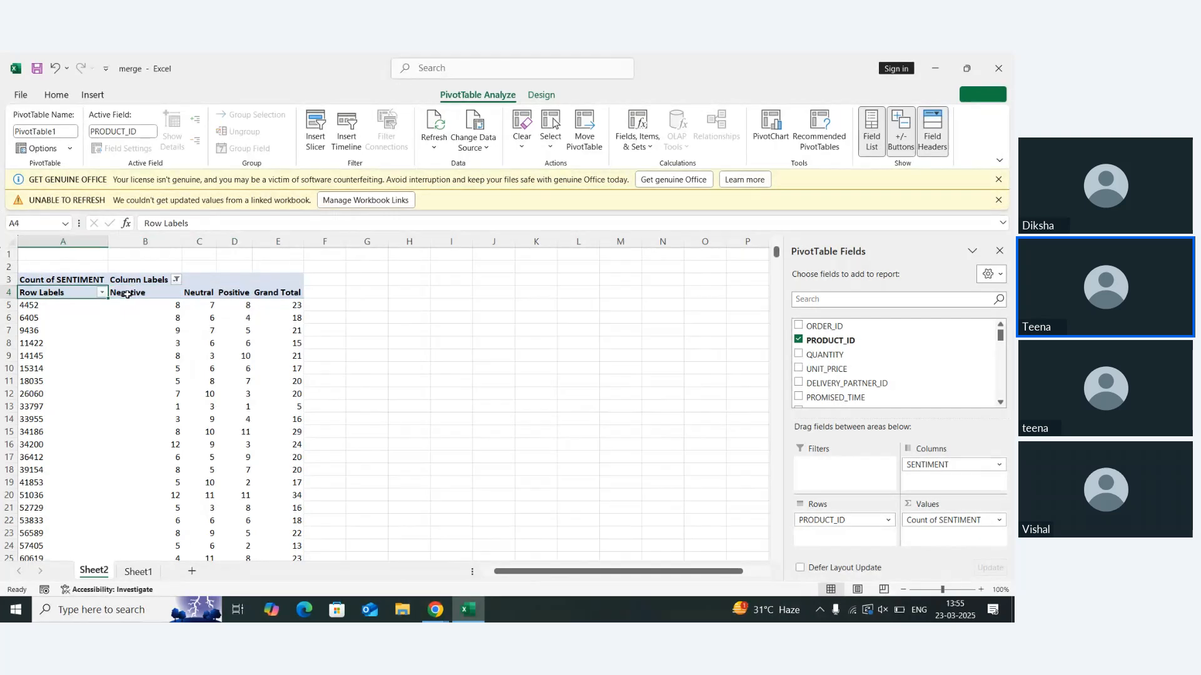
pyautogui.press('Down')
pyautogui.hotkey('ctrl', 'shift', 'Down')
pyautogui.hotkey('ctrl', 'shift', 'Right')
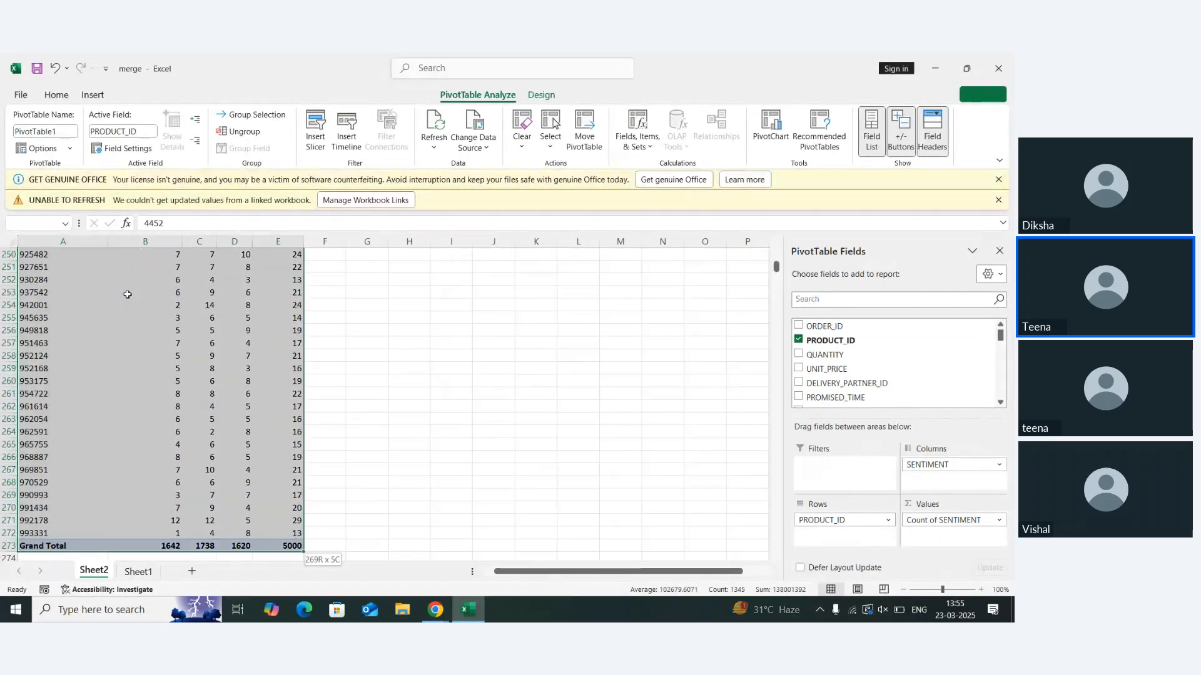
pyautogui.hotkey('shift', 'Left')
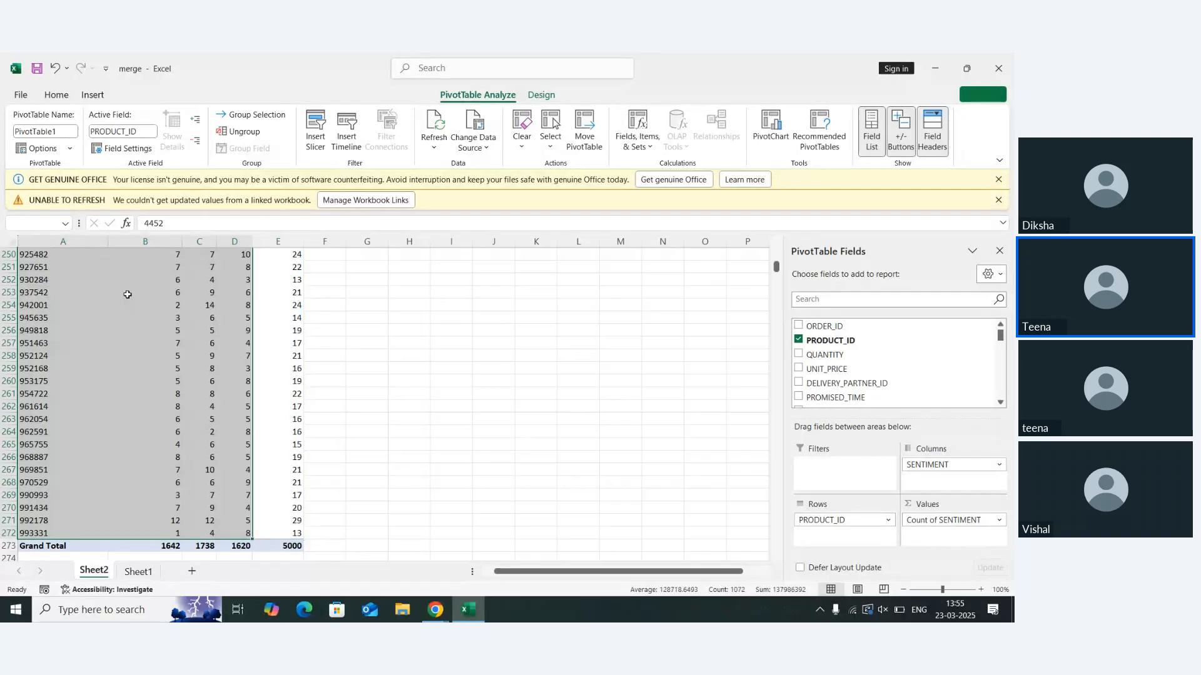
pyautogui.hotkey('ctrl', 'c')
pyautogui.press('Right')
pyautogui.press('Right')
pyautogui.press('Right')
pyautogui.press('Right')
pyautogui.press('Right')
pyautogui.press('Right')
pyautogui.press('Right')
pyautogui.press('Right')
pyautogui.press('Right')
pyautogui.press('Right')
pyautogui.press('Right')
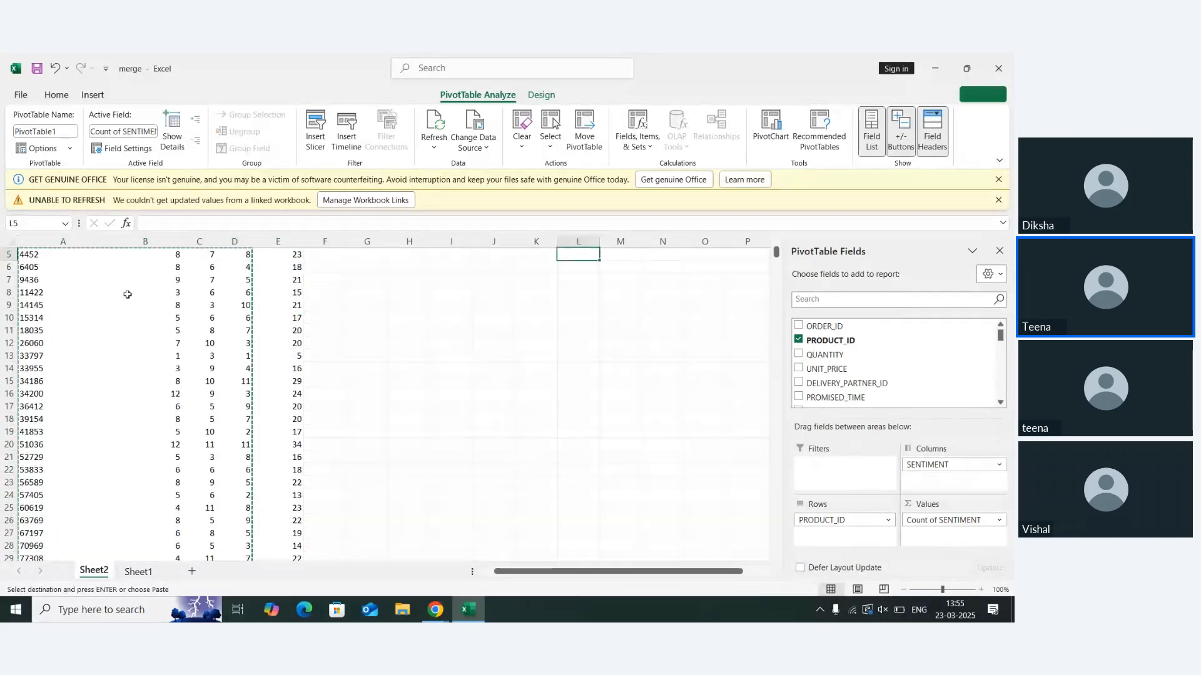
pyautogui.scroll(1, 128, 295)
pyautogui.press('Left')
pyautogui.press('Left')
pyautogui.press('Left')
pyautogui.press('Left')
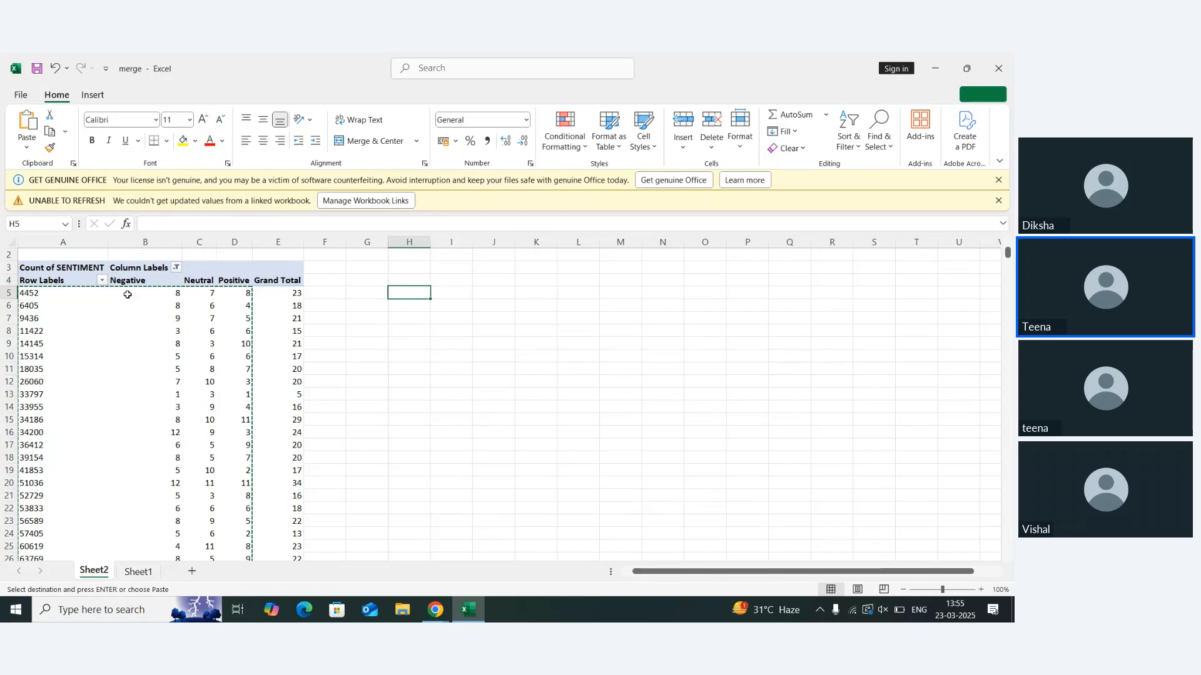
pyautogui.hotkey('ctrl', 'v')
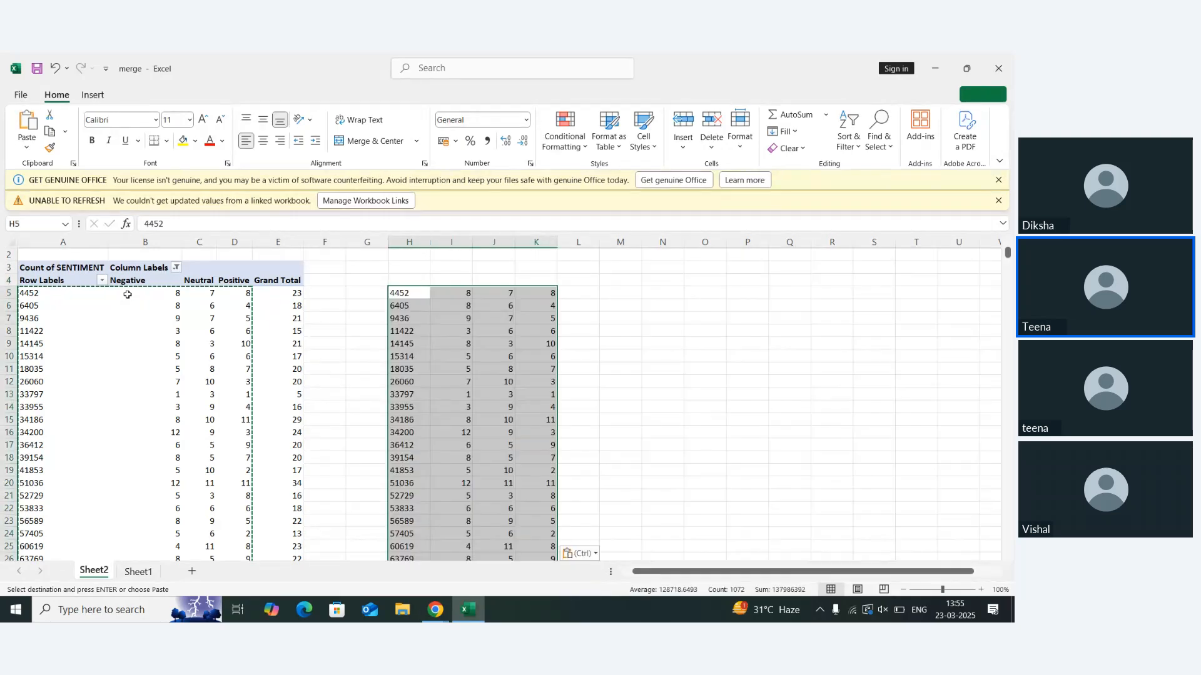
# Copy the Negative, Neutral and Positive headers from the PivotTable to the row above the pasted counts, starting at I4
pyautogui.press('Up')
pyautogui.press('Left')
pyautogui.press('Left')
pyautogui.press('Left')
pyautogui.press('Left')
pyautogui.press('Left')
pyautogui.press('Left')
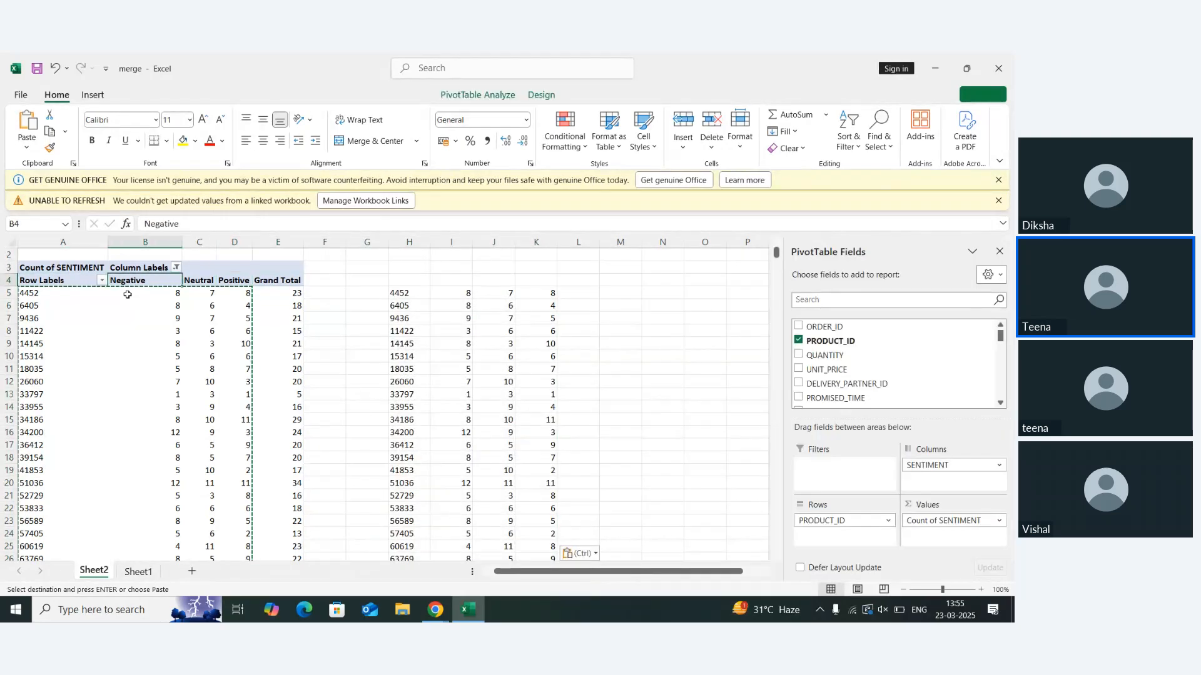
pyautogui.hotkey('shift', 'Right')
pyautogui.hotkey('shift', 'Right')
pyautogui.hotkey('ctrl', 'c')
pyautogui.press('Right')
pyautogui.press('Right')
pyautogui.press('Right')
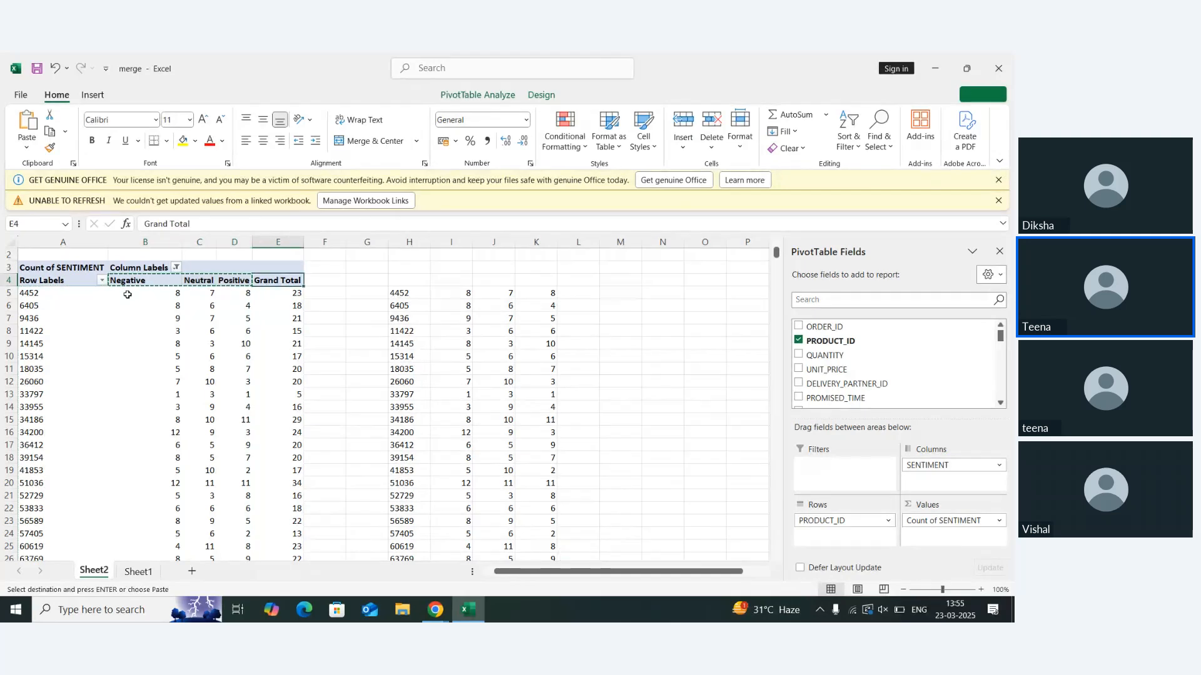
pyautogui.press('Right')
pyautogui.press('Right')
pyautogui.press('Right')
pyautogui.press('Right')
pyautogui.hotkey('ctrl', 'v')
# Enter the header "Product" in H4 above the pasted product IDs
pyautogui.press('Left')
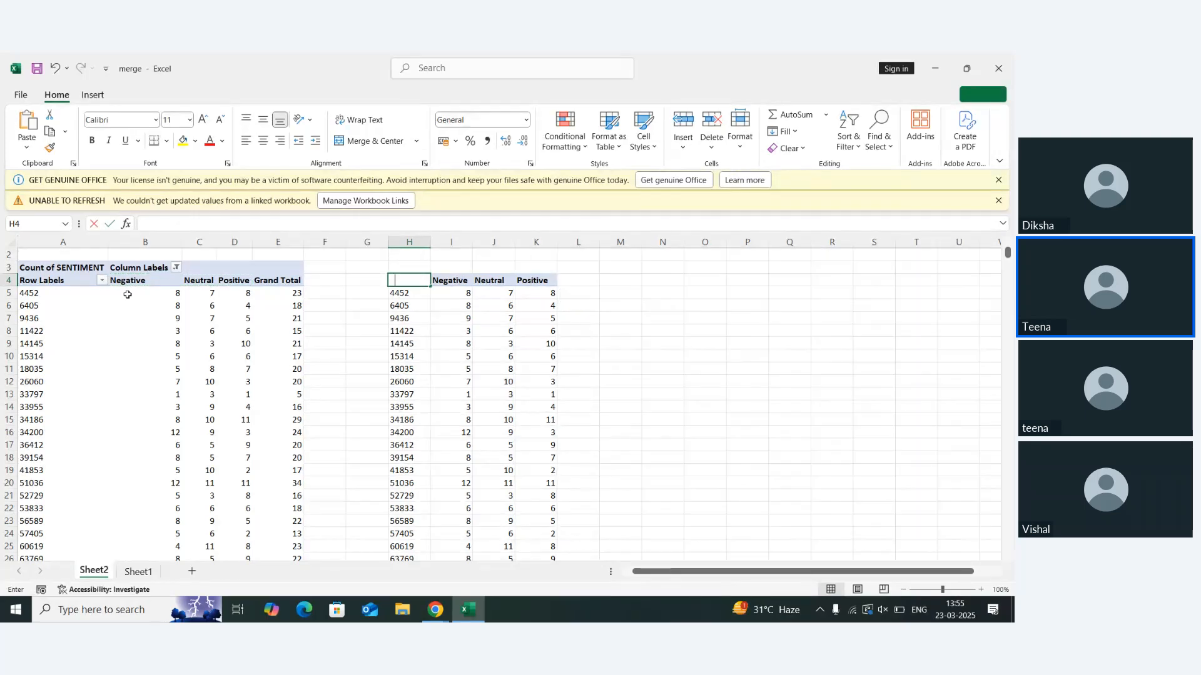
pyautogui.write('Prodictu')
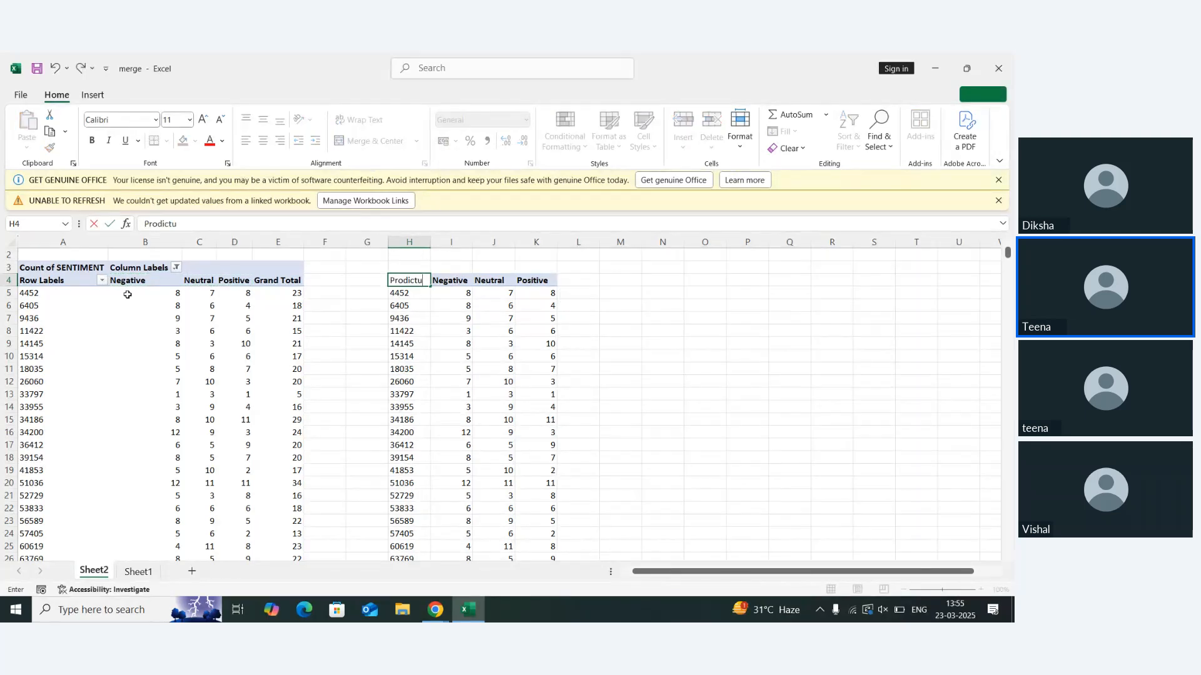
pyautogui.press('BackSpace')
pyautogui.press('BackSpace')
pyautogui.write('duct')
pyautogui.press('Return')
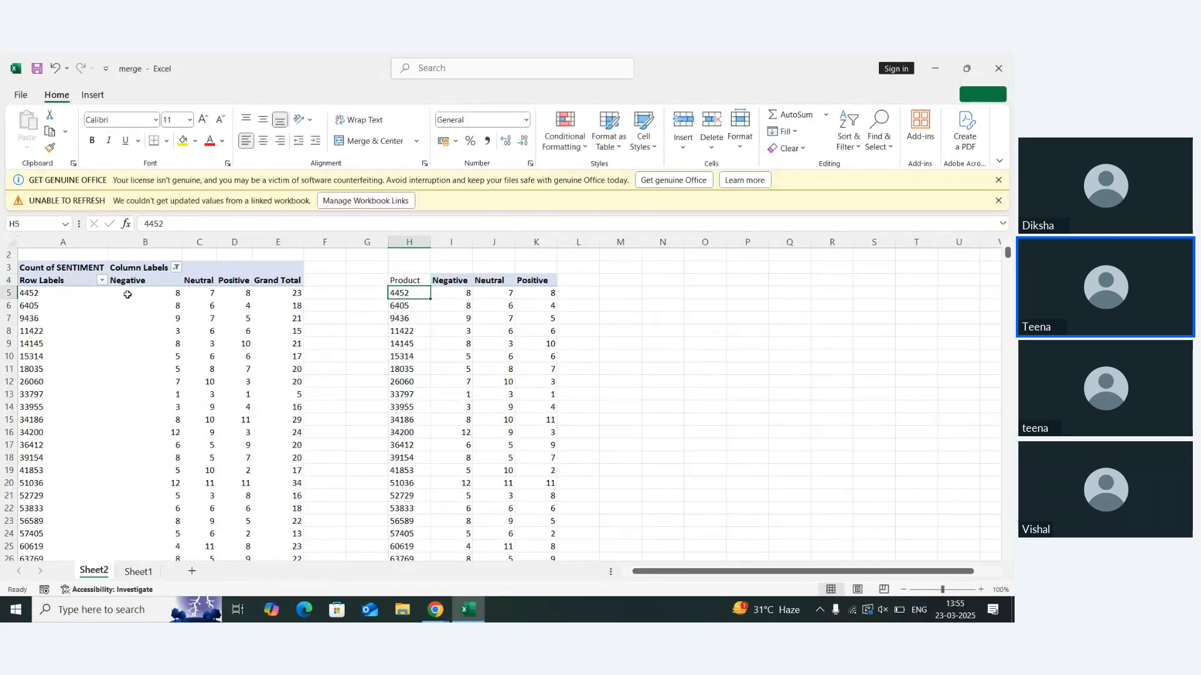
# Turn on filtering for the header row of the pasted product table
pyautogui.press('Up')
pyautogui.press('Right')
pyautogui.press('Right')
pyautogui.press('Right')
pyautogui.press('Right')
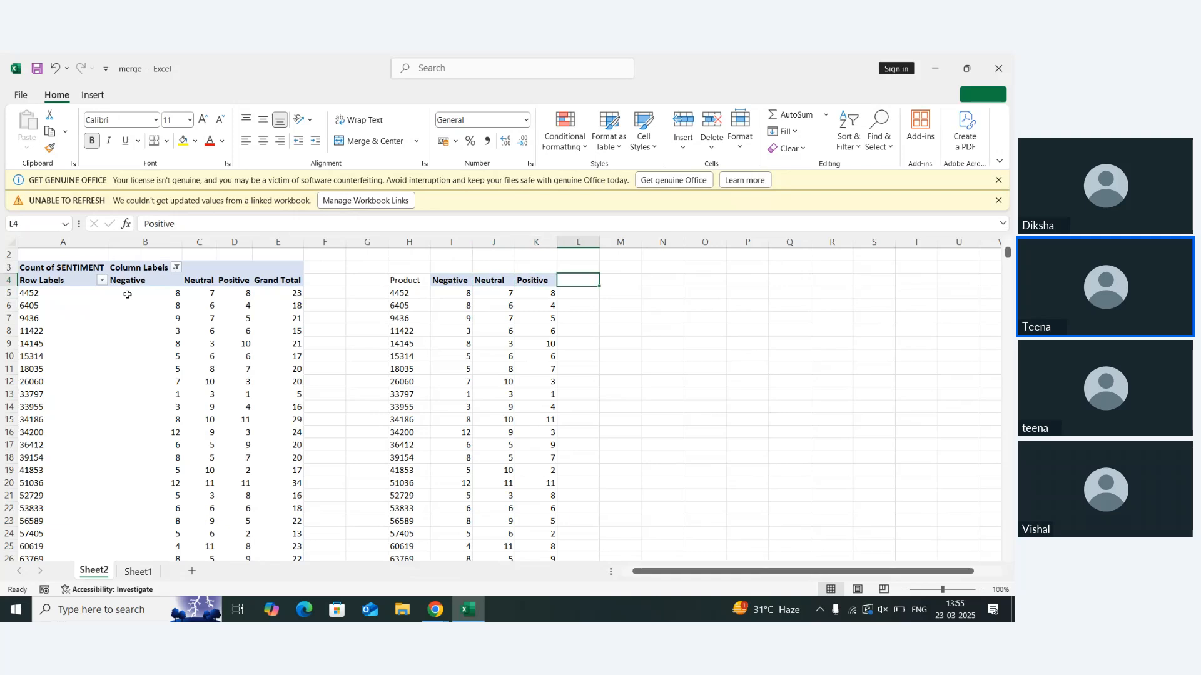
pyautogui.press('Left')
pyautogui.press('Left')
pyautogui.hotkey('ctrl', 'shift', 'l')
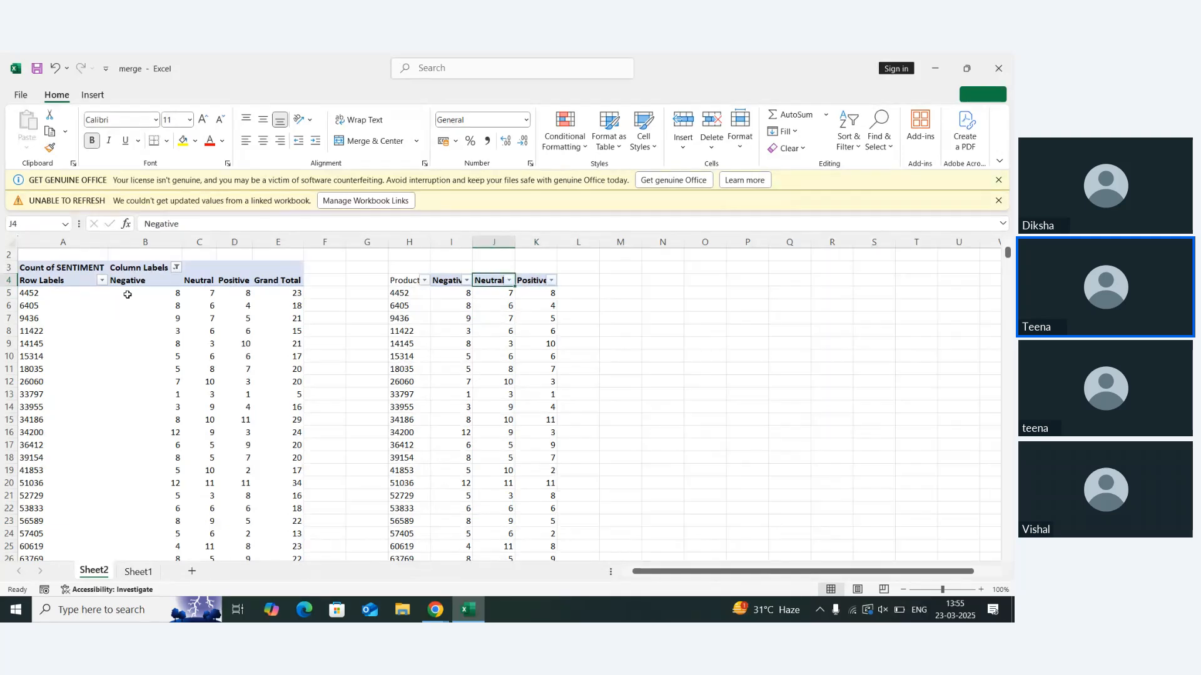
# Apply a Top 10 items number filter to the Positive column of the pasted table
pyautogui.press('Right')
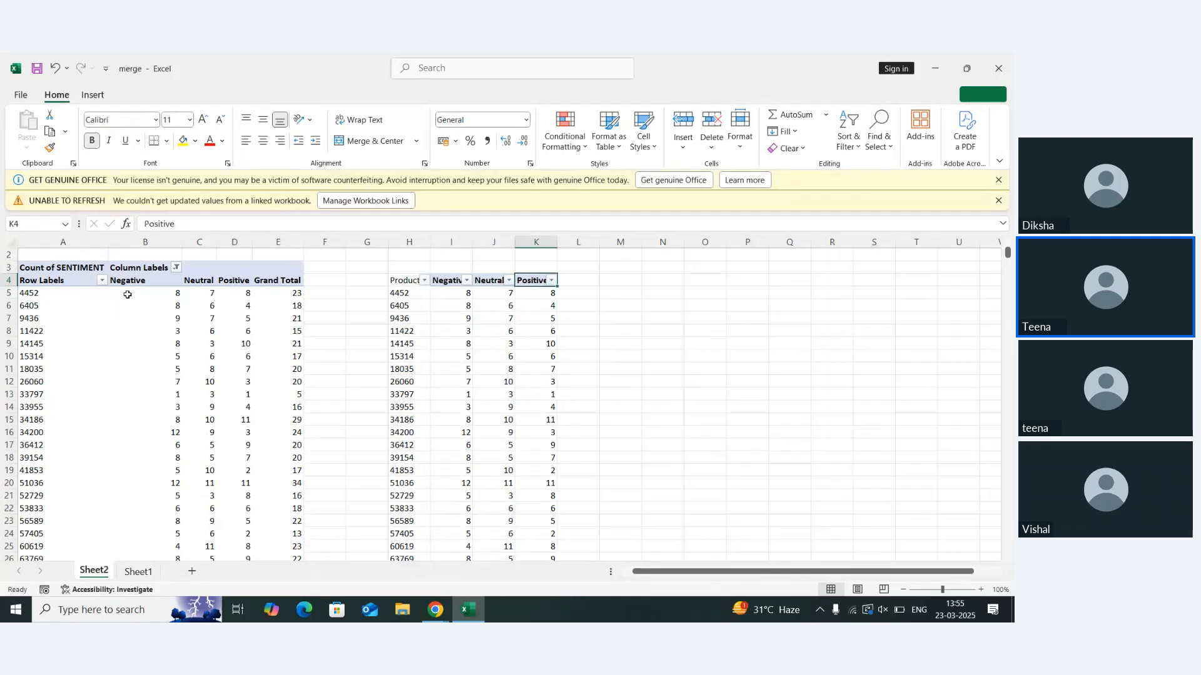
pyautogui.press('Left')
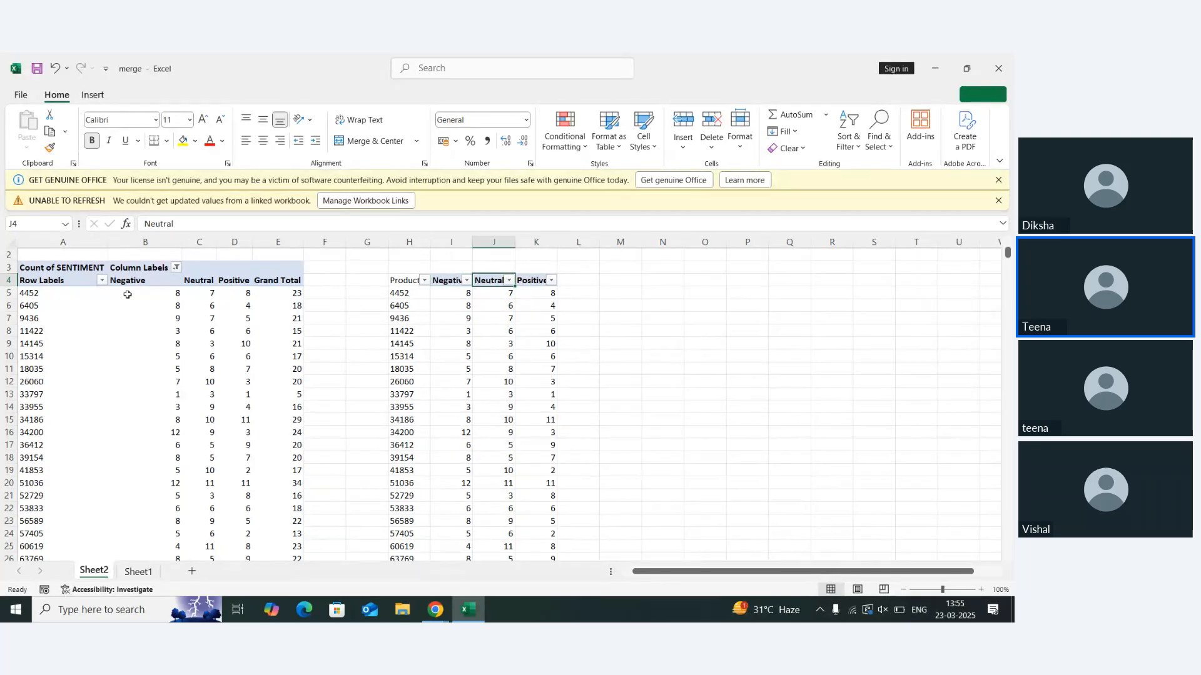
pyautogui.press('Right')
pyautogui.hotkey('alt', 'Down')
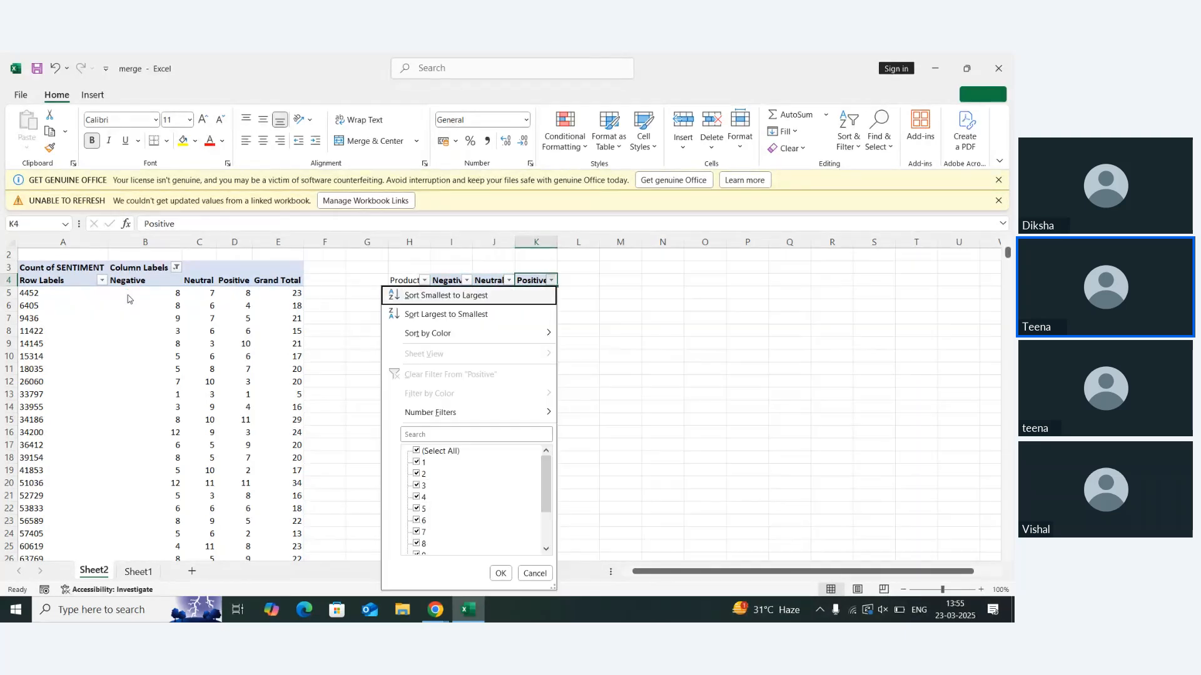
pyautogui.press('Down')
pyautogui.press('Down')
pyautogui.press('Down')
pyautogui.press('Down')
pyautogui.press('Down')
pyautogui.press('Down')
pyautogui.press('Right')
pyautogui.press('Down')
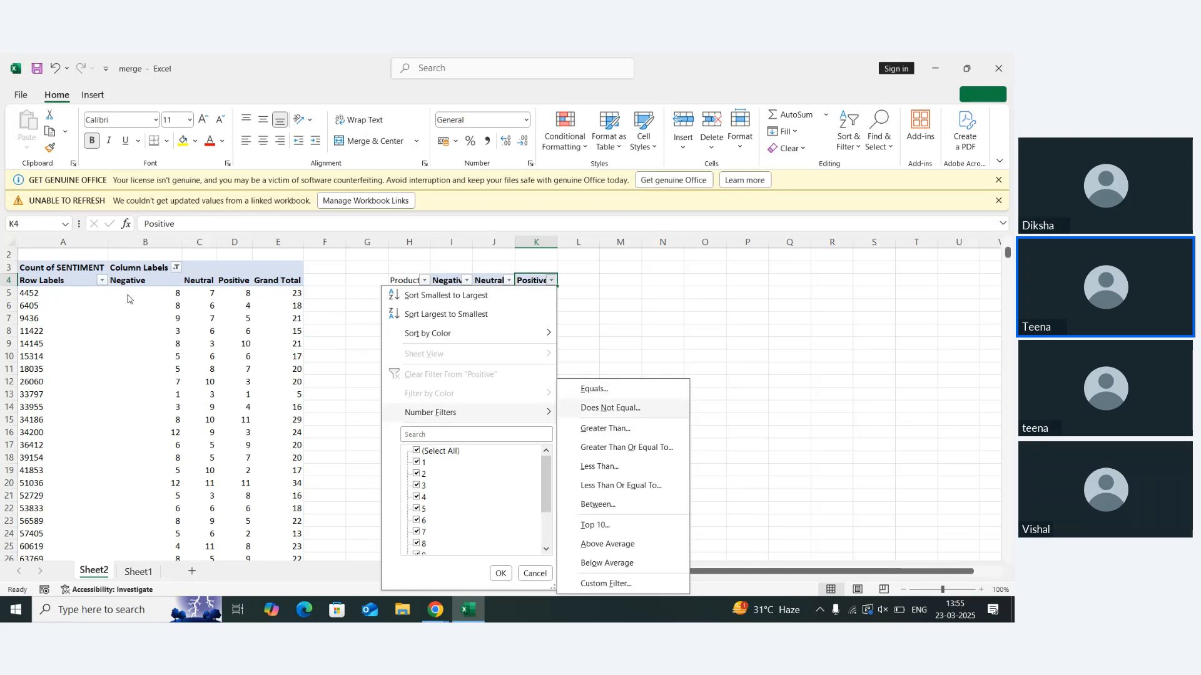
pyautogui.press('Down')
pyautogui.press('Down')
pyautogui.press('Down')
pyautogui.press('Down')
pyautogui.press('Down')
pyautogui.press('Down')
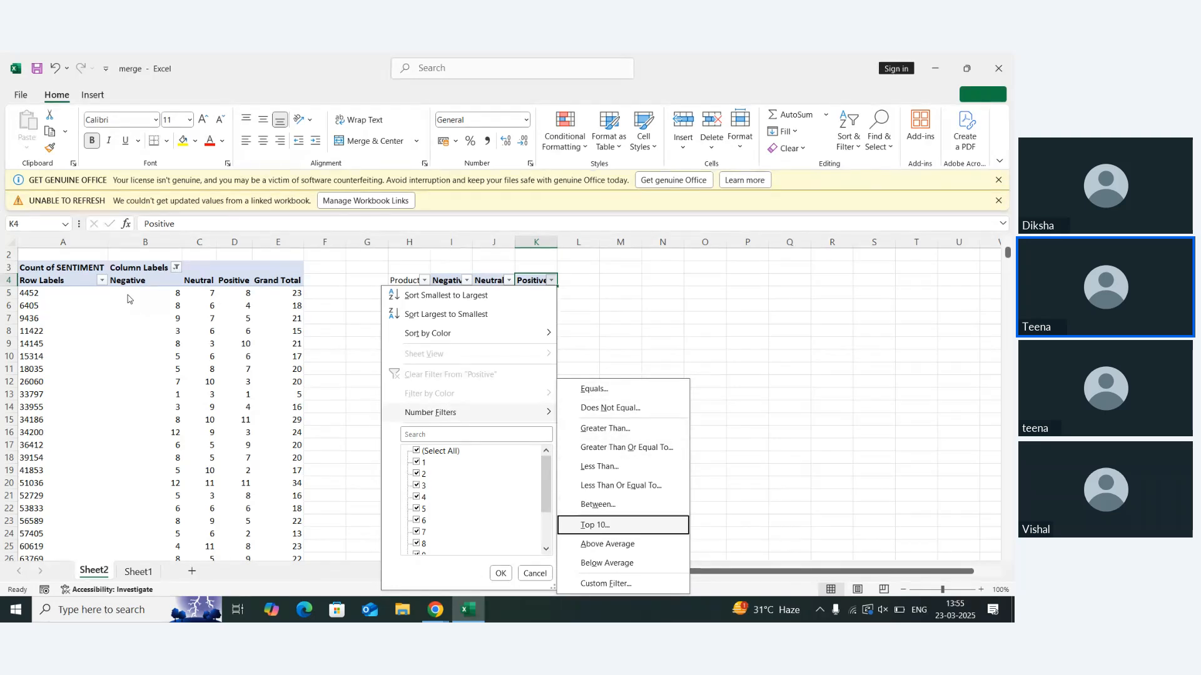
pyautogui.press('Return')
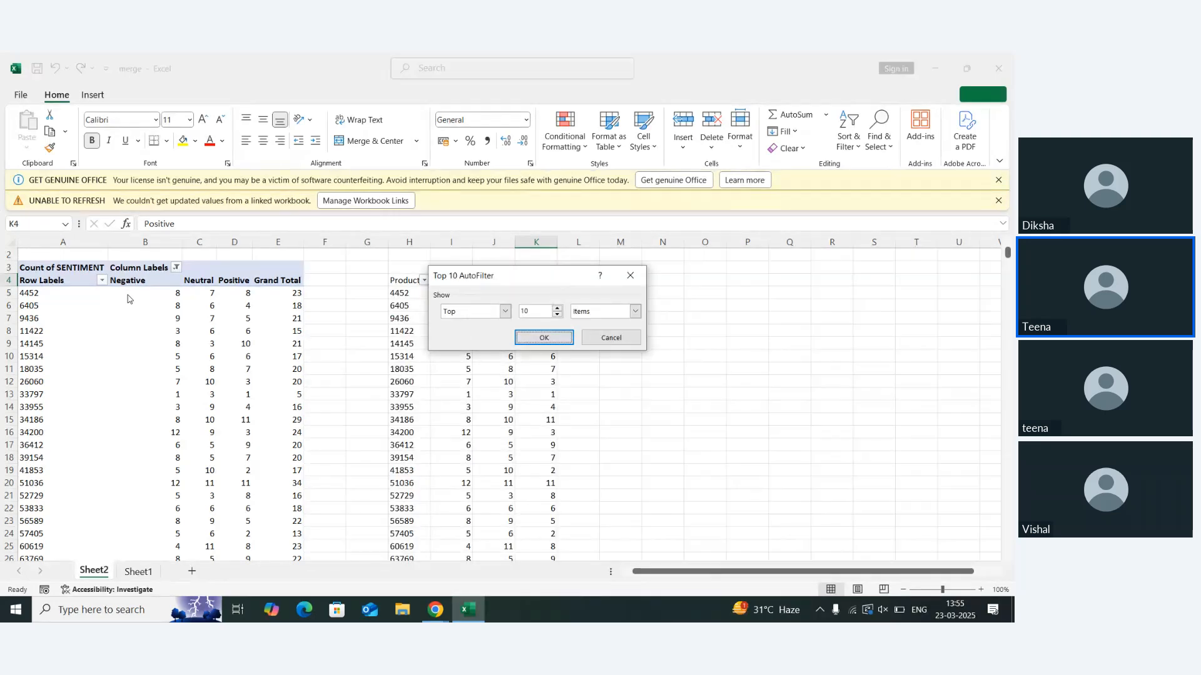
pyautogui.press('Return')
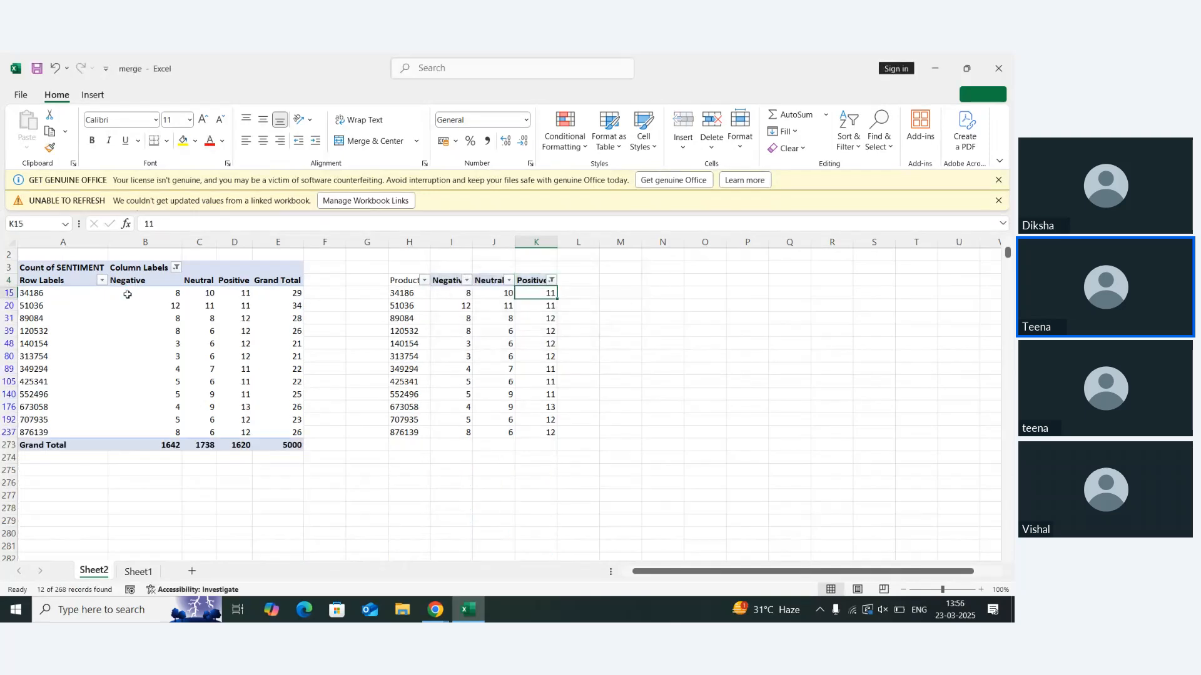
# Try to copy the filtered product IDs into column M beside the table, and undo the paste
pyautogui.hotkey('ctrl', 'shift', 'Down')
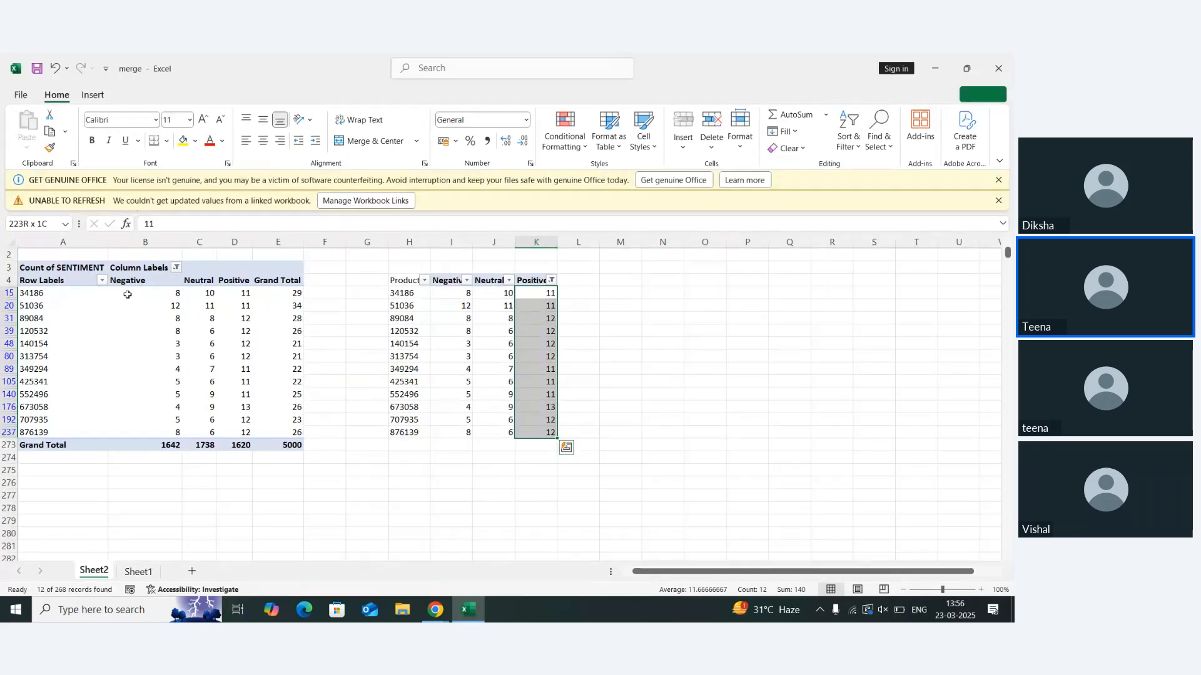
pyautogui.press('Left')
pyautogui.press('Left')
pyautogui.press('Left')
pyautogui.hotkey('ctrl', 'shift', 'Down')
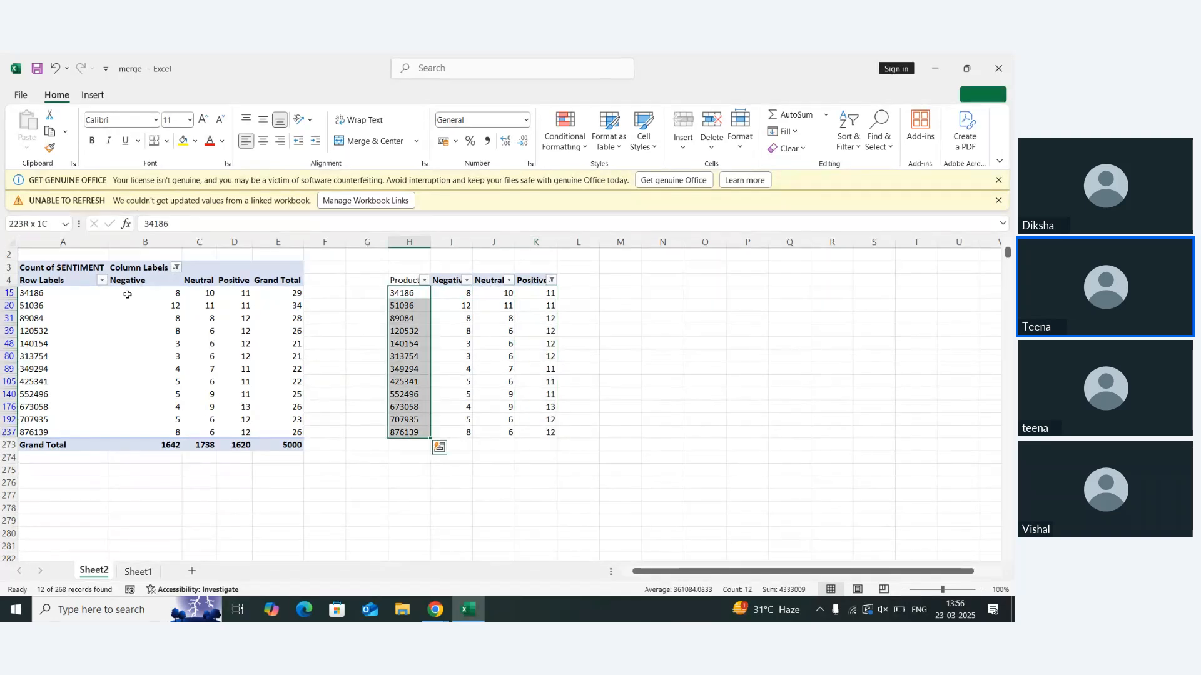
pyautogui.hotkey('ctrl', 'c')
pyautogui.press('Right')
pyautogui.press('Right')
pyautogui.press('Right')
pyautogui.press('Right')
pyautogui.press('Right')
pyautogui.hotkey('shift', 'Down')
pyautogui.hotkey('ctrl', 'v')
pyautogui.press('Left')
pyautogui.press('Left')
pyautogui.press('Left')
pyautogui.press('Left')
pyautogui.press('Left')
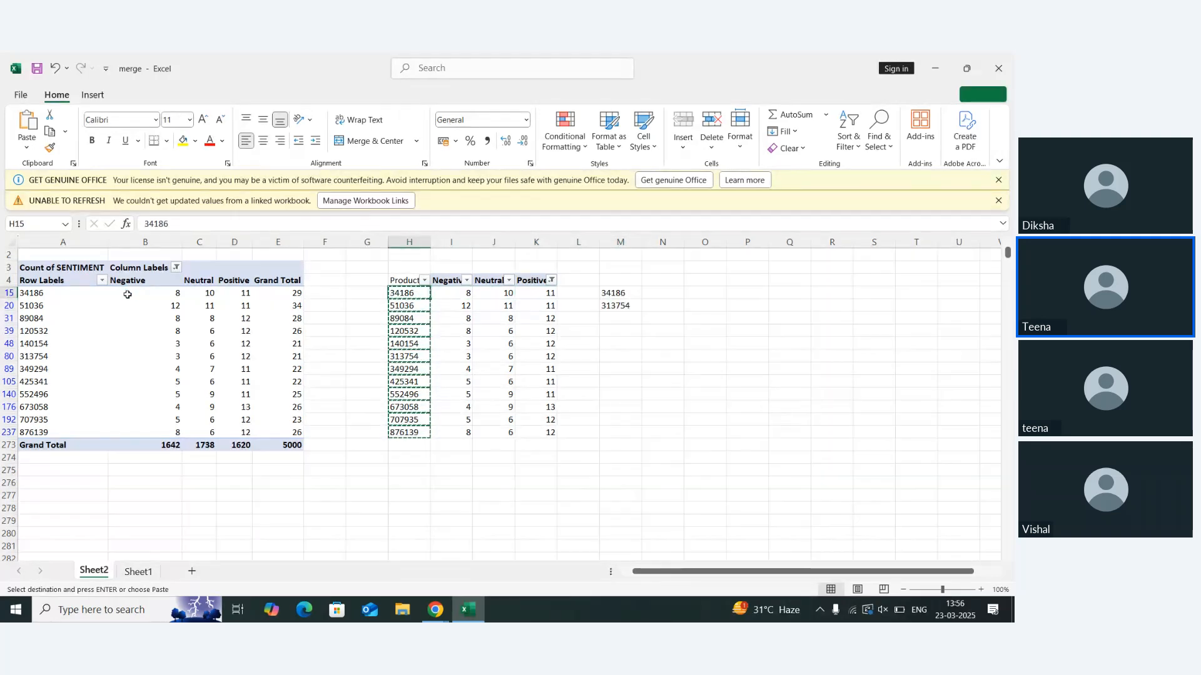
pyautogui.hotkey('ctrl', 'z')
# Copy the filtered product IDs to the empty area below the table, starting at H276
pyautogui.press('Left')
pyautogui.press('Left')
pyautogui.press('Left')
pyautogui.press('Left')
pyautogui.press('Left')
pyautogui.hotkey('ctrl', 'shift', 'Down')
pyautogui.press('Right')
pyautogui.press('Right')
pyautogui.press('Right')
pyautogui.press('Right')
pyautogui.press('Right')
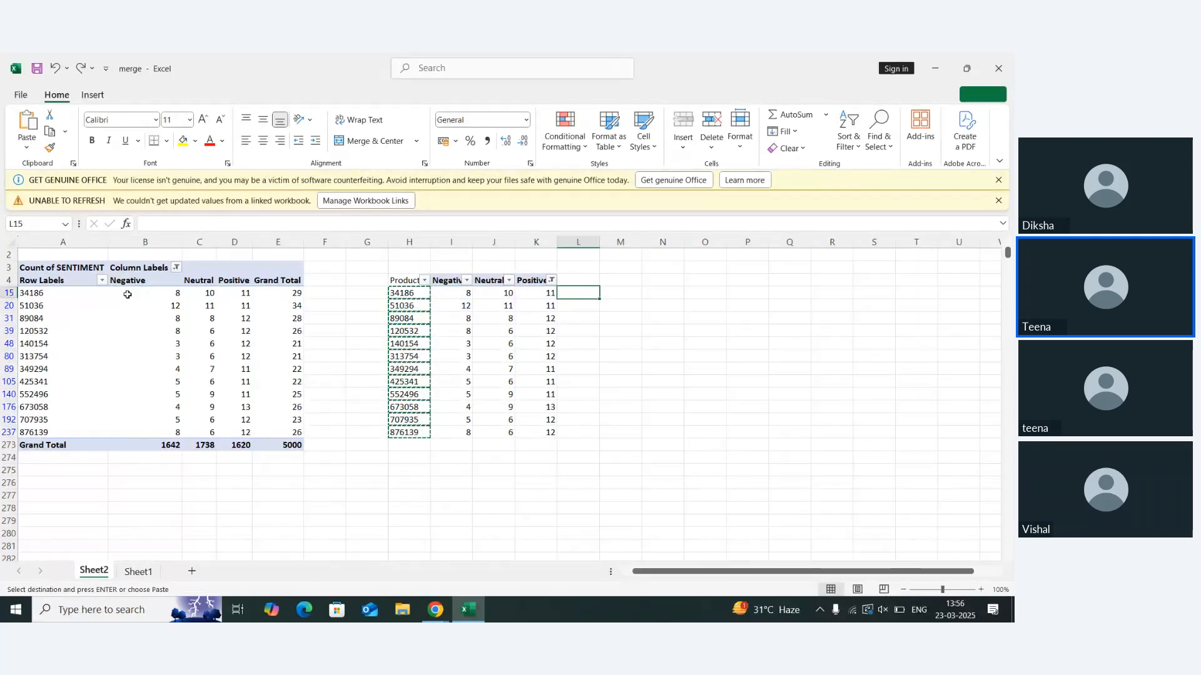
pyautogui.press('Down')
pyautogui.press('Down')
pyautogui.press('Left')
pyautogui.press('Left')
pyautogui.press('Left')
pyautogui.press('Left')
pyautogui.press('Down')
pyautogui.press('Down')
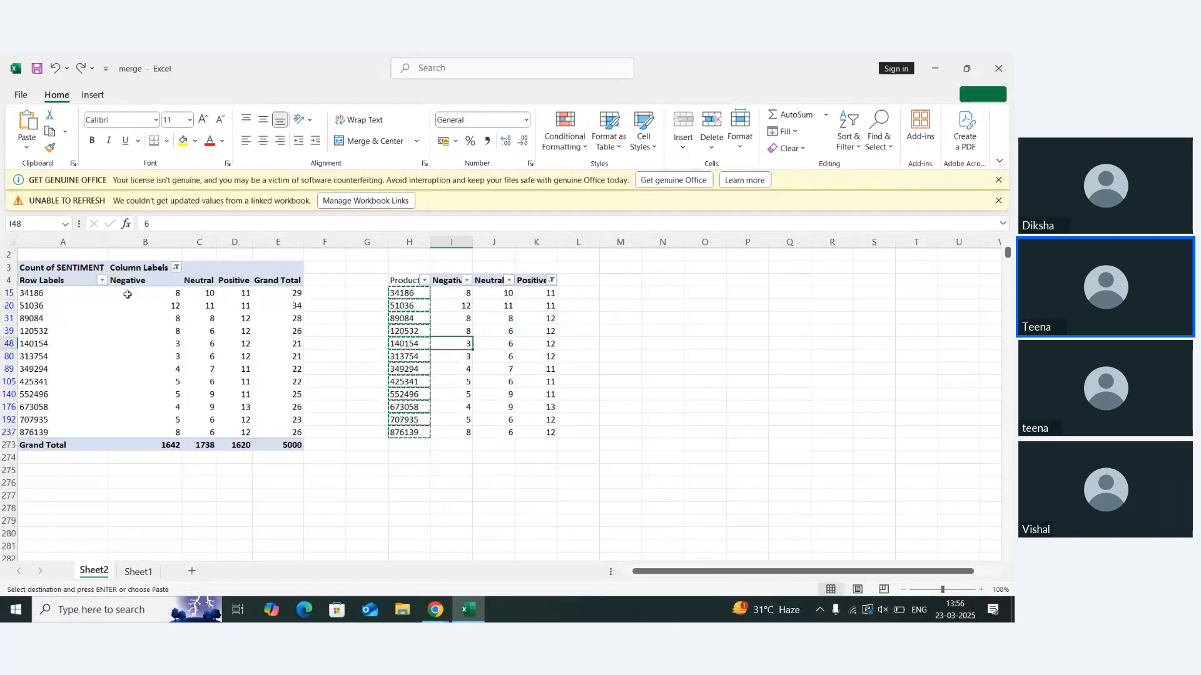
pyautogui.press('Left')
pyautogui.press('Left')
pyautogui.press('Down')
pyautogui.press('Down')
pyautogui.press('Down')
pyautogui.press('Down')
pyautogui.press('Down')
pyautogui.press('Down')
pyautogui.press('Down')
pyautogui.press('Down')
pyautogui.press('Down')
pyautogui.press('Down')
pyautogui.press('Down')
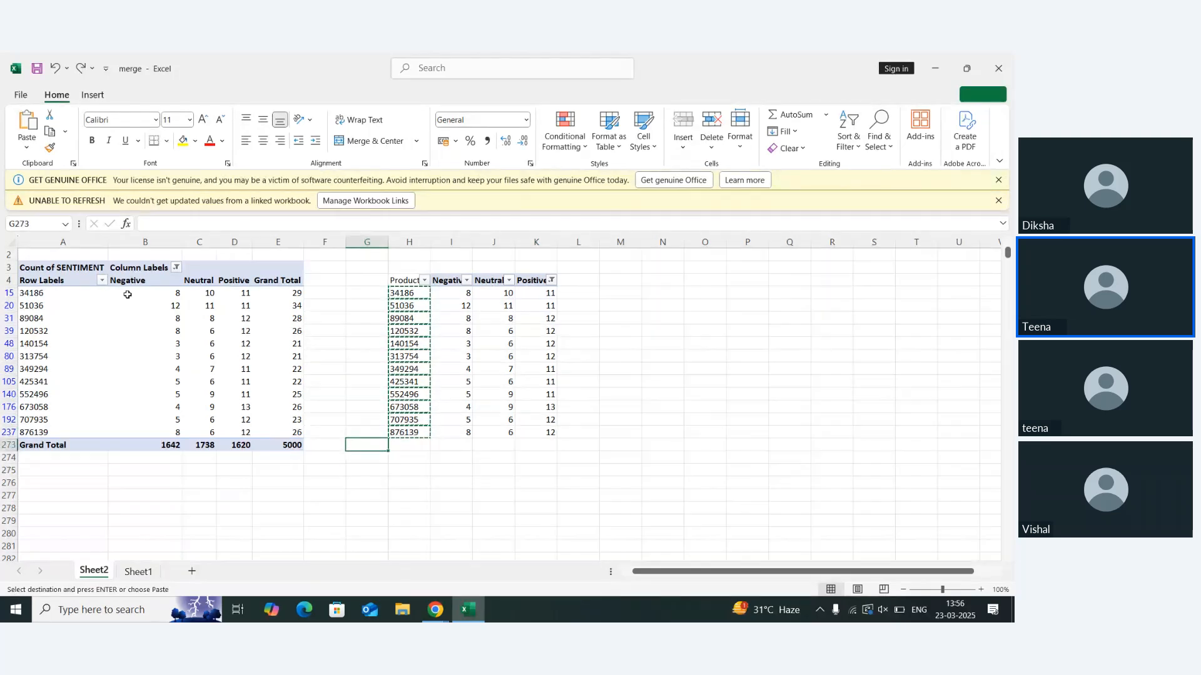
pyautogui.press('Right')
pyautogui.hotkey('ctrl', 'v')
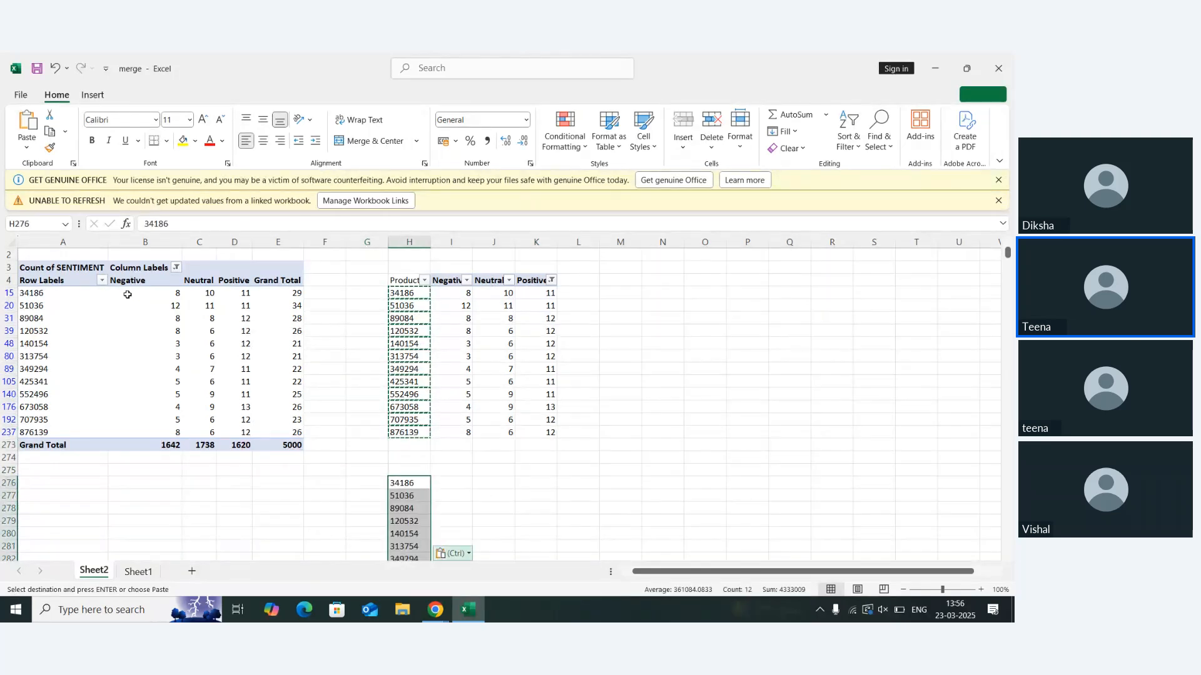
pyautogui.press('ctrl')
pyautogui.press('Up')
pyautogui.press('Up')
pyautogui.press('Up')
pyautogui.press('Right')
pyautogui.press('Right')
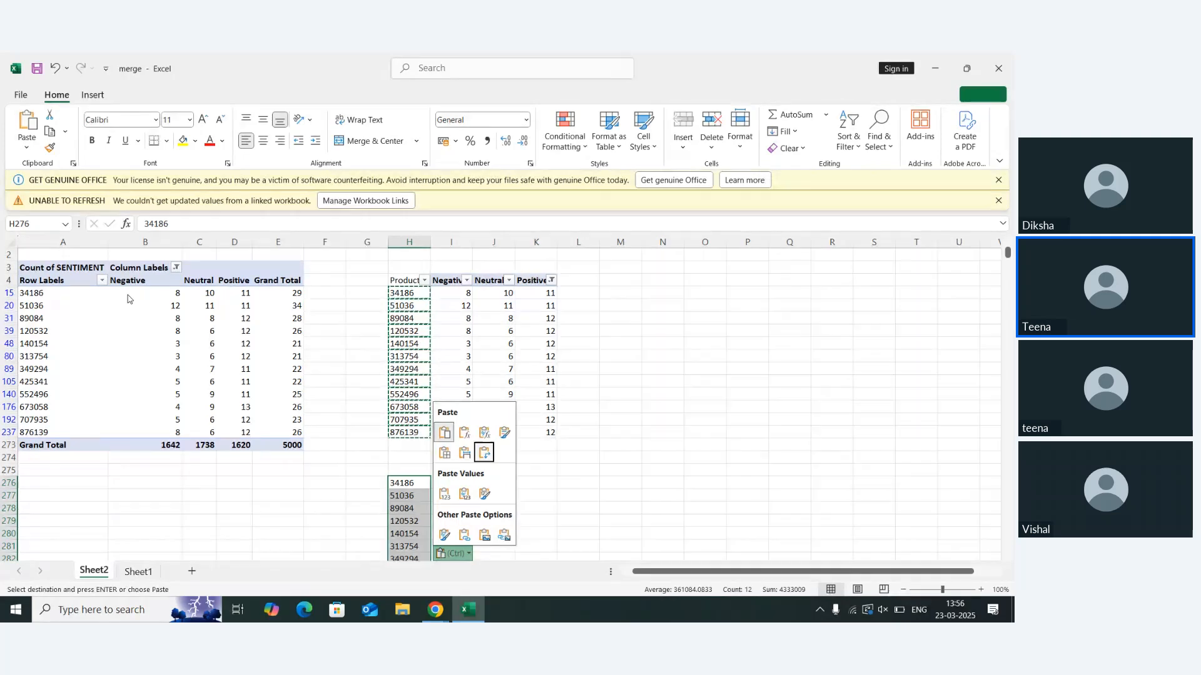
pyautogui.press('Left')
pyautogui.press('Right')
pyautogui.press('Left')
pyautogui.press('Escape')
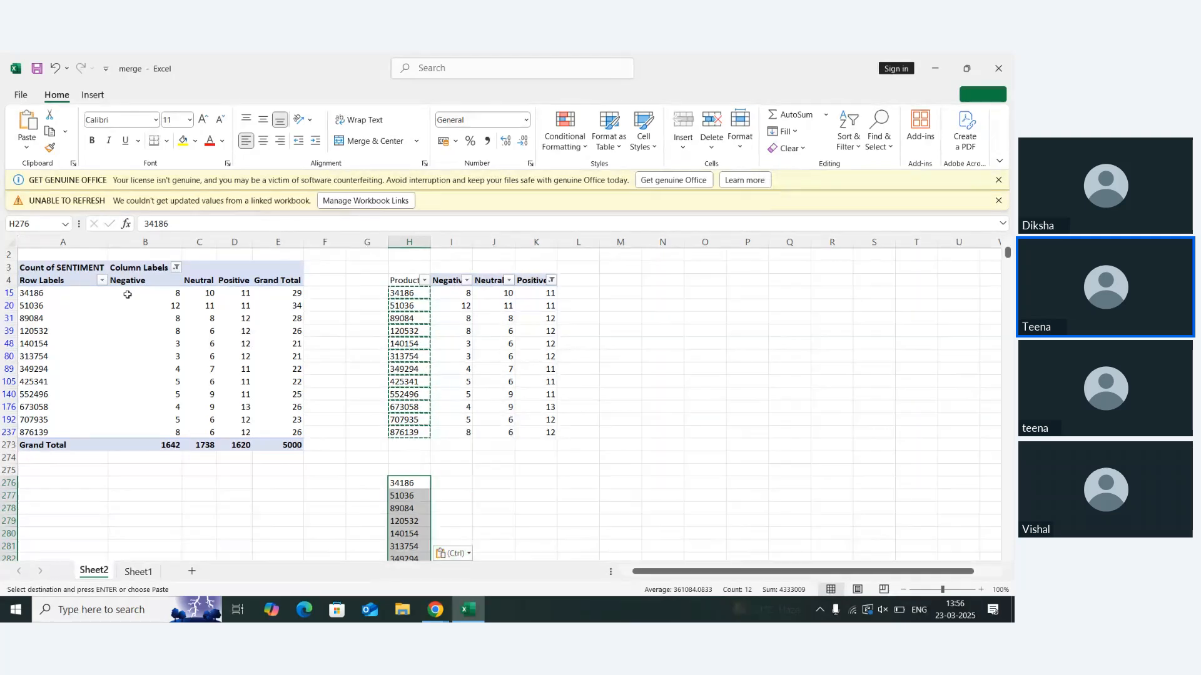
# Copy the filtered Positive counts next to the extracted product IDs below the table, starting at I276
pyautogui.press('Up')
pyautogui.press('Up')
pyautogui.press('Up')
pyautogui.press('Right')
pyautogui.press('Right')
pyautogui.press('Up')
pyautogui.press('Right')
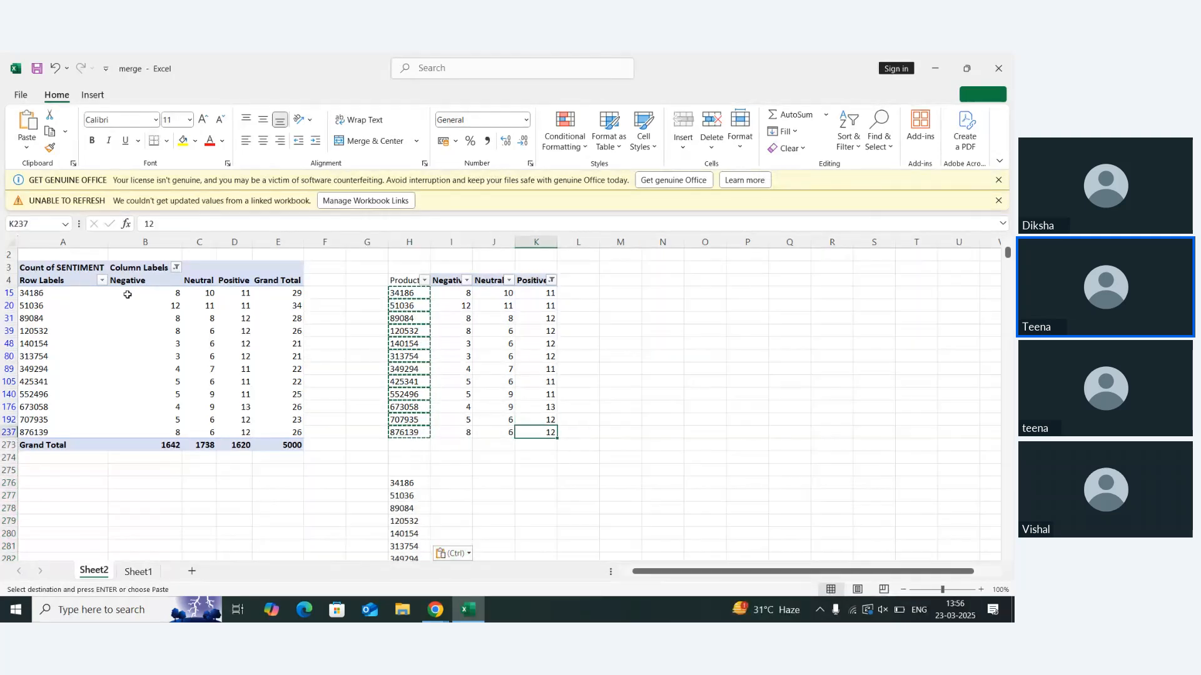
pyautogui.hotkey('ctrl', 'shift', 'Up')
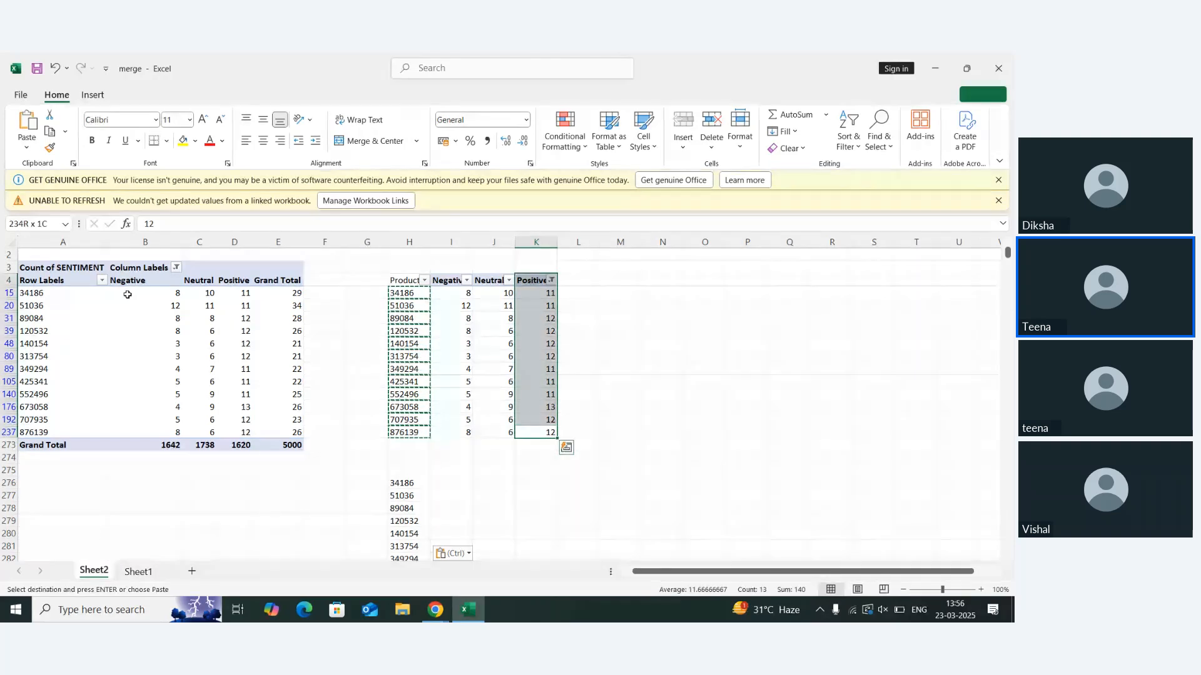
pyautogui.hotkey('shift', 'Down')
pyautogui.hotkey('ctrl', 'c')
pyautogui.press('Down')
pyautogui.press('Down')
pyautogui.press('Left')
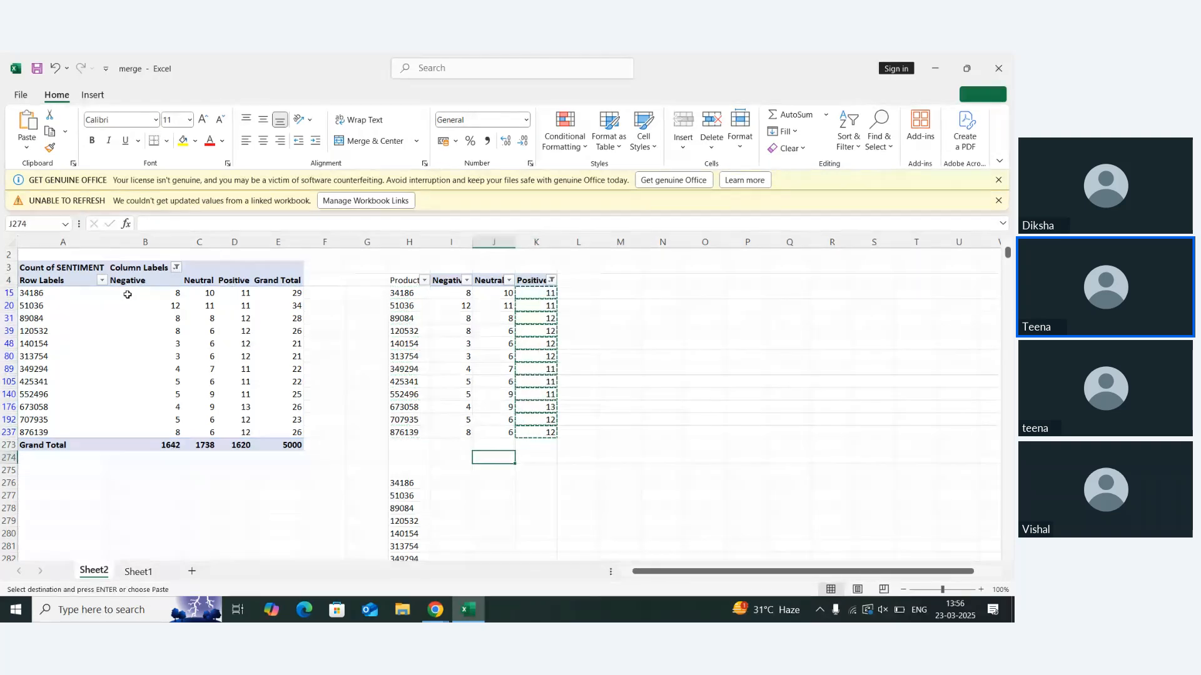
pyautogui.press('Left')
pyautogui.press('Down')
pyautogui.press('Down')
pyautogui.press('Left')
pyautogui.press('Right')
pyautogui.hotkey('ctrl', 'v')
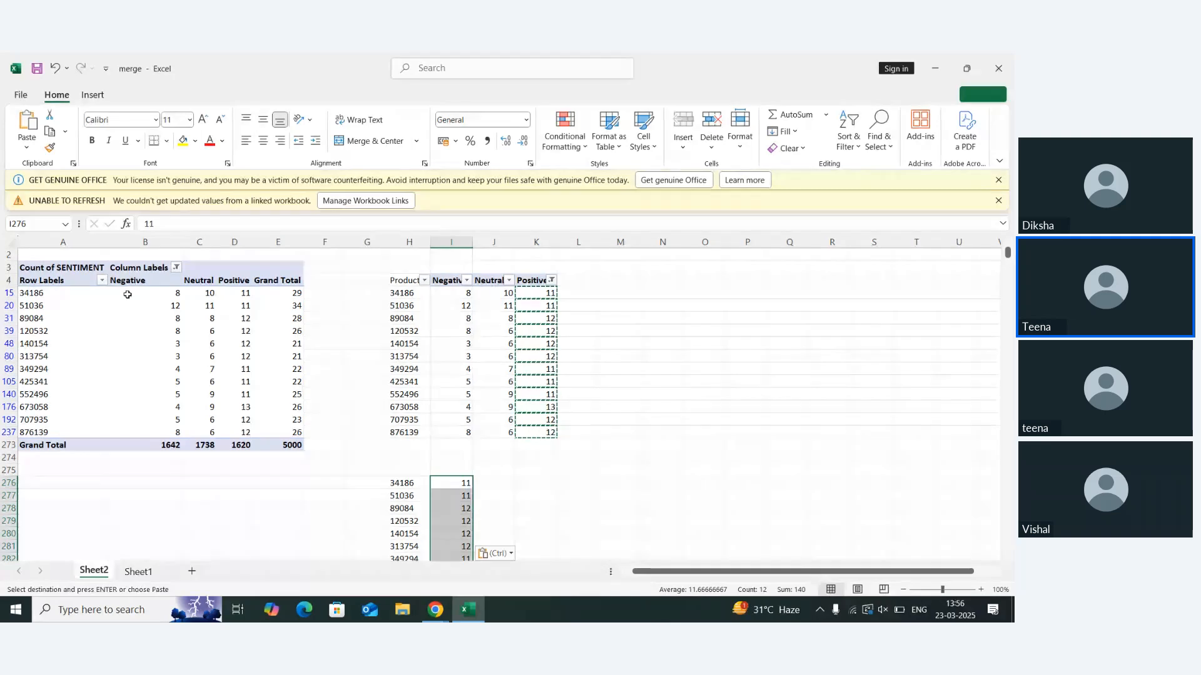
# Look over the extracted list of product IDs and positive counts in rows 276 to 287
pyautogui.press('Left')
pyautogui.press('Down')
pyautogui.press('Down')
pyautogui.press('Down')
pyautogui.press('Down')
pyautogui.press('Down')
pyautogui.press('Down')
pyautogui.press('Down')
pyautogui.press('Down')
pyautogui.press('Down')
pyautogui.press('Down')
pyautogui.press('Down')
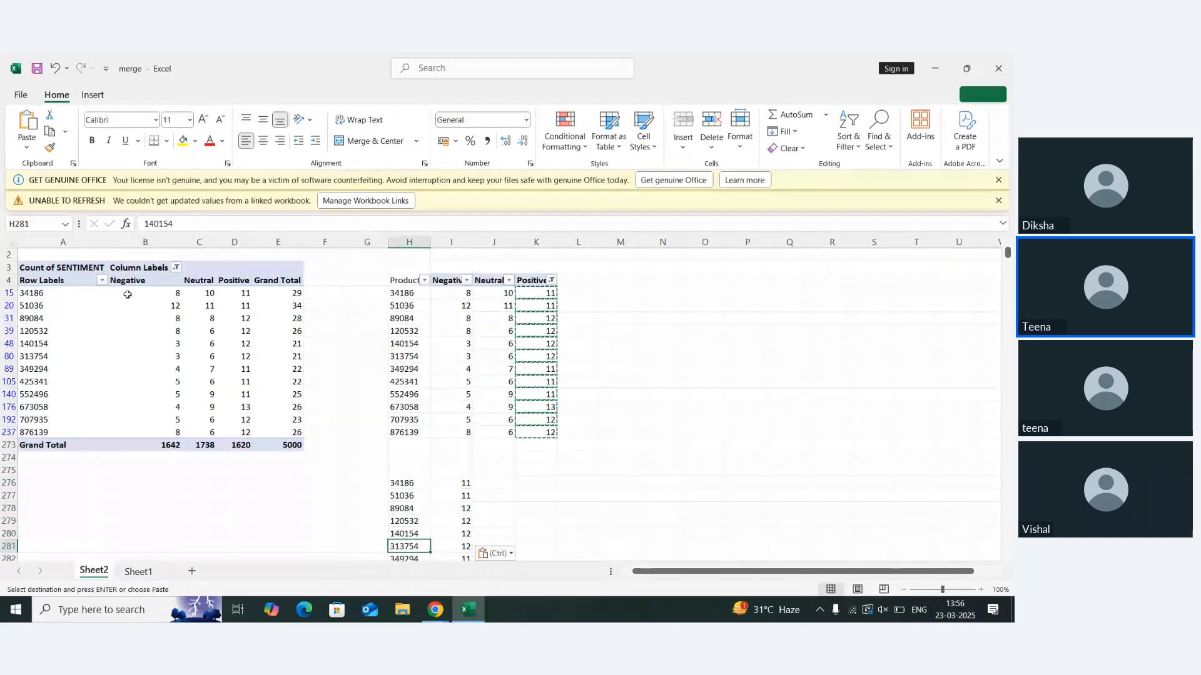
pyautogui.press('Up')
pyautogui.press('Up')
pyautogui.press('Up')
pyautogui.press('Up')
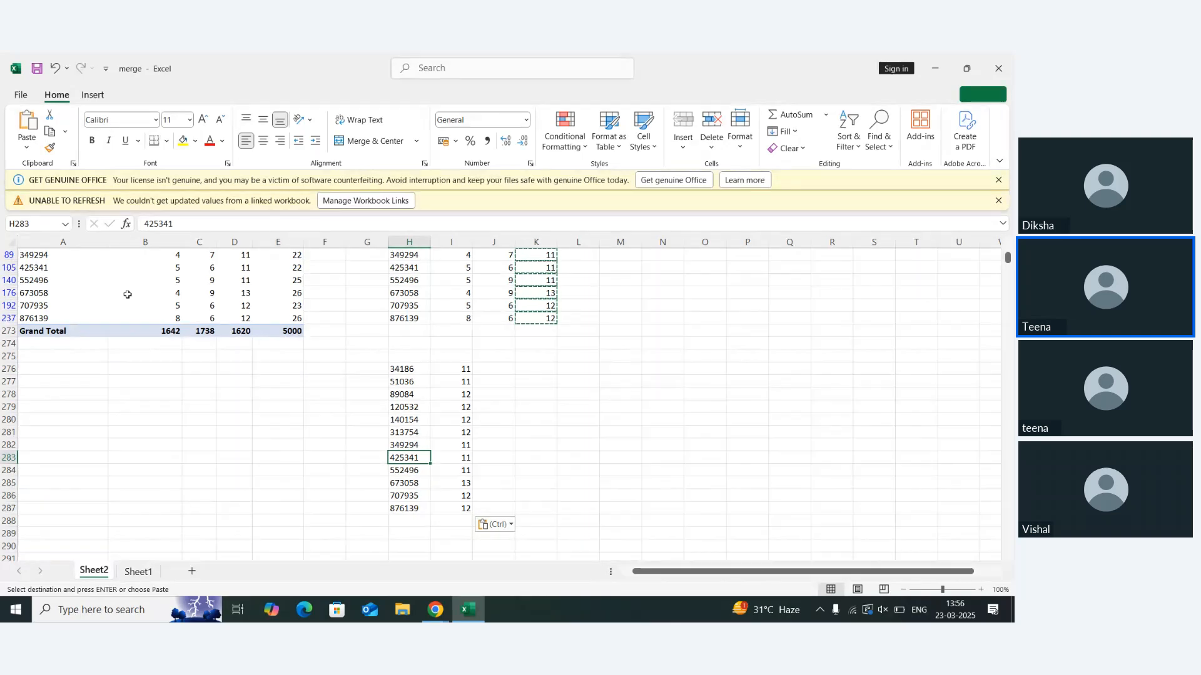
pyautogui.press('Right')
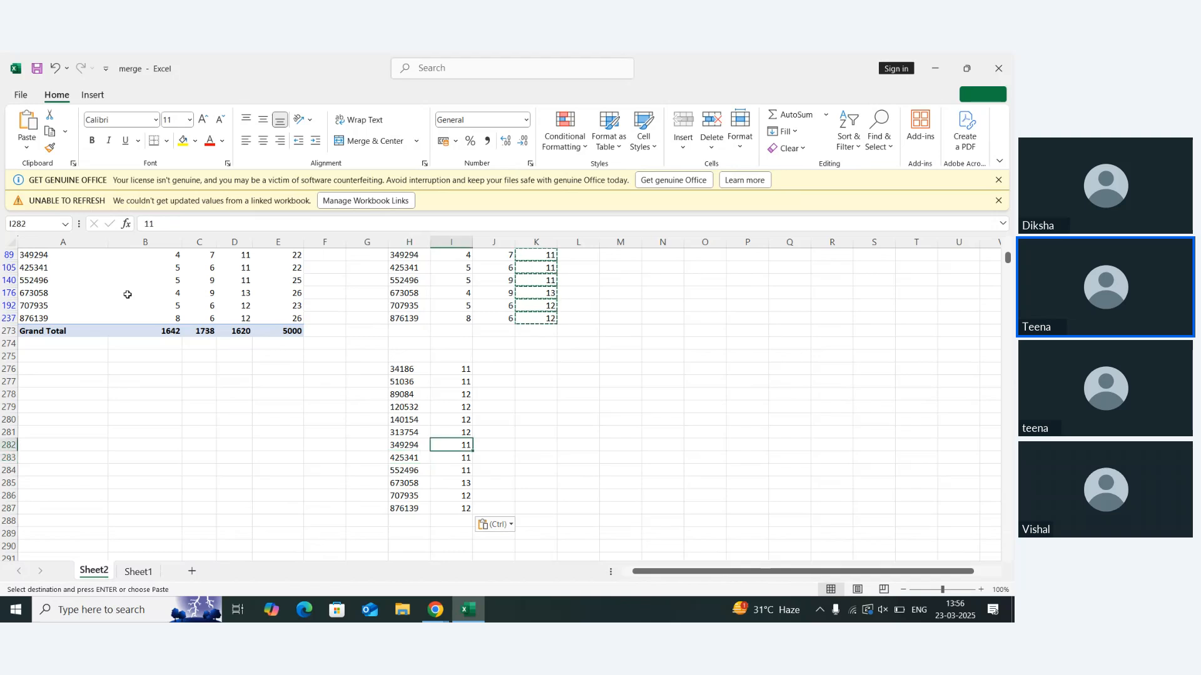
pyautogui.press('Up')
pyautogui.press('Up')
pyautogui.press('Up')
pyautogui.press('Up')
pyautogui.press('Up')
pyautogui.press('Right')
pyautogui.press('Up')
pyautogui.press('Up')
pyautogui.press('Up')
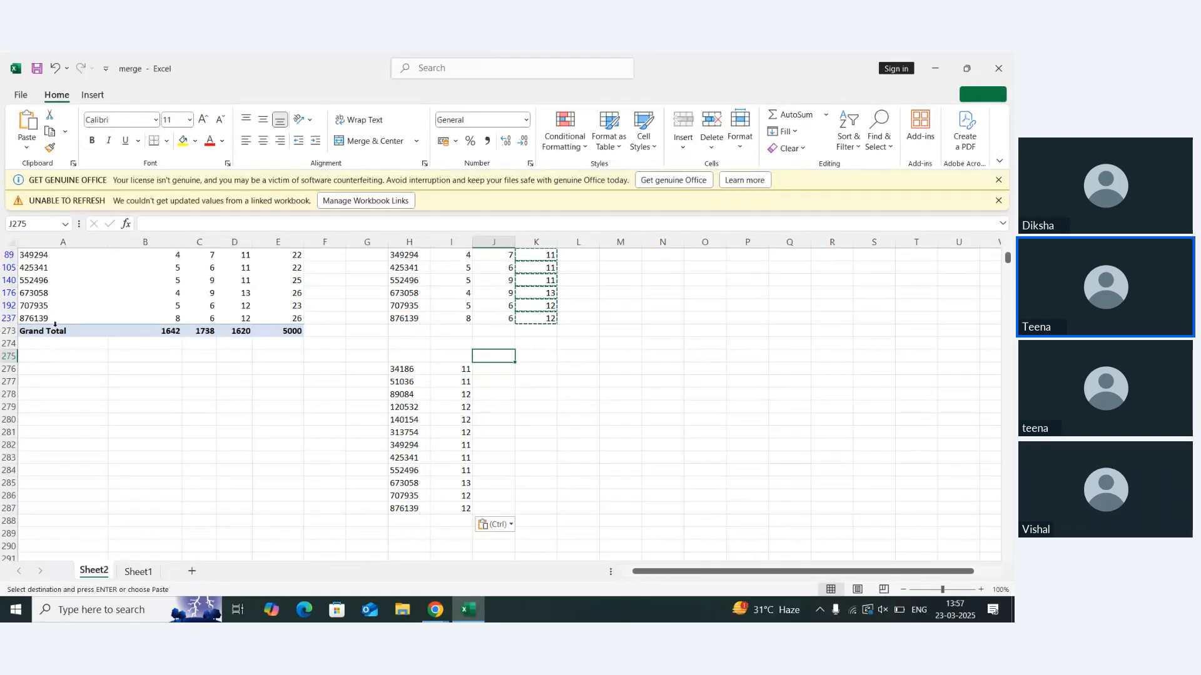
# Return to Sheet1 and review the business questions listed in column BF
pyautogui.click(145, 574)
pyautogui.click(703, 404)
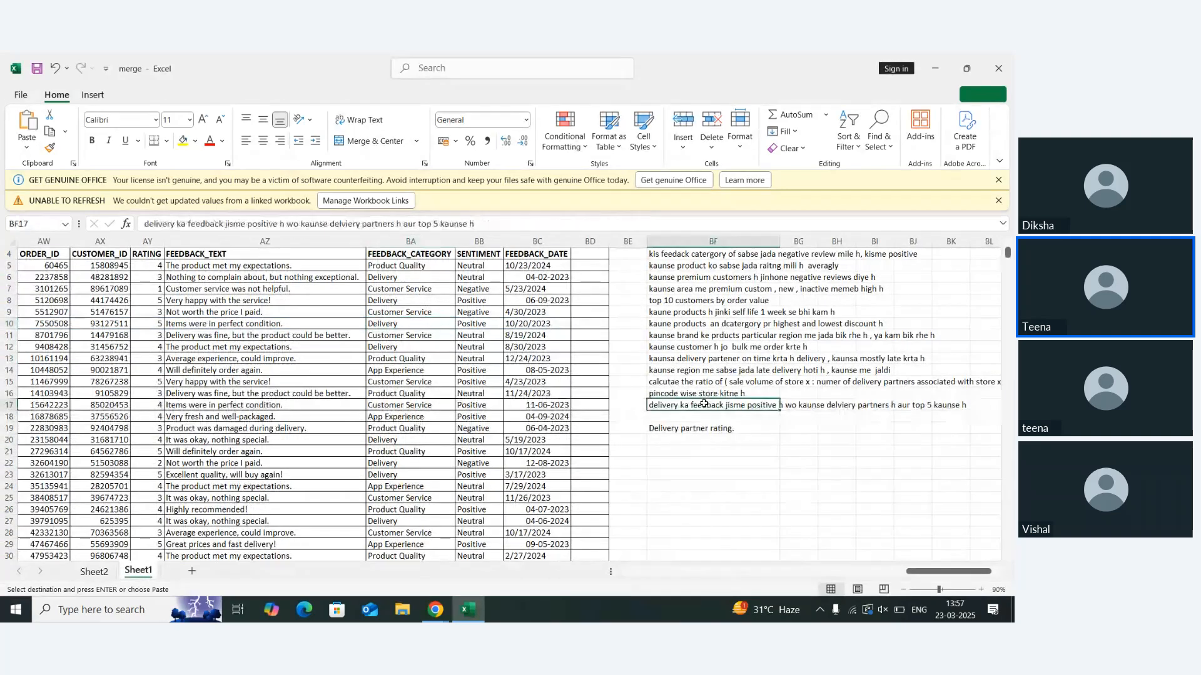
pyautogui.press('Up')
pyautogui.press('Up')
pyautogui.press('Up')
pyautogui.press('Up')
pyautogui.press('Up')
pyautogui.press('Up')
pyautogui.press('Up')
pyautogui.press('Up')
pyautogui.press('Up')
pyautogui.press('Up')
pyautogui.press('Up')
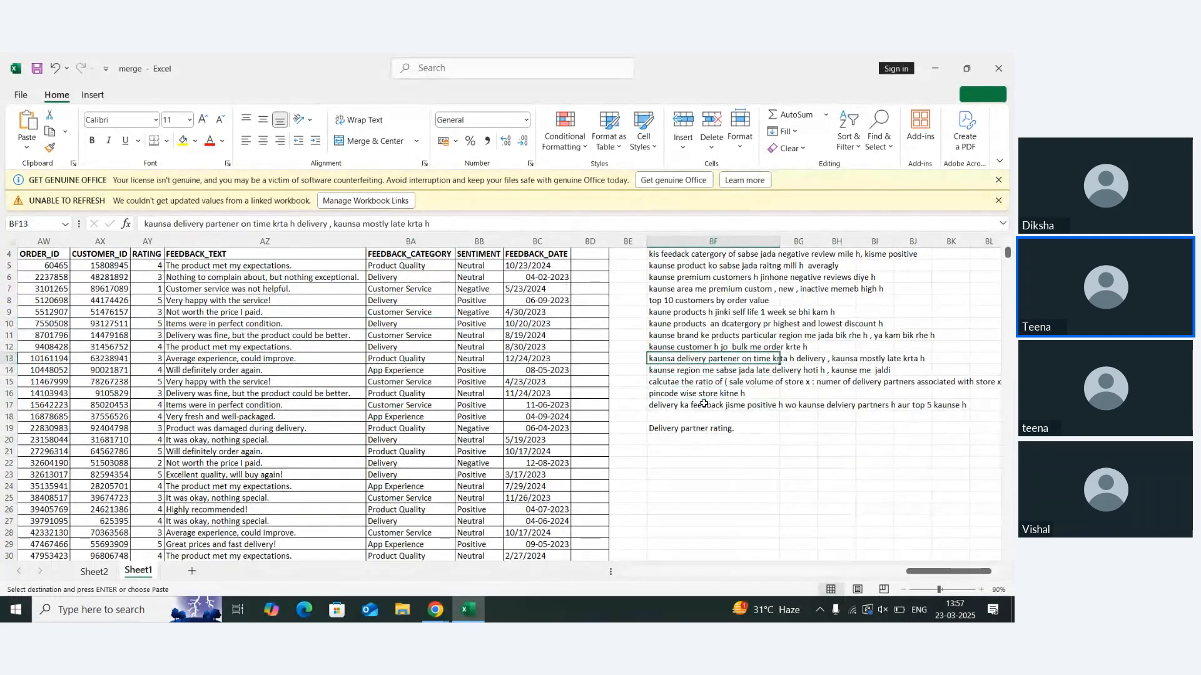
pyautogui.press('Up')
pyautogui.scroll(1, 703, 404)
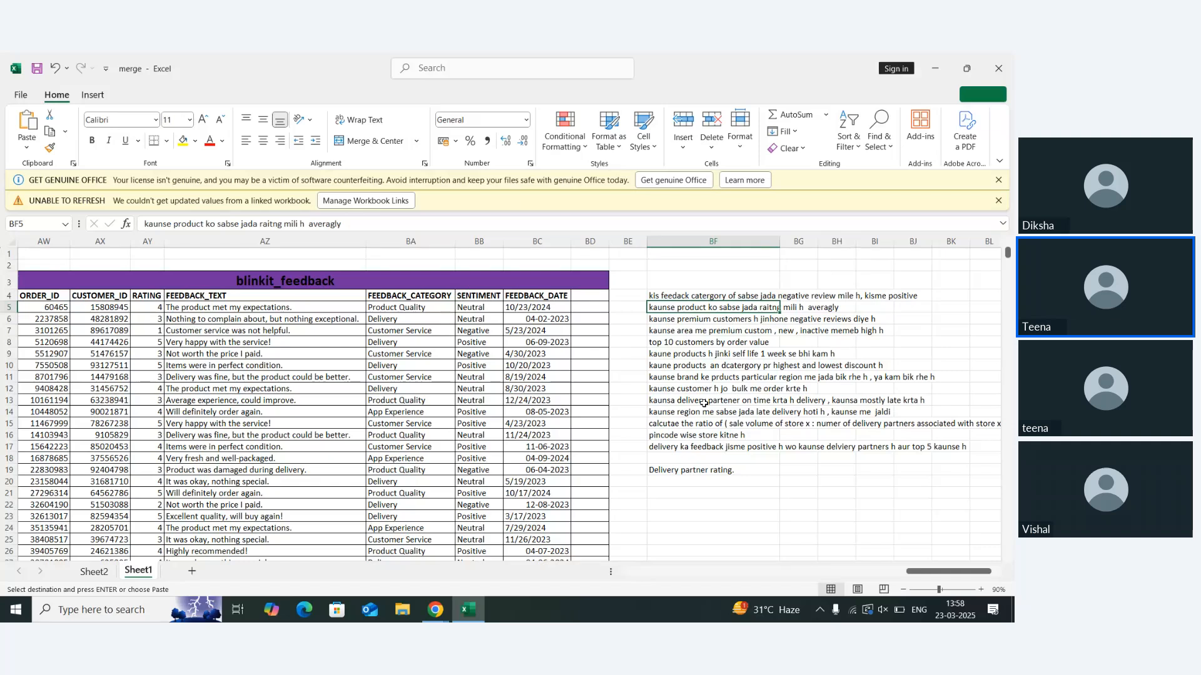
# Examine the merged dataset's columns from blinkit_order_items through blinkit_feedback for fields relevant to the product rating question
pyautogui.hscroll(-10, 444, 425)
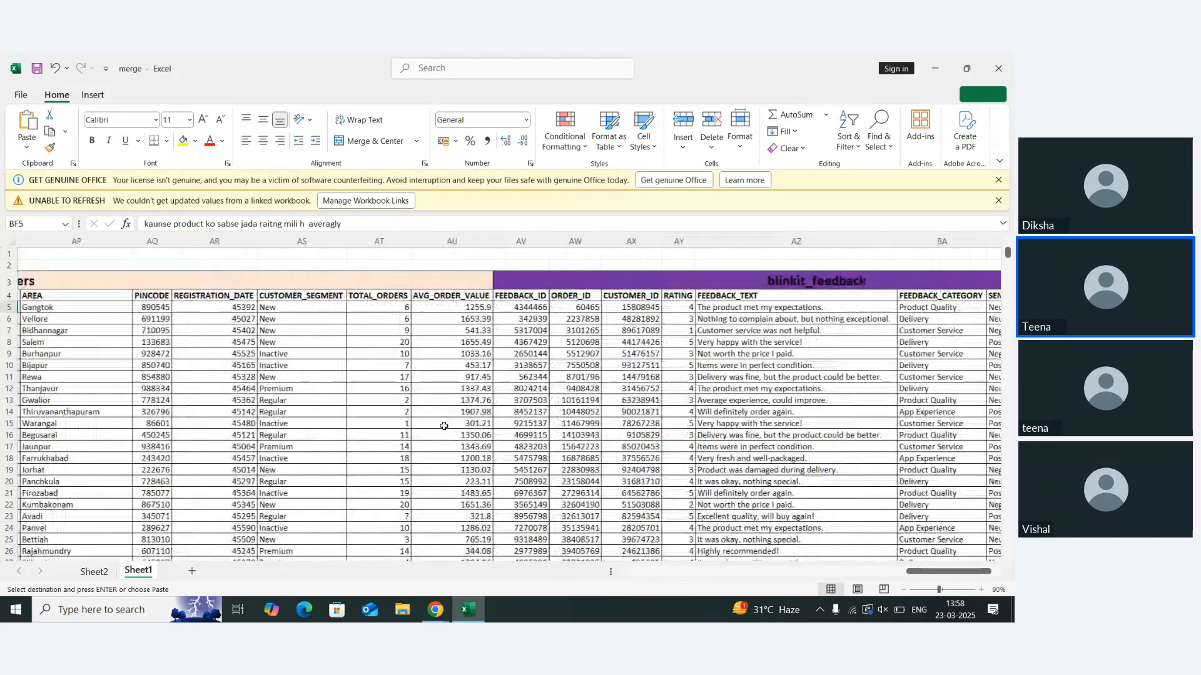
pyautogui.hscroll(-15, 444, 426)
pyautogui.scroll(-2, 444, 425)
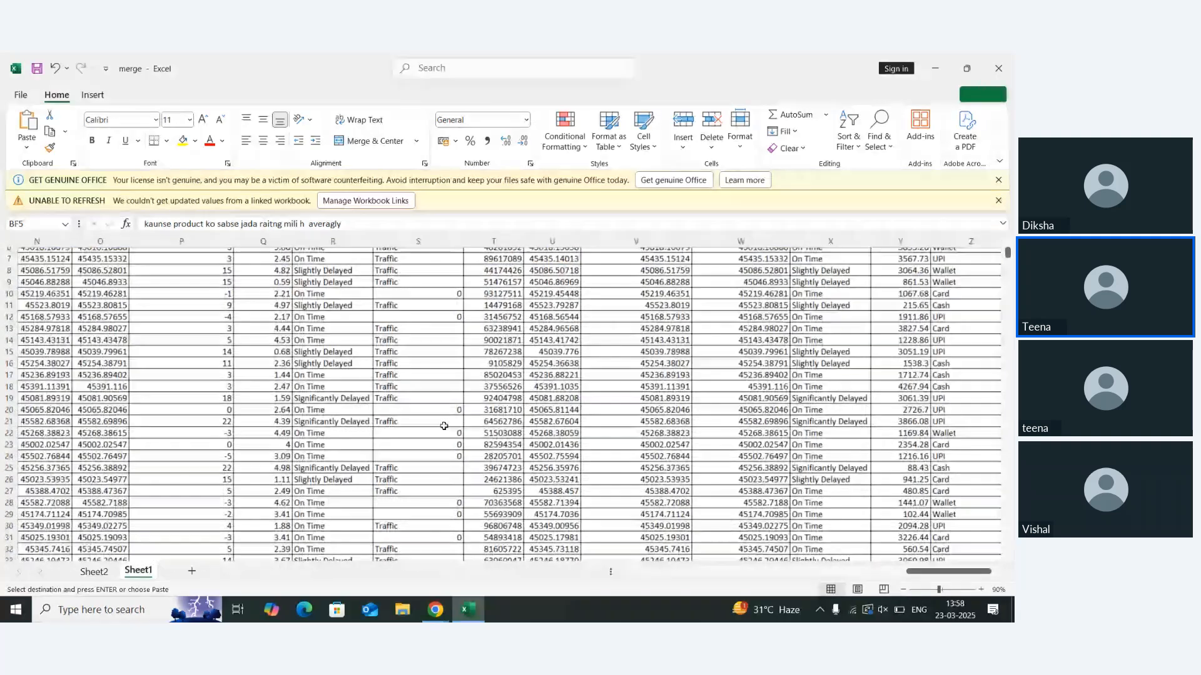
pyautogui.hscroll(-3, 444, 425)
pyautogui.scroll(2, 444, 425)
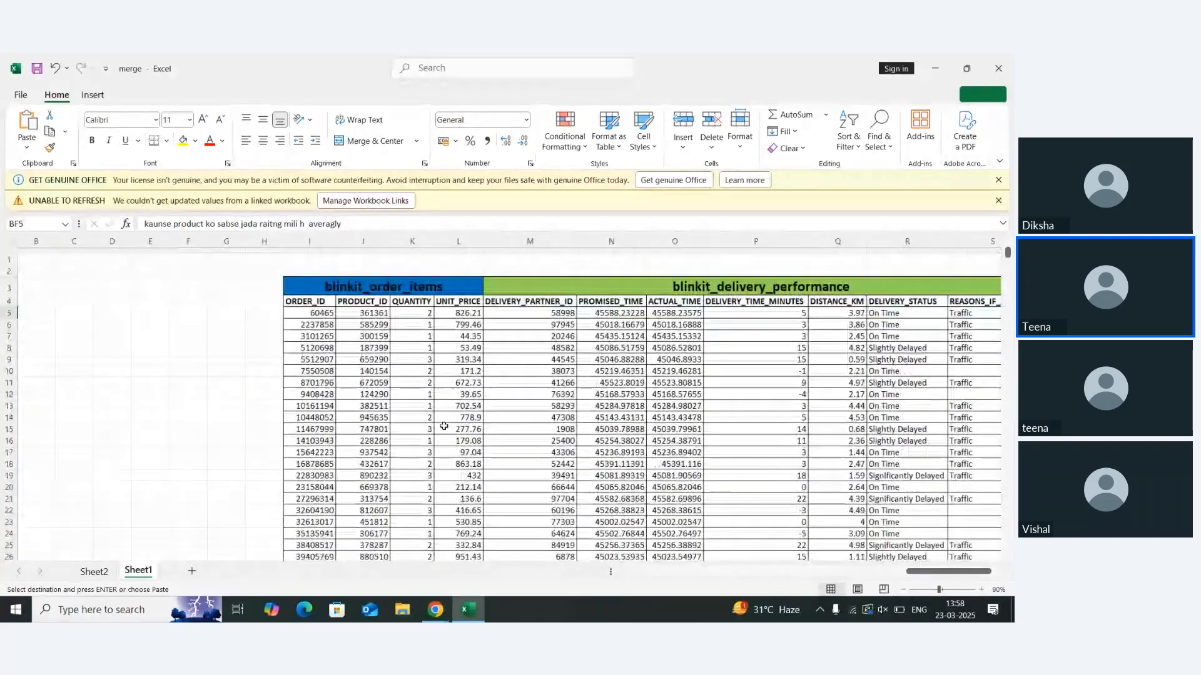
pyautogui.hscroll(5, 444, 426)
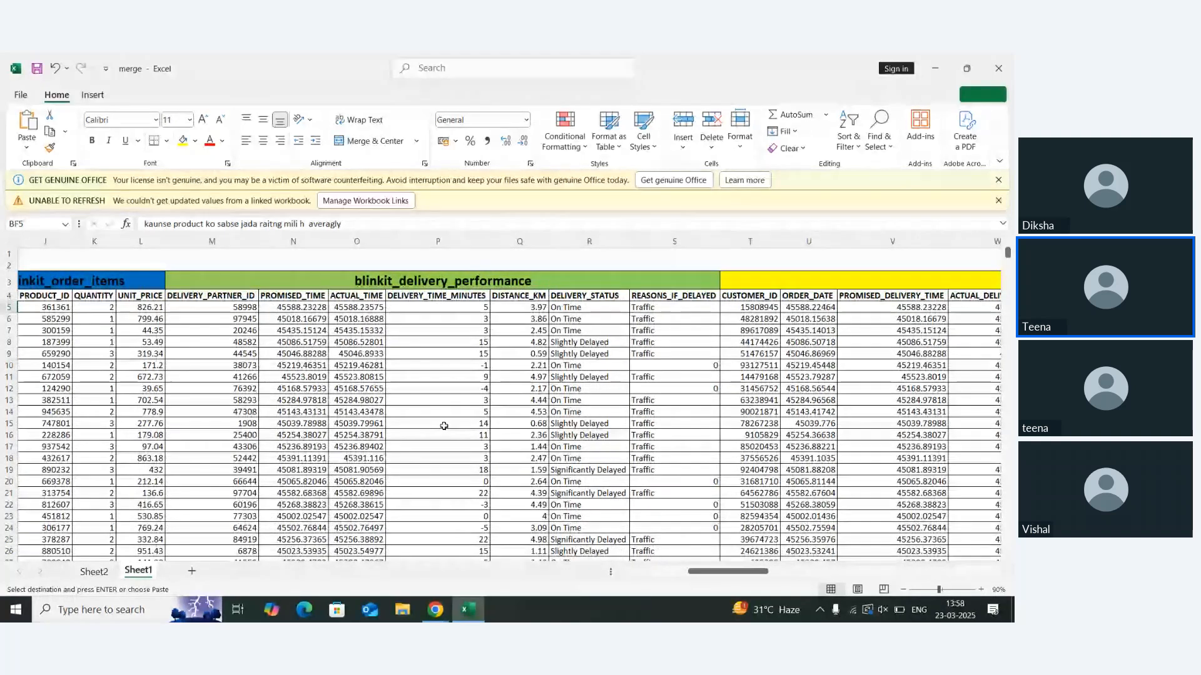
pyautogui.hscroll(5, 444, 426)
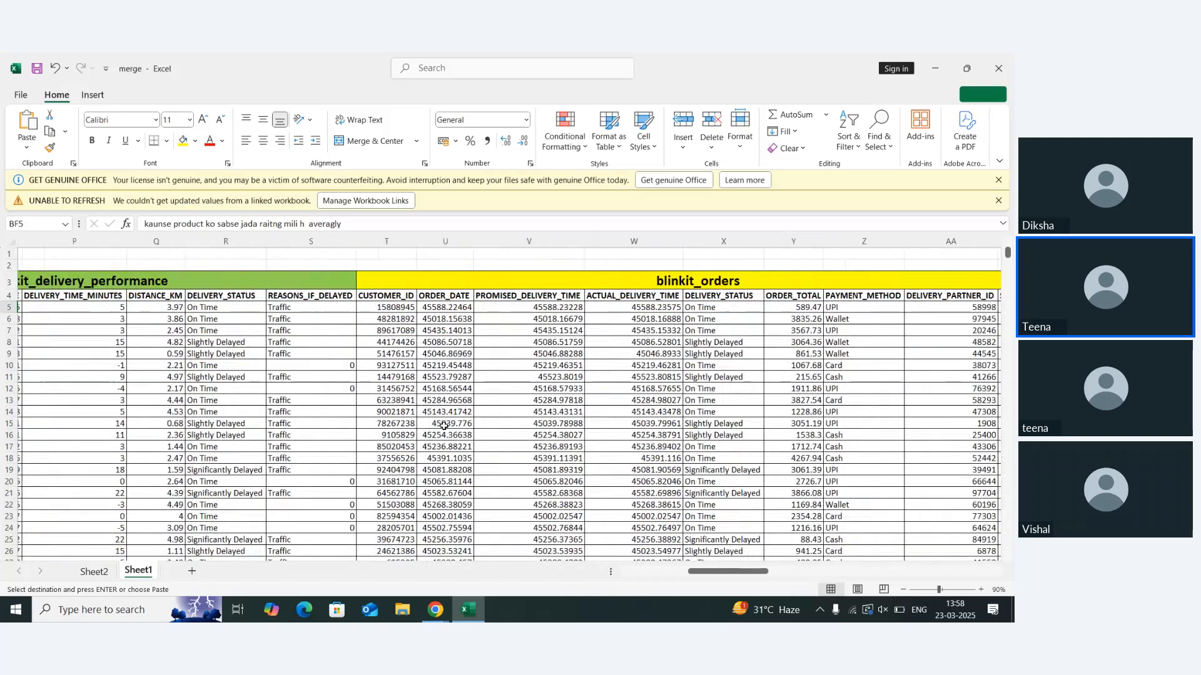
pyautogui.hscroll(5, 444, 426)
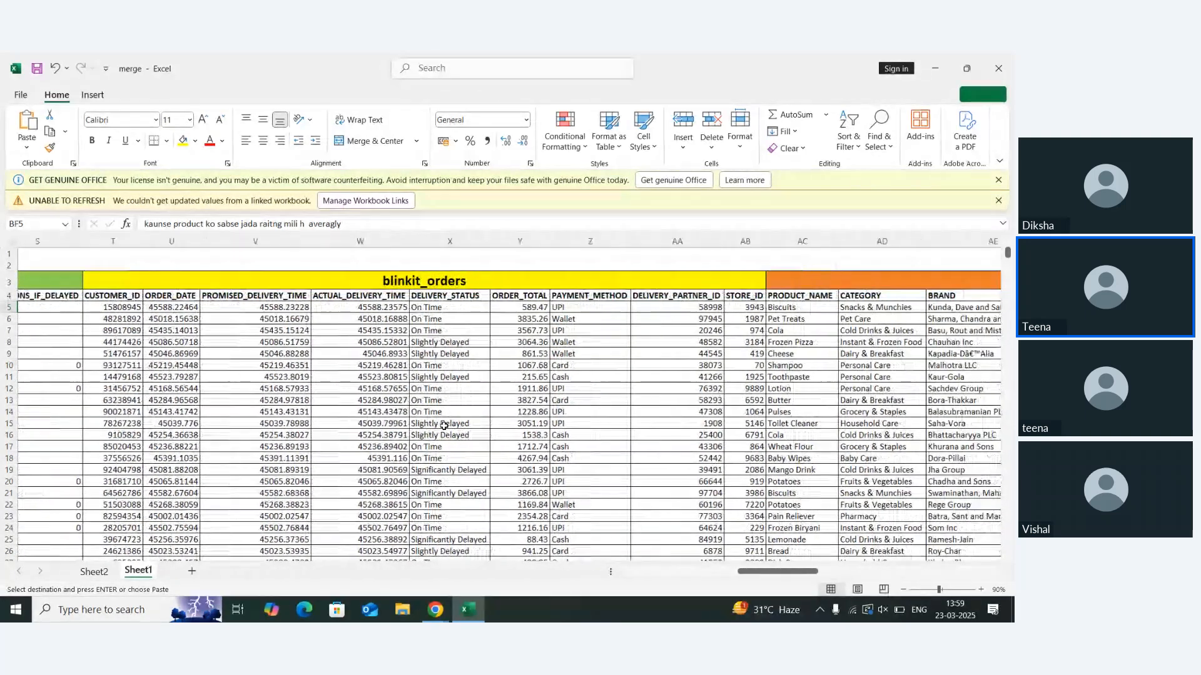
pyautogui.hscroll(5, 444, 426)
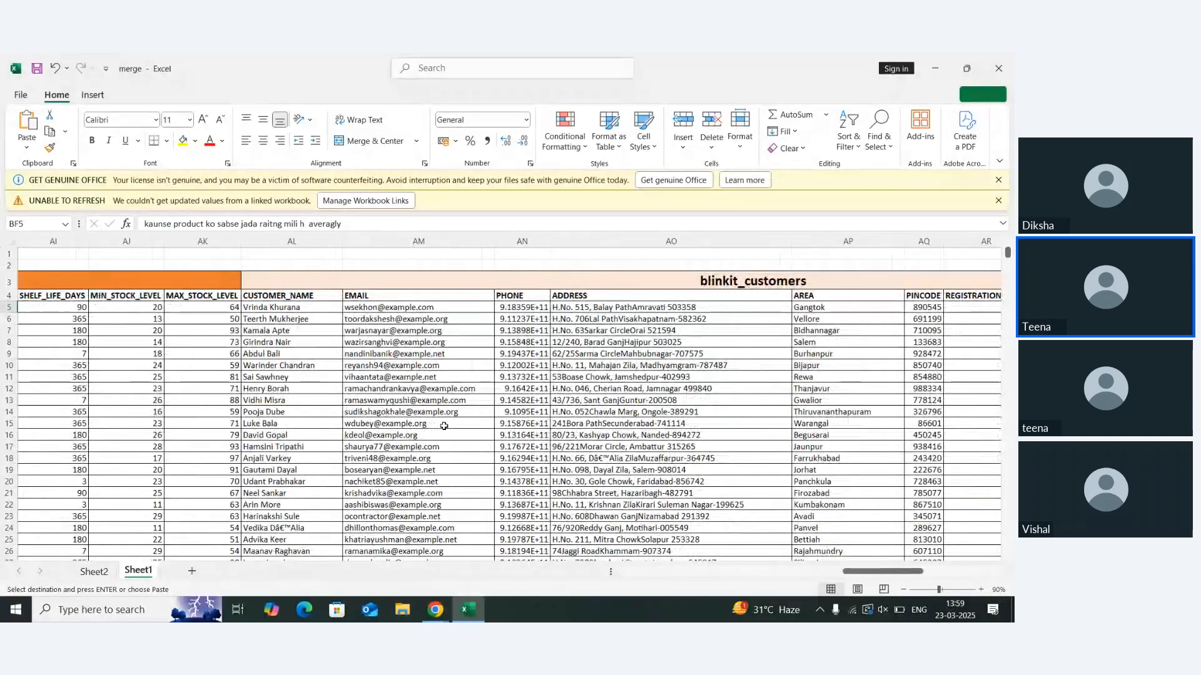
pyautogui.hscroll(10, 444, 426)
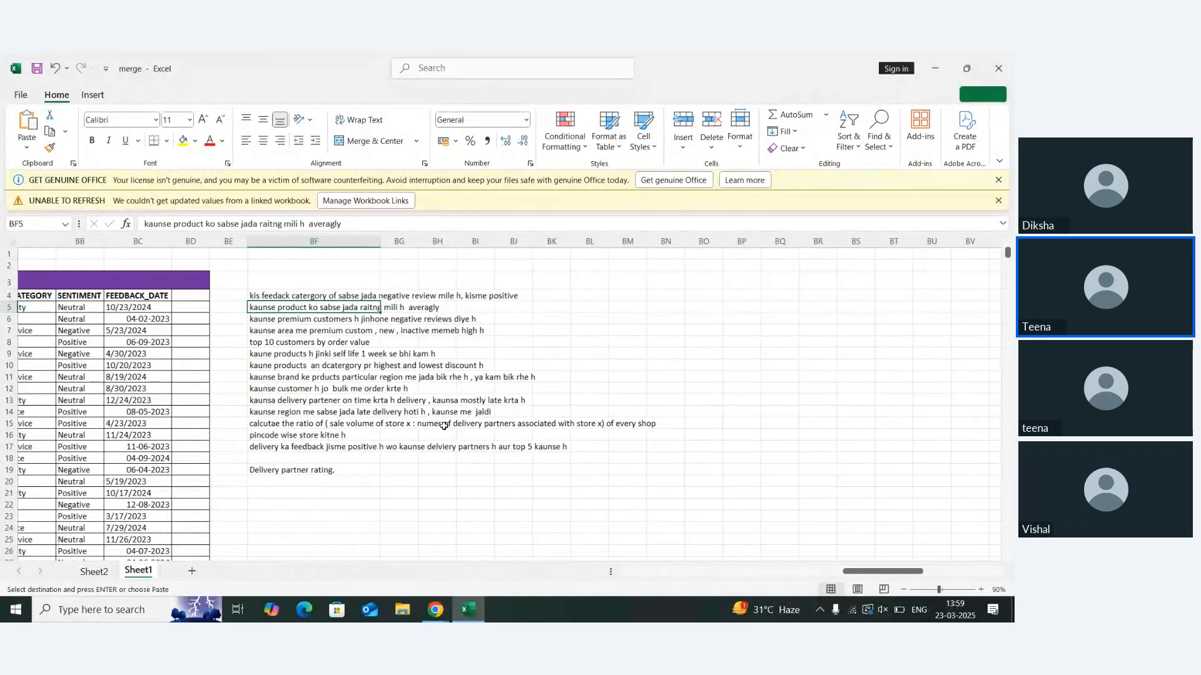
pyautogui.hscroll(1, 444, 426)
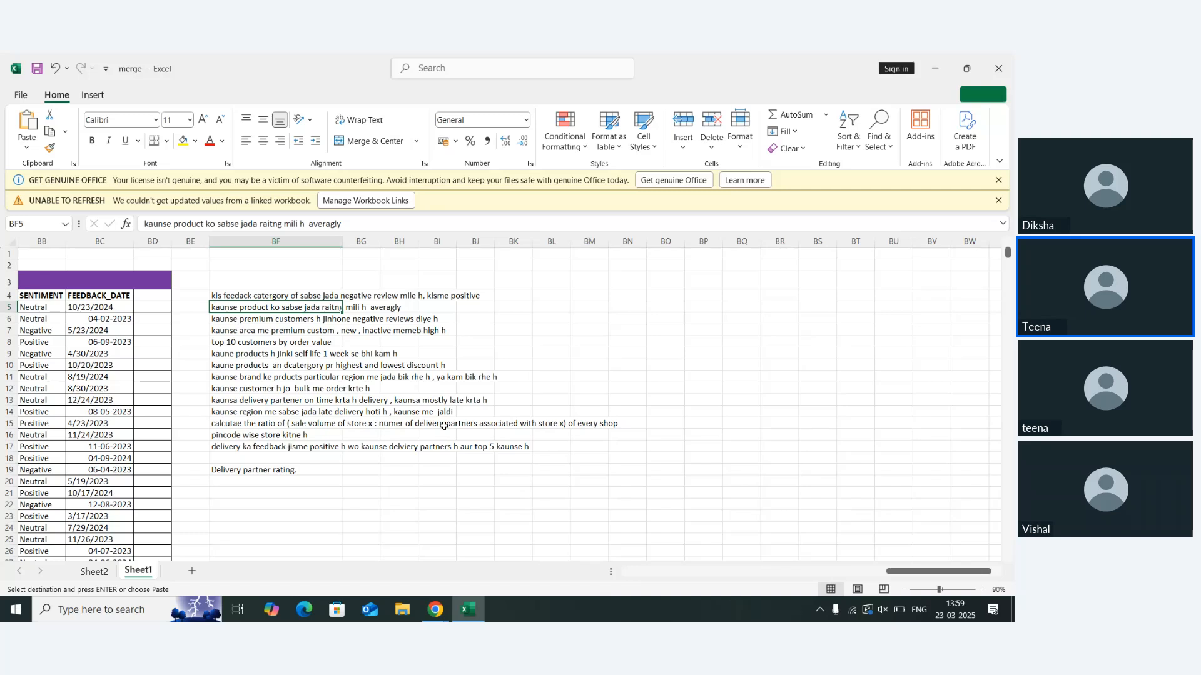
# Add the entry "sales and demands" in BF20, directly below "Delivery partner rating." in the question list
pyautogui.press('Up')
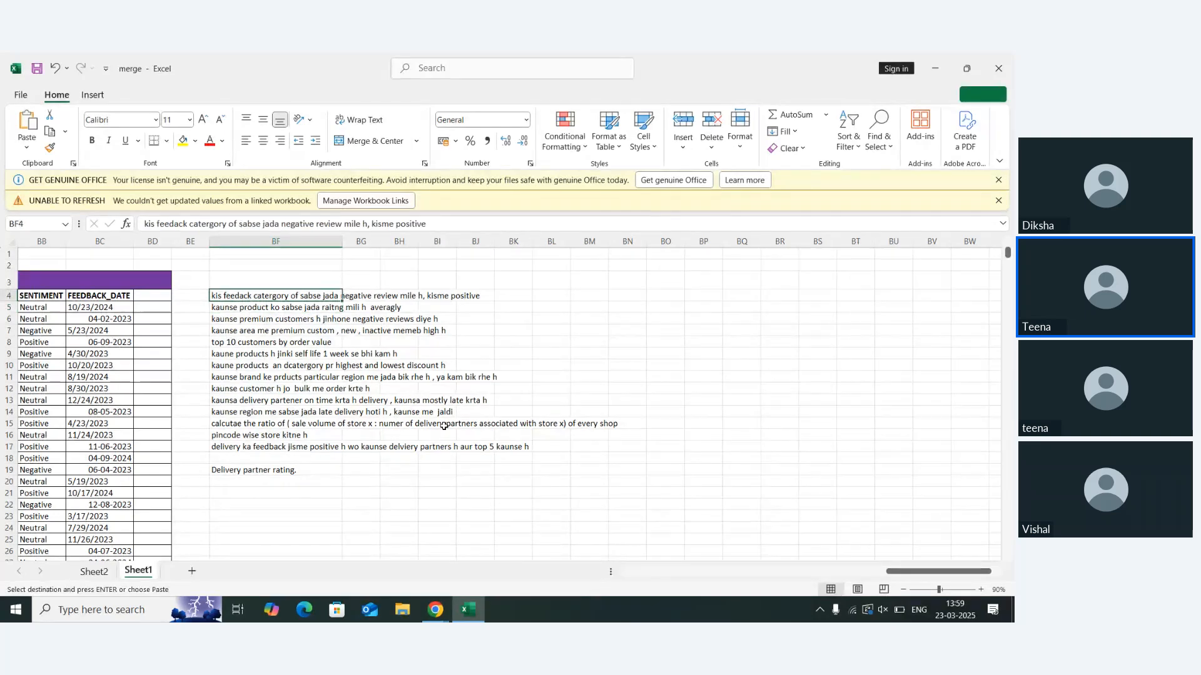
pyautogui.press('Down')
pyautogui.press('Down')
pyautogui.press('Down')
pyautogui.press('Down')
pyautogui.press('Down')
pyautogui.press('Down')
pyautogui.press('Down')
pyautogui.press('Down')
pyautogui.press('Down')
pyautogui.press('Down')
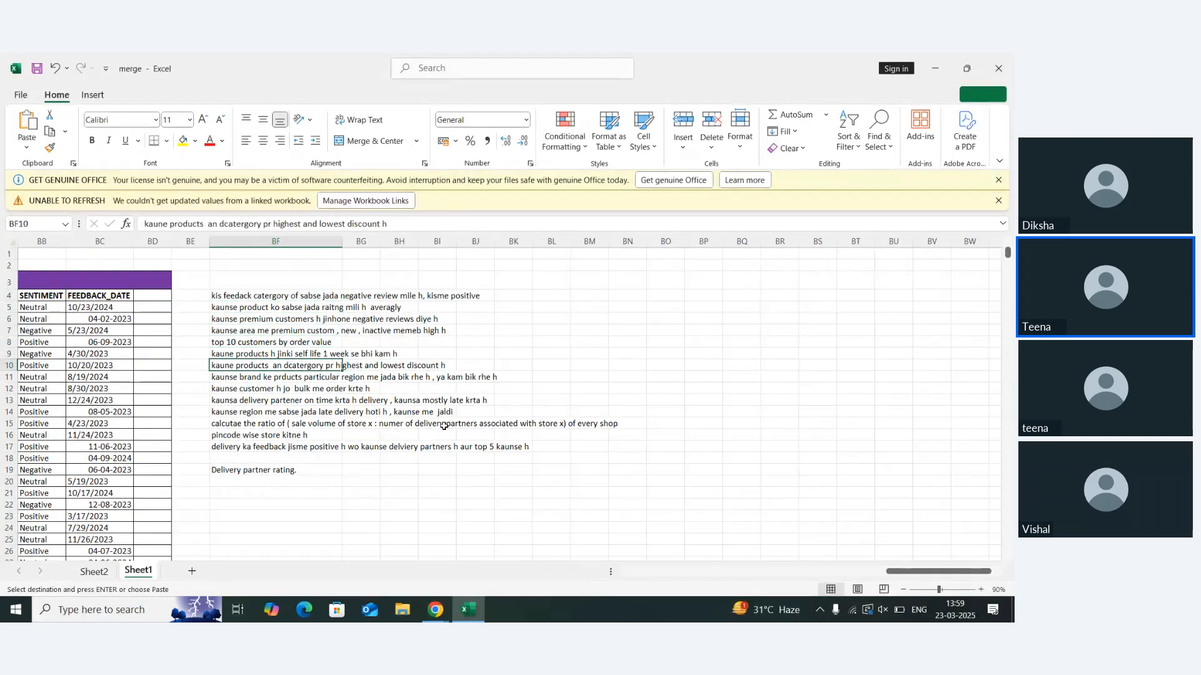
pyautogui.press('Down')
pyautogui.press('Down')
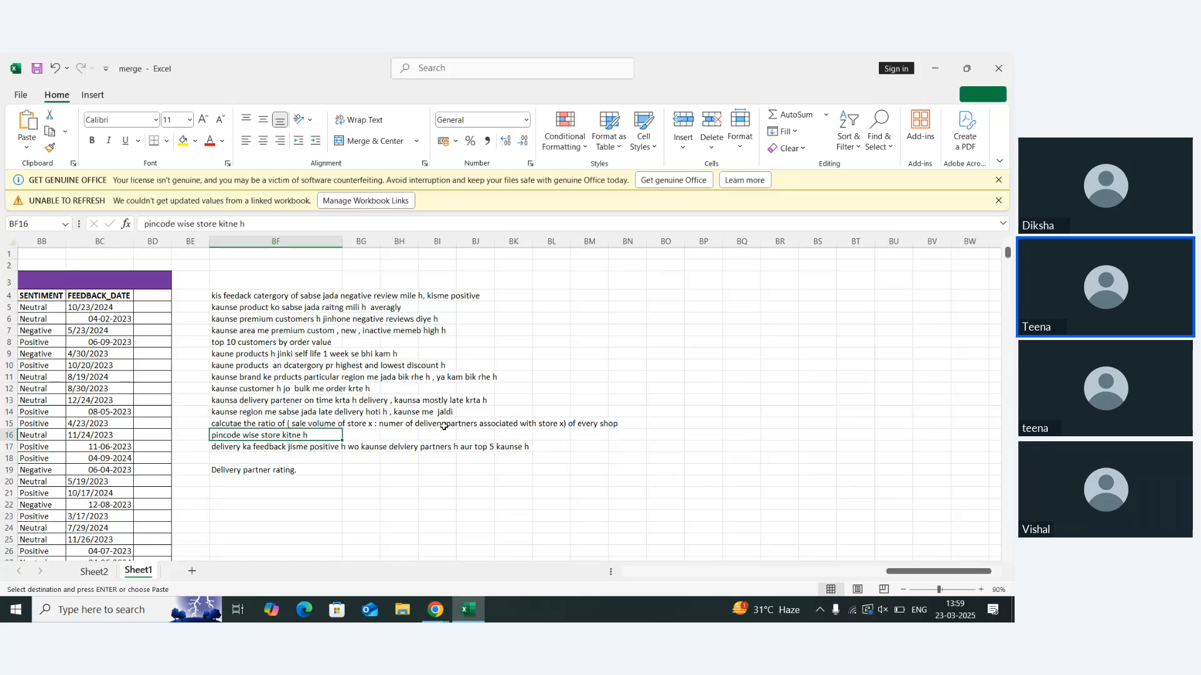
pyautogui.press('Down')
pyautogui.press('Down')
pyautogui.press('Down')
pyautogui.press('Down')
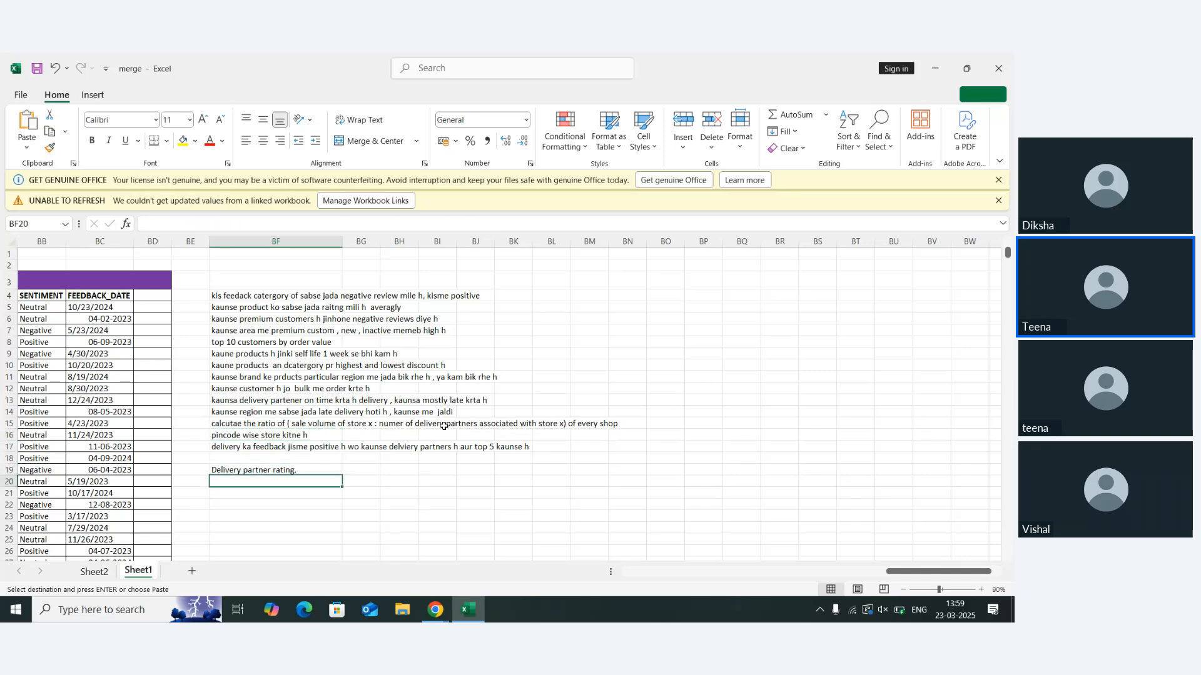
pyautogui.write('sales')
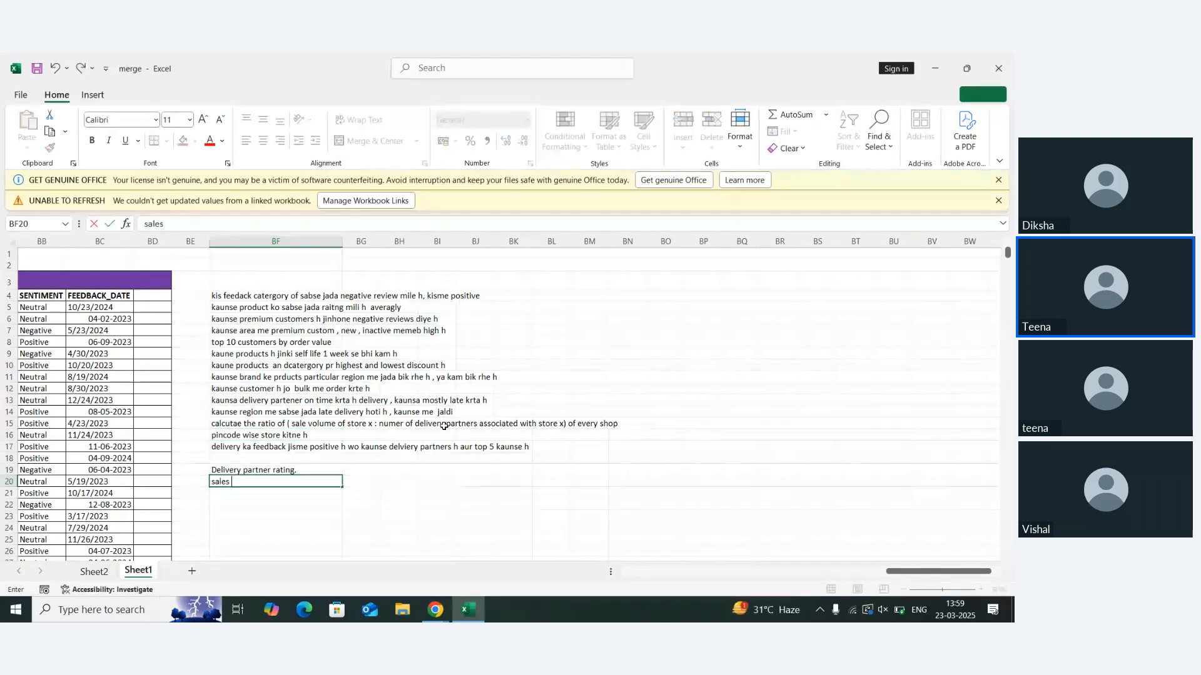
pyautogui.write(' and demand')
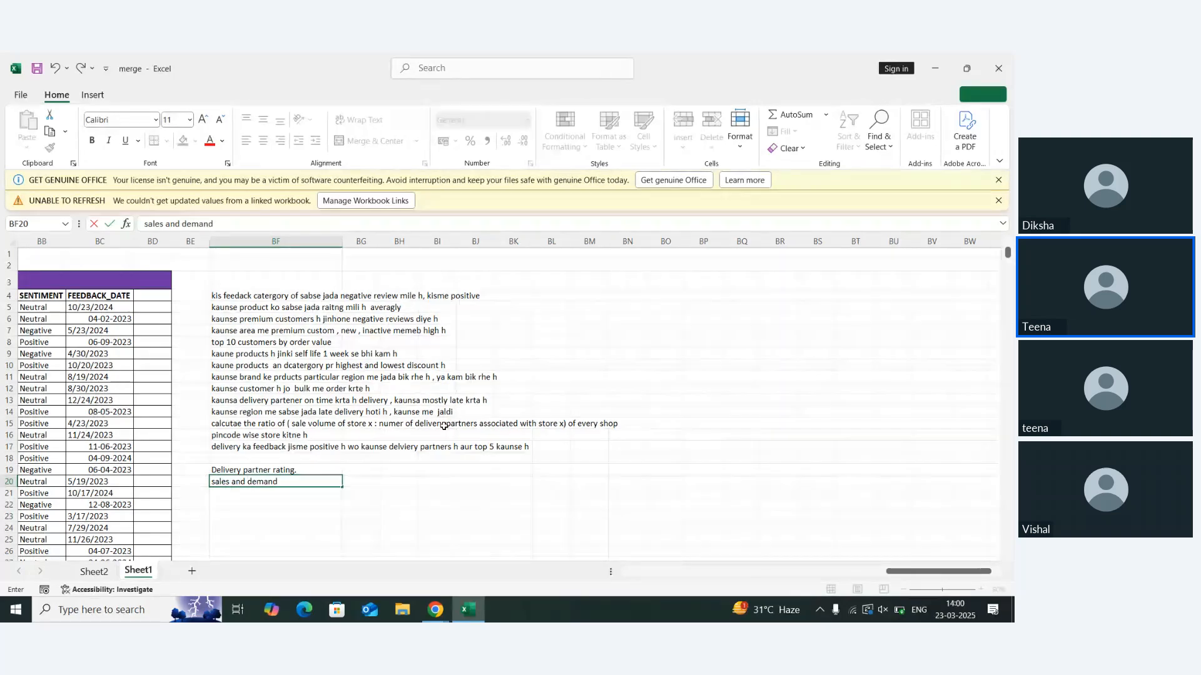
pyautogui.write('s')
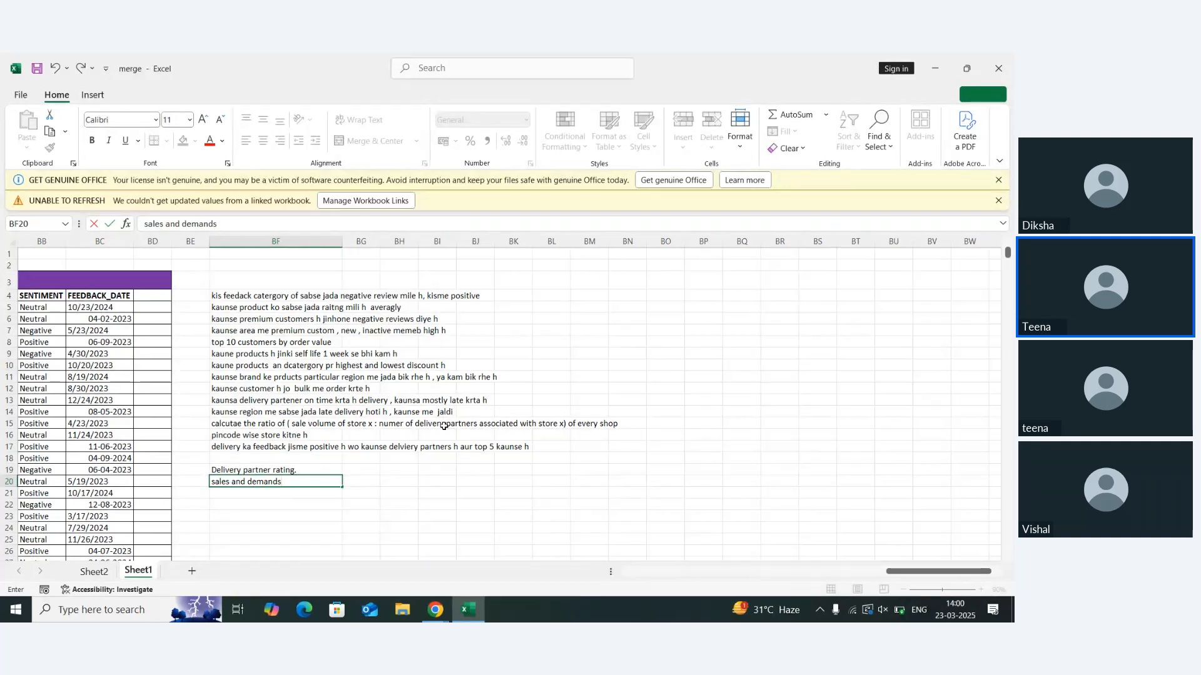
pyautogui.press('Return')
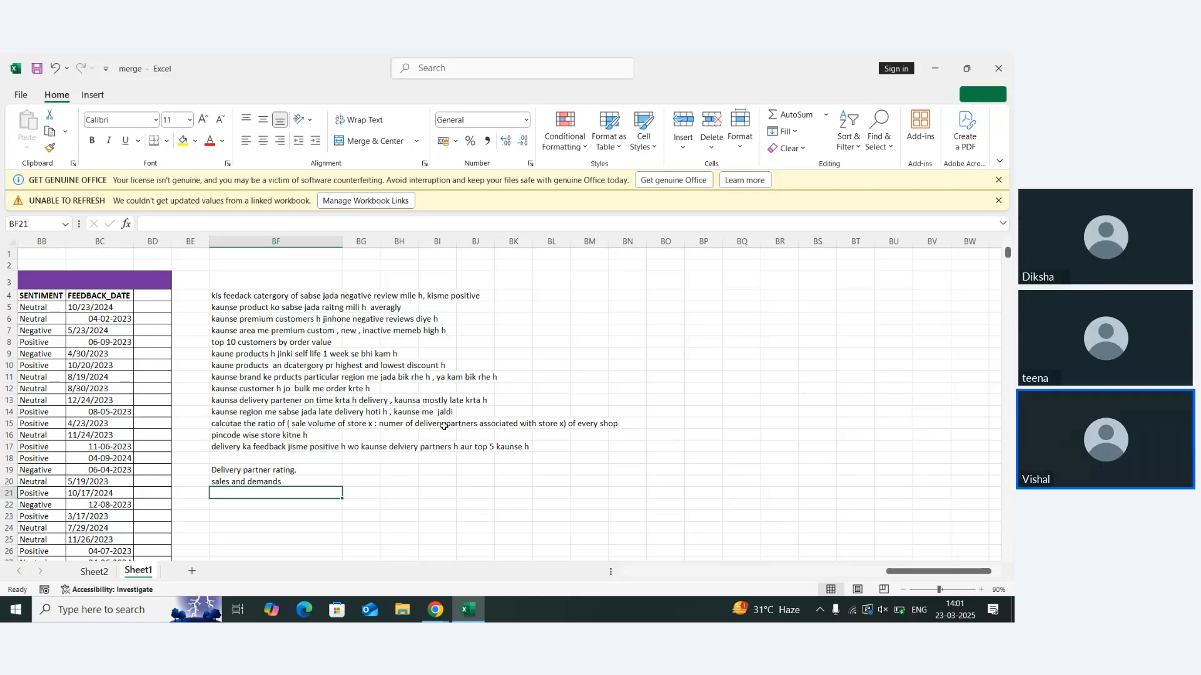
# Reread the lower part of the question list, from the on-time delivery partner question in BF13 downward
pyautogui.press('Up')
pyautogui.press('Up')
pyautogui.press('Up')
pyautogui.press('Up')
pyautogui.press('Up')
pyautogui.press('Up')
pyautogui.press('Up')
pyautogui.press('Up')
pyautogui.press('Up')
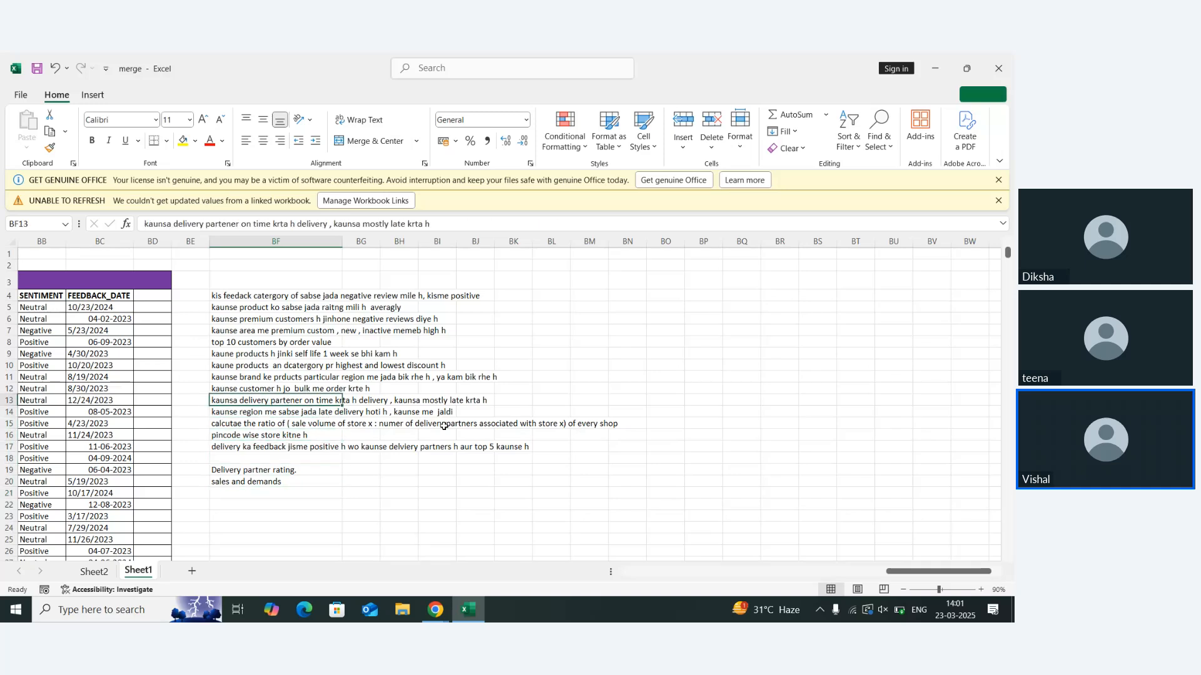
pyautogui.press('Down')
pyautogui.press('Down')
pyautogui.press('Down')
pyautogui.press('Down')
pyautogui.press('Down')
pyautogui.press('Down')
pyautogui.press('Down')
pyautogui.press('Down')
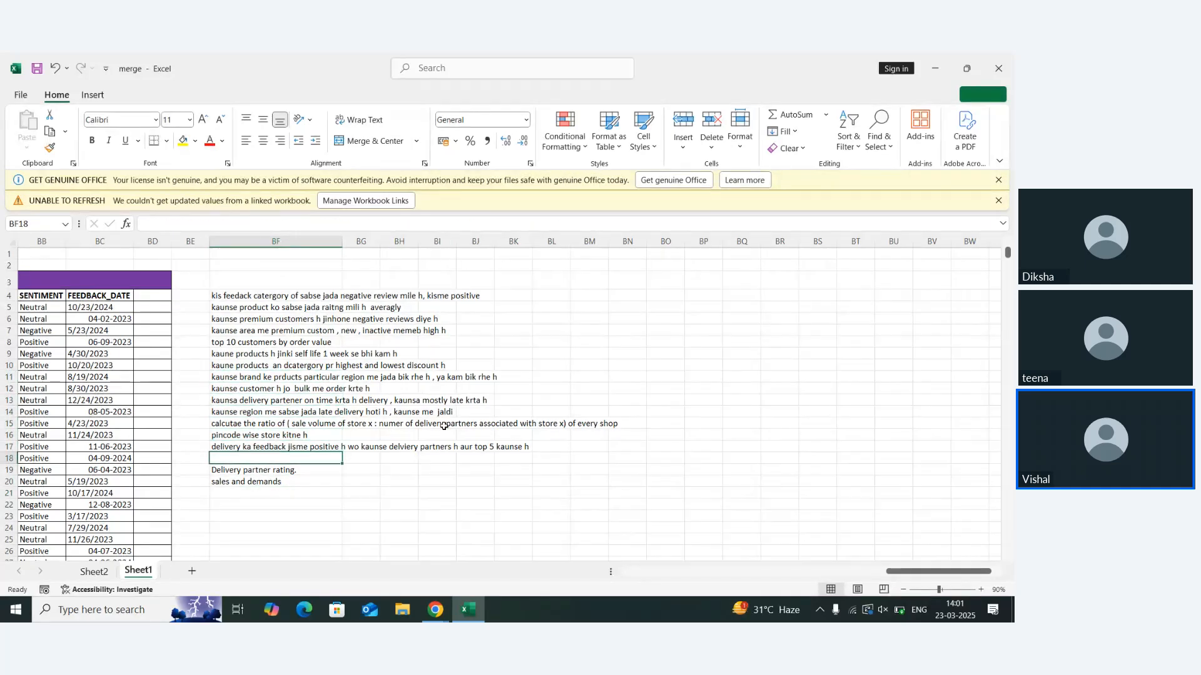
pyautogui.press('Down')
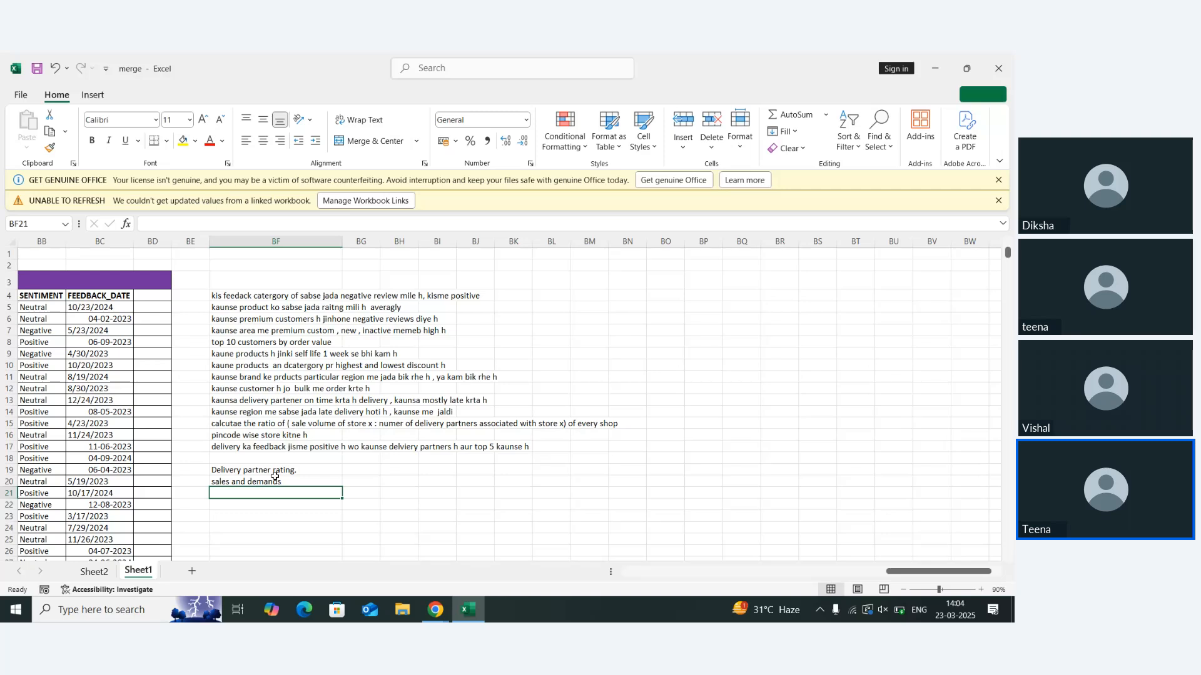
# Go through the whole question list in column BF once more, up to the first questions and back to "sales and demands"
pyautogui.press('Up')
pyautogui.press('Up')
pyautogui.press('Up')
pyautogui.press('Up')
pyautogui.press('Up')
pyautogui.press('Up')
pyautogui.press('Up')
pyautogui.press('Up')
pyautogui.press('Up')
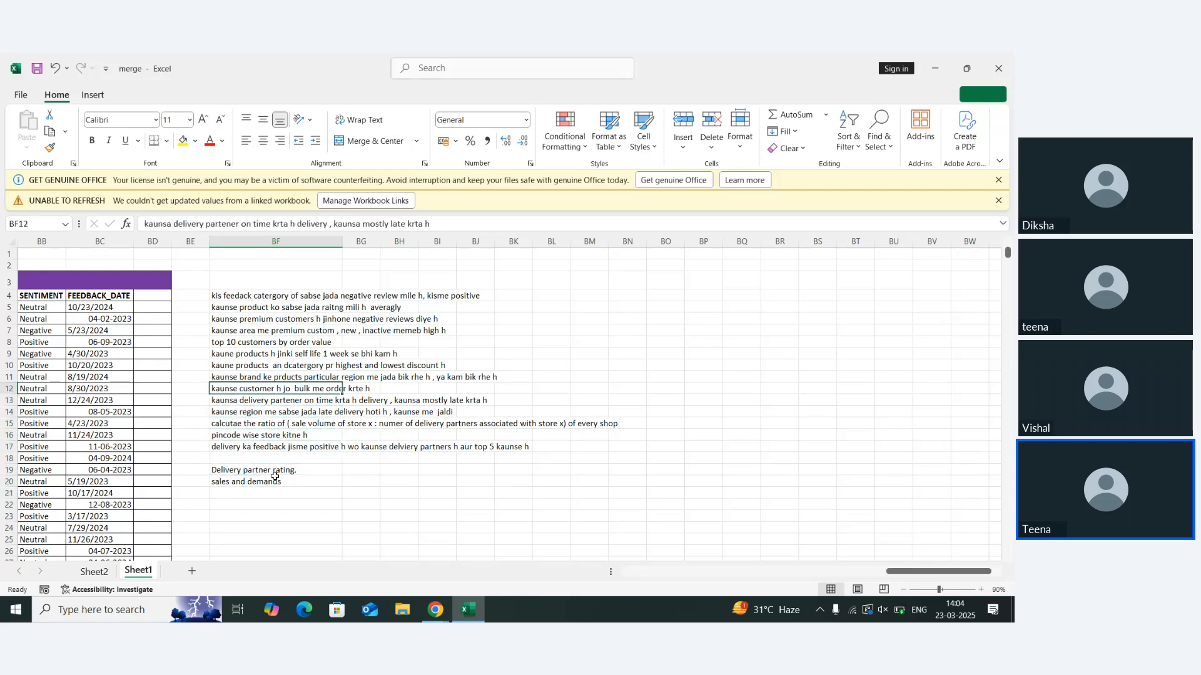
pyautogui.press('Up')
pyautogui.press('Up')
pyautogui.press('Up')
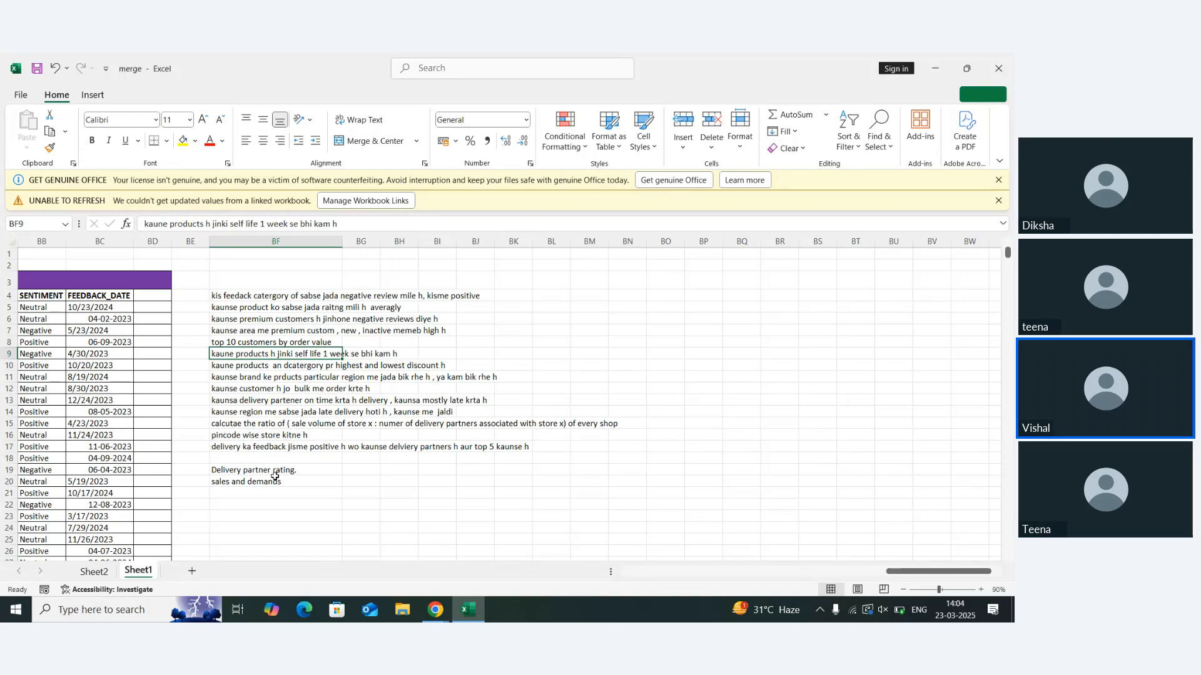
pyautogui.press('Up')
pyautogui.press('Up')
pyautogui.press('Up')
pyautogui.press('Up')
pyautogui.press('Up')
pyautogui.press('Up')
pyautogui.press('Up')
pyautogui.press('Up')
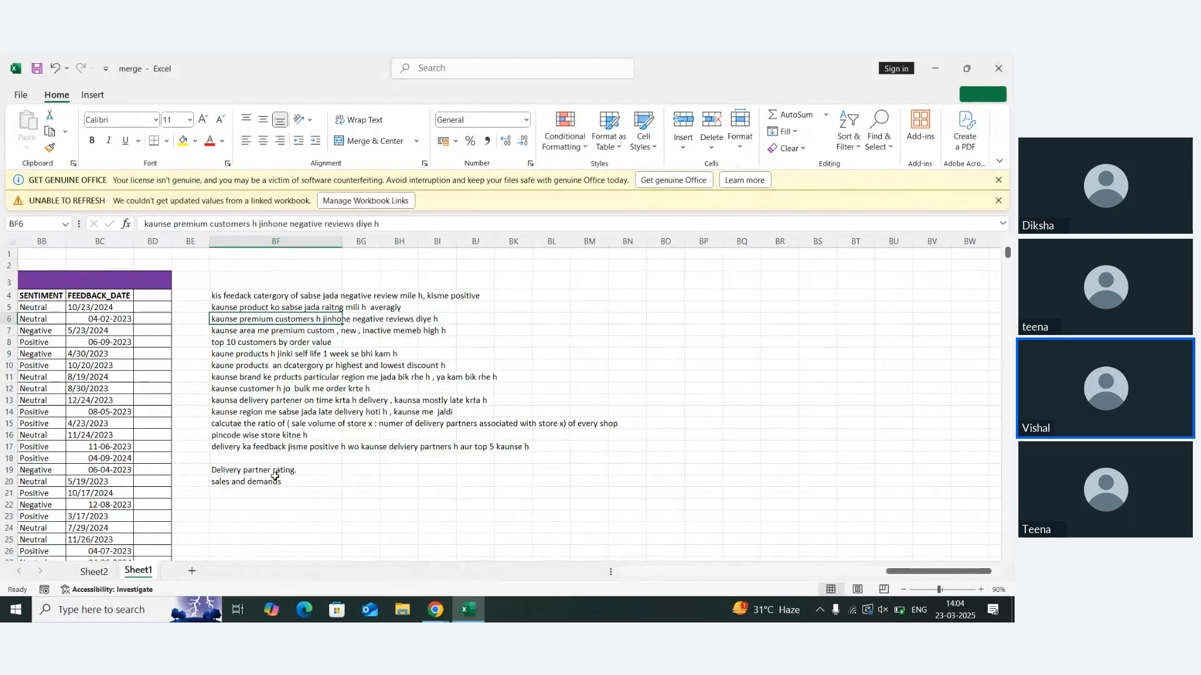
pyautogui.press('Down')
pyautogui.press('Down')
pyautogui.press('Down')
pyautogui.press('Down')
pyautogui.press('Down')
pyautogui.press('Down')
pyautogui.press('Down')
pyautogui.press('Down')
pyautogui.press('Down')
pyautogui.press('Down')
pyautogui.press('Down')
pyautogui.press('Down')
pyautogui.press('Down')
pyautogui.press('Down')
pyautogui.press('Down')
pyautogui.press('Down')
pyautogui.press('Down')
pyautogui.press('Down')
pyautogui.press('Down')
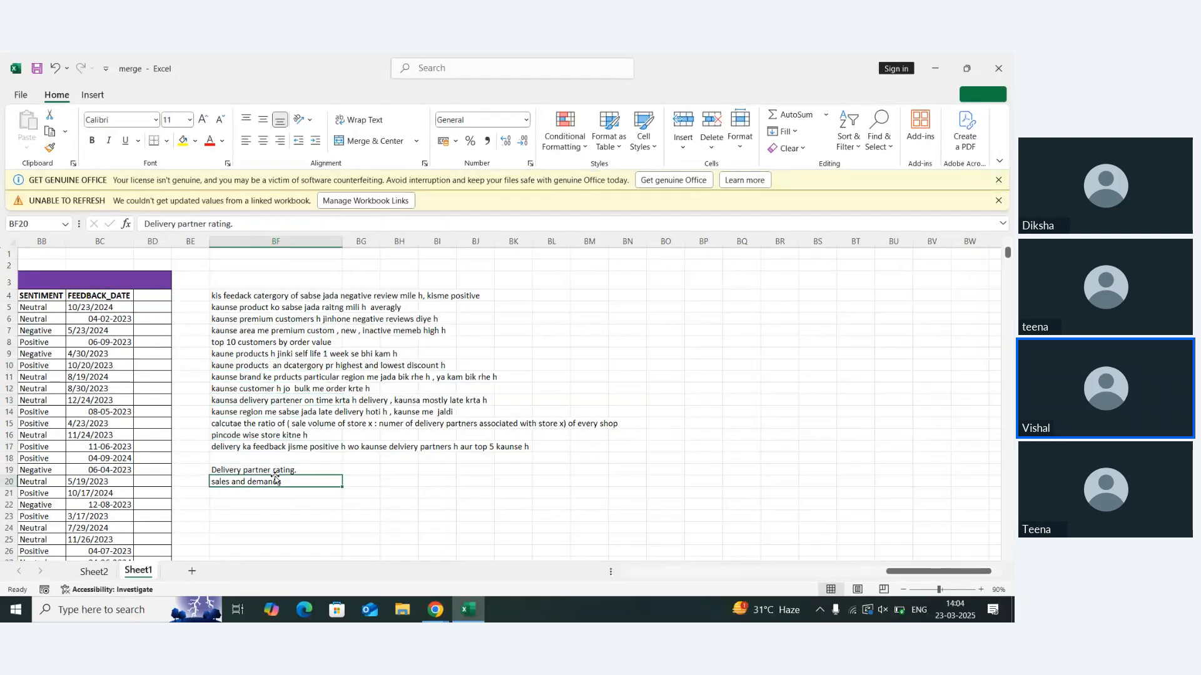
# Add the entry "repeated customers" in BF21, directly below "sales and demands" in the question list
pyautogui.press('Up')
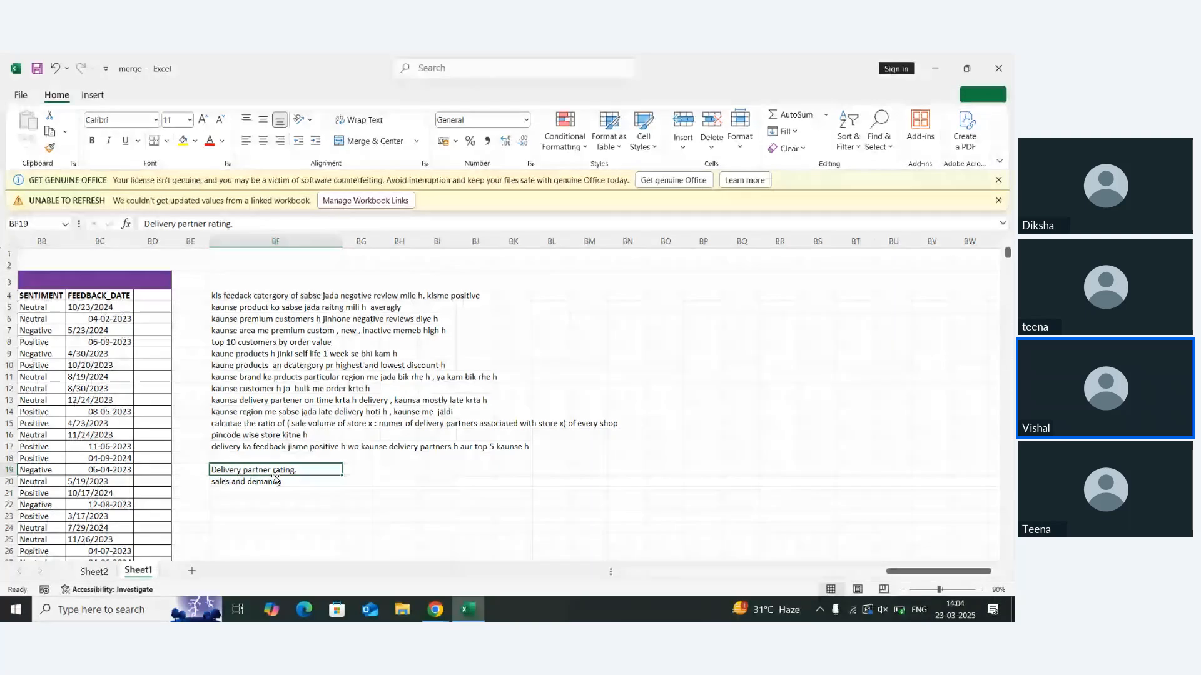
pyautogui.press('Down')
pyautogui.press('Down')
pyautogui.write('repeat')
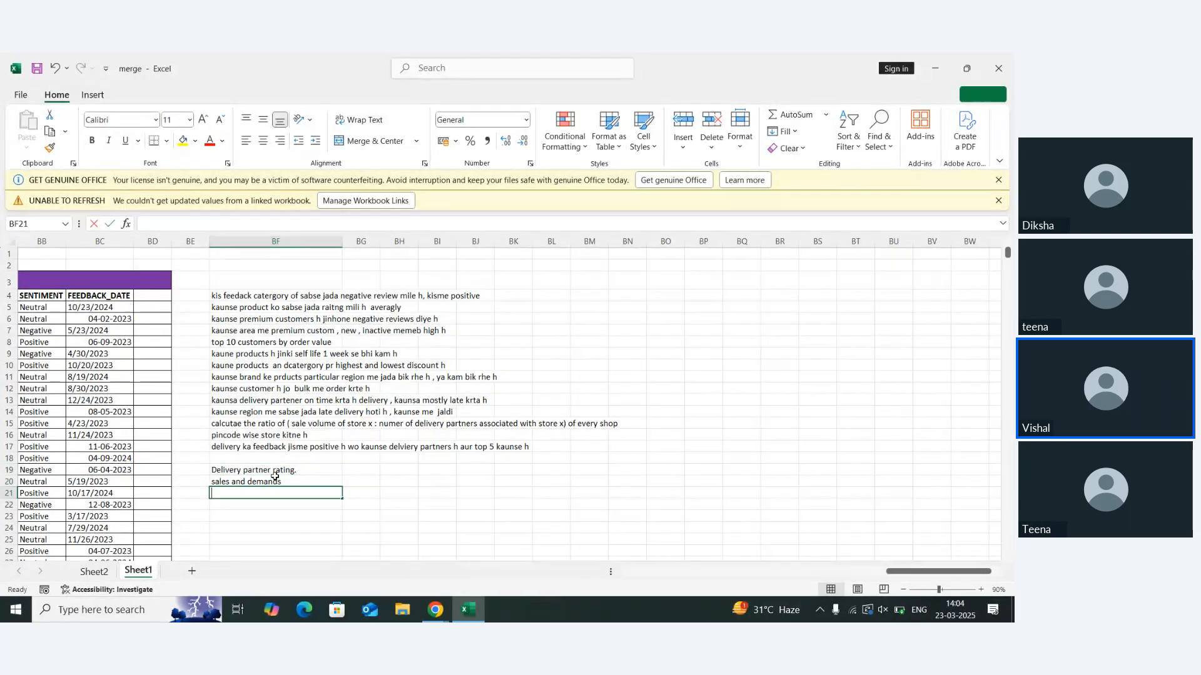
pyautogui.write('ed')
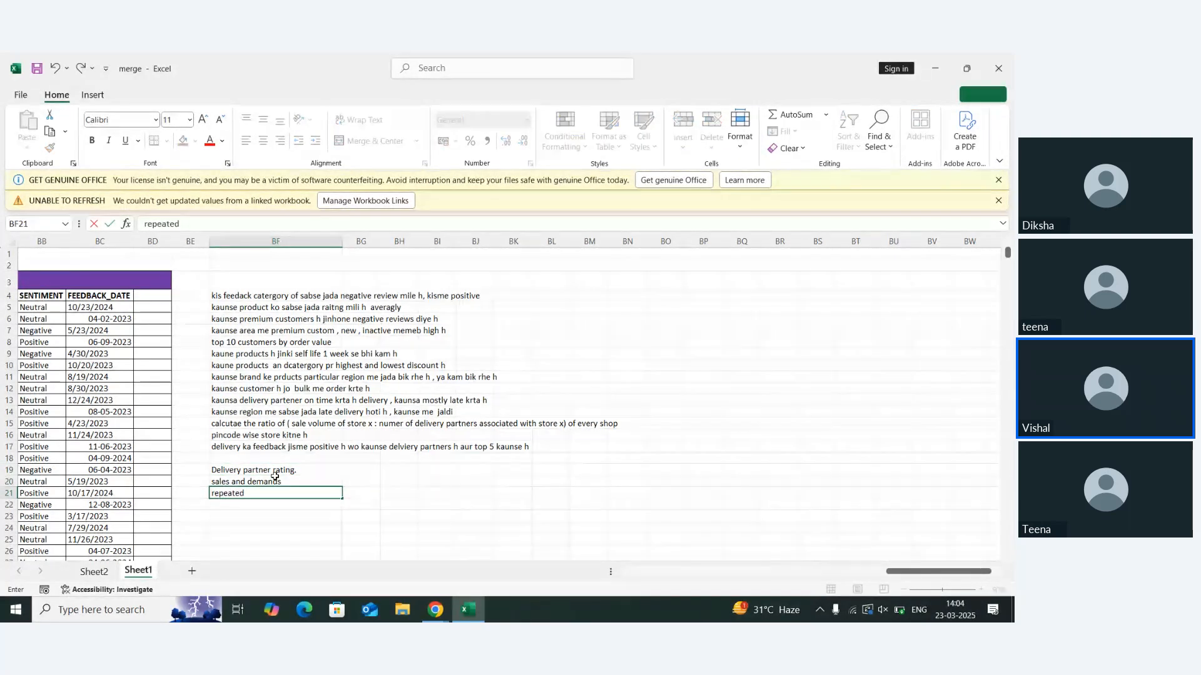
pyautogui.write(' customers')
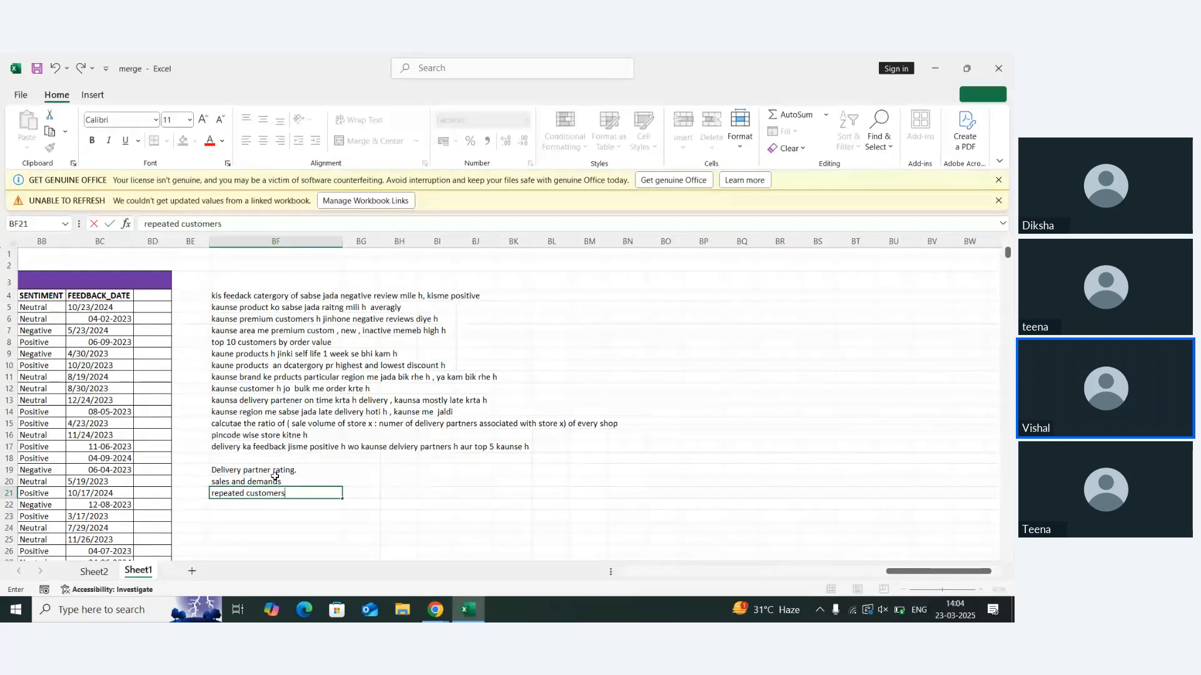
pyautogui.press('Return')
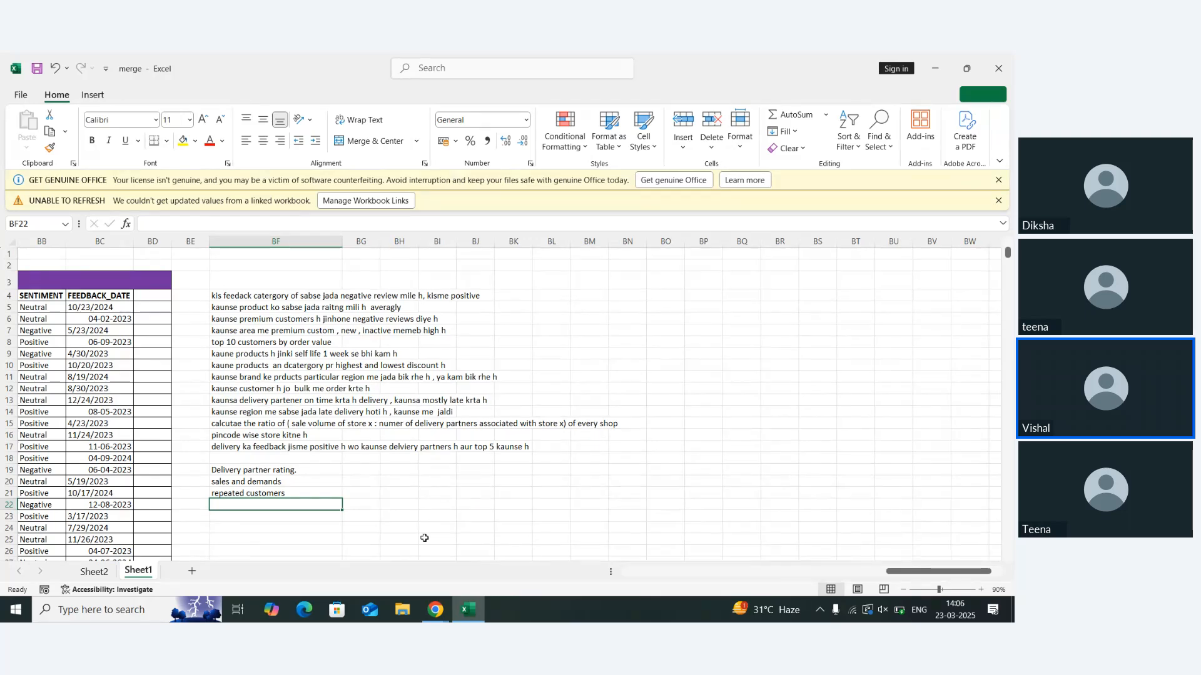
# Enter the sample ratings 5 in BO5 and 4 in BO6, in the empty area beside the question list
pyautogui.click(678, 308)
pyautogui.write('5')
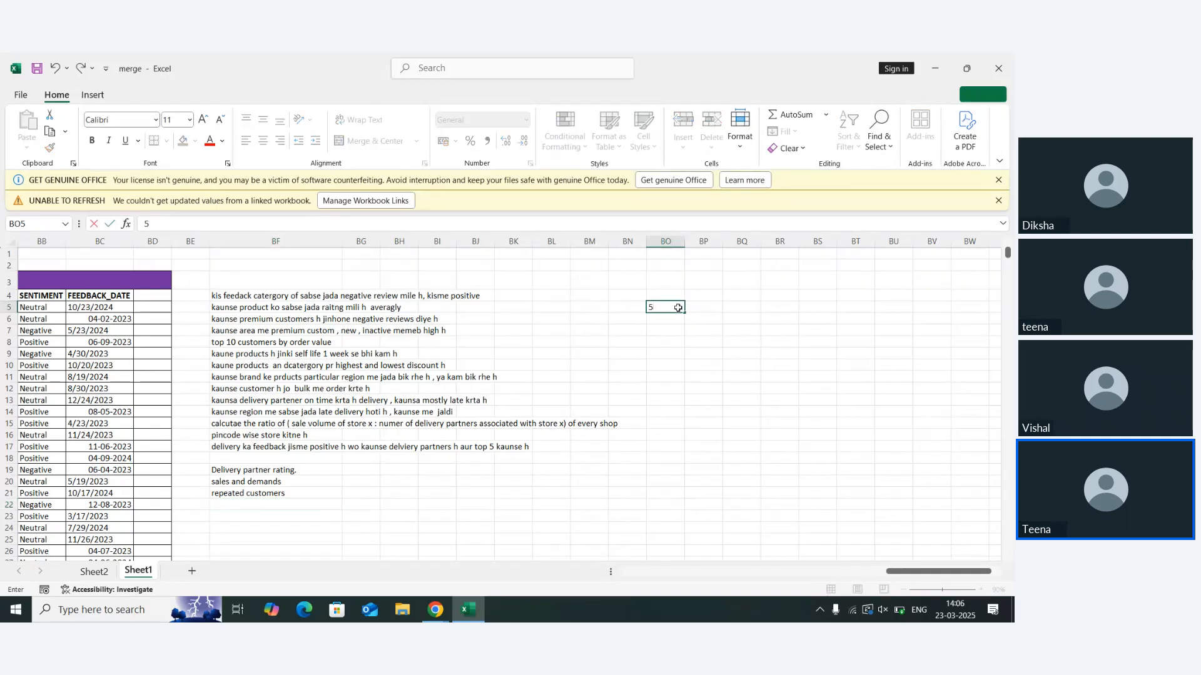
pyautogui.press('Return')
pyautogui.write('4')
pyautogui.press('Return')
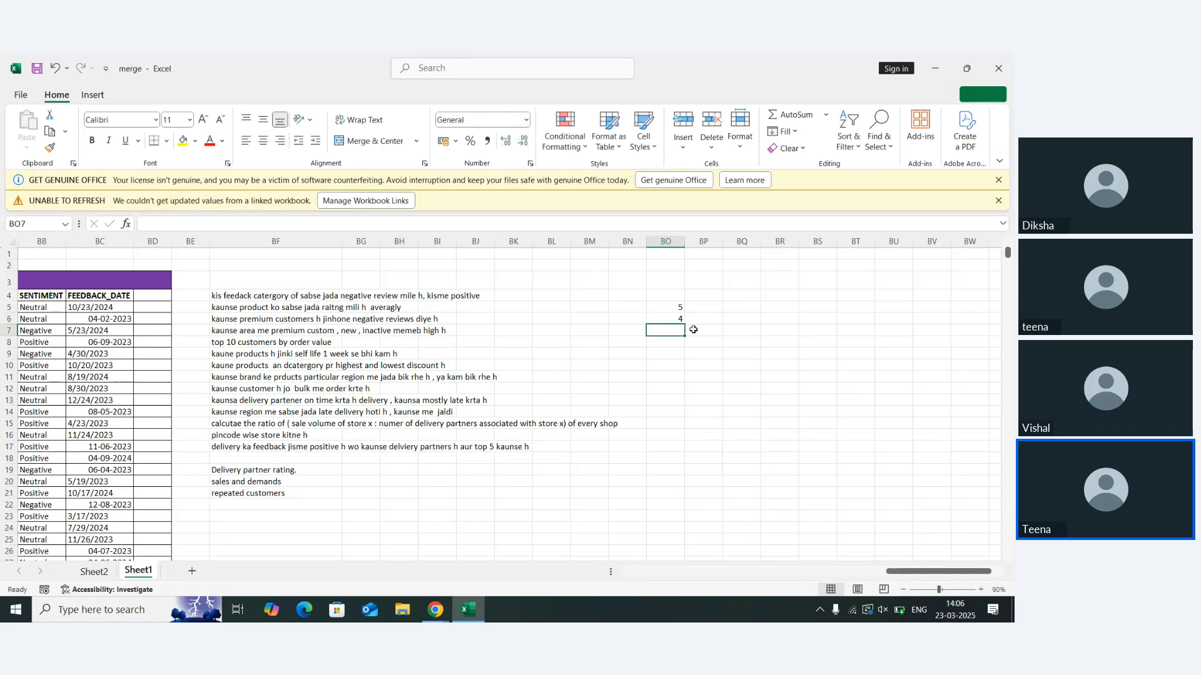
# Select the two sample ratings in BO5:BO6 together to read their average
pyautogui.press('Up')
pyautogui.press('Up')
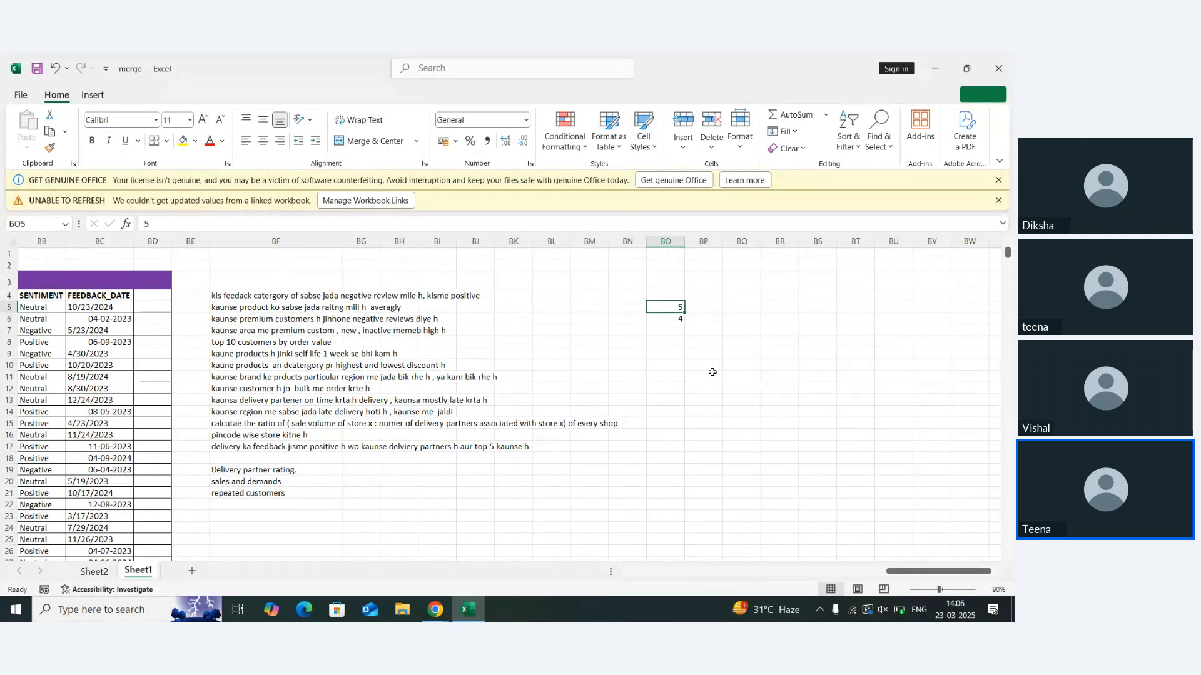
pyautogui.hotkey('shift', 'Down')
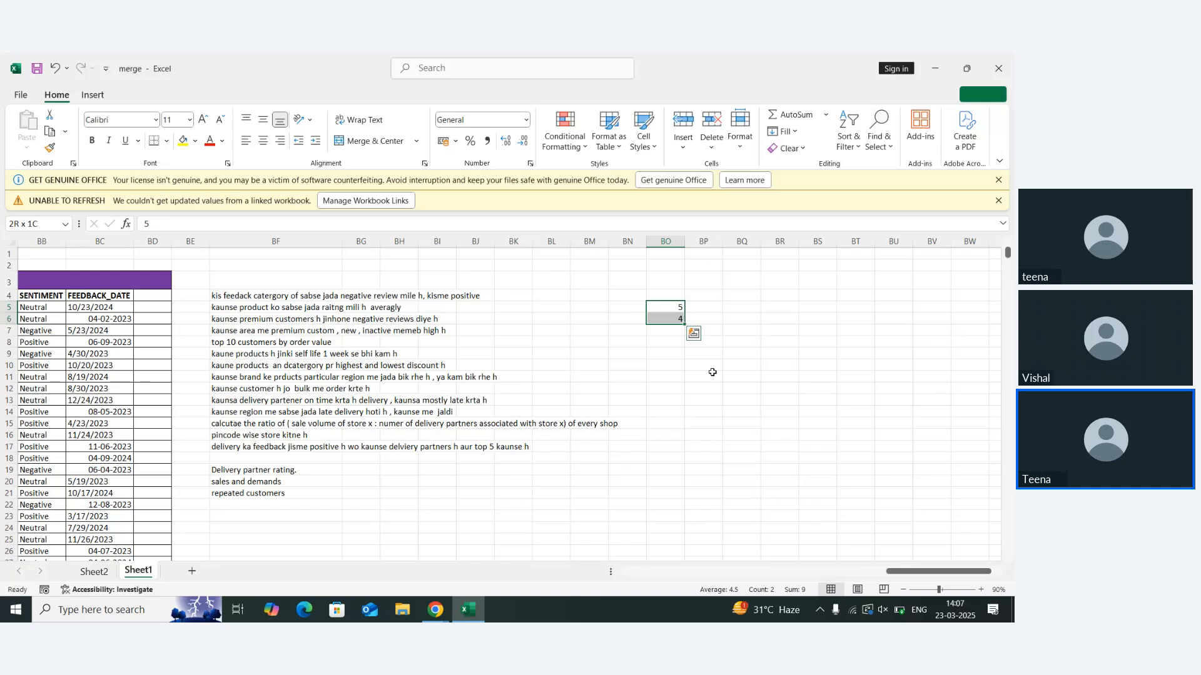
pyautogui.press('Down')
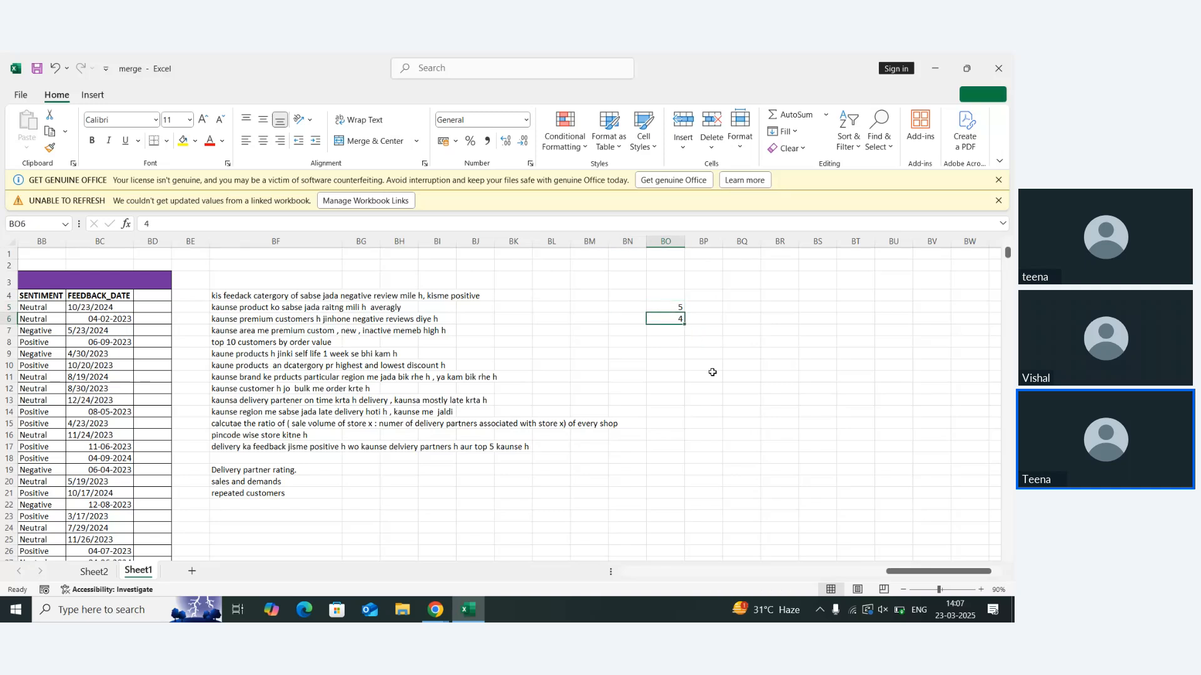
pyautogui.hotkey('shift', 'Up')
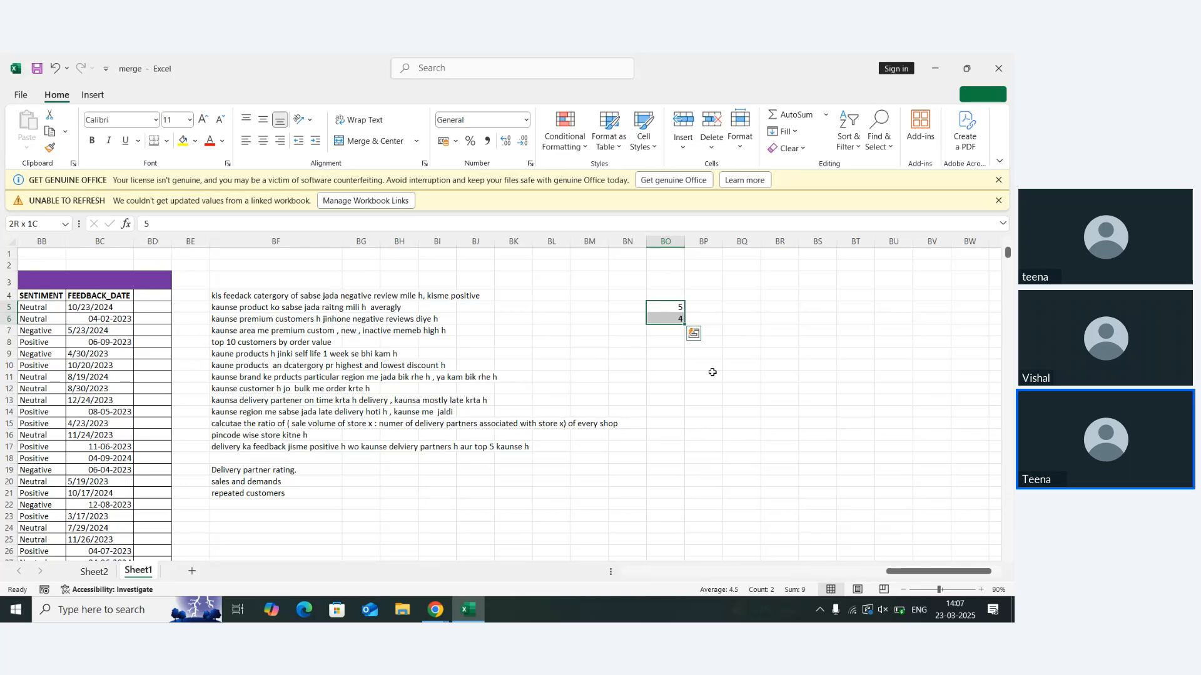
pyautogui.press('Right')
pyautogui.press('Left')
pyautogui.hotkey('shift', 'Down')
pyautogui.press('Up')
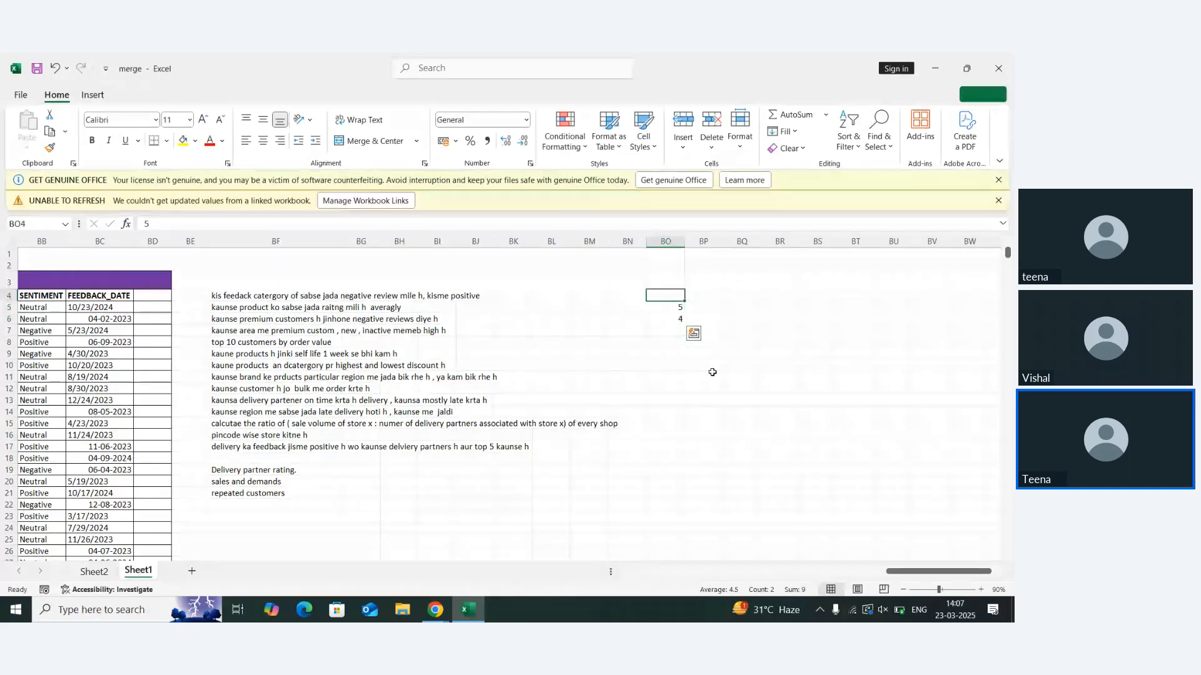
pyautogui.press('Down')
pyautogui.press('Down')
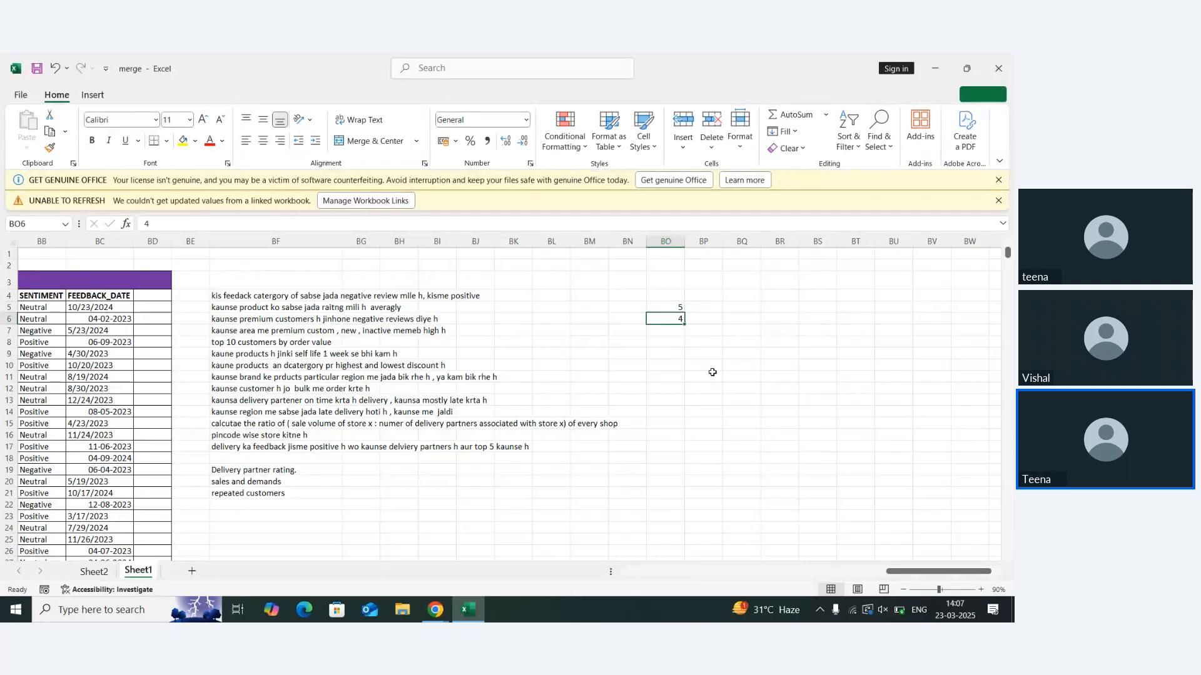
# Reread the question list from the premium customers question in BF6 downward, selecting the short entries in BF19:BF21 together
pyautogui.press('Left')
pyautogui.press('Left')
pyautogui.press('Left')
pyautogui.press('Left')
pyautogui.press('Left')
pyautogui.press('Left')
pyautogui.press('Left')
pyautogui.press('Left')
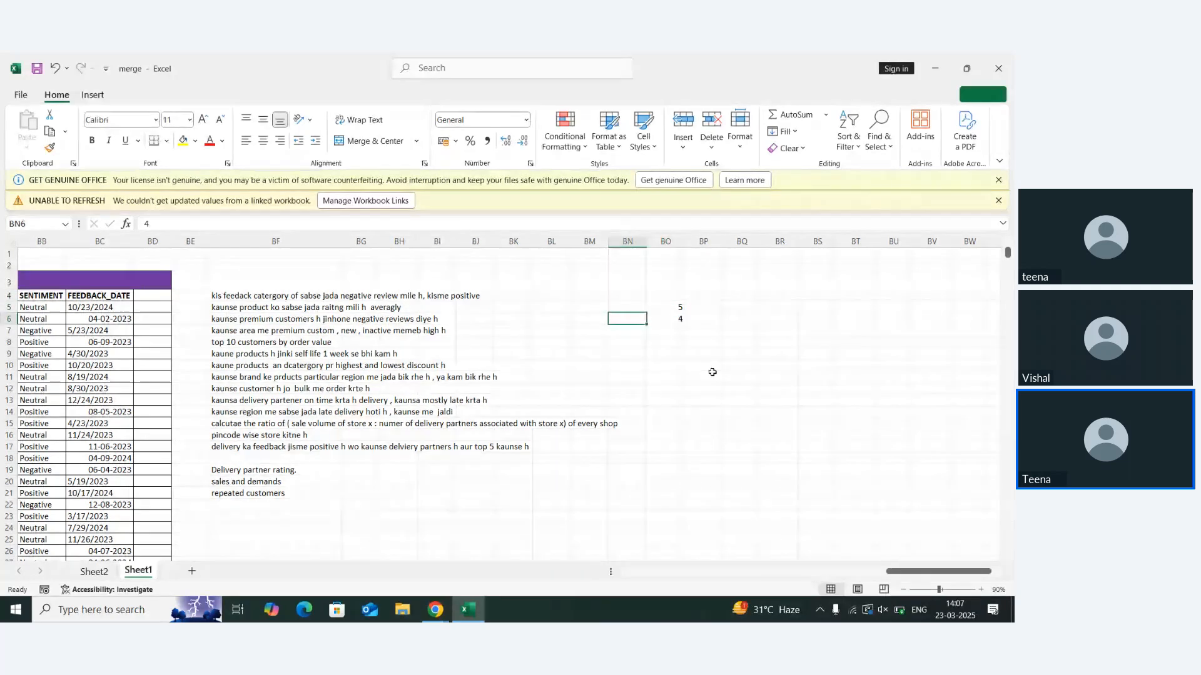
pyautogui.press('Left')
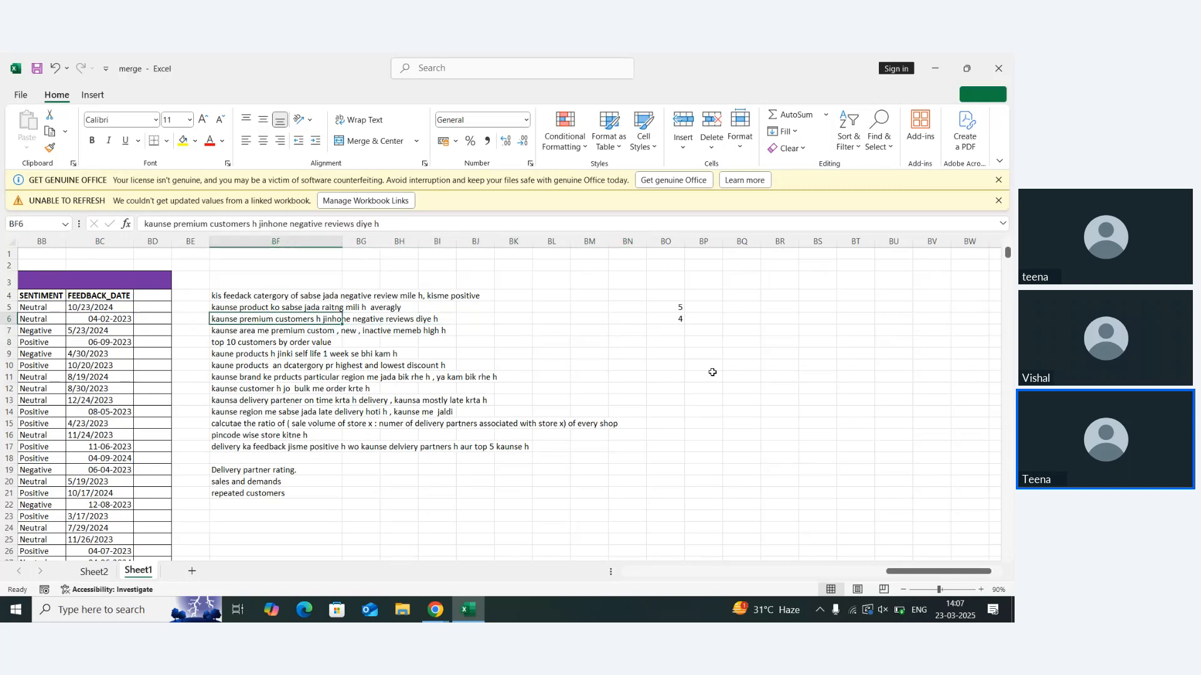
pyautogui.press('Down')
pyautogui.press('Down')
pyautogui.press('Down')
pyautogui.press('Down')
pyautogui.press('Down')
pyautogui.press('Down')
pyautogui.press('Down')
pyautogui.press('Down')
pyautogui.press('Down')
pyautogui.press('Down')
pyautogui.press('Down')
pyautogui.press('Down')
pyautogui.press('Down')
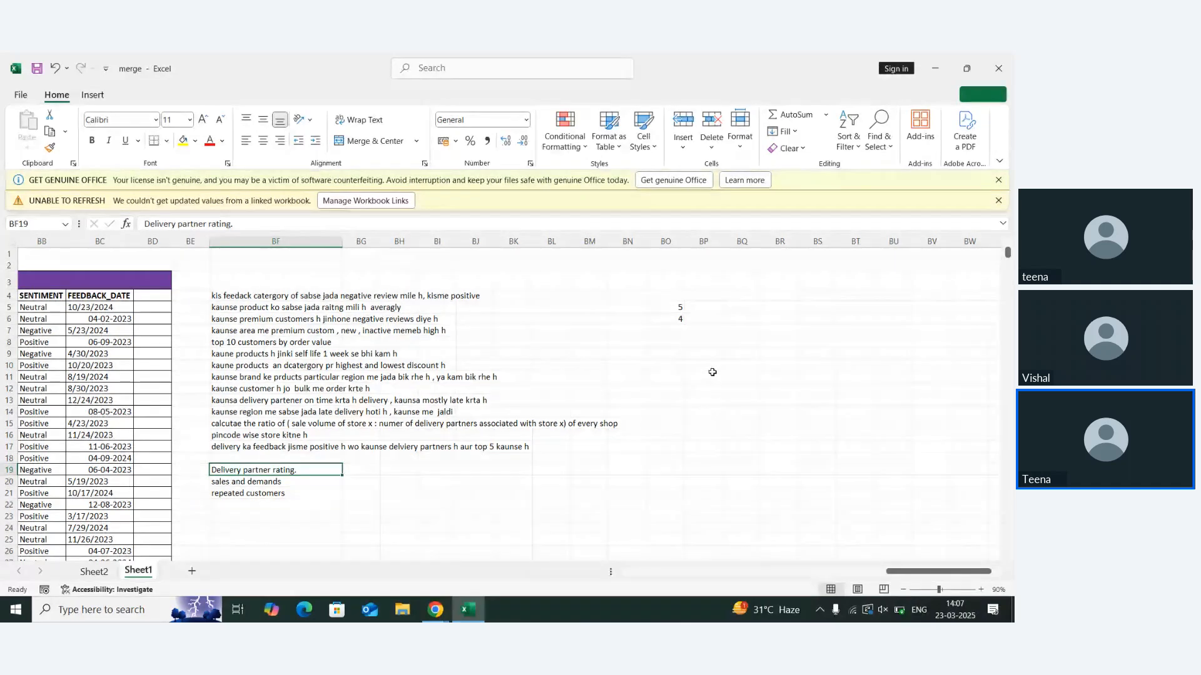
pyautogui.hotkey('shift', 'Down')
pyautogui.hotkey('shift', 'Down')
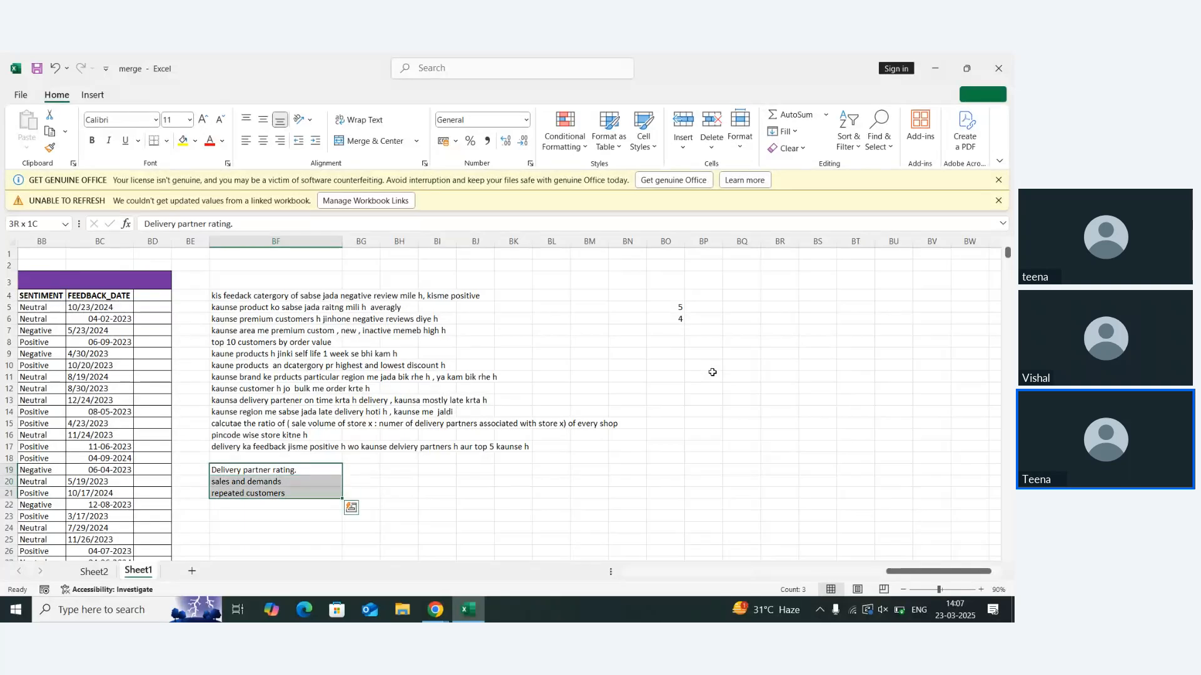
pyautogui.press('Up')
pyautogui.press('Down')
pyautogui.press('Down')
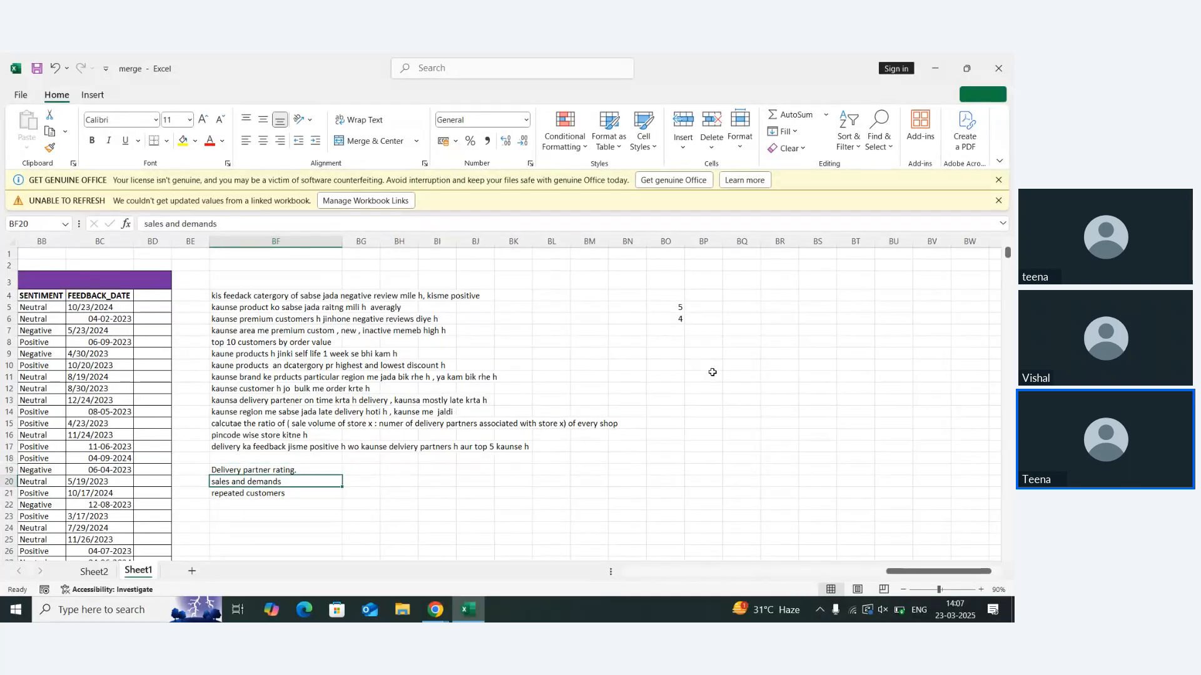
pyautogui.press('Up')
pyautogui.press('Down')
pyautogui.press('Down')
pyautogui.press('Down')
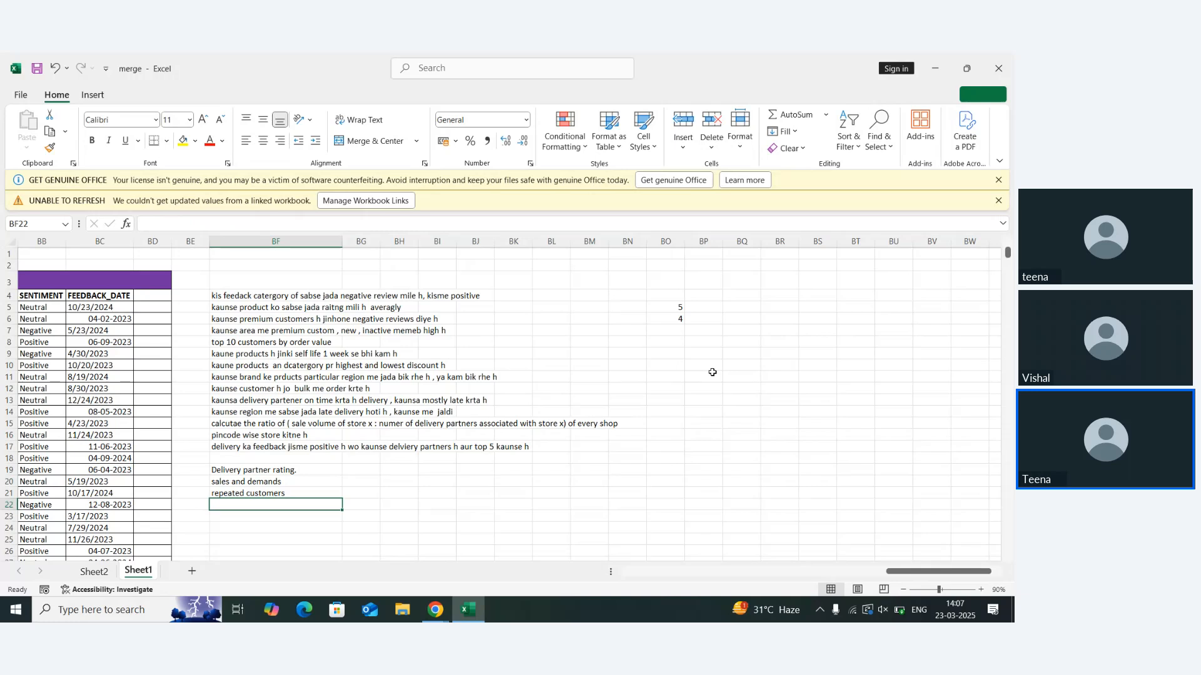
# Add the entry "feedback datewise" in BF22, directly below "repeated customers" in the question list
pyautogui.press('Up')
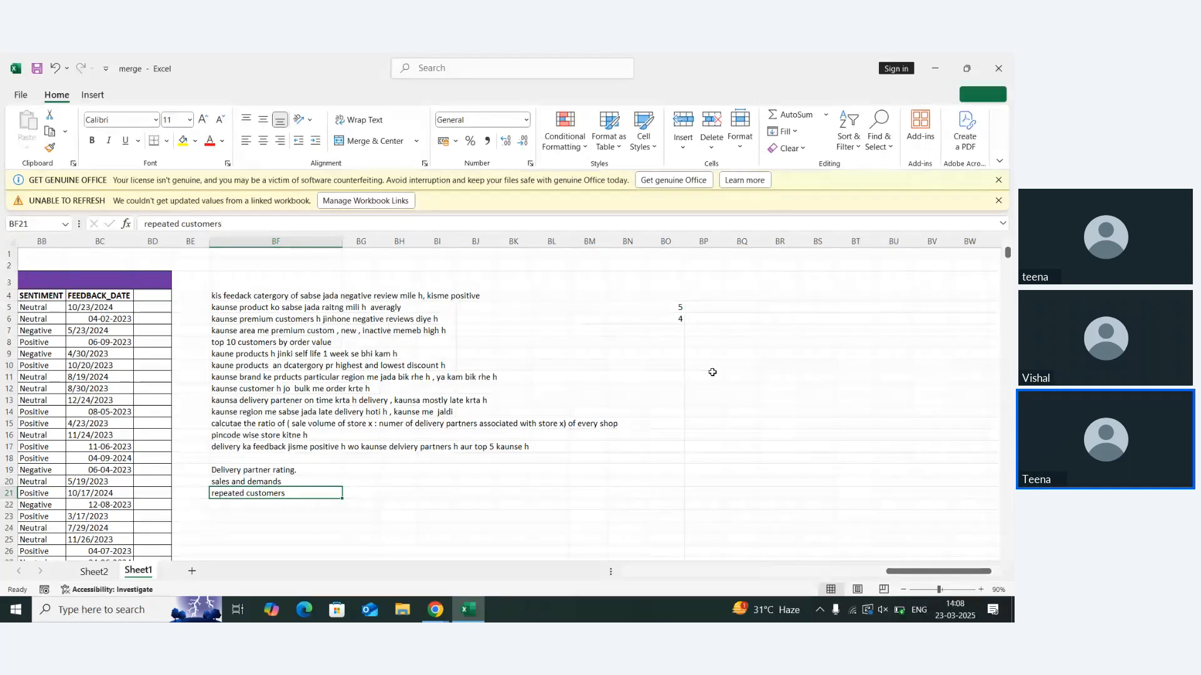
pyautogui.press('Up')
pyautogui.press('Up')
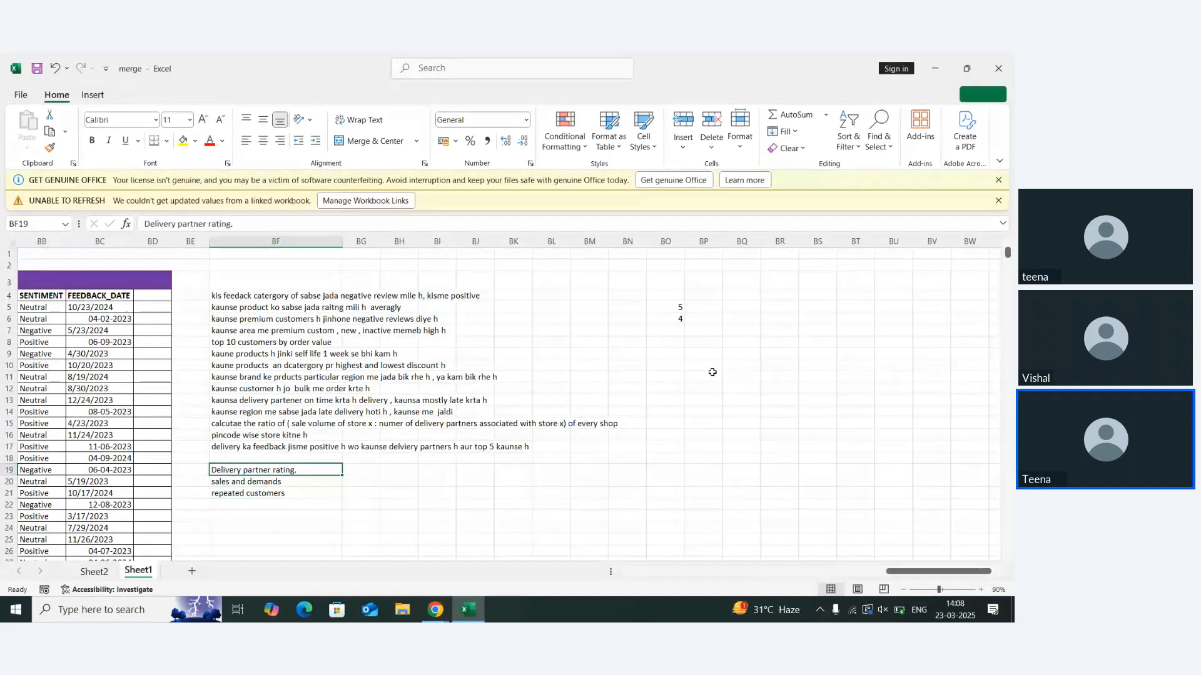
pyautogui.press('Down')
pyautogui.press('Down')
pyautogui.press('Down')
pyautogui.write('feed')
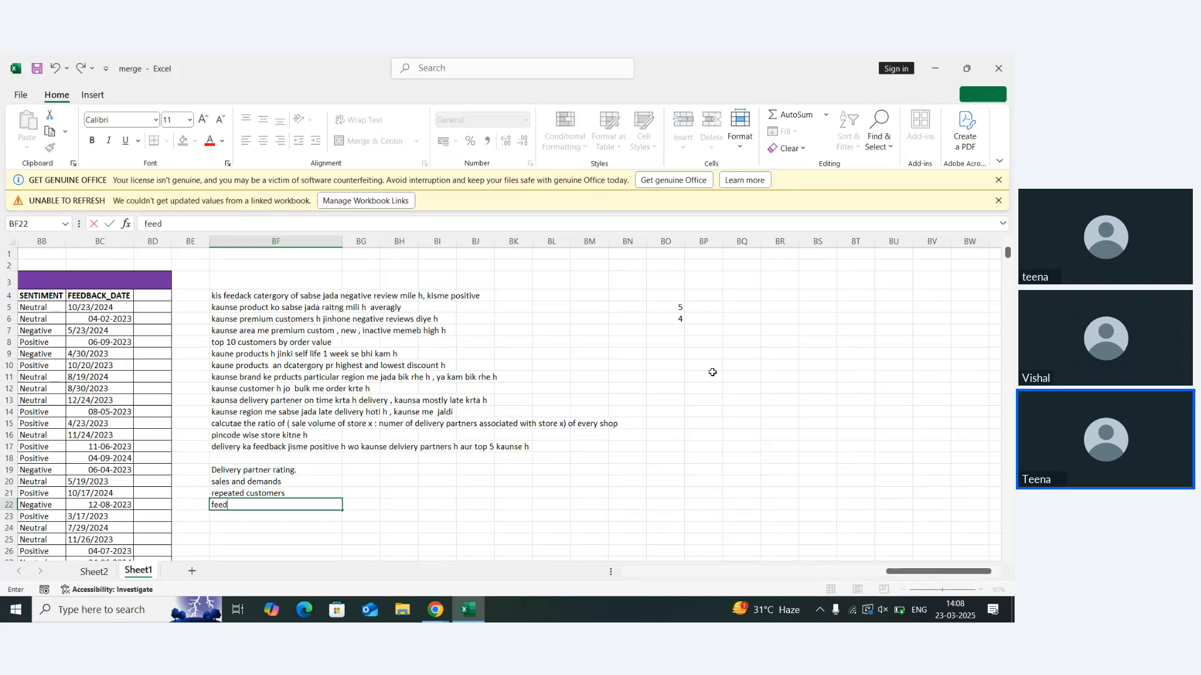
pyautogui.write('back datewise')
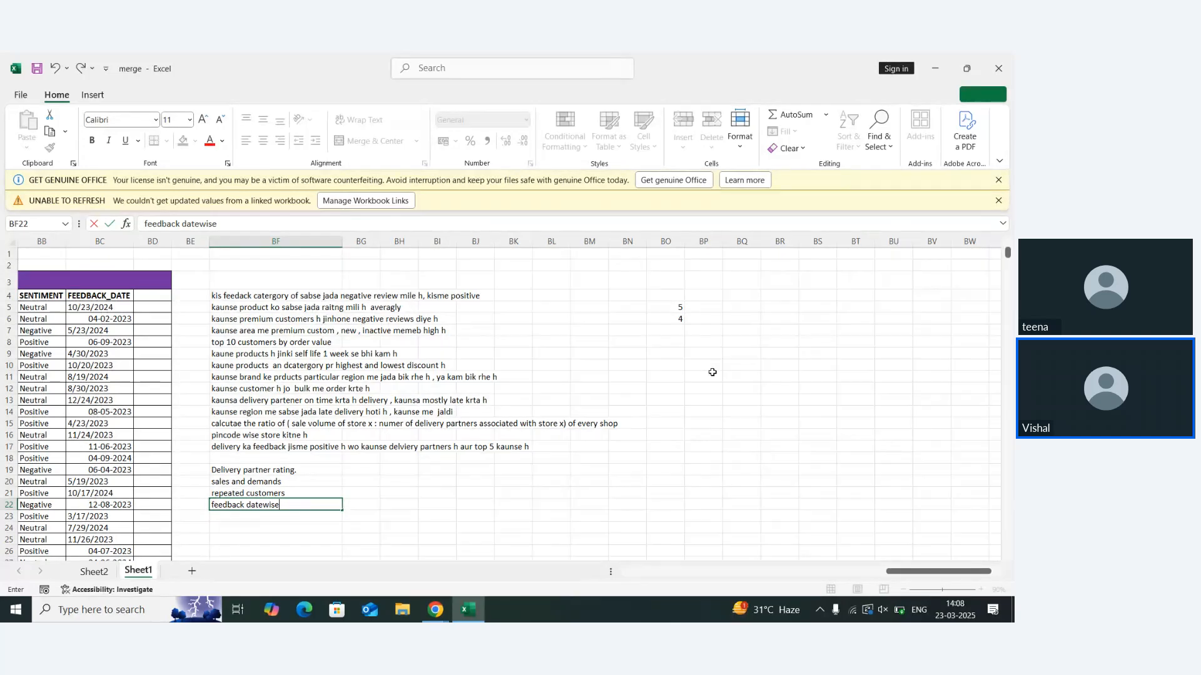
# Switch to the Zoho meeting in Chrome, unmute the microphone and system sound, and check the participant list
pyautogui.hotkey('alt', 'Tab')
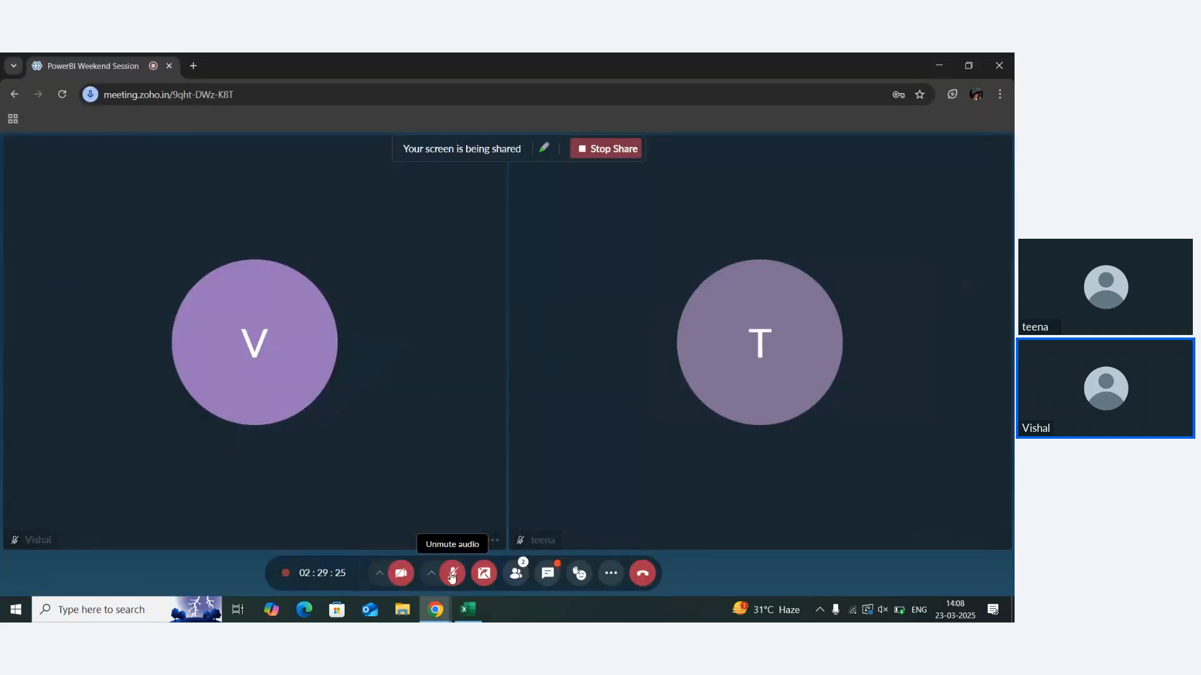
pyautogui.click(452, 574)
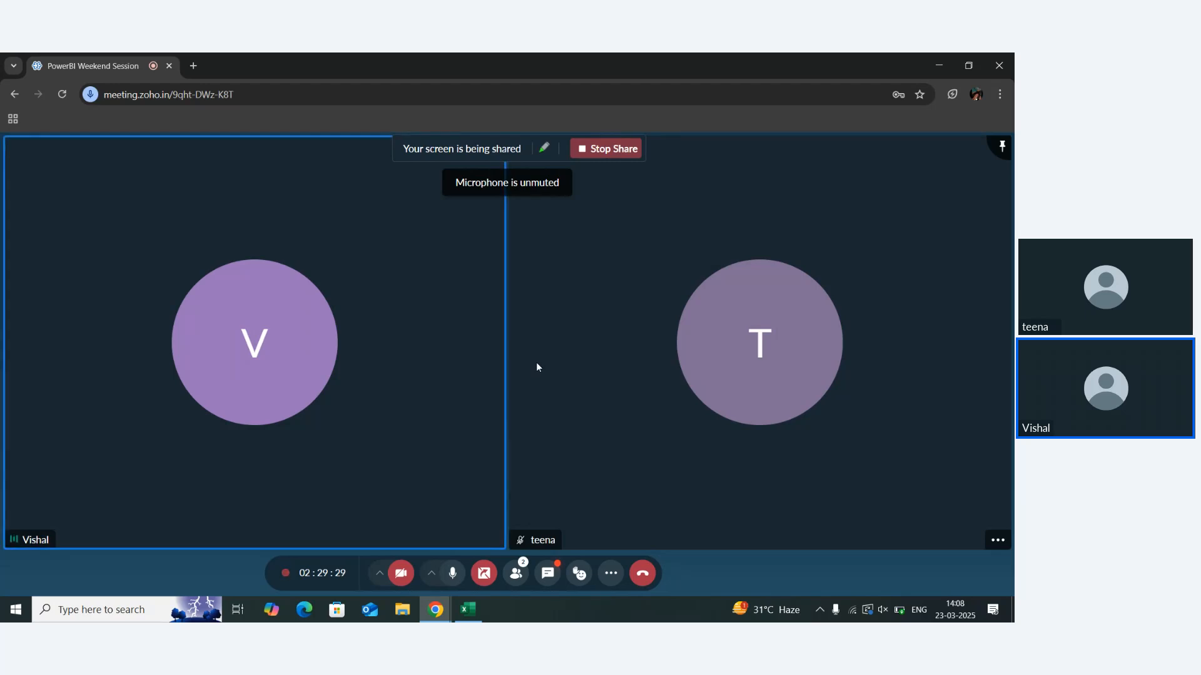
pyautogui.press('XF86AudioMute')
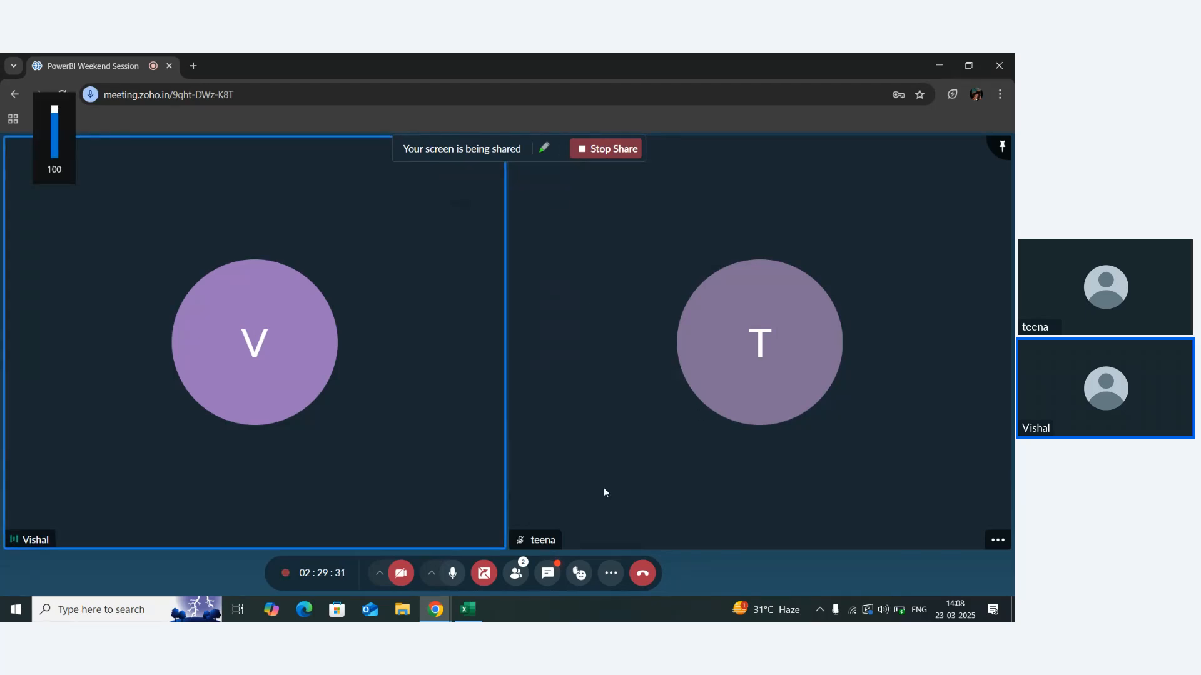
pyautogui.click(515, 574)
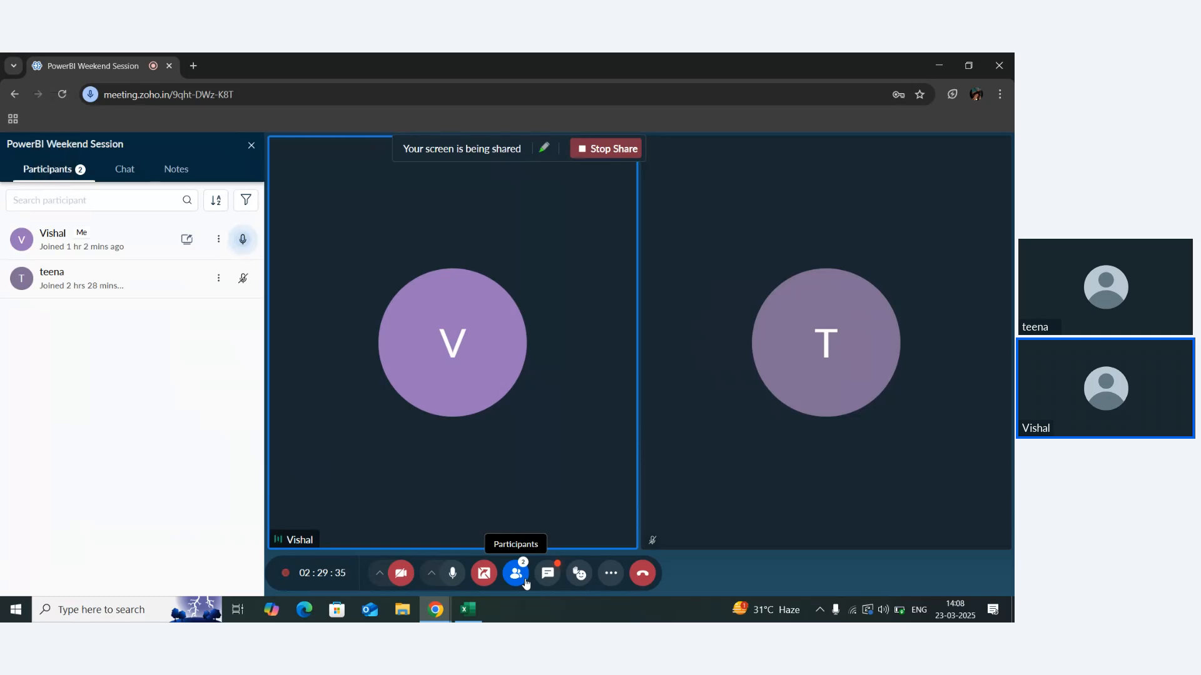
pyautogui.click(524, 582)
# Switch back to the merge workbook in Excel, commit the BF22 entry and look over the short entries from "Delivery partner rating." to "feedback datewise"
pyautogui.hotkey('alt', 'Tab')
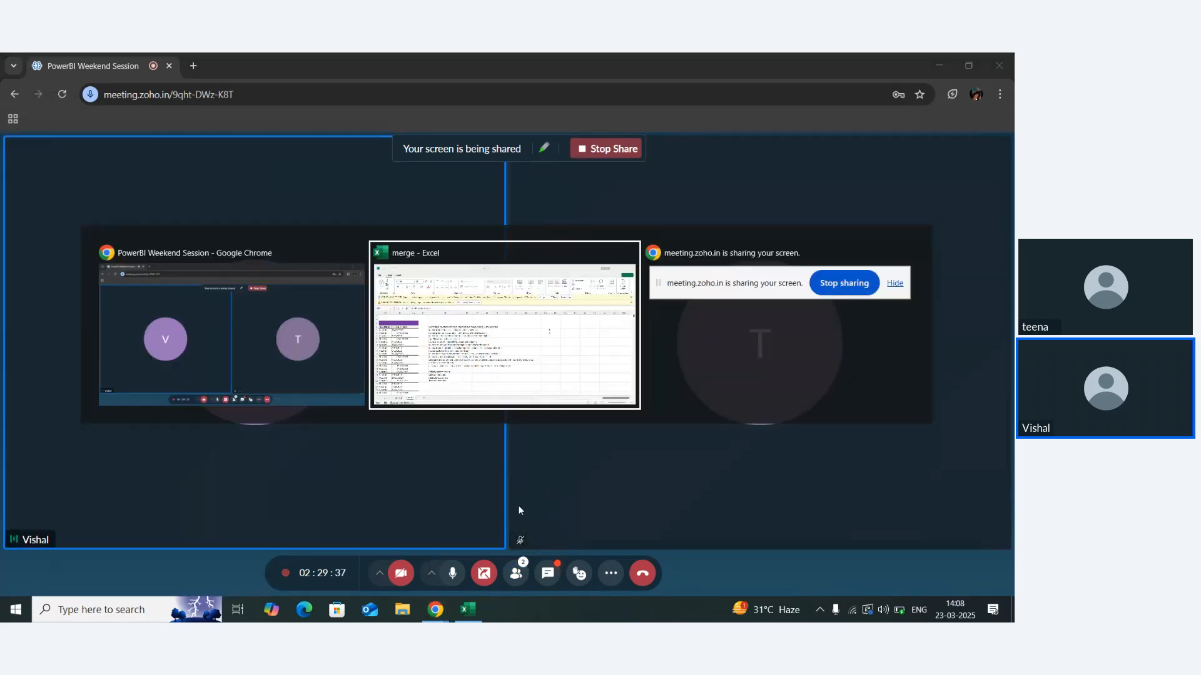
pyautogui.press('Tab')
pyautogui.press('Up')
pyautogui.press('Up')
pyautogui.press('Up')
pyautogui.press('Up')
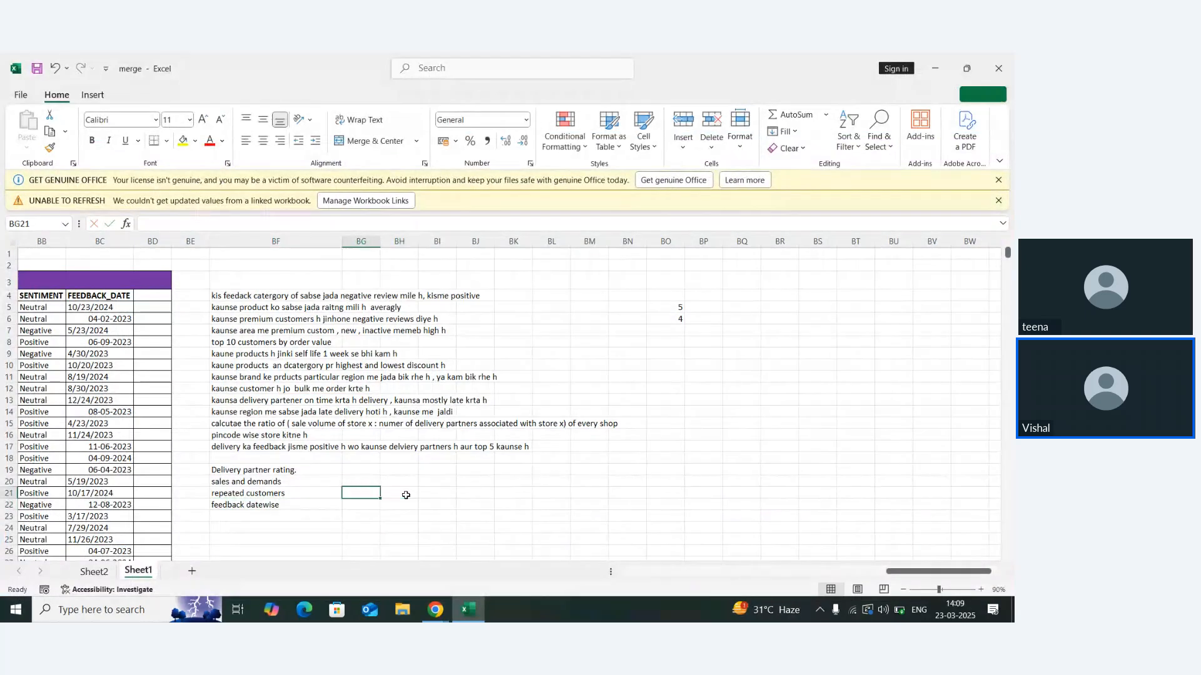
pyautogui.press('Left')
pyautogui.press('Down')
pyautogui.press('Down')
pyautogui.press('Down')
pyautogui.press('Down')
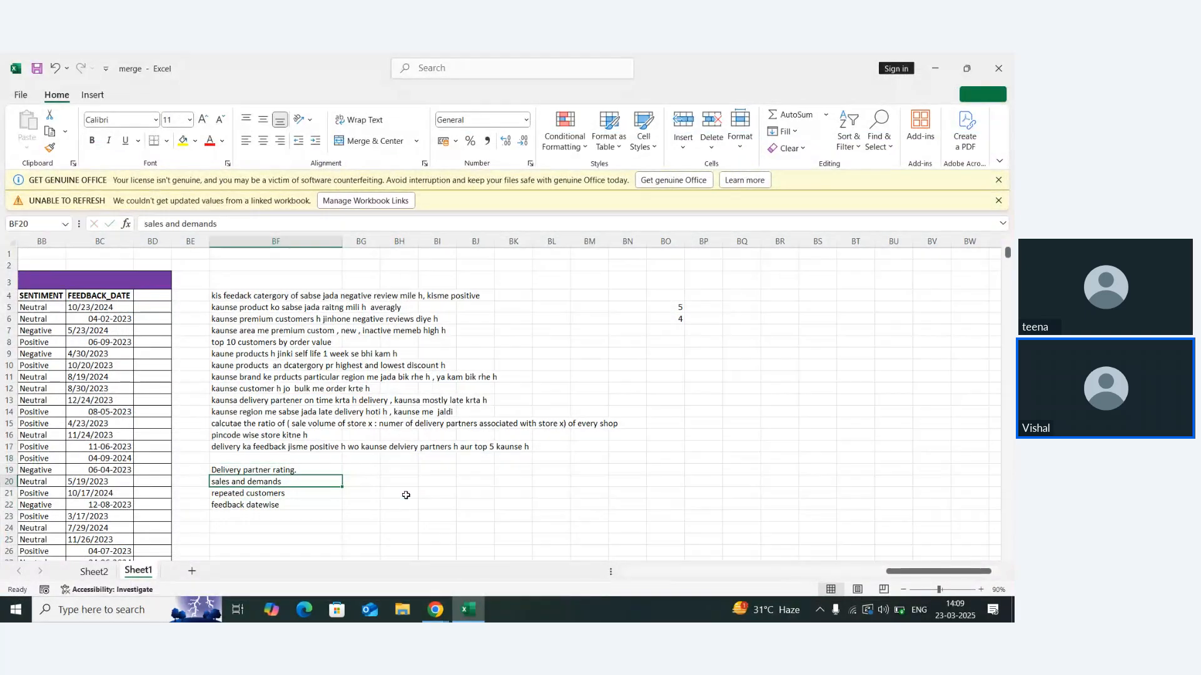
pyautogui.press('Up')
pyautogui.press('Up')
pyautogui.press('Up')
pyautogui.press('Down')
pyautogui.press('Down')
pyautogui.press('Down')
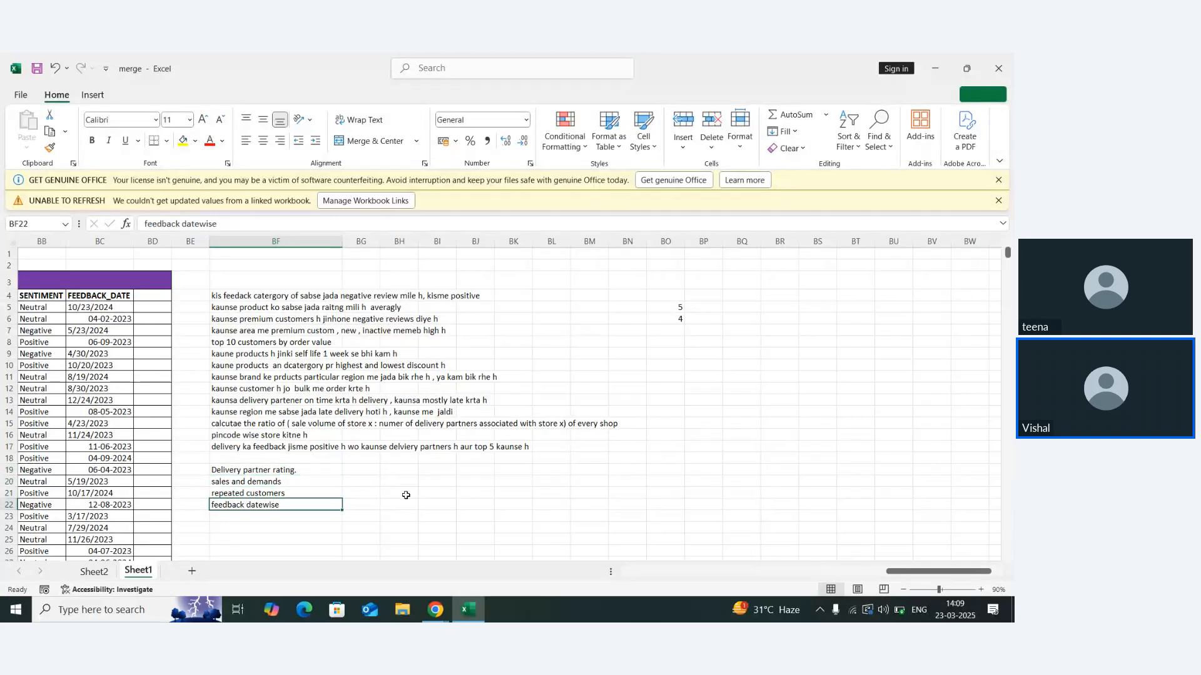
# Select the whole question list BF4:BF22 for a final review, ending back on the first question in BF4
pyautogui.press('Up')
pyautogui.press('Up')
pyautogui.press('Up')
pyautogui.press('Up')
pyautogui.press('Up')
pyautogui.press('Up')
pyautogui.press('Up')
pyautogui.press('Up')
pyautogui.press('Up')
pyautogui.press('Up')
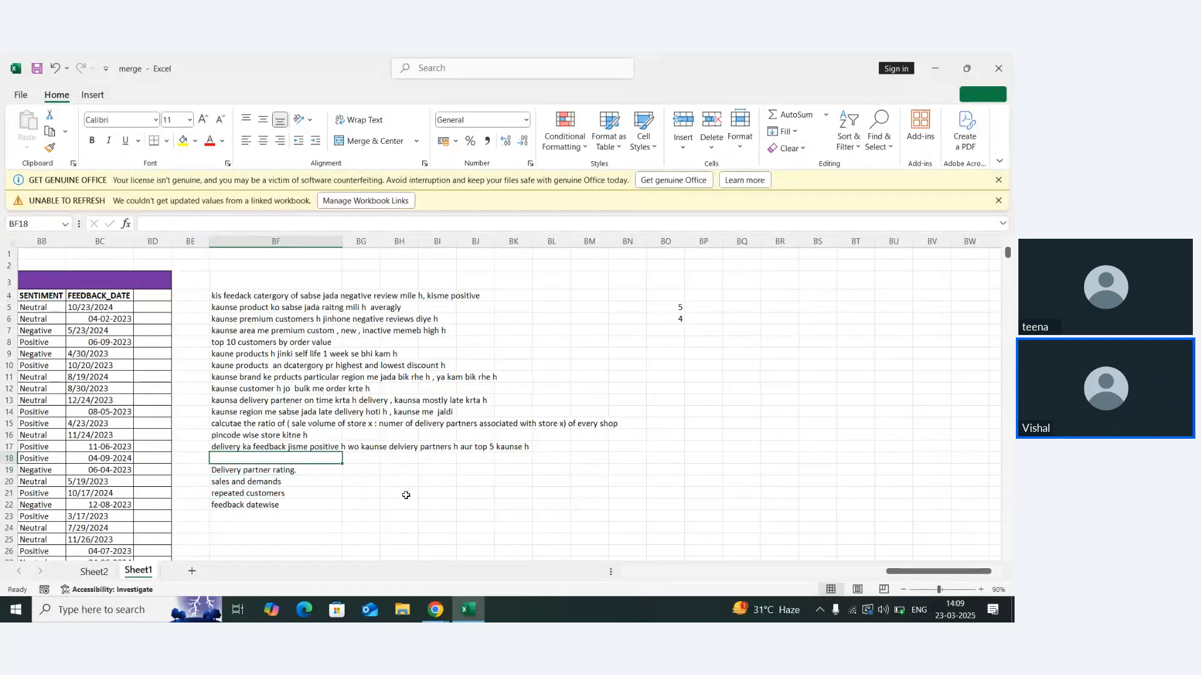
pyautogui.press('Up')
pyautogui.press('Up')
pyautogui.press('Up')
pyautogui.press('Up')
pyautogui.press('Up')
pyautogui.press('Up')
pyautogui.press('Up')
pyautogui.press('Up')
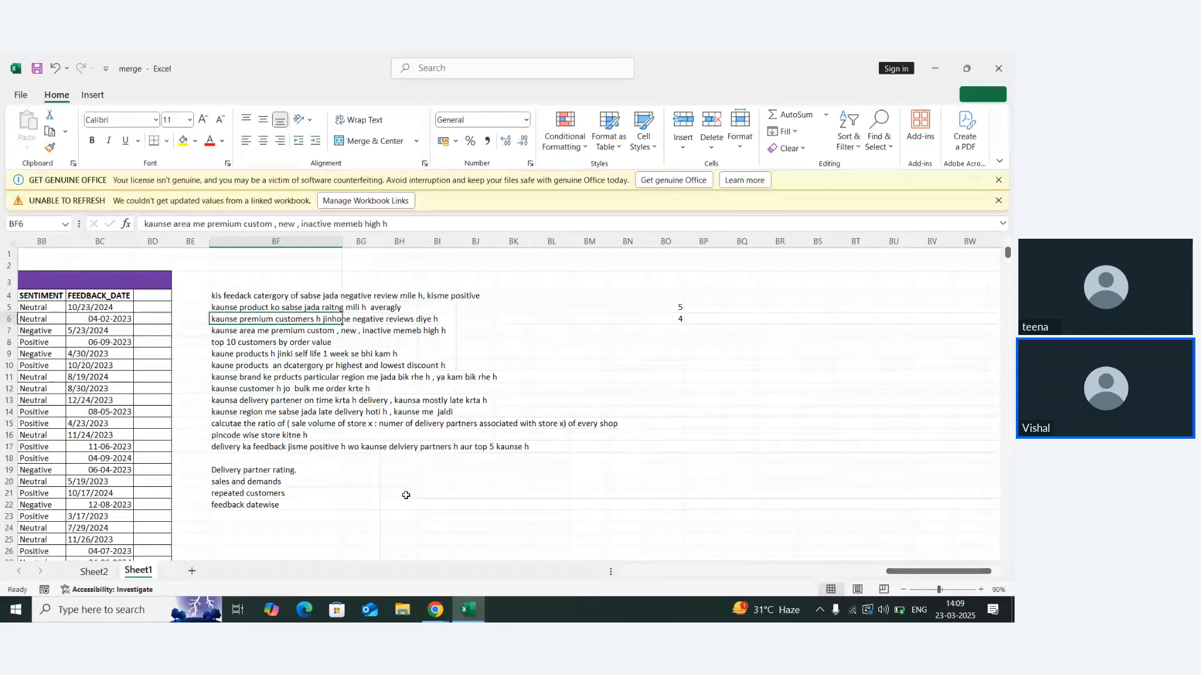
pyautogui.hotkey('shift', 'Down')
pyautogui.hotkey('shift', 'Down')
pyautogui.hotkey('shift', 'Down')
pyautogui.hotkey('shift', 'Down')
pyautogui.hotkey('shift', 'Down')
pyautogui.hotkey('shift', 'Down')
pyautogui.hotkey('shift', 'Down')
pyautogui.hotkey('shift', 'Down')
pyautogui.hotkey('shift', 'Down')
pyautogui.hotkey('shift', 'Down')
pyautogui.hotkey('shift', 'Down')
pyautogui.hotkey('shift', 'Down')
pyautogui.hotkey('shift', 'Down')
pyautogui.hotkey('shift', 'Down')
pyautogui.hotkey('shift', 'Down')
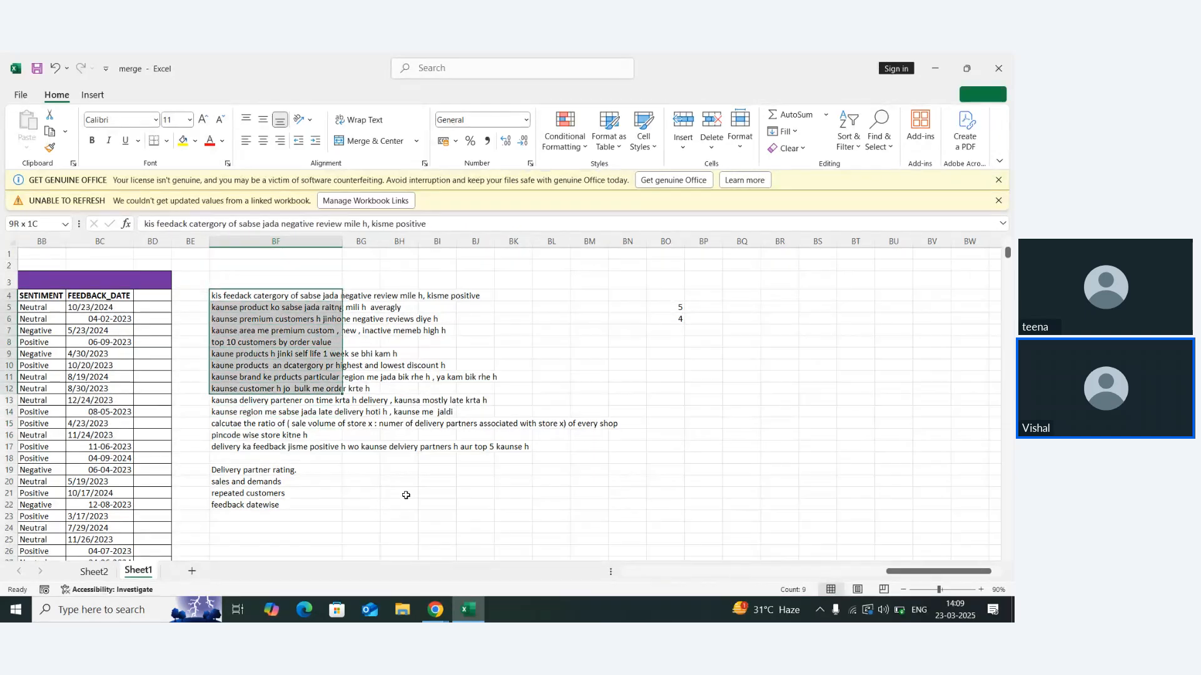
pyautogui.hotkey('shift', 'Down')
pyautogui.hotkey('shift', 'Down')
pyautogui.hotkey('shift', 'Down')
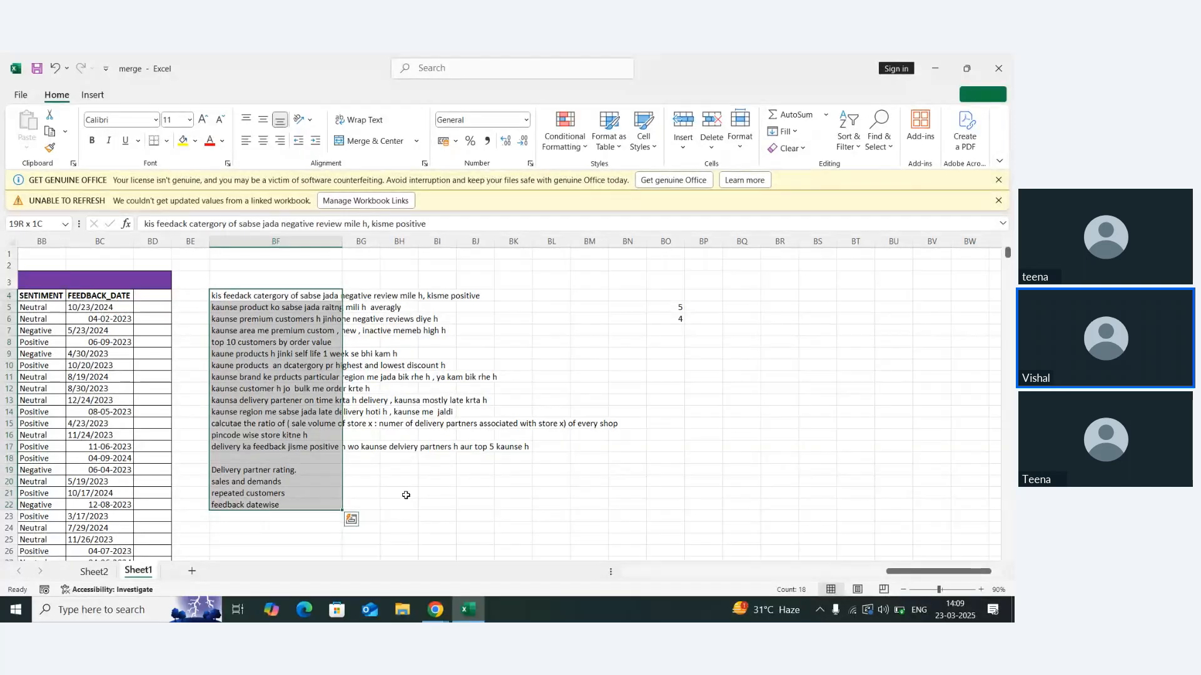
pyautogui.press('Left')
pyautogui.press('Right')
pyautogui.press('Right')
pyautogui.press('Right')
pyautogui.press('Left')
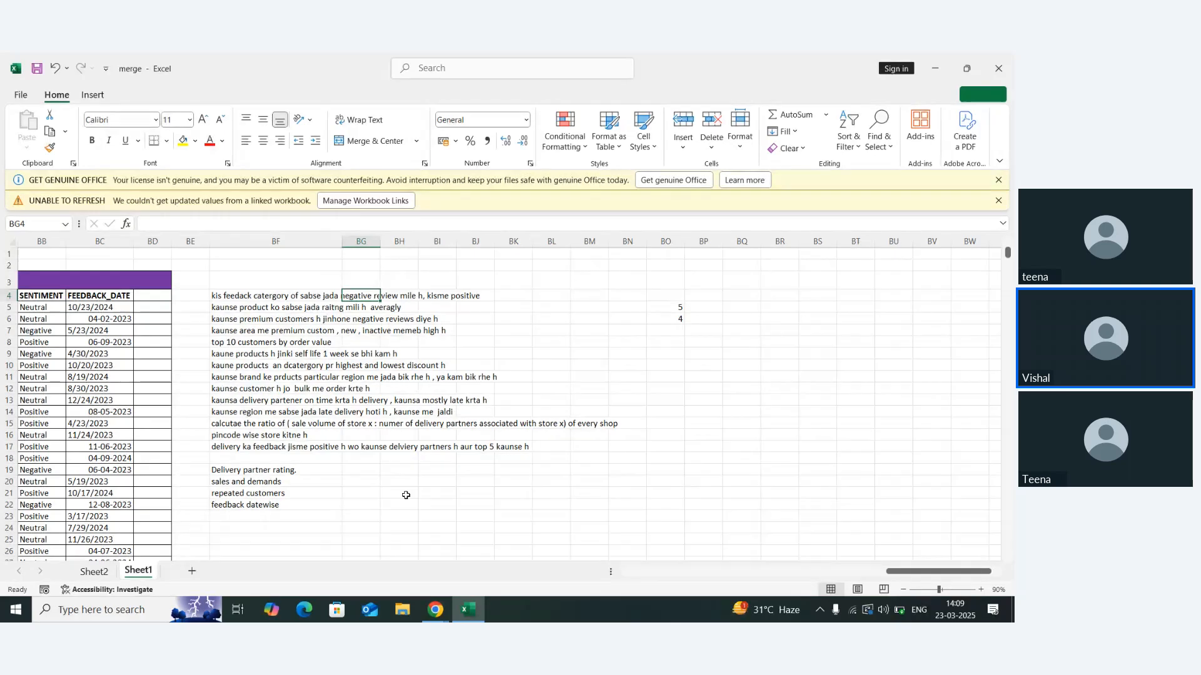
pyautogui.press('Left')
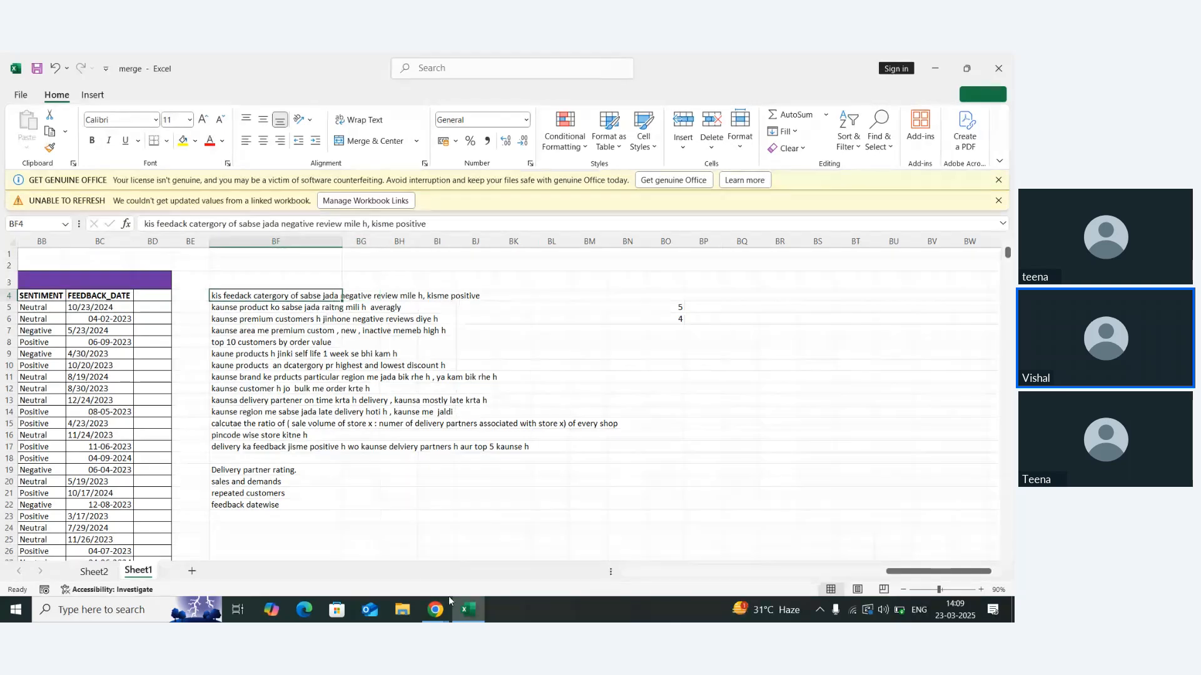
# Switch to the Zoho meeting in Chrome and stop sharing the screen
pyautogui.moveTo(444, 609)
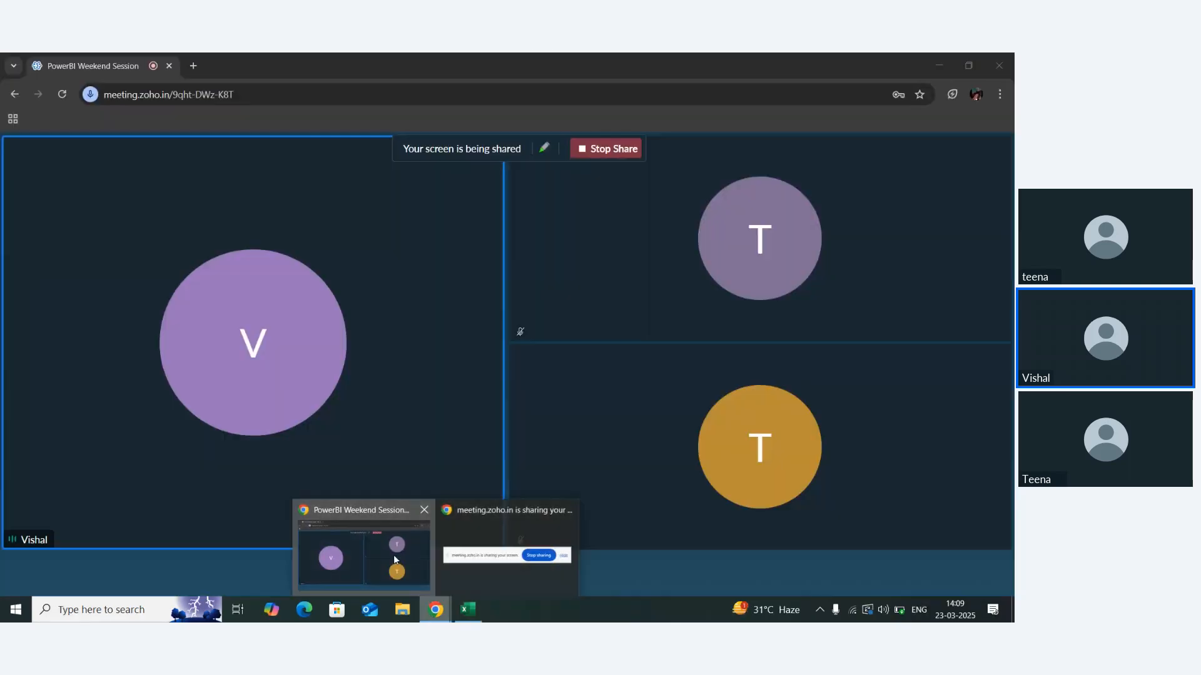
pyautogui.click(369, 557)
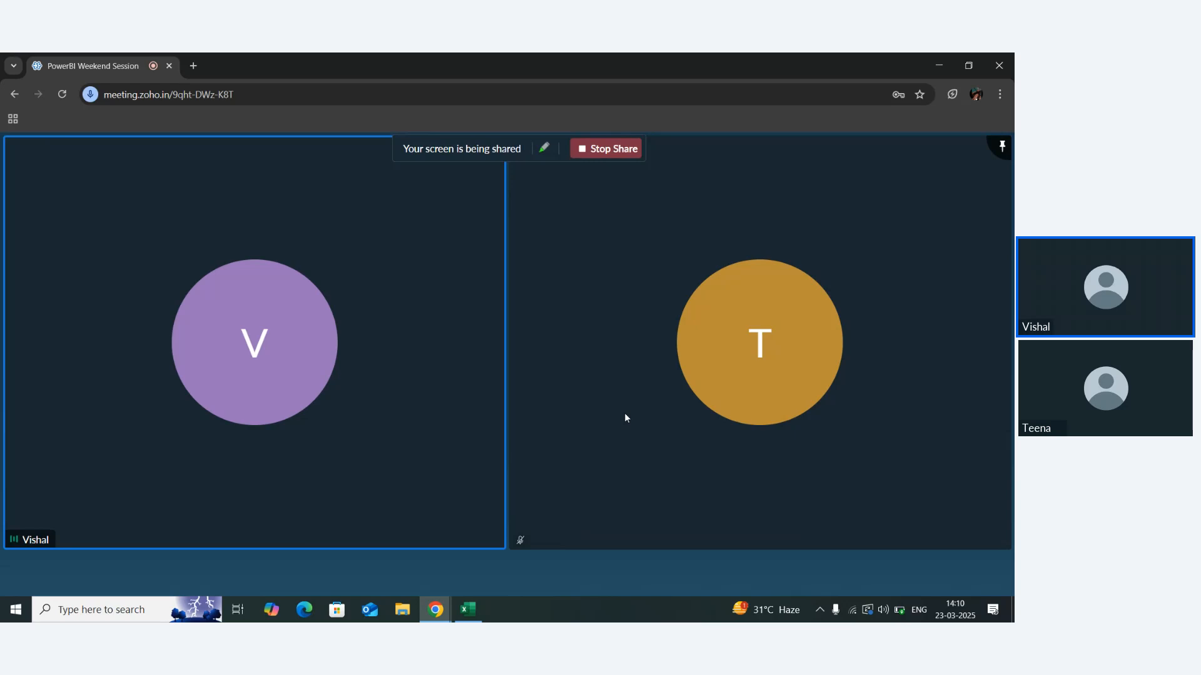
pyautogui.click(616, 148)
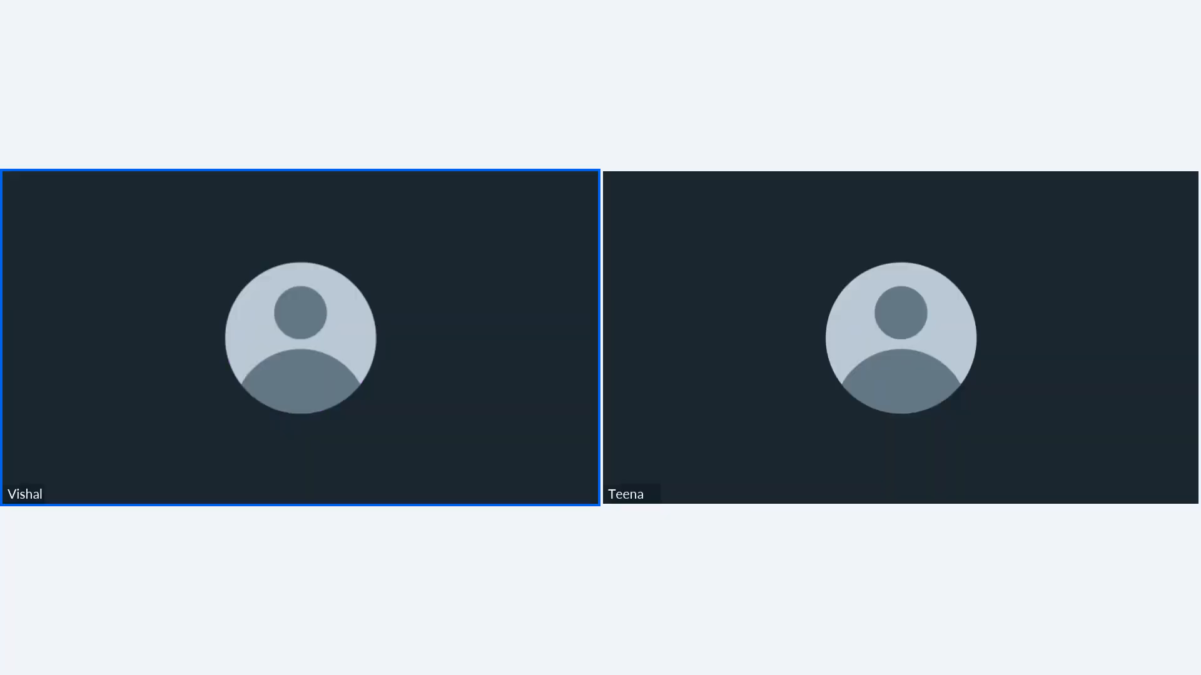